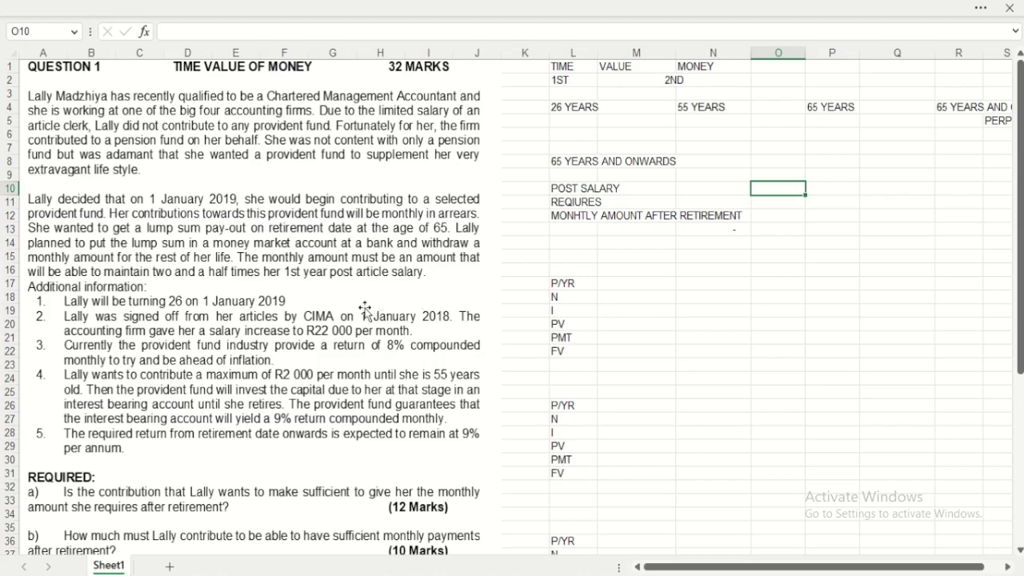
Step: Scroll down so rows 13 to 48 with required items c) to e) are visible
scroll(368, 308, down, 4)
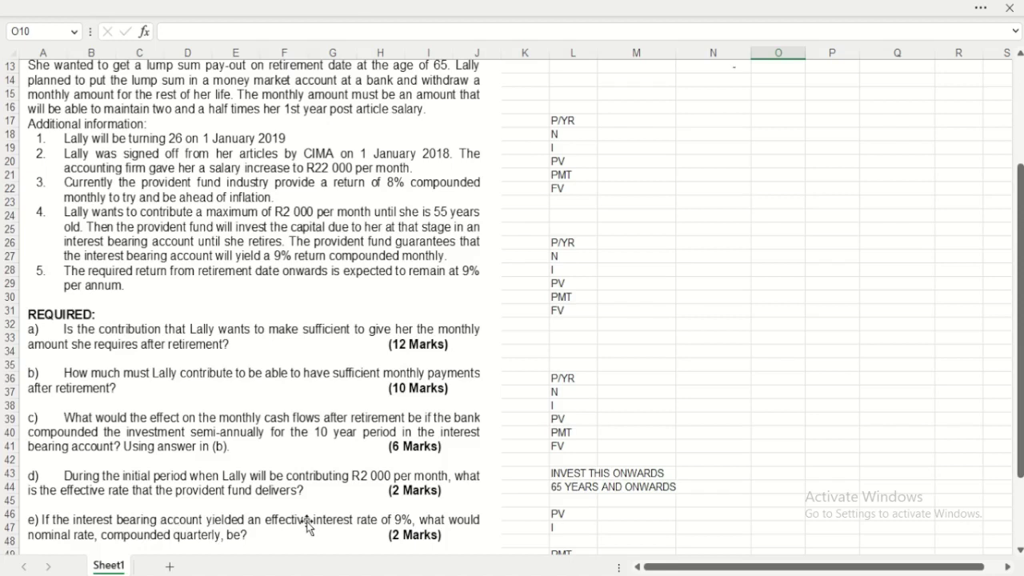
Step: Scroll back up to the top of the worksheet beside Question 1
scroll(306, 522, up, 4)
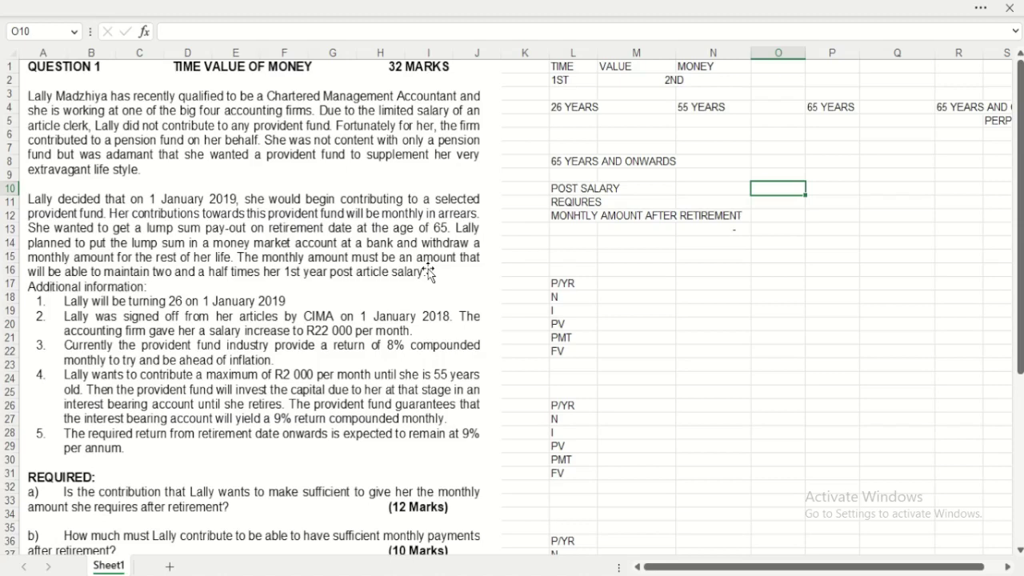
click(573, 80)
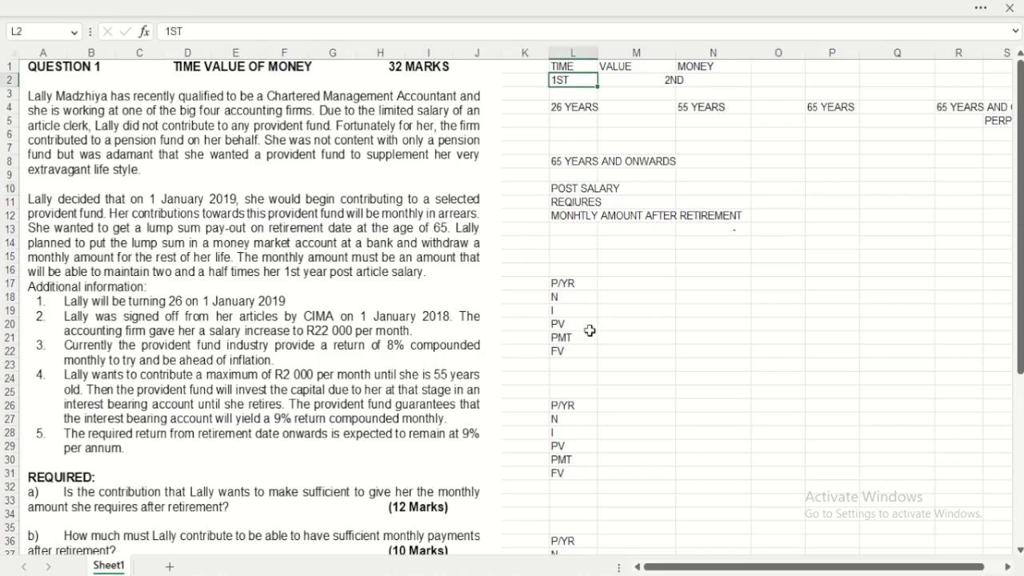
click(634, 81)
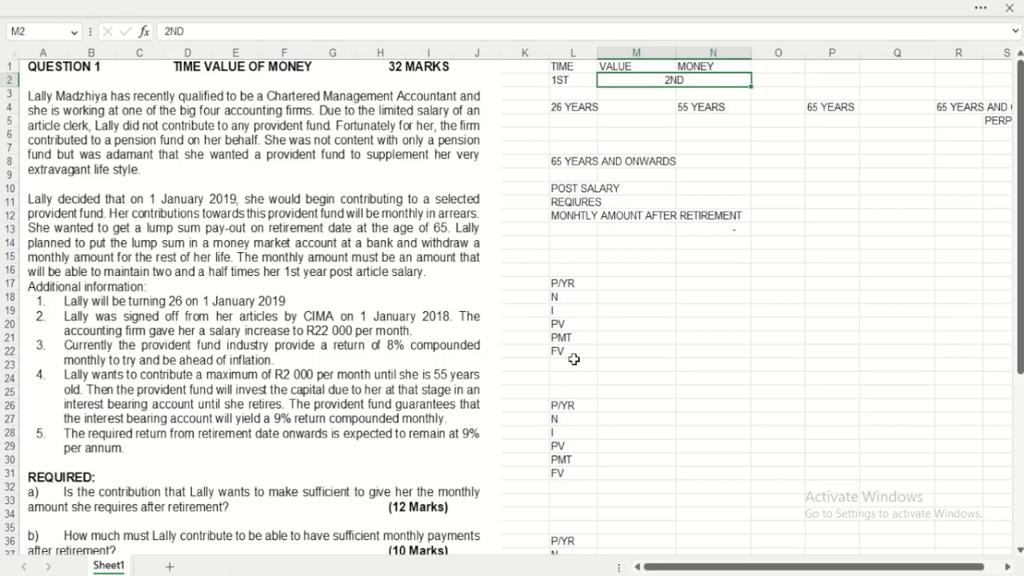
click(574, 78)
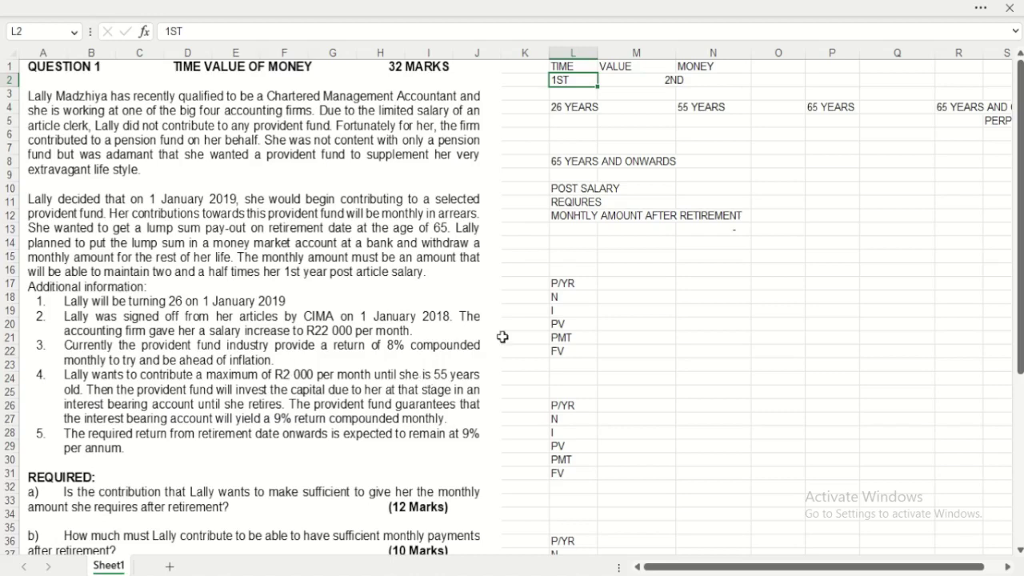
key(Down)
key(Down)
key(Right)
key(Right)
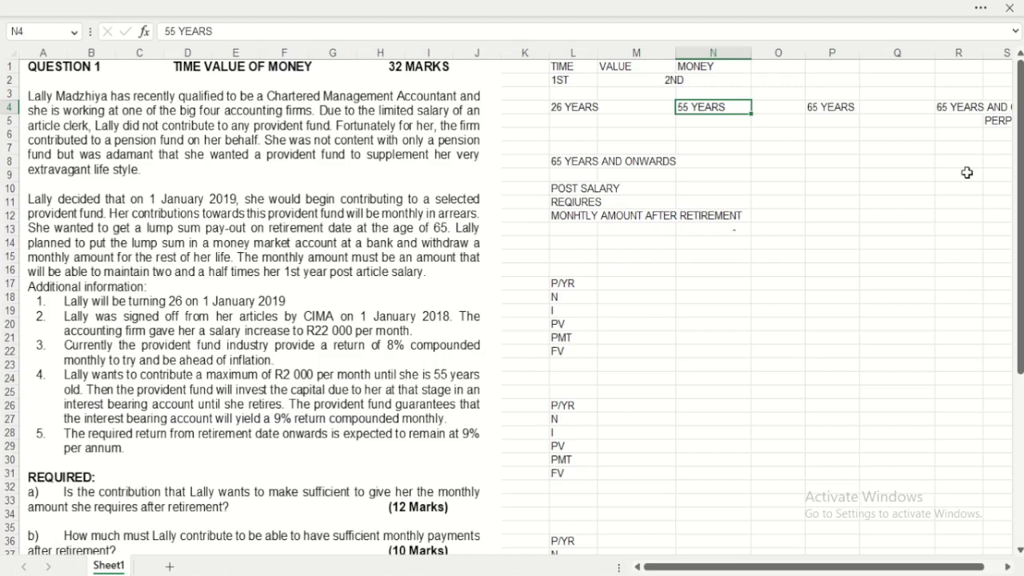
Step: Move the 65 YEARS AND ONWARDS label from R4 into Q4 and review the answer layout
click(964, 106)
drag(969, 108, 896, 108)
click(912, 147)
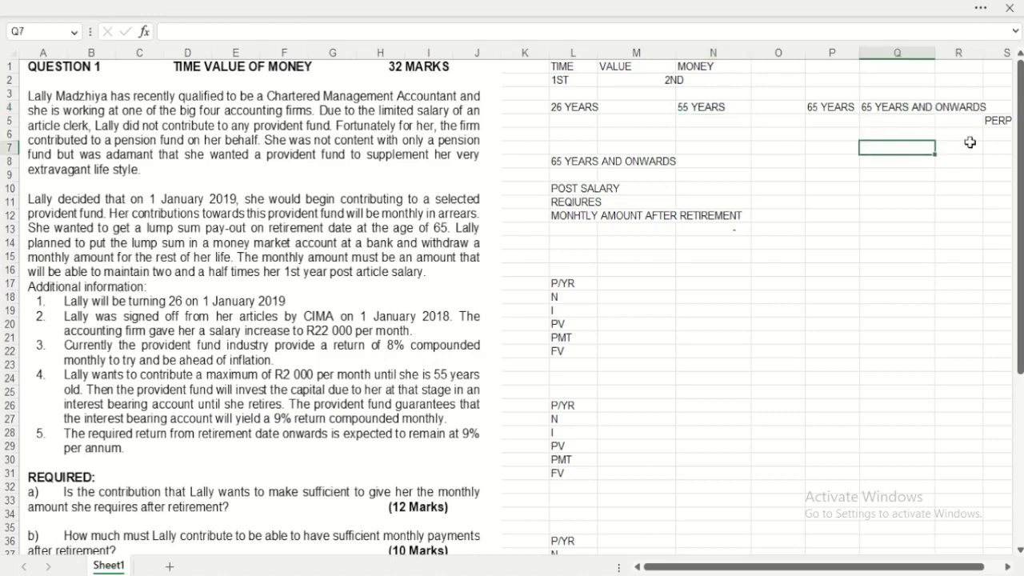
click(994, 120)
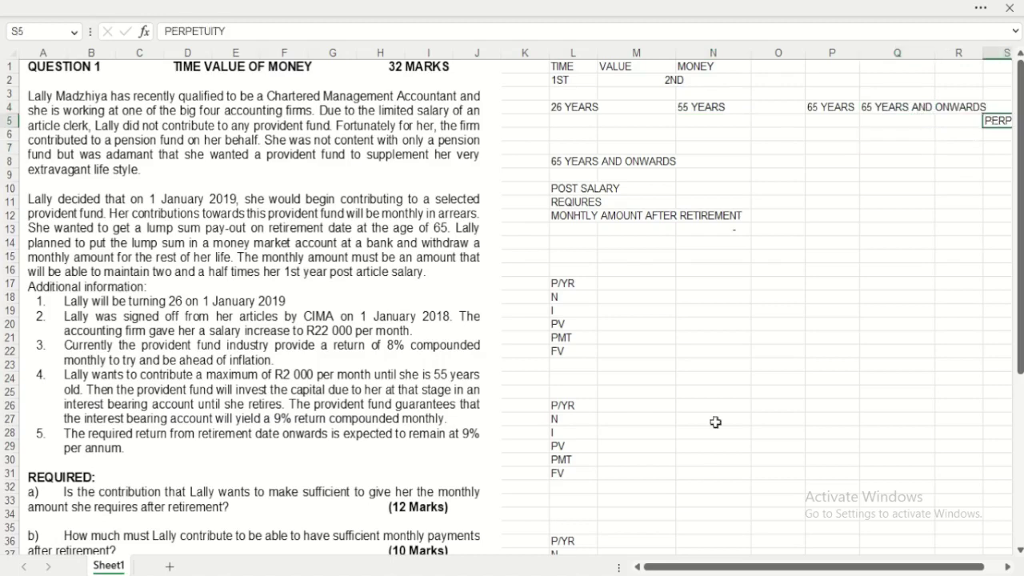
click(667, 311)
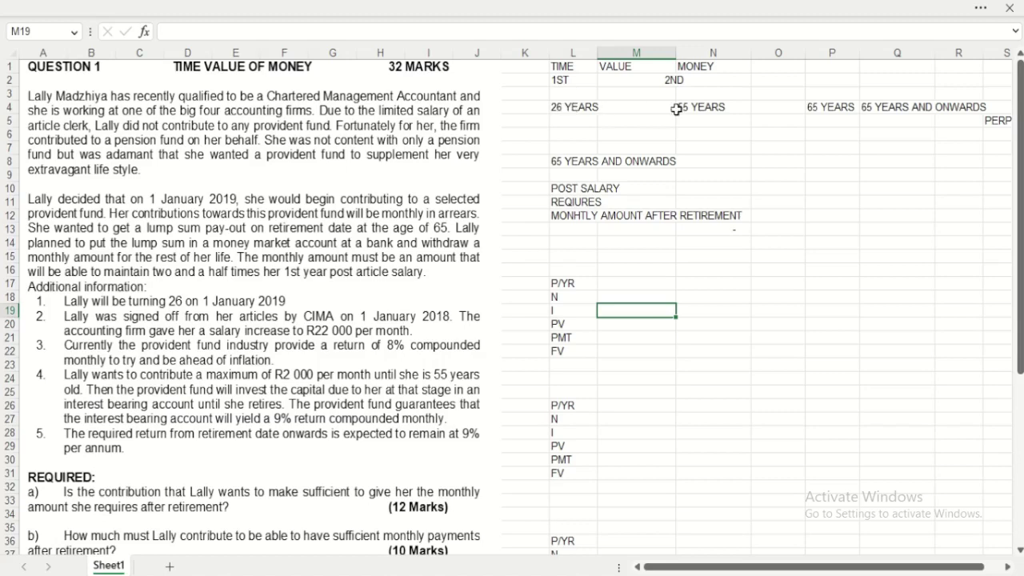
click(634, 120)
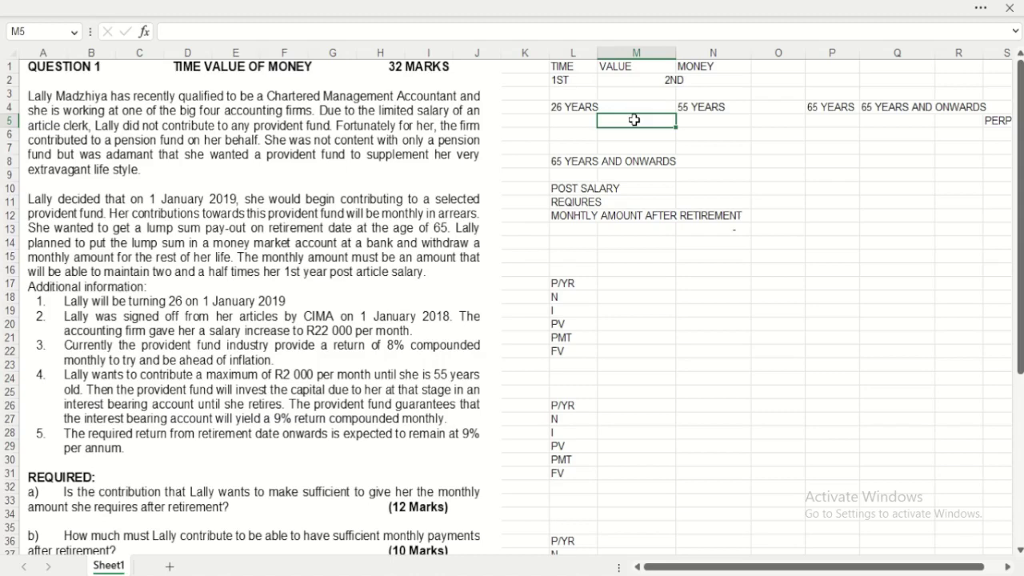
Step: Enter the 22 000 post salary in N10 and format it as Rand accounting
click(699, 188)
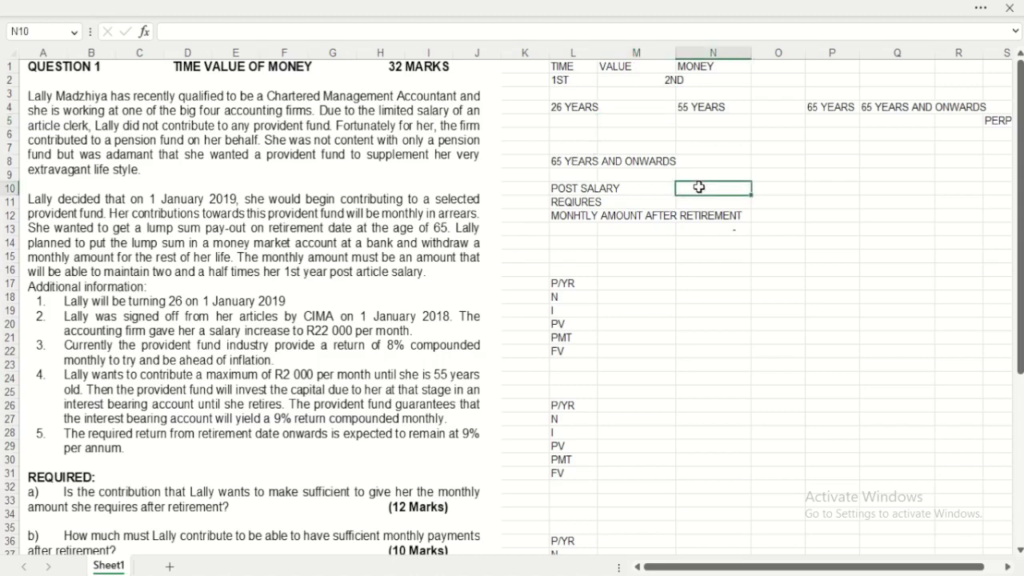
text(22 000)
key(Tab)
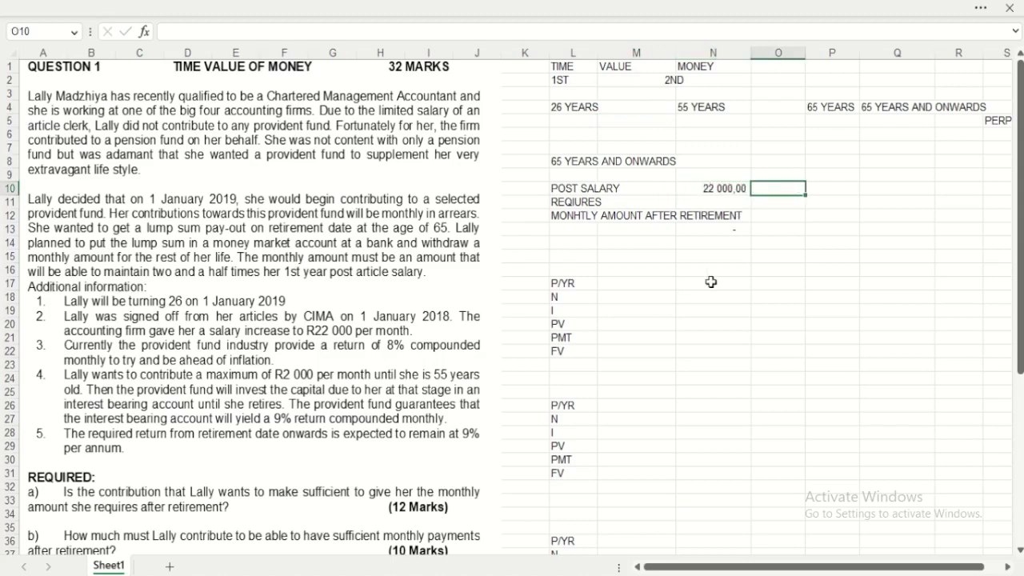
click(714, 189)
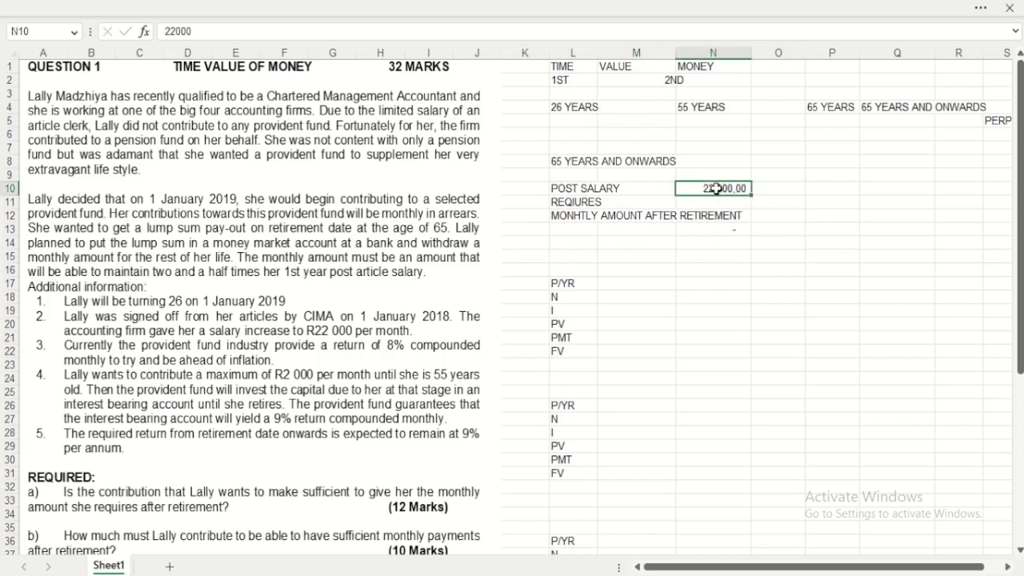
click(978, 9)
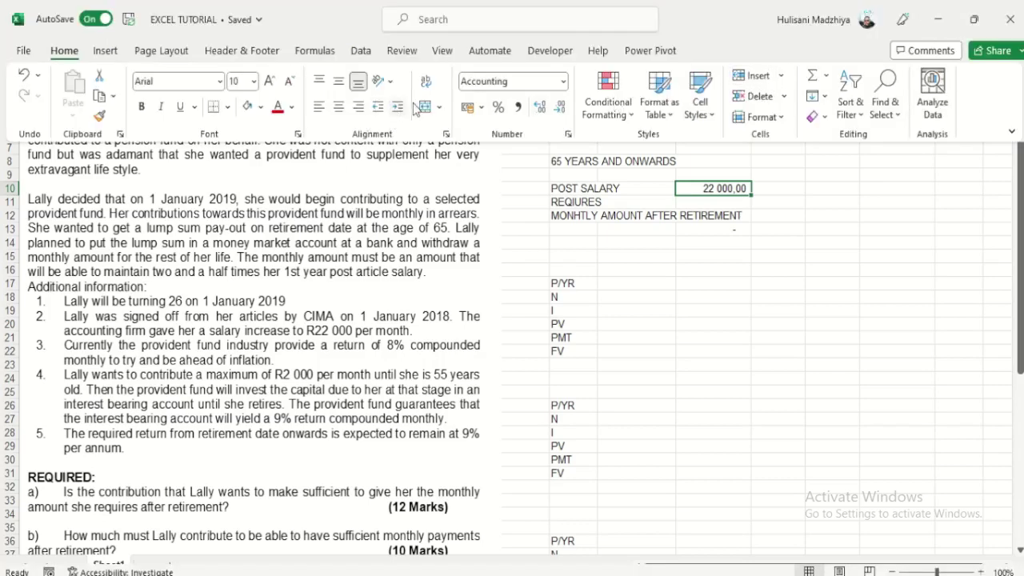
click(468, 106)
click(718, 256)
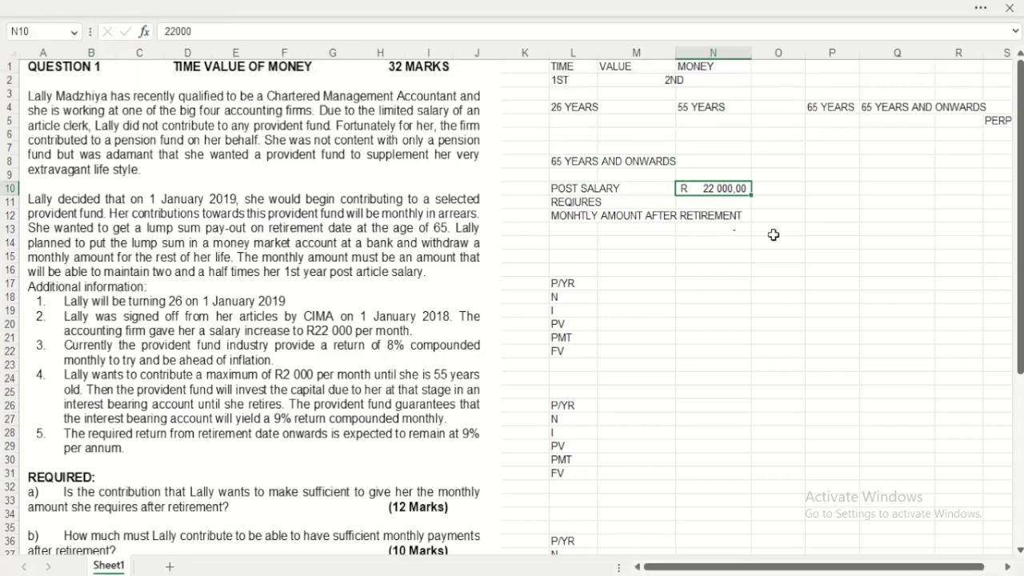
click(772, 256)
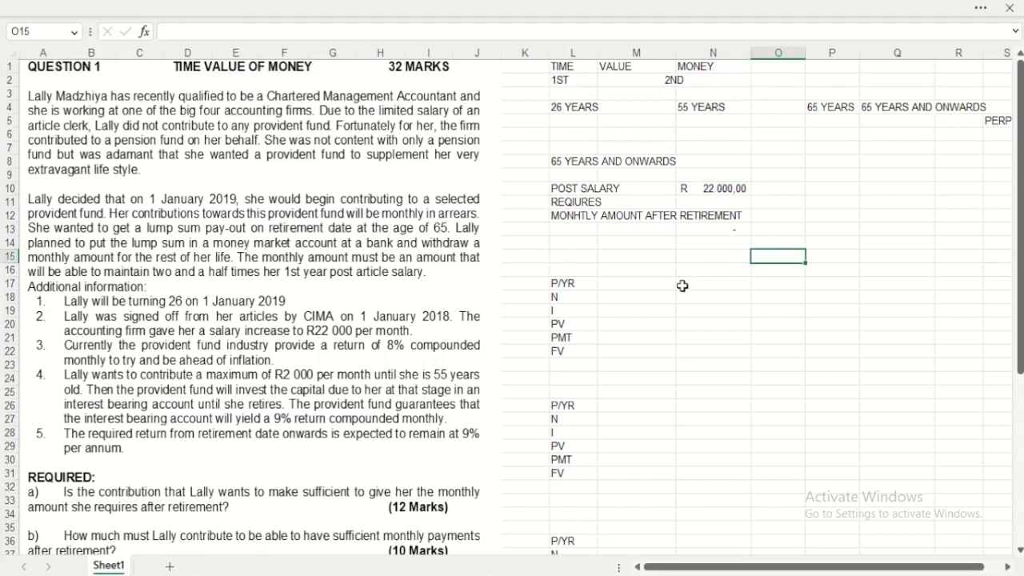
Step: Enter 2,5 as the requirement multiple in N11 and check N13 shows 55 000,00
click(713, 203)
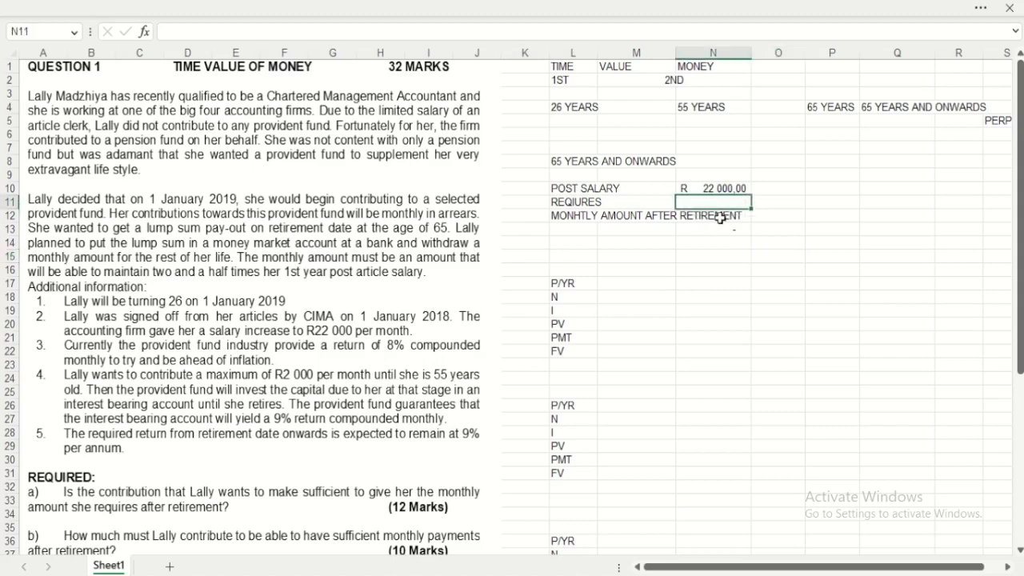
text(2,5)
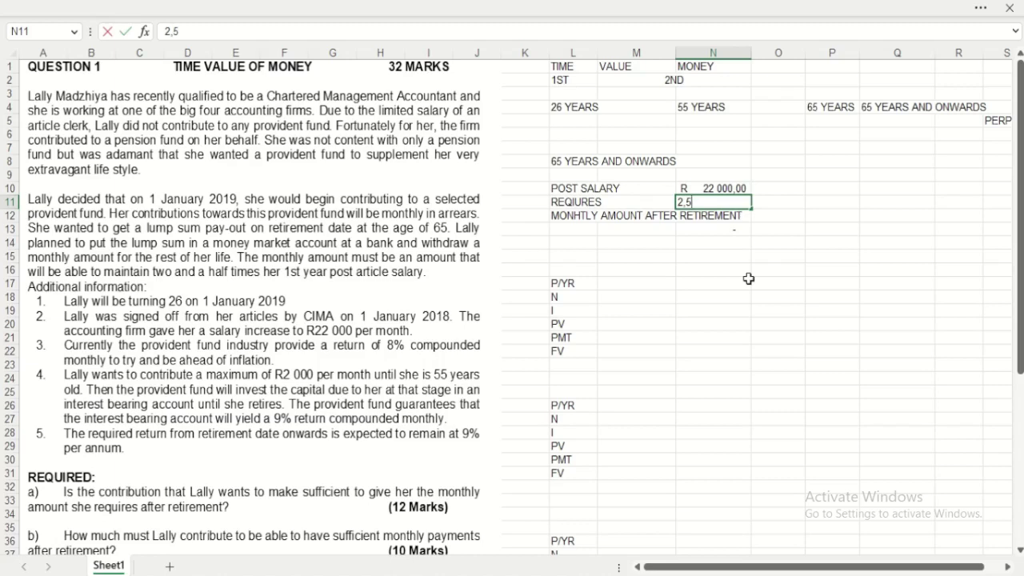
key(Tab)
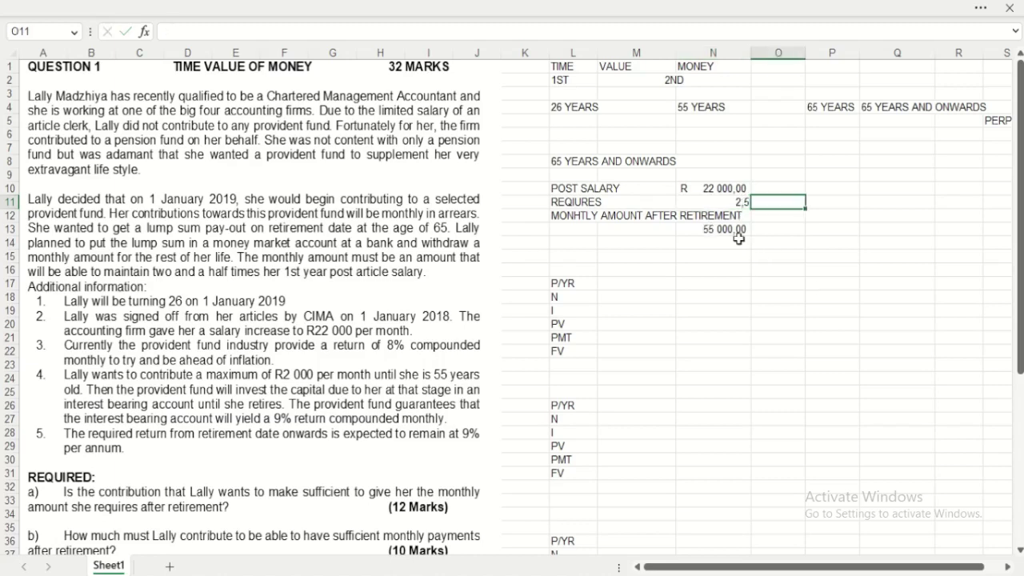
click(717, 227)
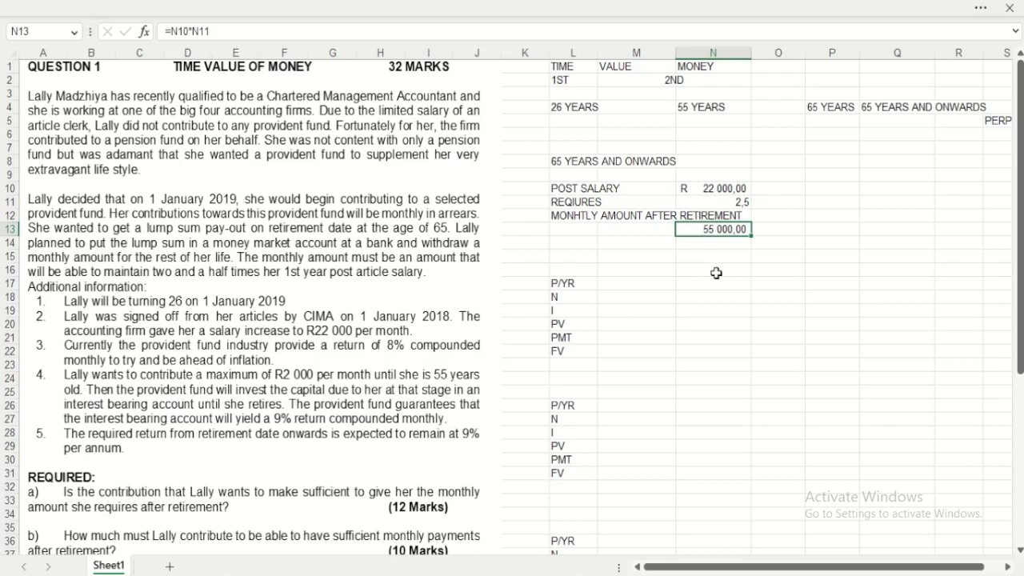
Step: Add the heading 'PV OF PERPERTUITY' with the note PV=PMT/I beneath it
click(829, 177)
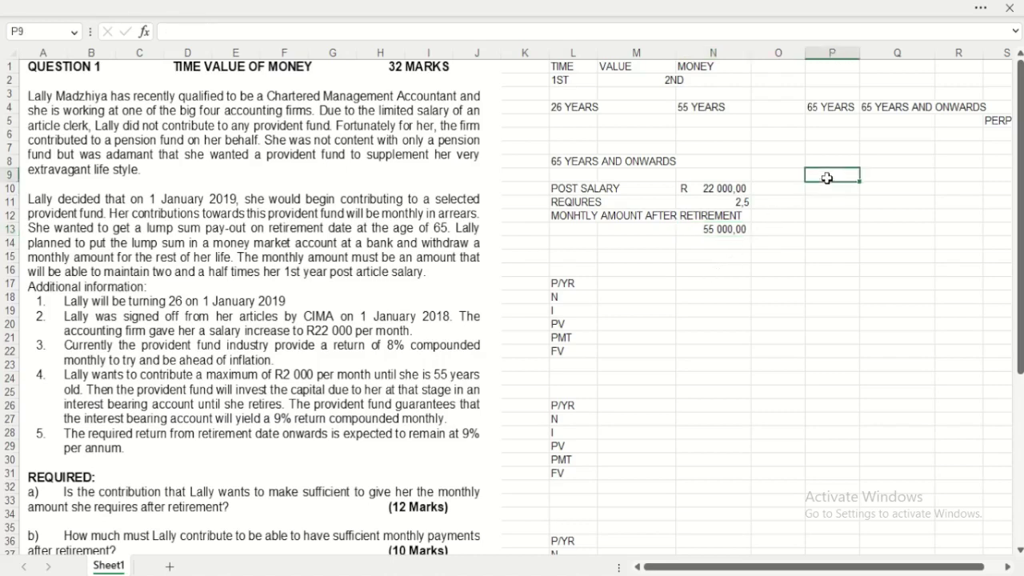
text(PV OF P)
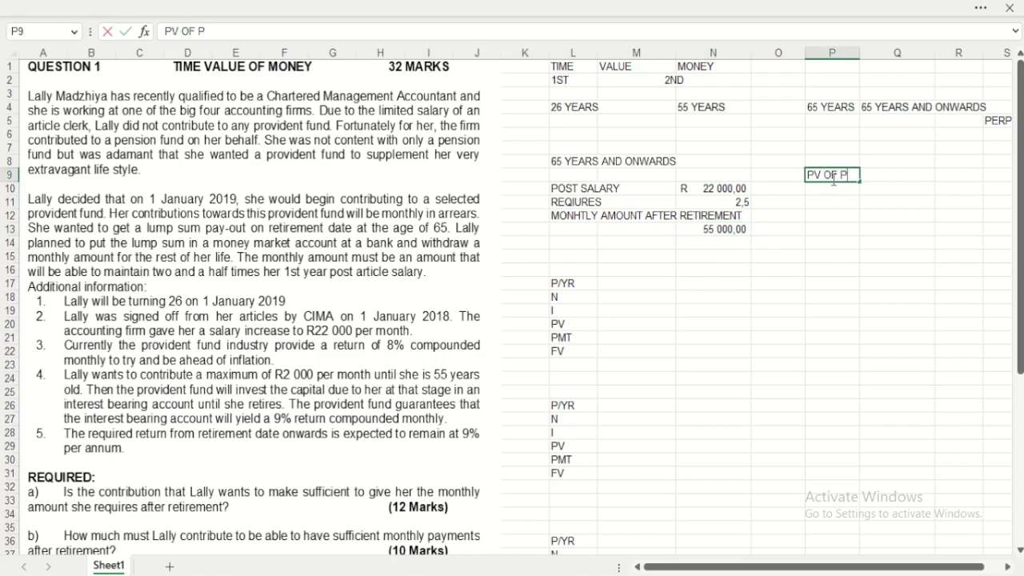
text(ERPER)
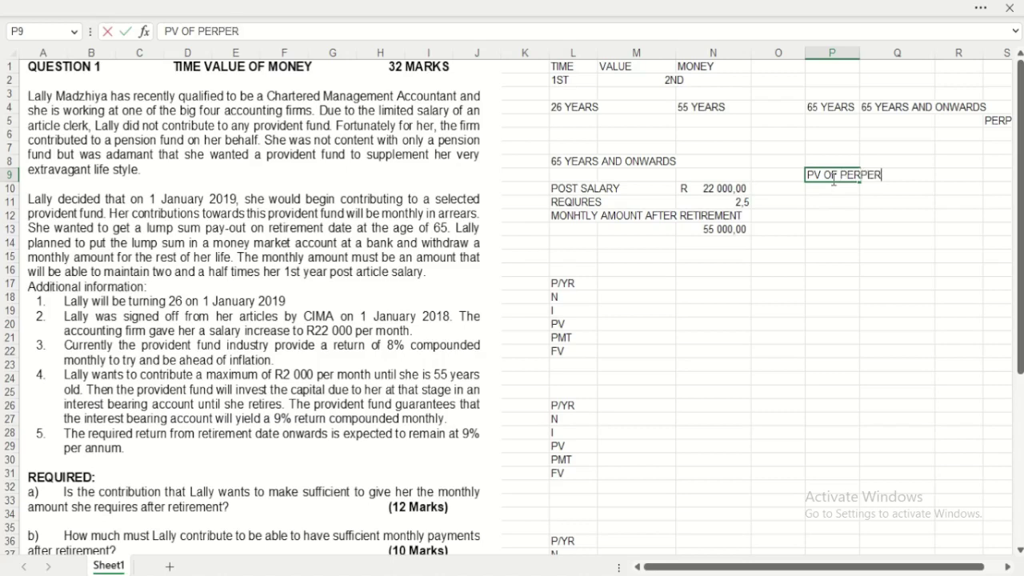
text(TUITY)
click(828, 213)
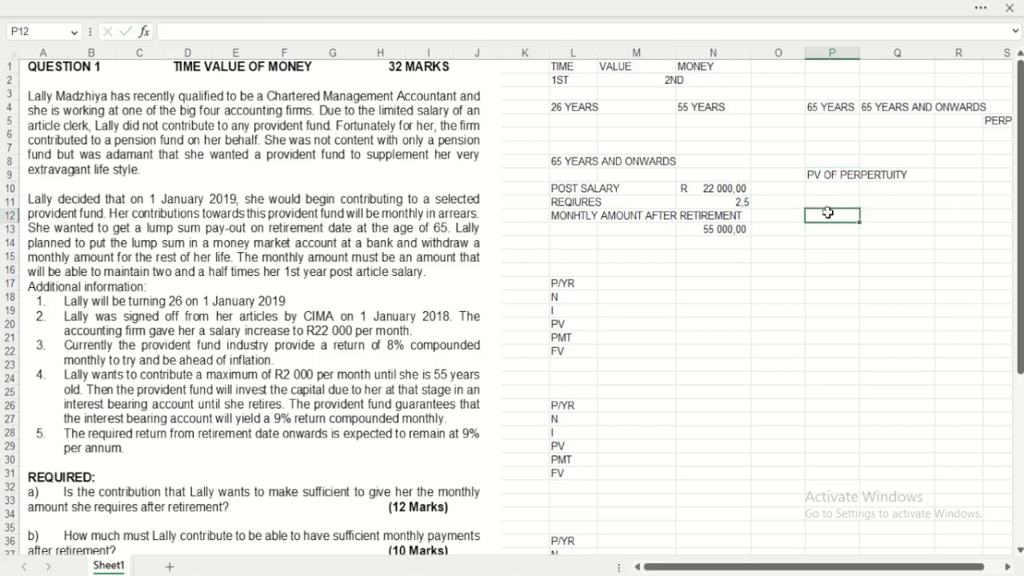
click(836, 201)
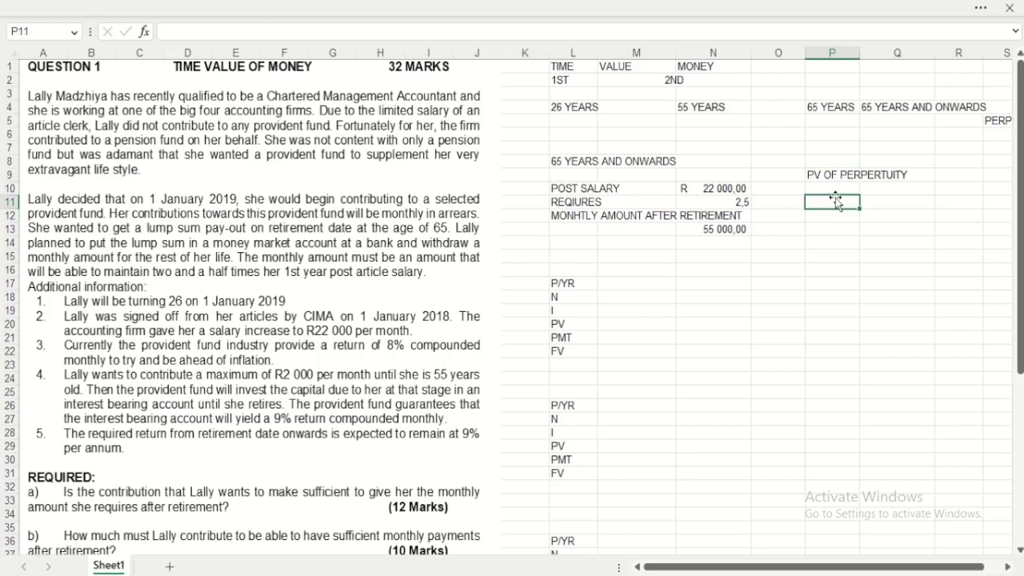
key(Up)
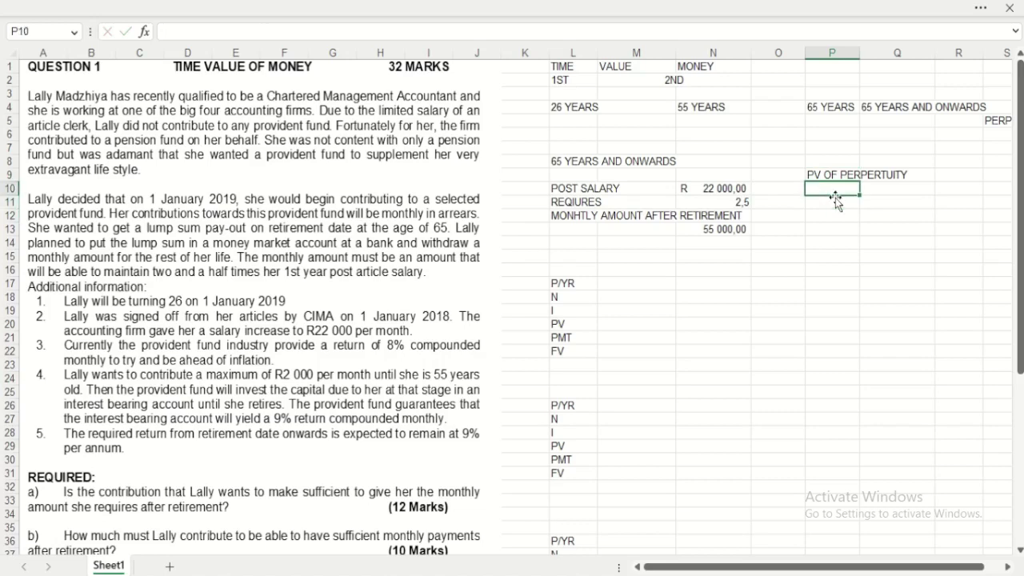
text(PV=PMT)
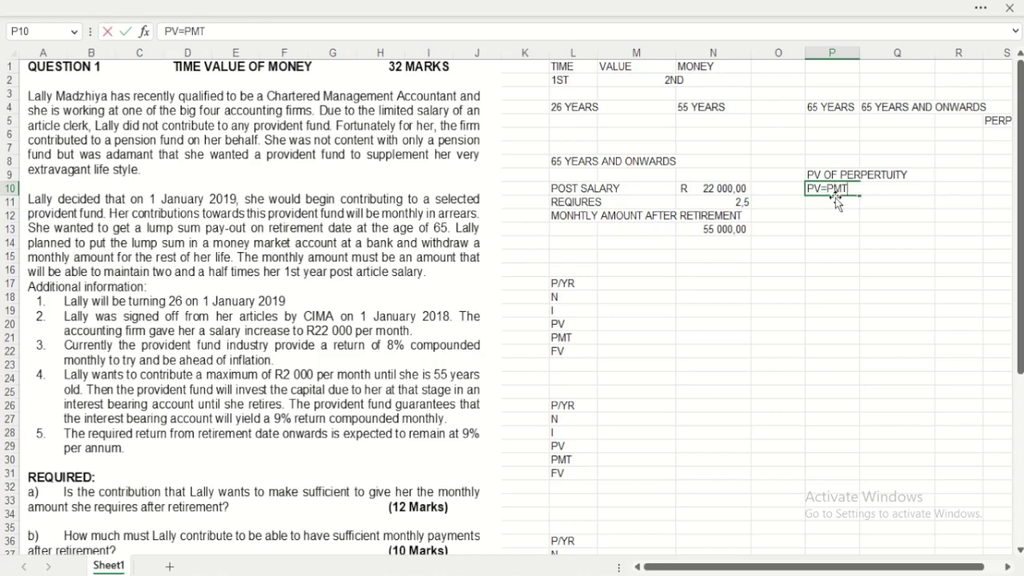
text(/I)
key(Return)
click(833, 223)
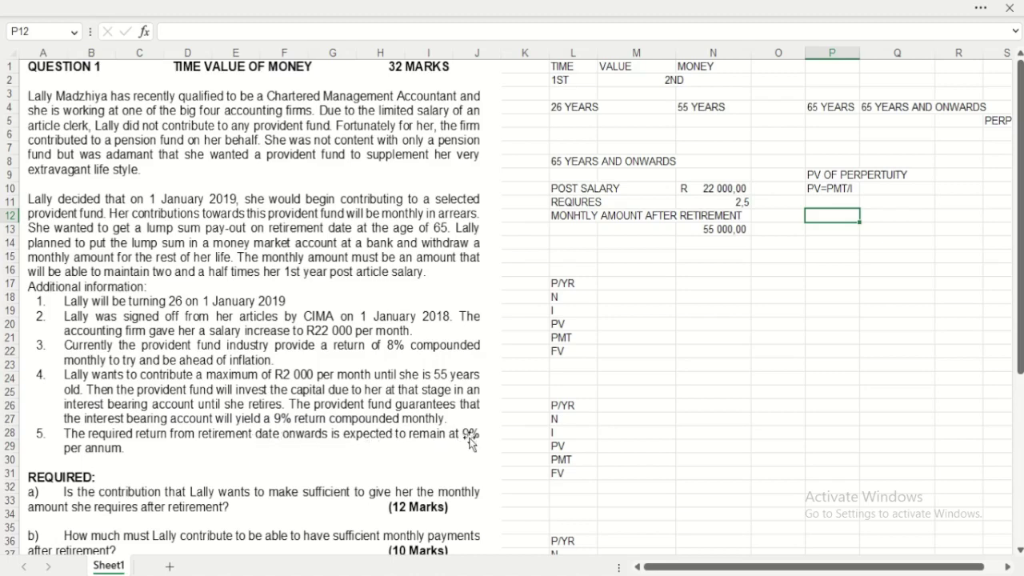
click(874, 232)
Step: Label I with a 9% annual rate in R10 and monthly rate =9%/12 (0,0075) in R11
click(877, 192)
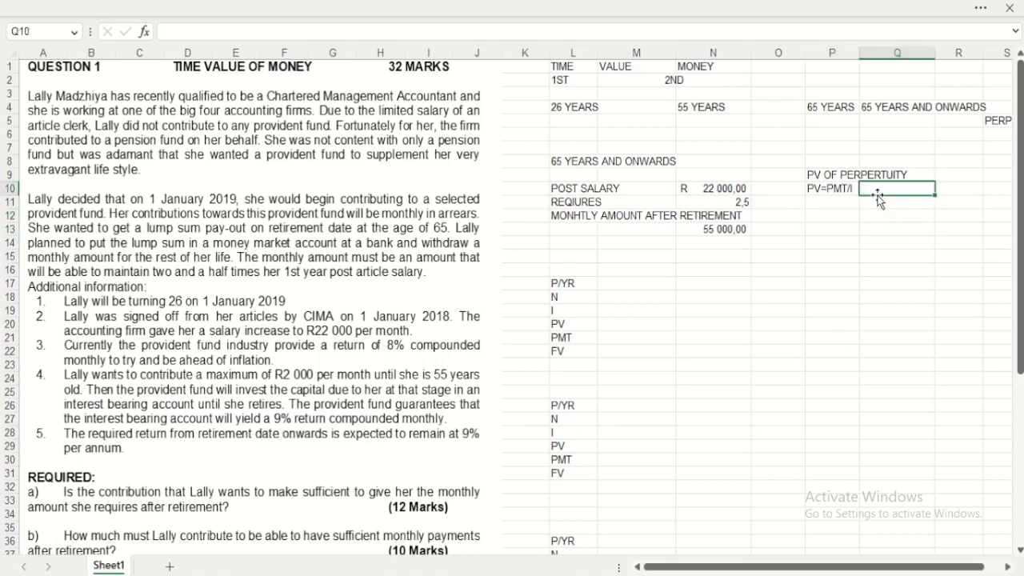
text(I)
key(Tab)
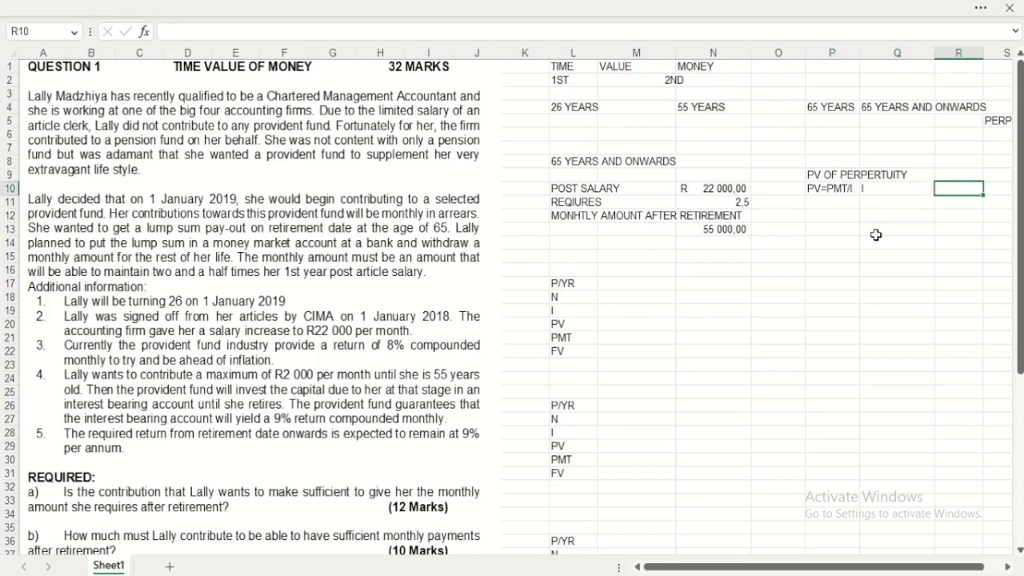
text(9%)
key(Return)
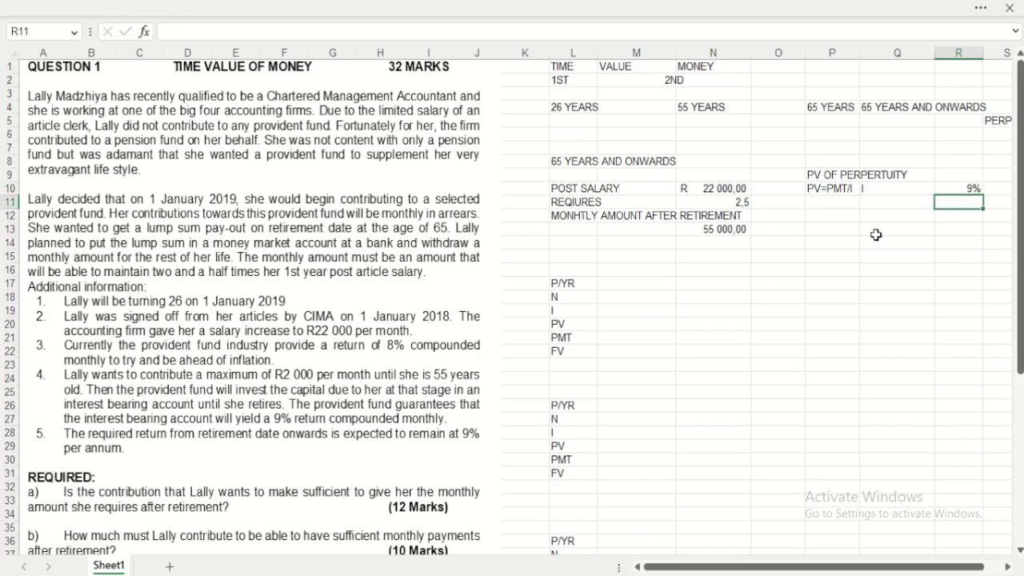
text(=9/12)
key(Return)
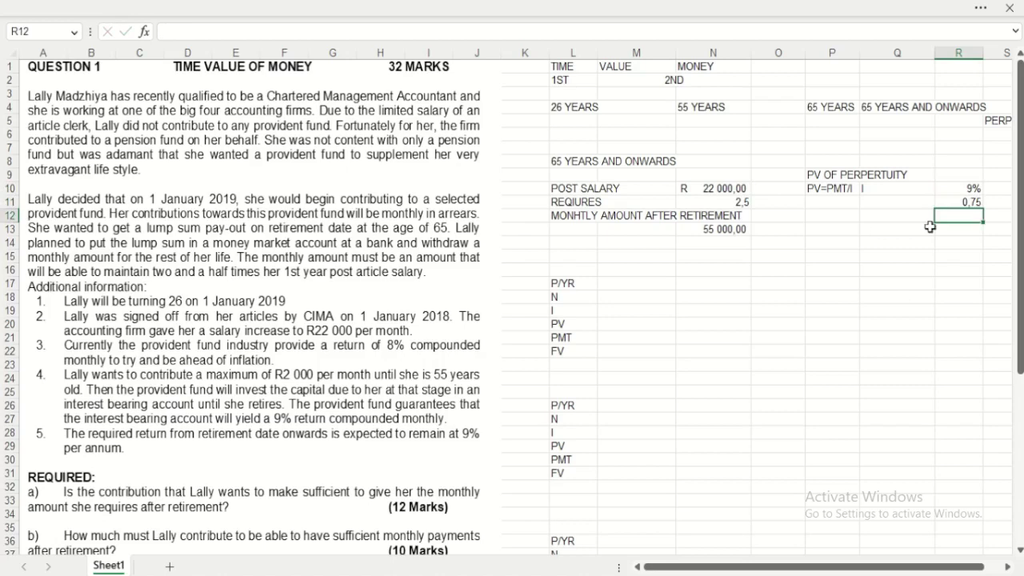
click(970, 200)
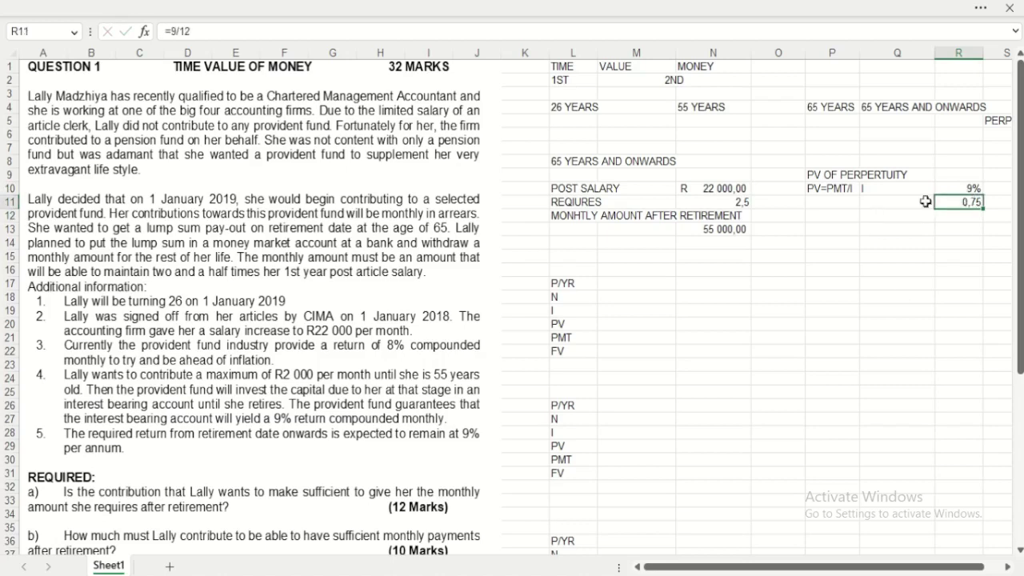
click(186, 32)
text(%/12)
key(Return)
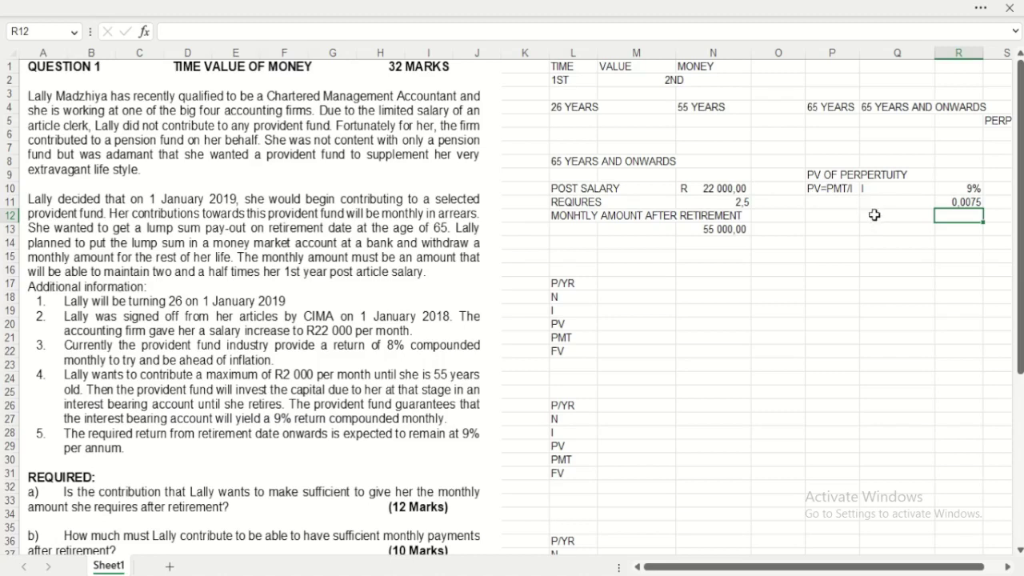
Step: Add the PMT label with 55000 in R12 and a PV label in Q13
click(875, 214)
text(PM)
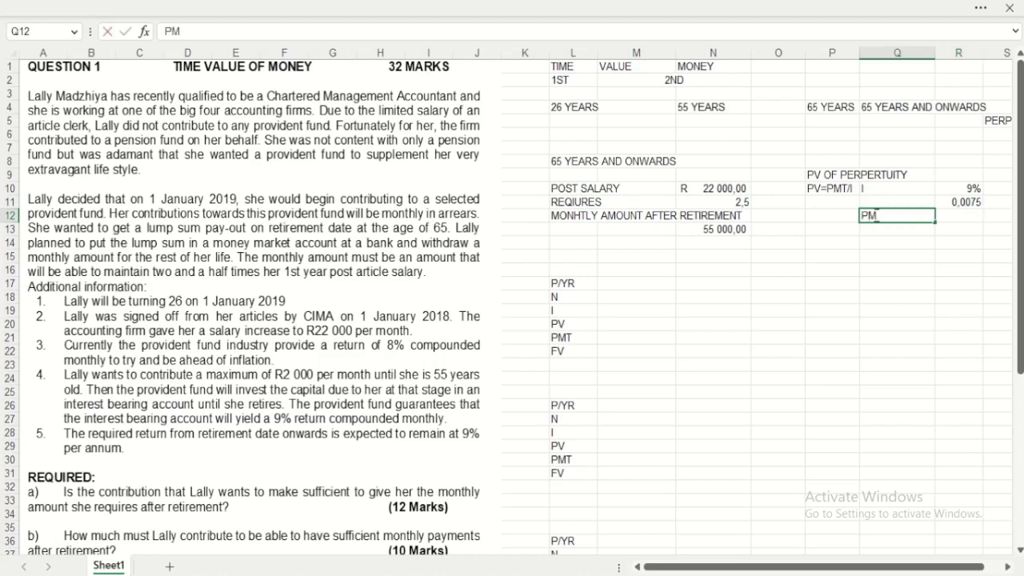
key(Tab)
text(55000)
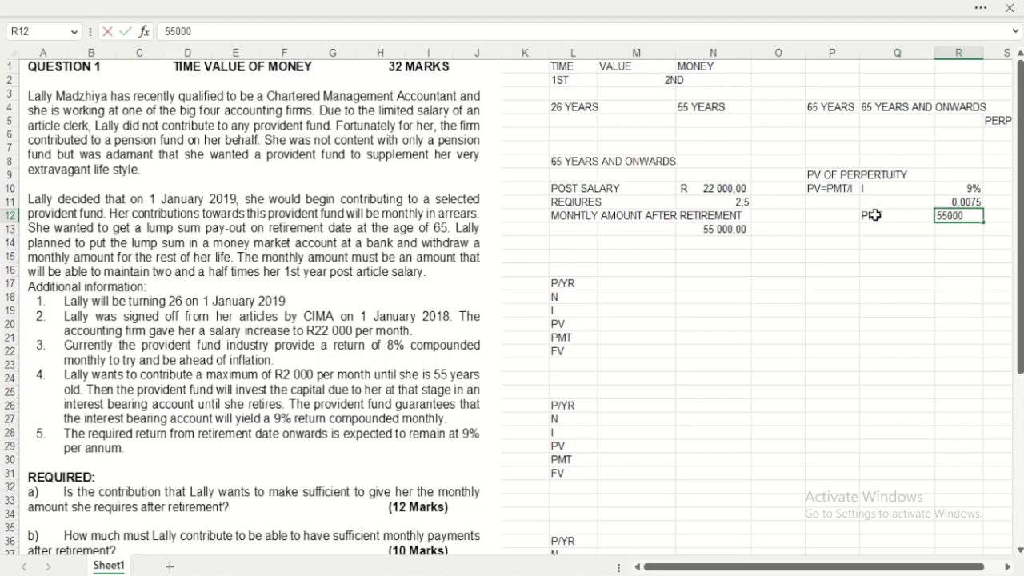
key(Return)
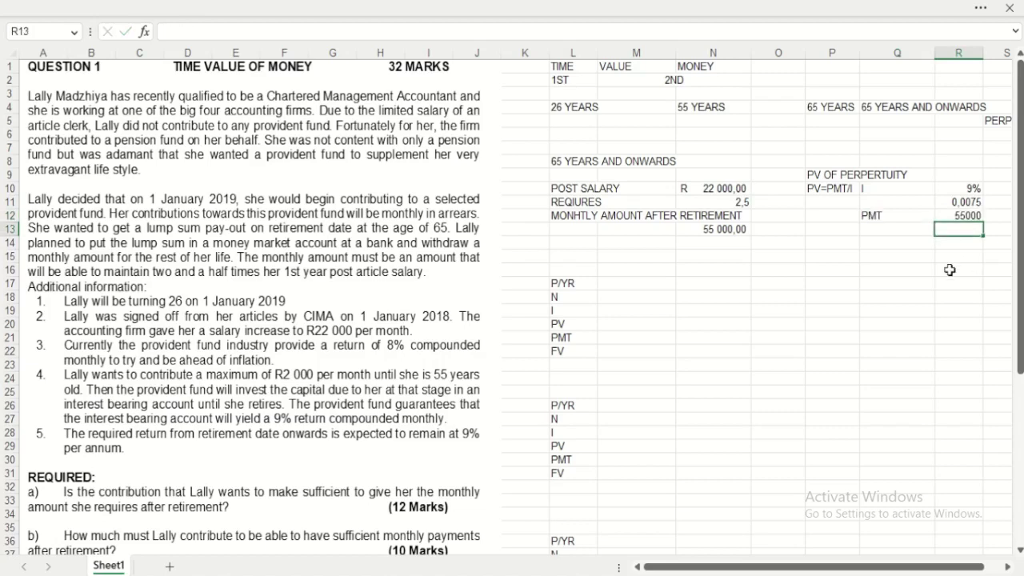
click(869, 231)
text(PMT)
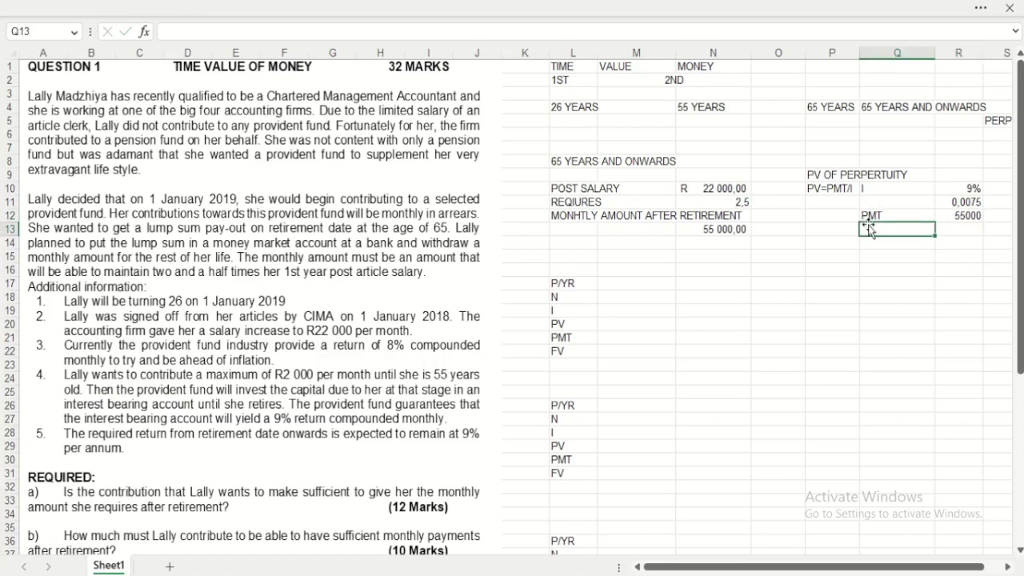
key(BackSpace)
key(BackSpace)
text(V)
key(Tab)
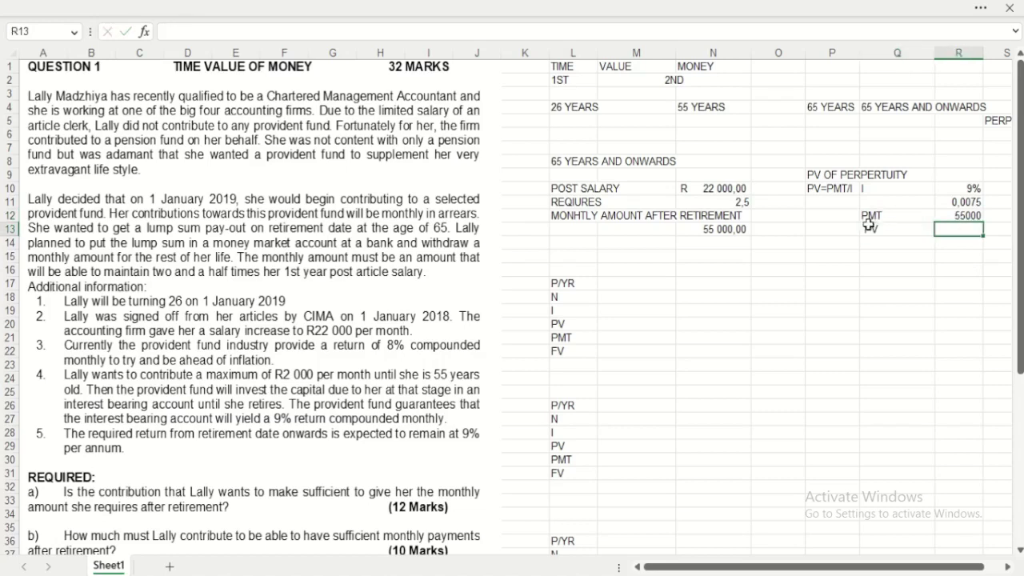
Step: Calculate PV in R13 as =R12/R11, replacing the mistaken product, giving 7333333
text(=)
click(970, 217)
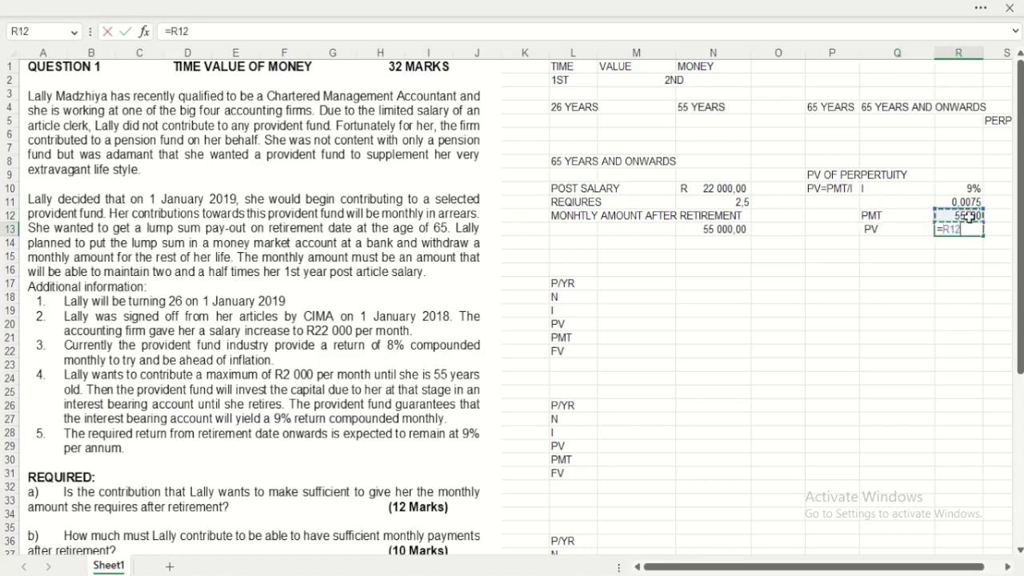
text(*)
click(966, 202)
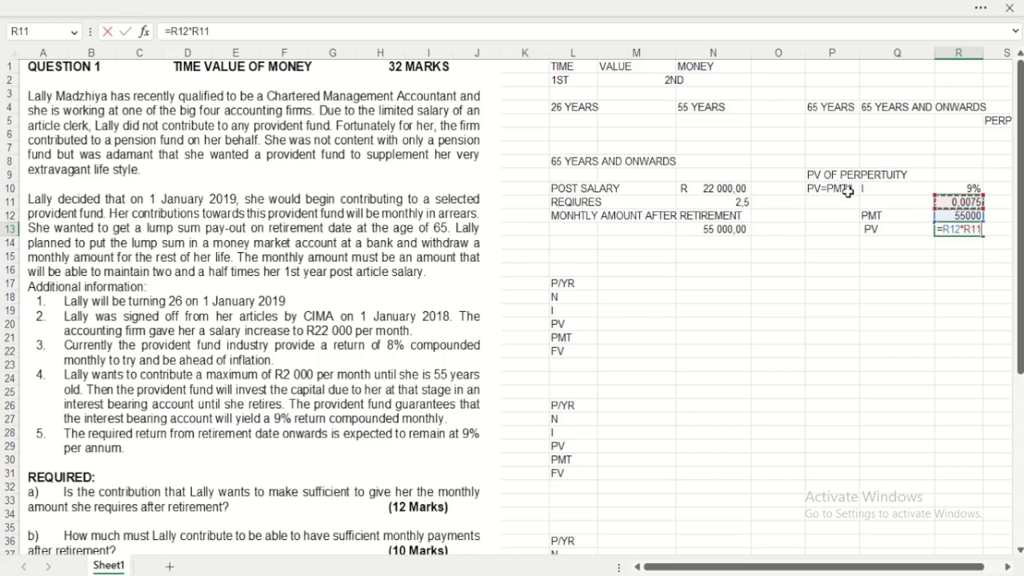
key(Return)
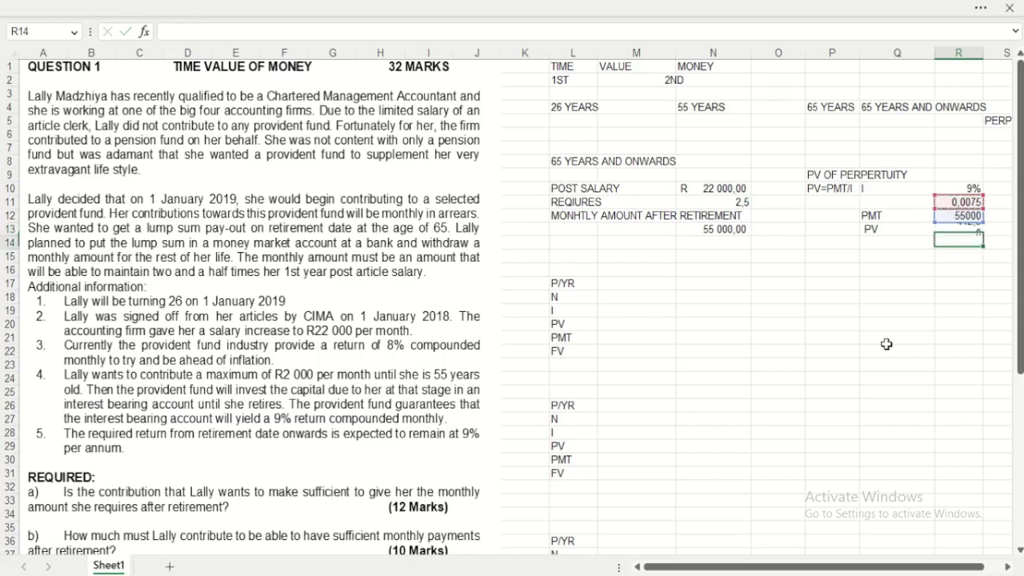
click(967, 230)
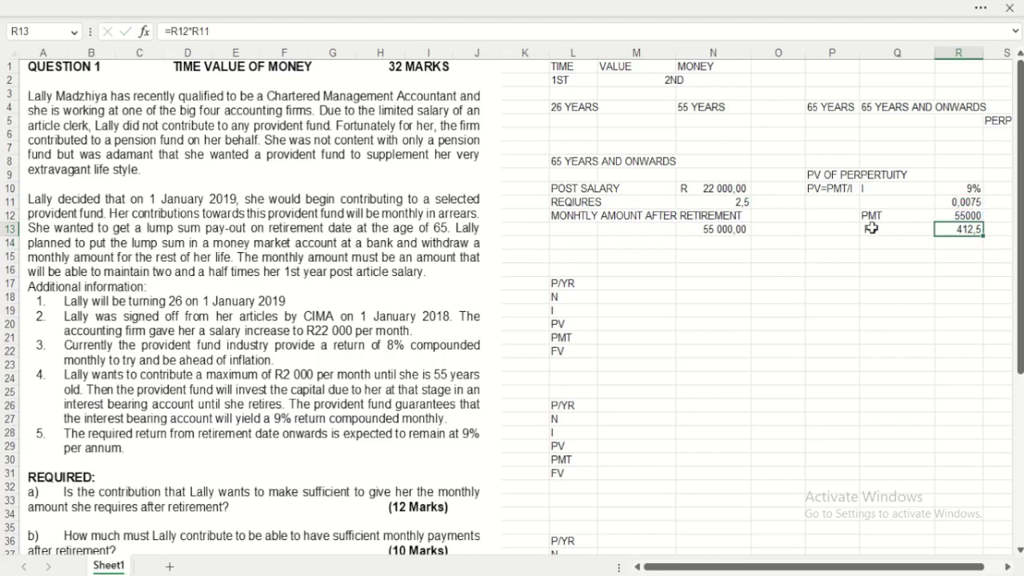
text(=)
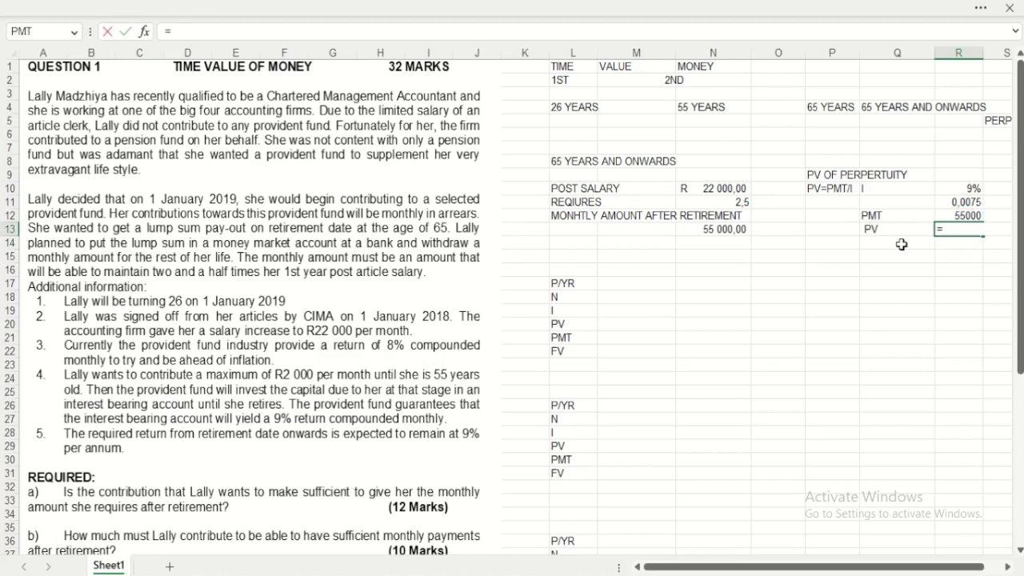
click(976, 216)
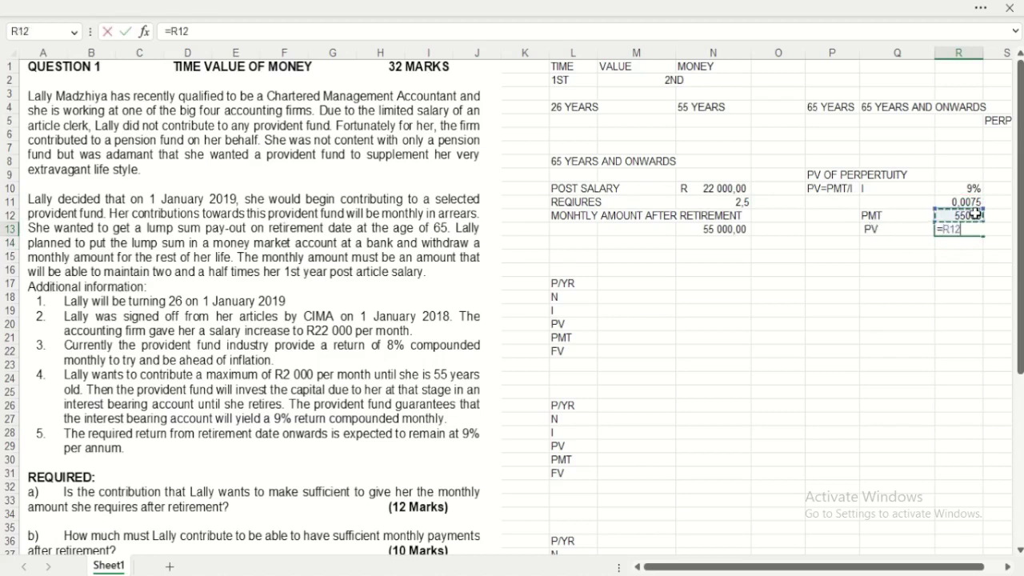
text(/)
click(977, 203)
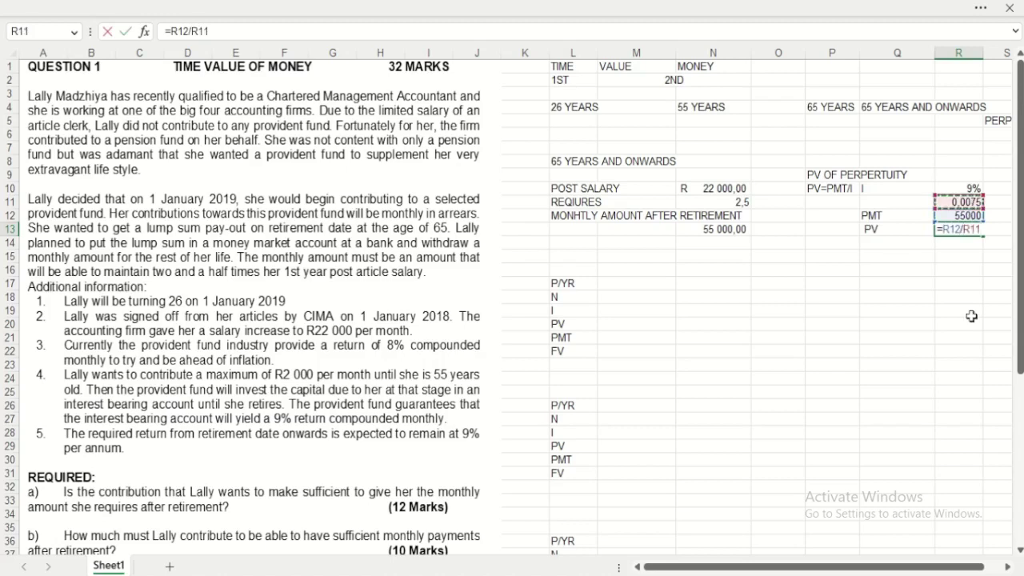
key(Return)
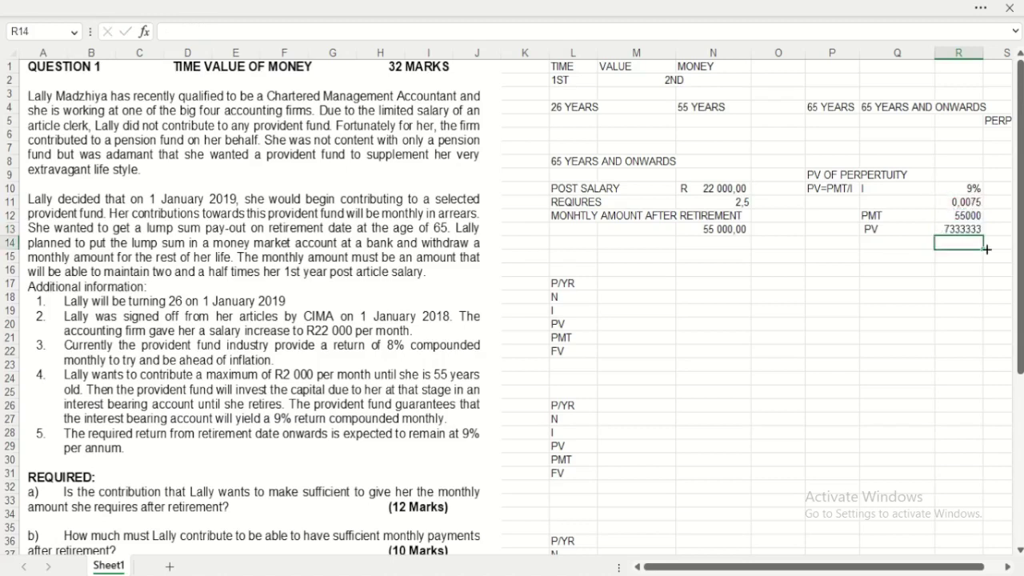
click(957, 228)
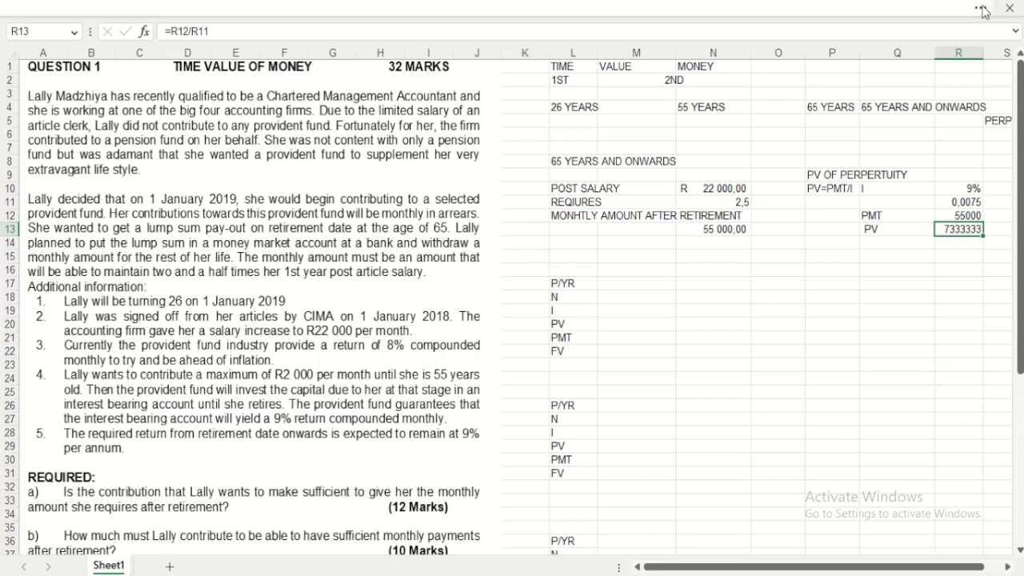
Step: Format the R13 present value as Rand accounting and set the ribbon to show tabs only
click(493, 8)
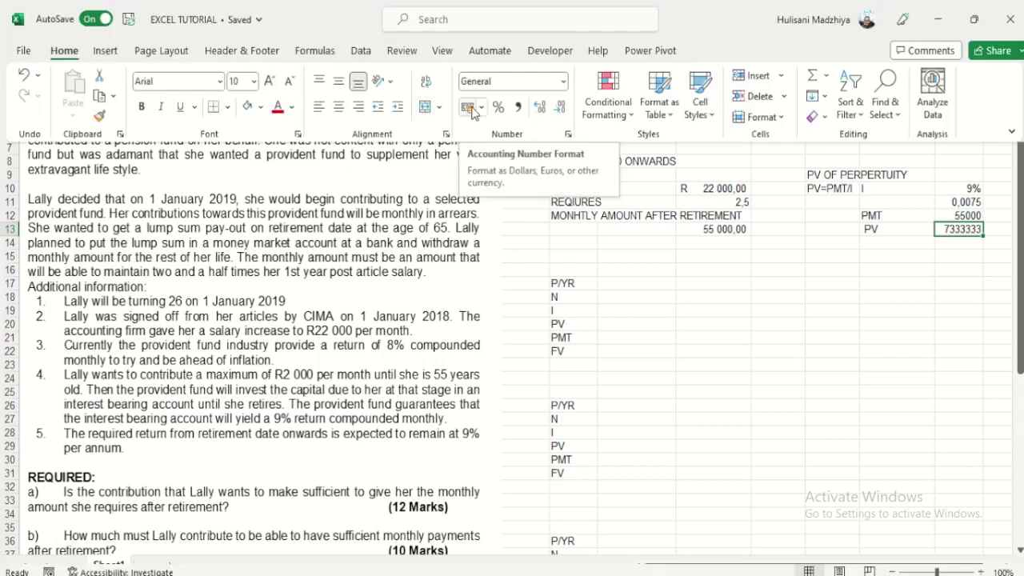
click(469, 109)
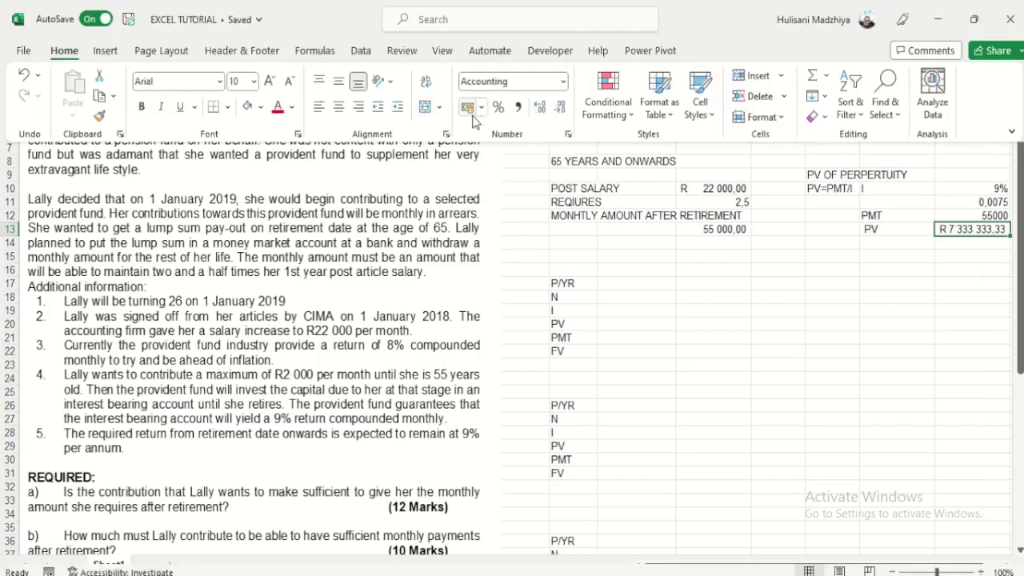
click(1012, 131)
click(931, 197)
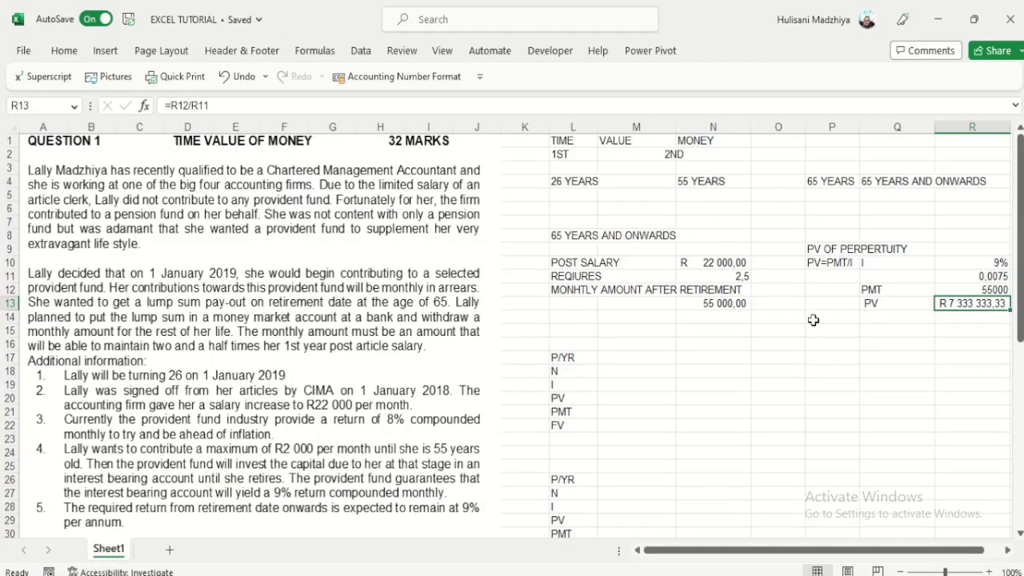
Step: Apply Rand accounting format to the 55000 payment in R12 and monthly amount in N13
click(973, 328)
click(972, 290)
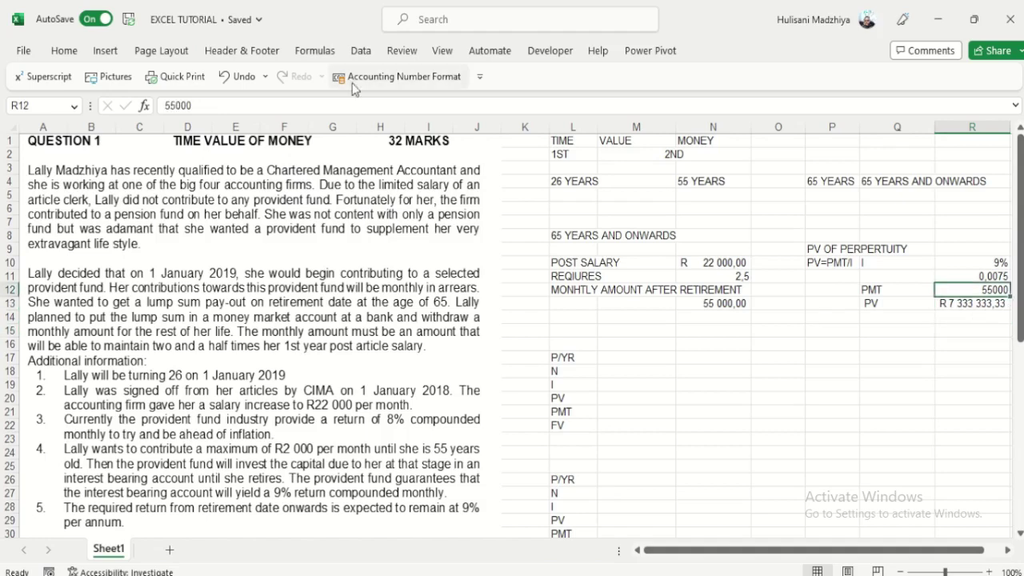
click(355, 83)
key(Down)
key(Left)
key(Left)
key(Left)
key(Left)
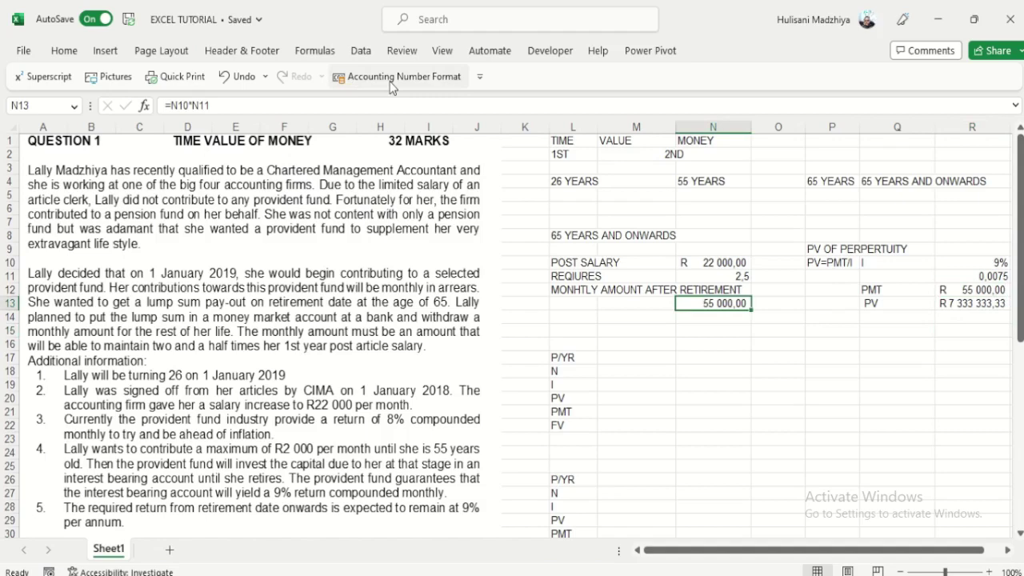
click(392, 80)
key(Down)
key(Down)
key(Right)
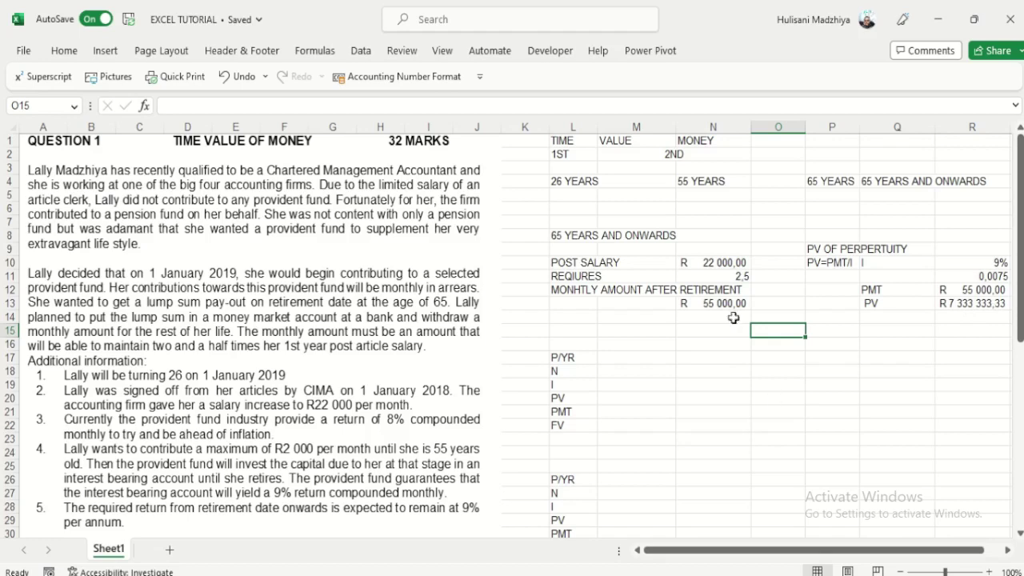
click(730, 303)
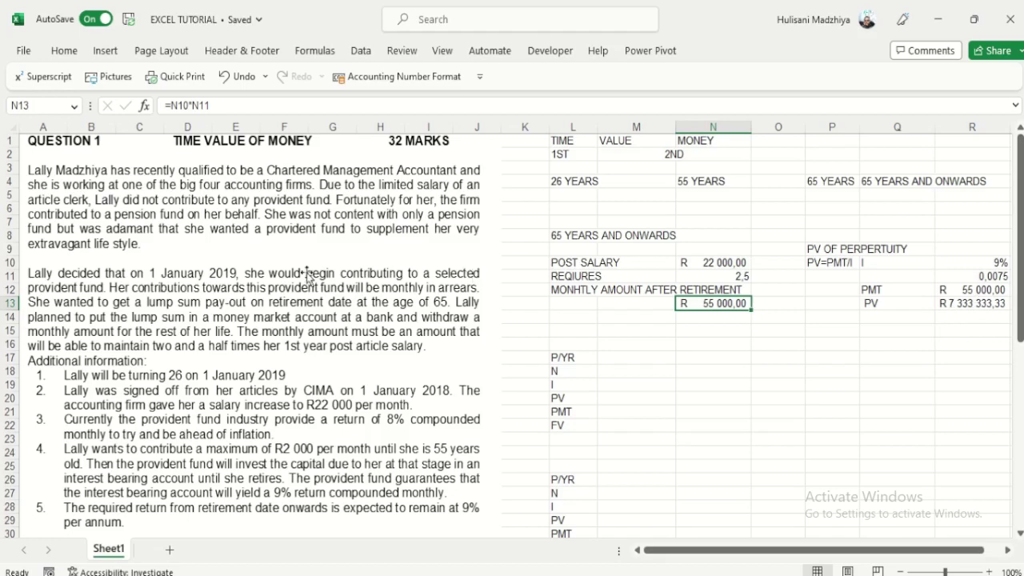
scroll(308, 275, down, 3)
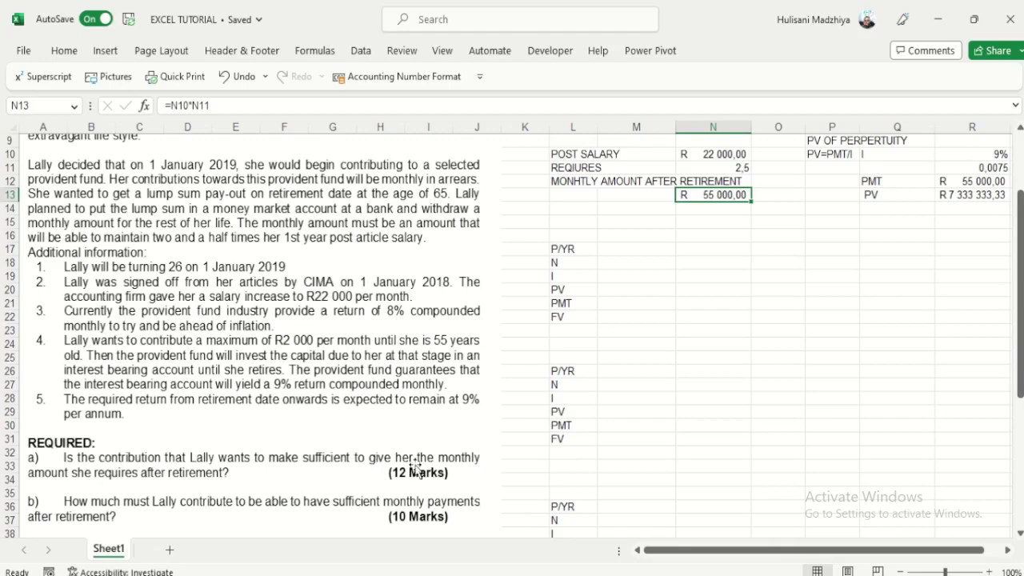
scroll(637, 400, up, 2)
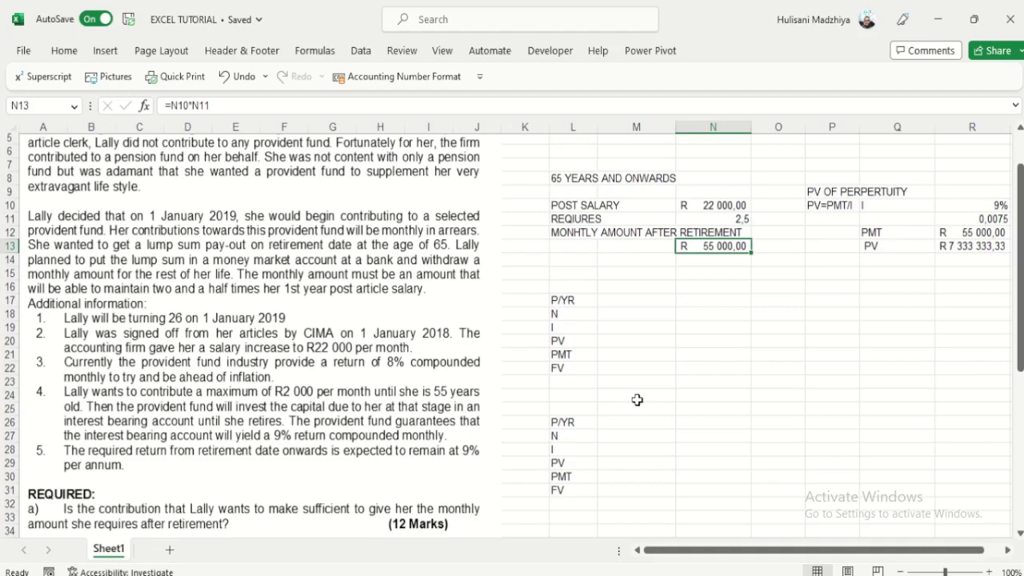
scroll(637, 400, up, 2)
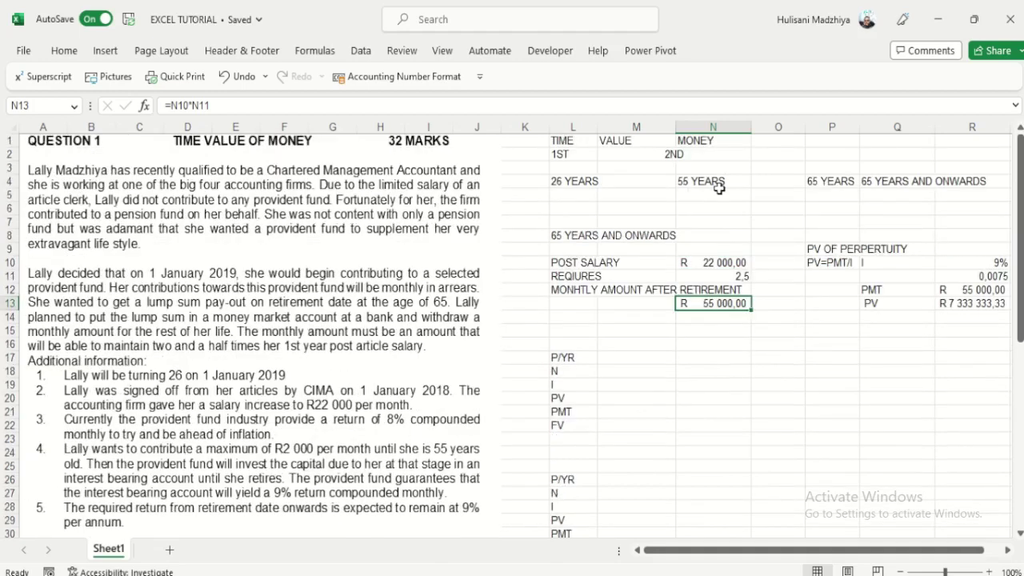
Step: Enter =26-55 in M5 for the contribution years, showing -29
click(624, 194)
text(=)
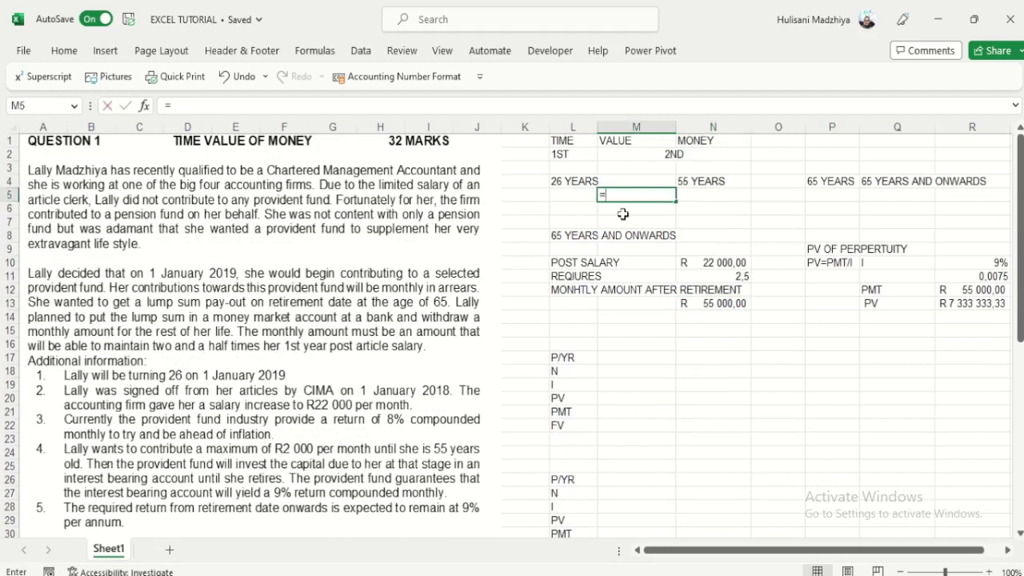
text(26-)
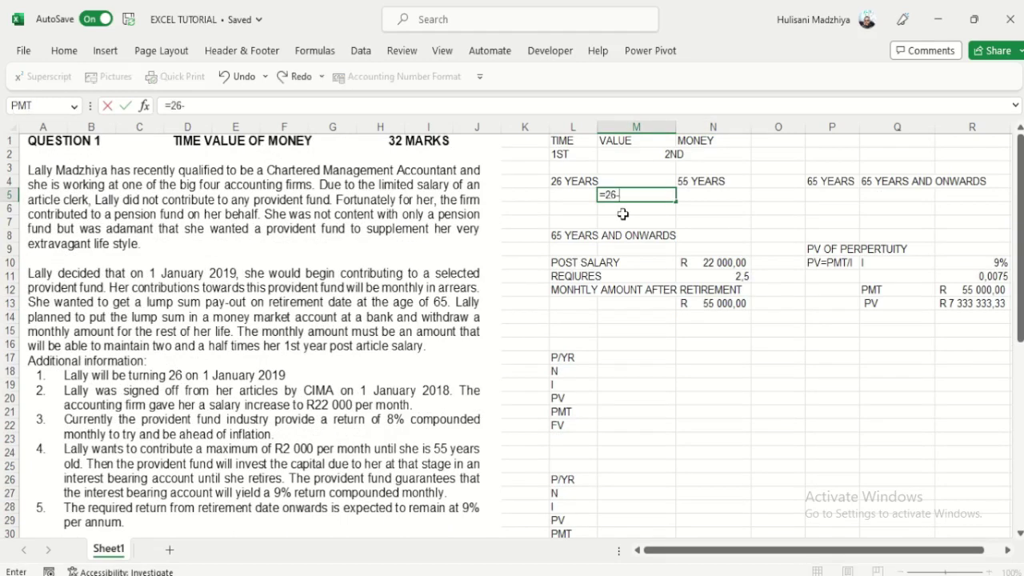
text(55)
key(Return)
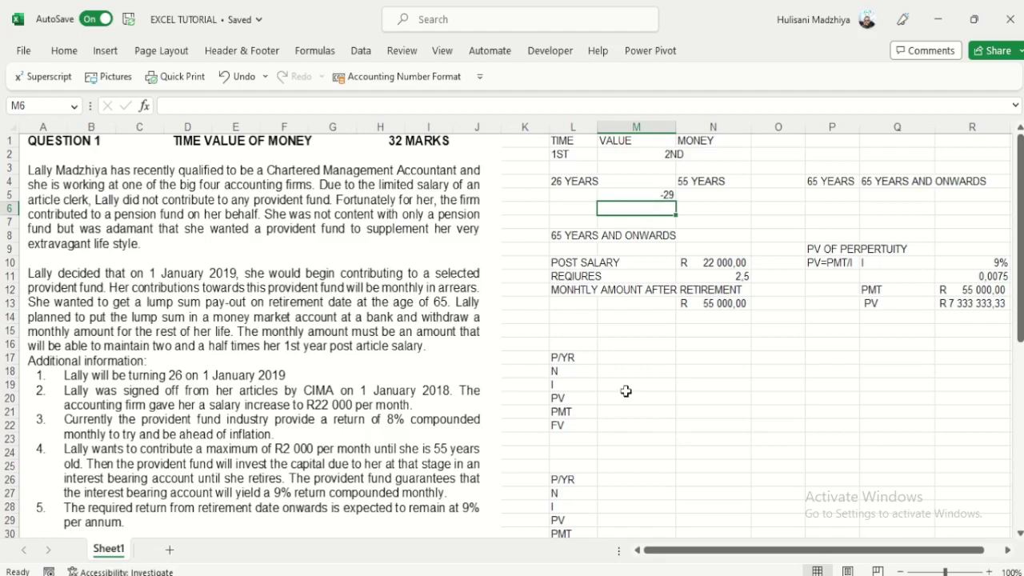
Step: Title the first calculation block '26-55 YEARS CONTRIBUTION' in L16
click(579, 341)
text(26)
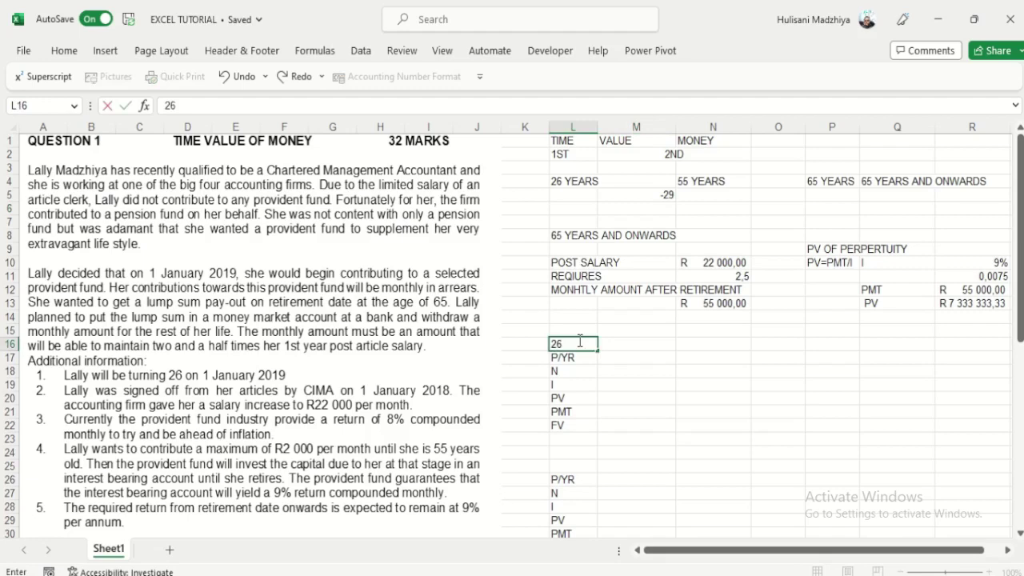
text(-55 YEARS CONTR)
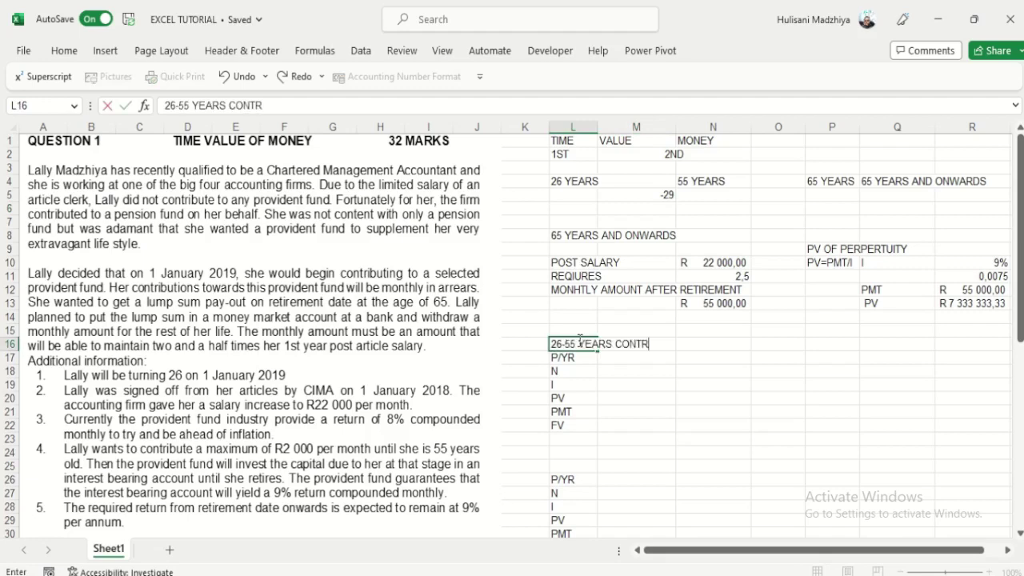
text(IBUTION)
click(658, 440)
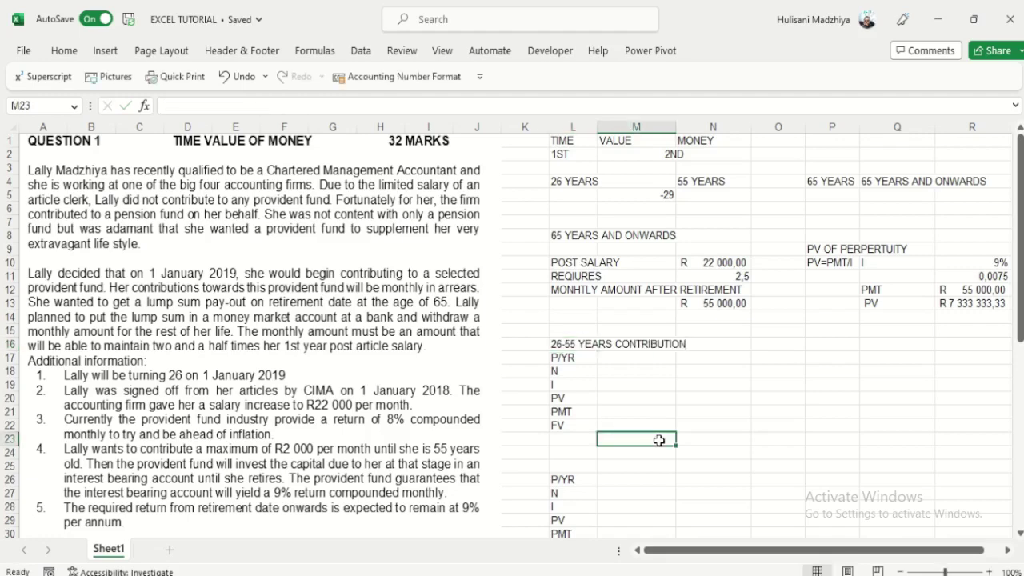
Step: Enter 12 as the P/YR value in M17 of the contribution block
key(Up)
key(Up)
key(Up)
key(Up)
key(Up)
key(Up)
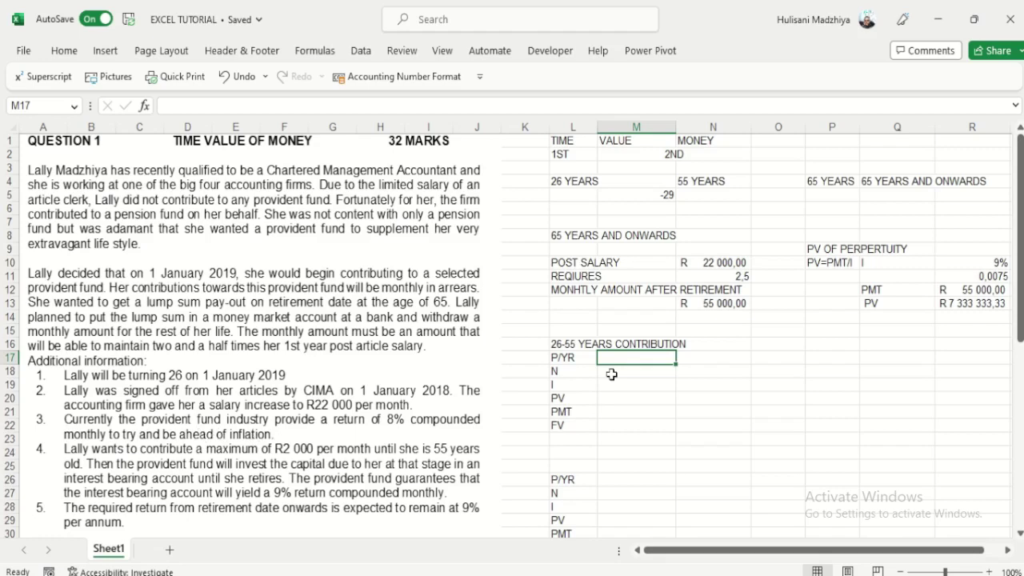
text(12)
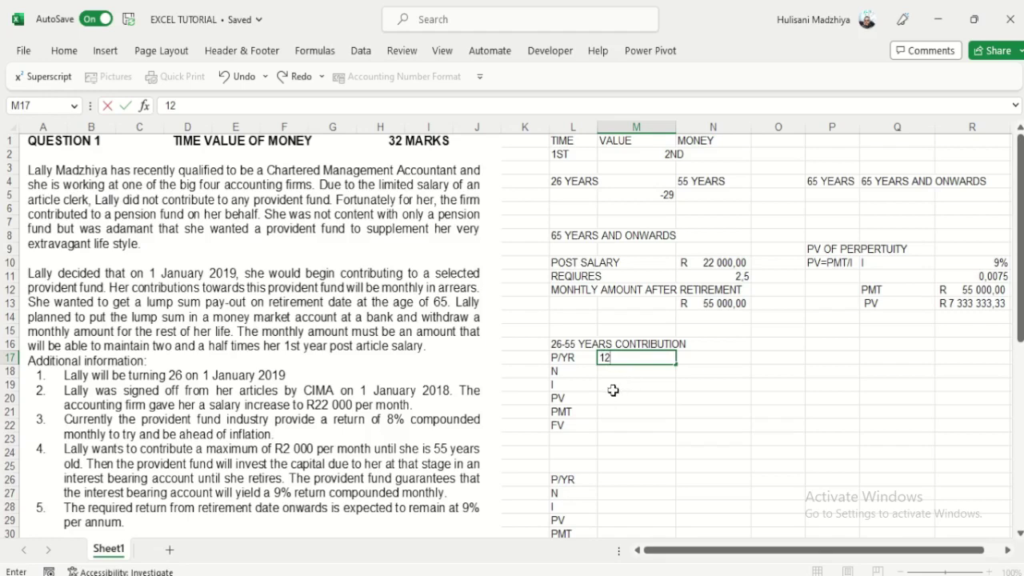
click(606, 372)
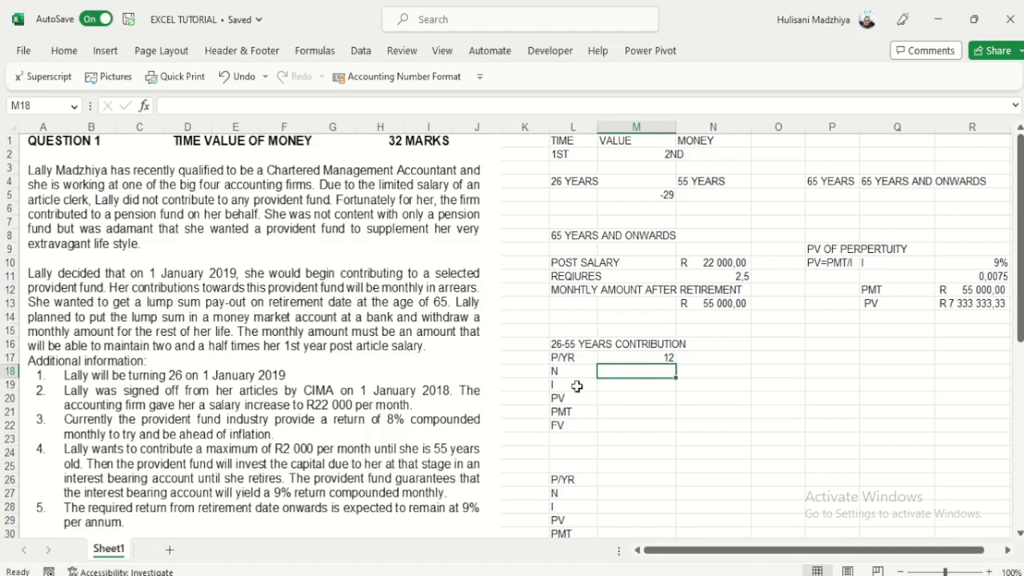
Step: Correct the M5 formula to =55-26 so it shows 29 years
click(652, 194)
drag(214, 105, 173, 112)
text(55-26)
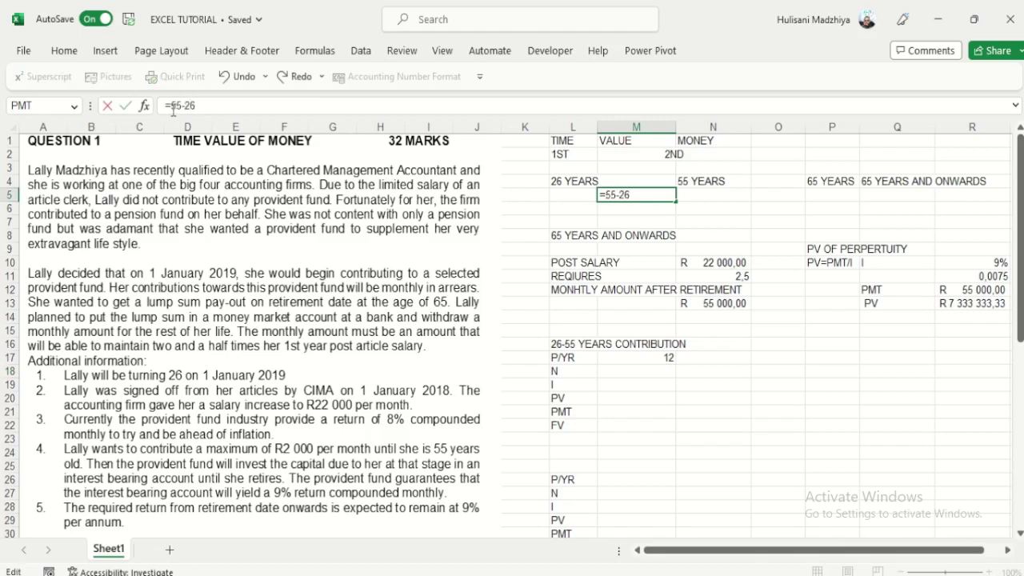
key(Return)
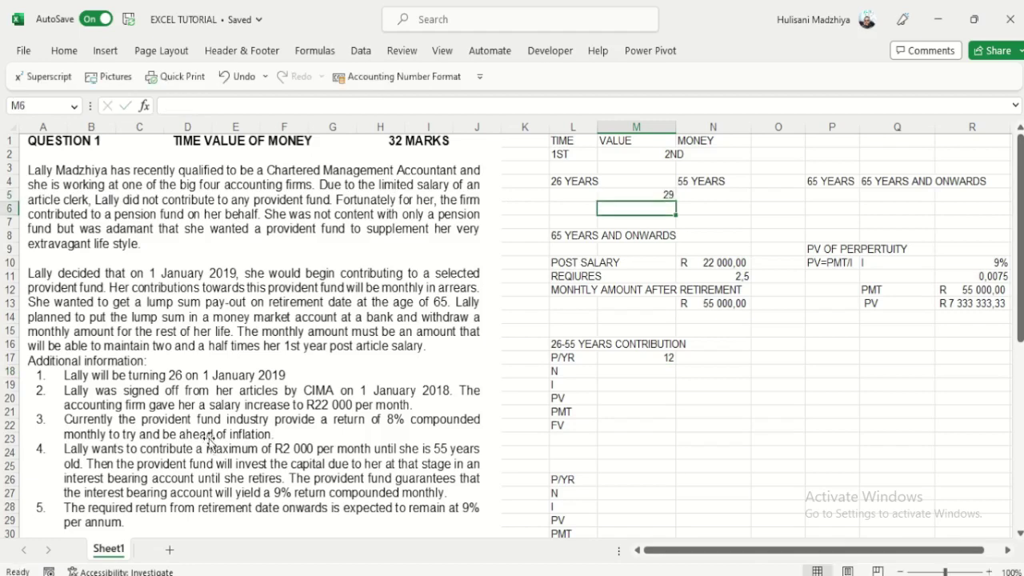
Step: Set N in M18 to =M5*M17, giving 348 periods
click(638, 370)
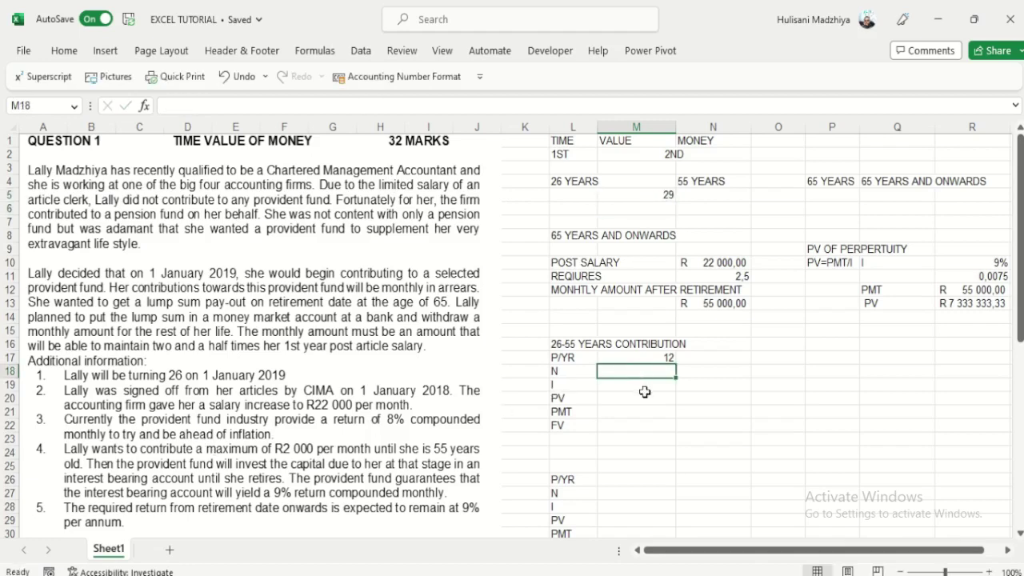
text(=)
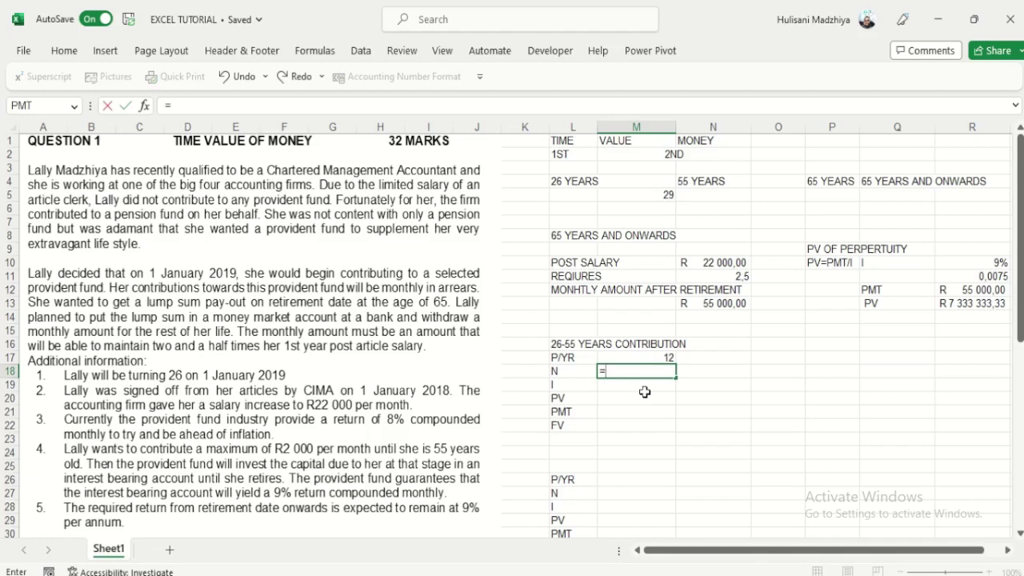
click(669, 194)
text(*)
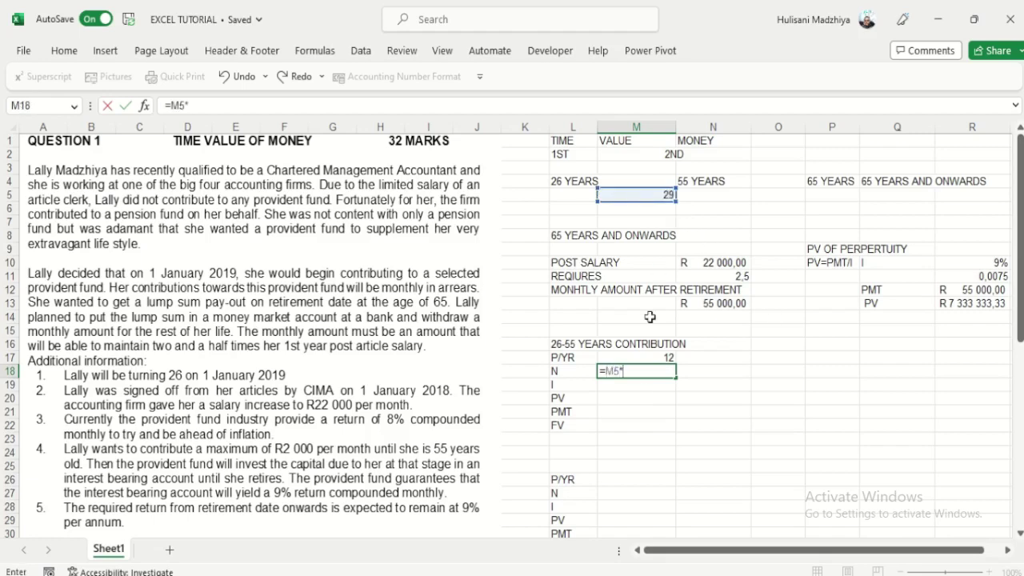
click(663, 358)
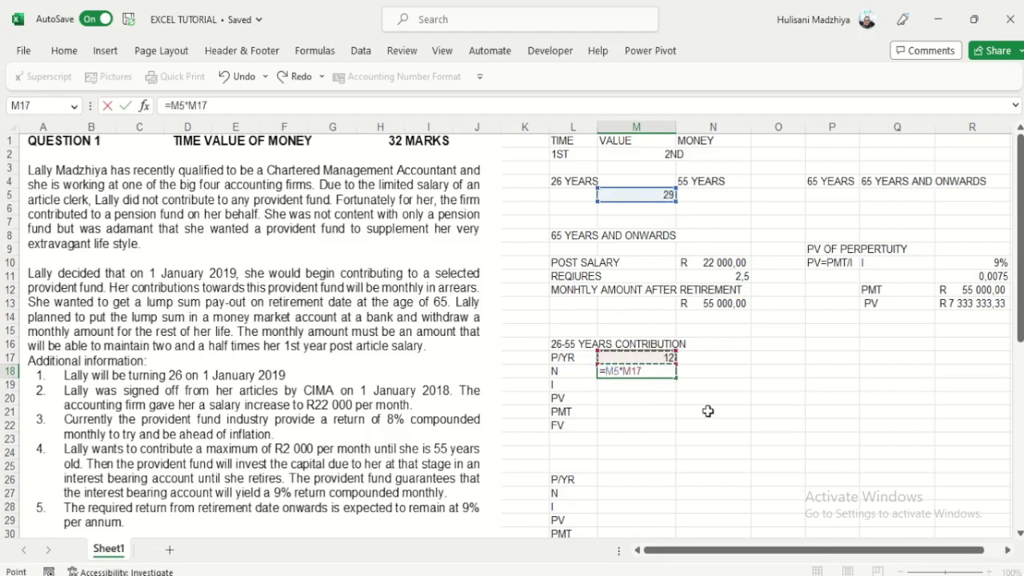
key(Return)
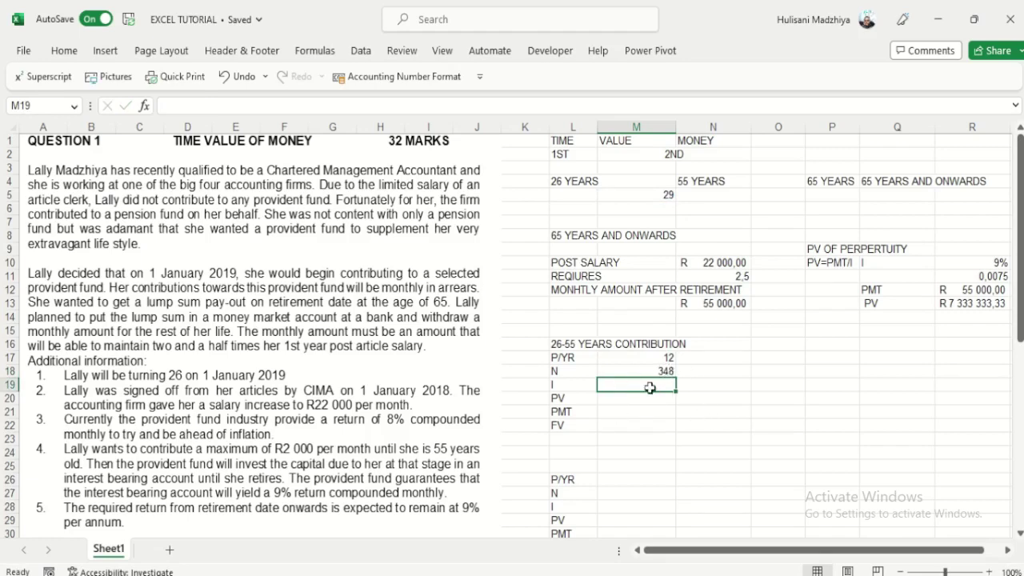
Step: Relabel L19 as I/YR and enter an interest rate of 8 beside it
double_click(565, 385)
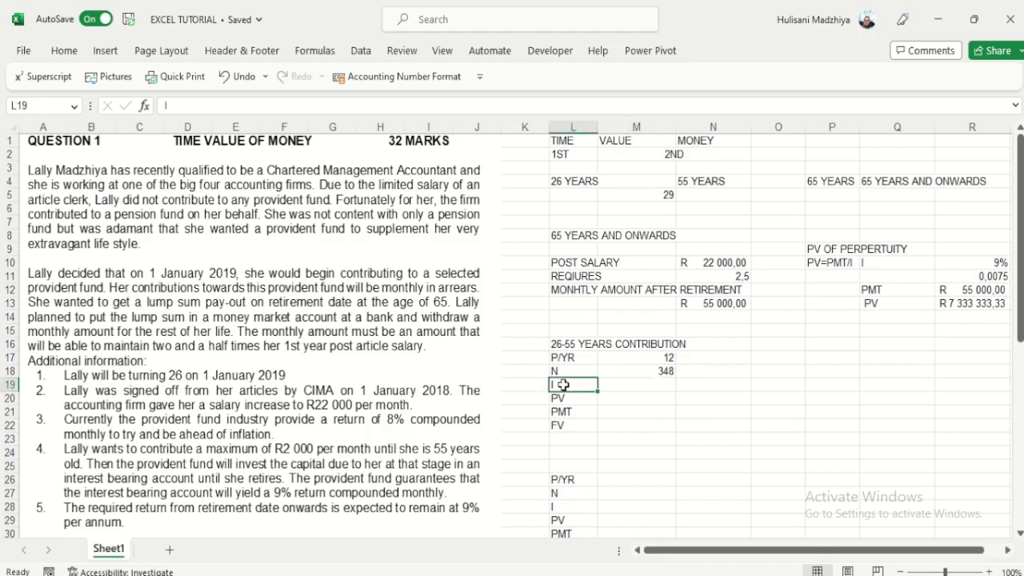
text(/YR)
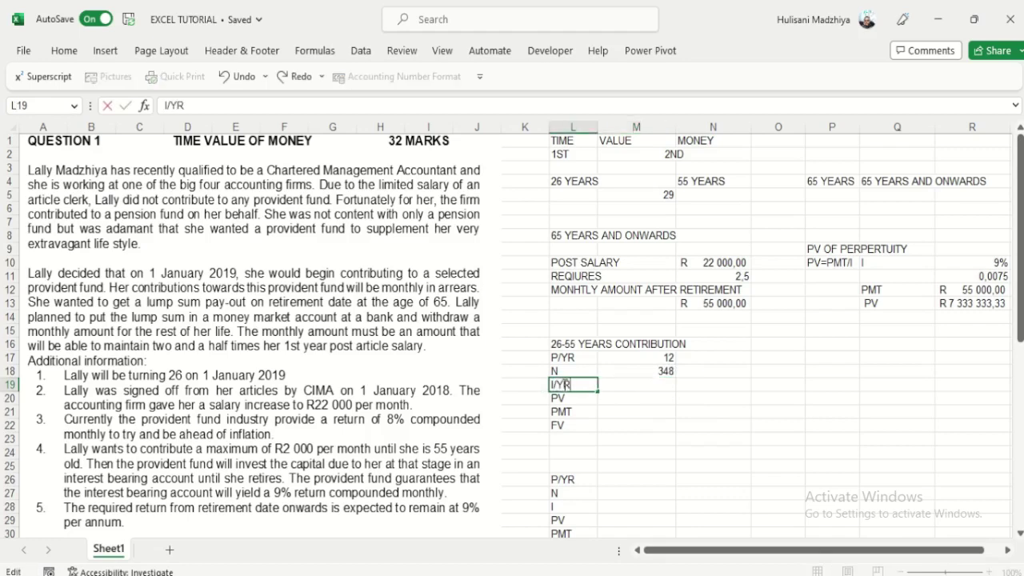
key(Tab)
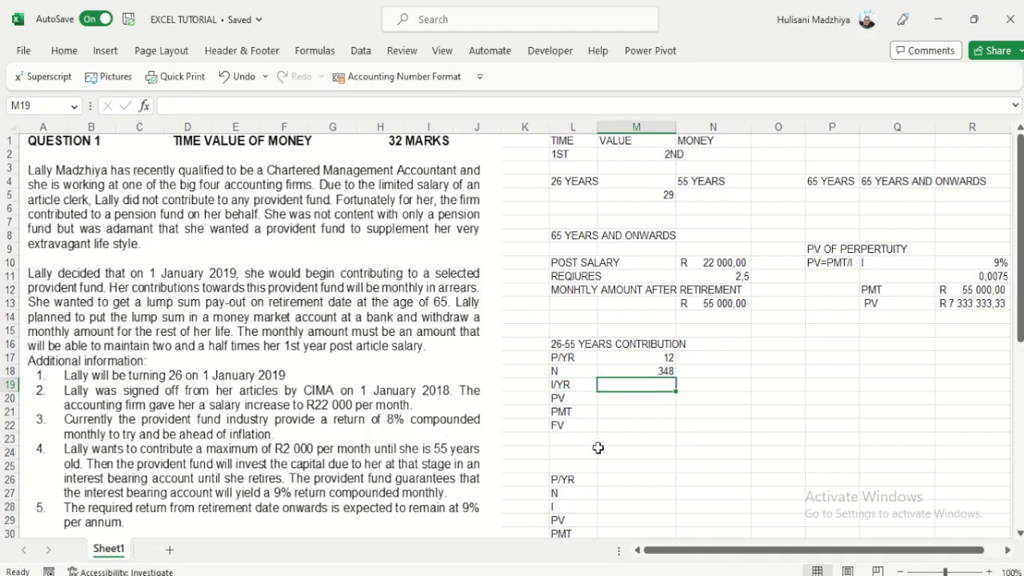
text(8)
key(Tab)
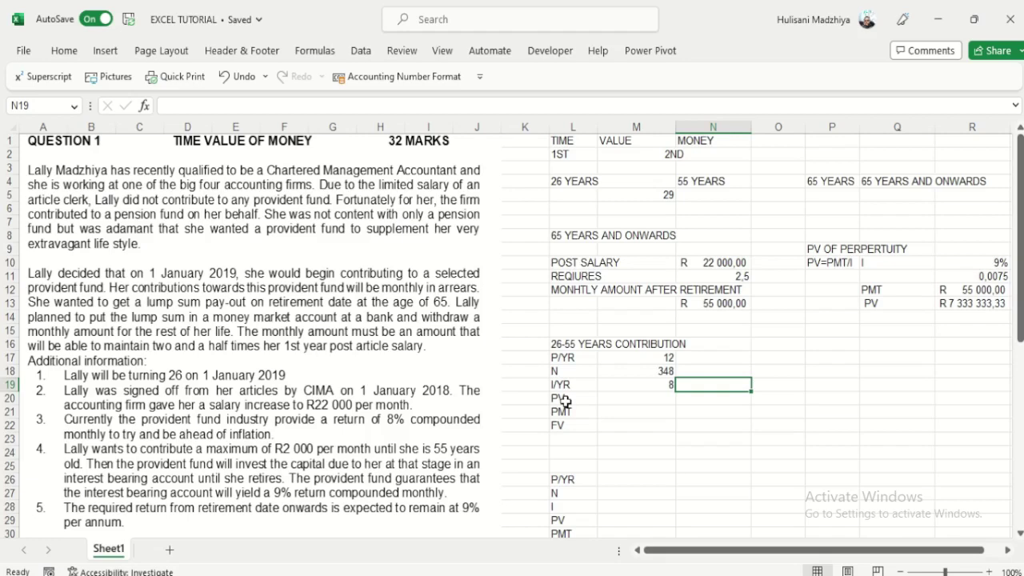
Step: Enter PV 0 in M20 and PMT -2000 in M21, shown as R (2 000,00) in accounting format
click(653, 398)
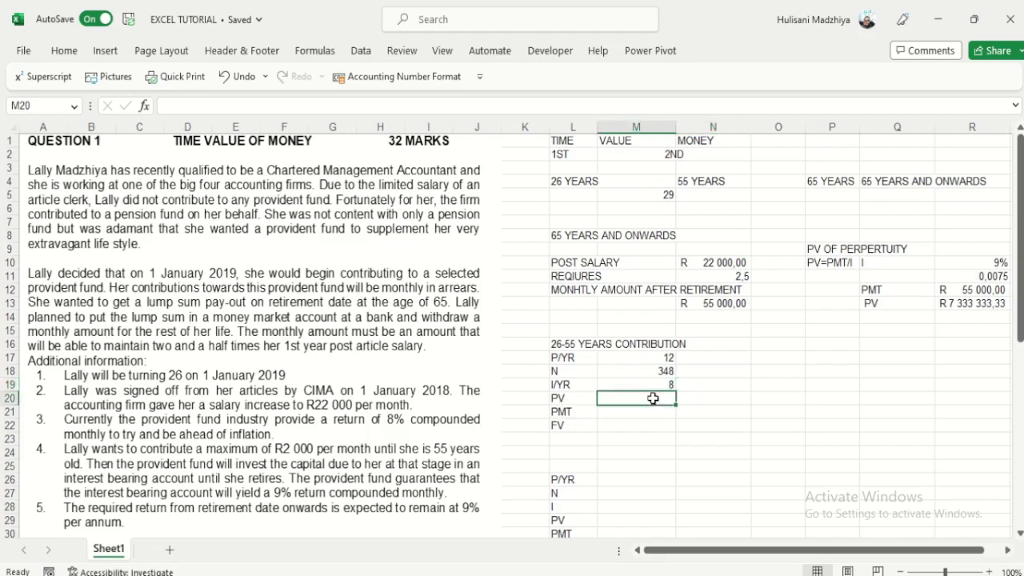
text(0)
click(612, 413)
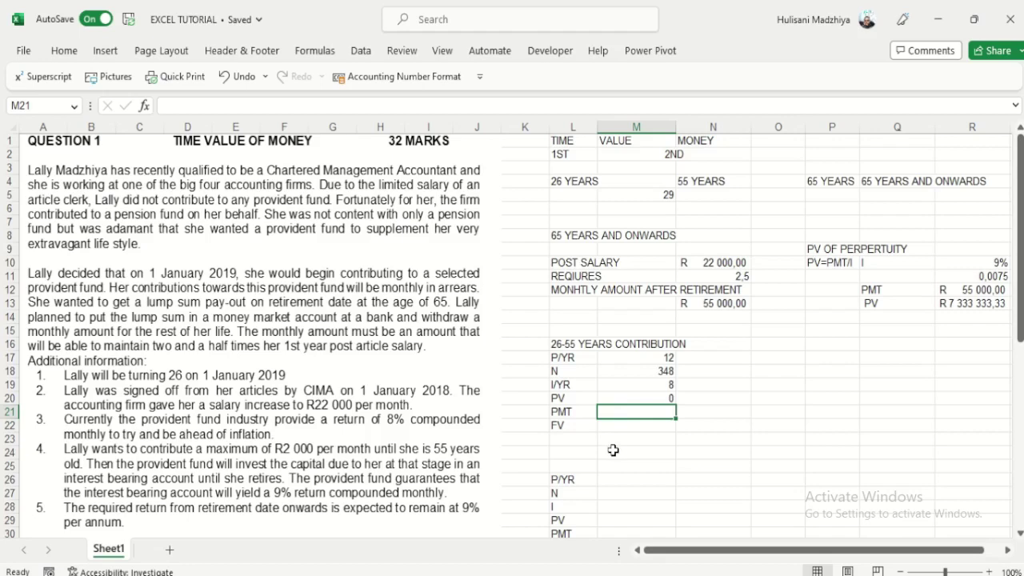
text(20)
key(BackSpace)
key(BackSpace)
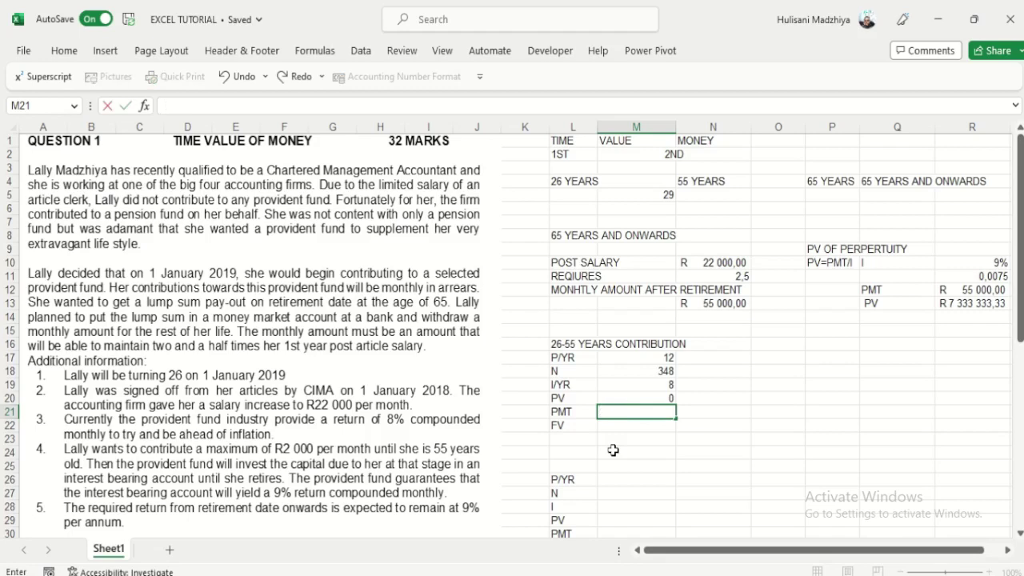
text(-2000)
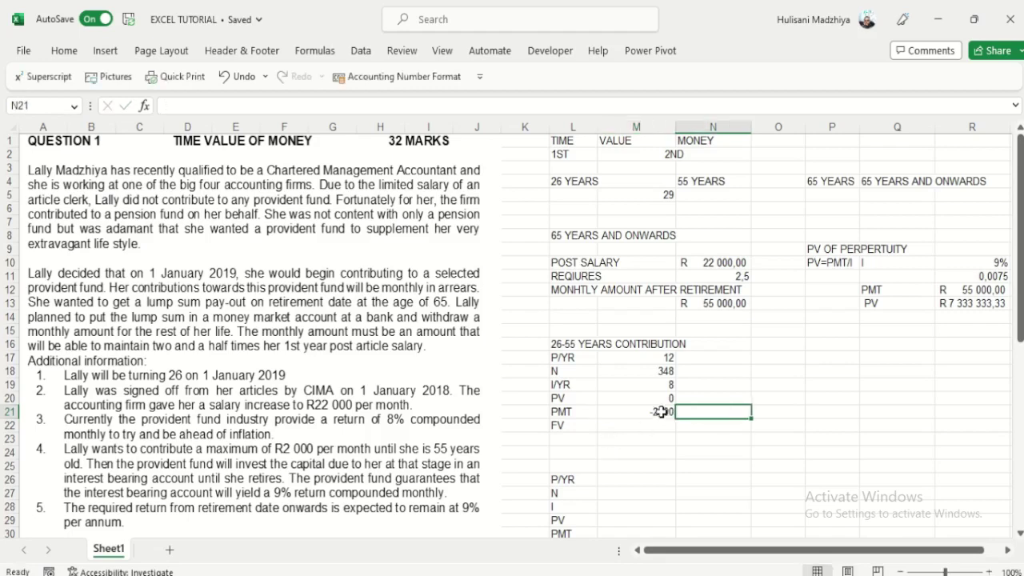
key(ctrl+Return)
click(401, 76)
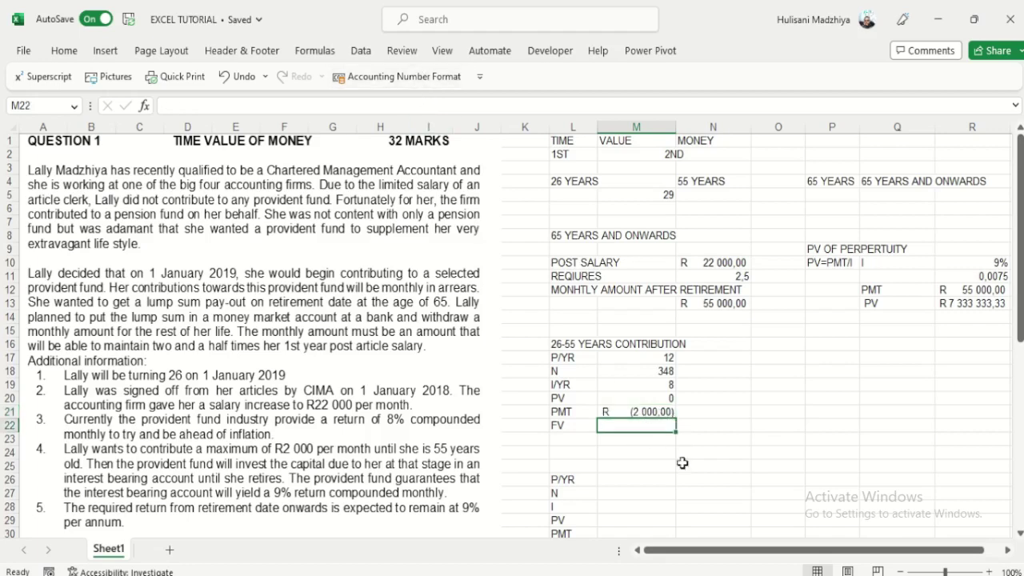
click(647, 425)
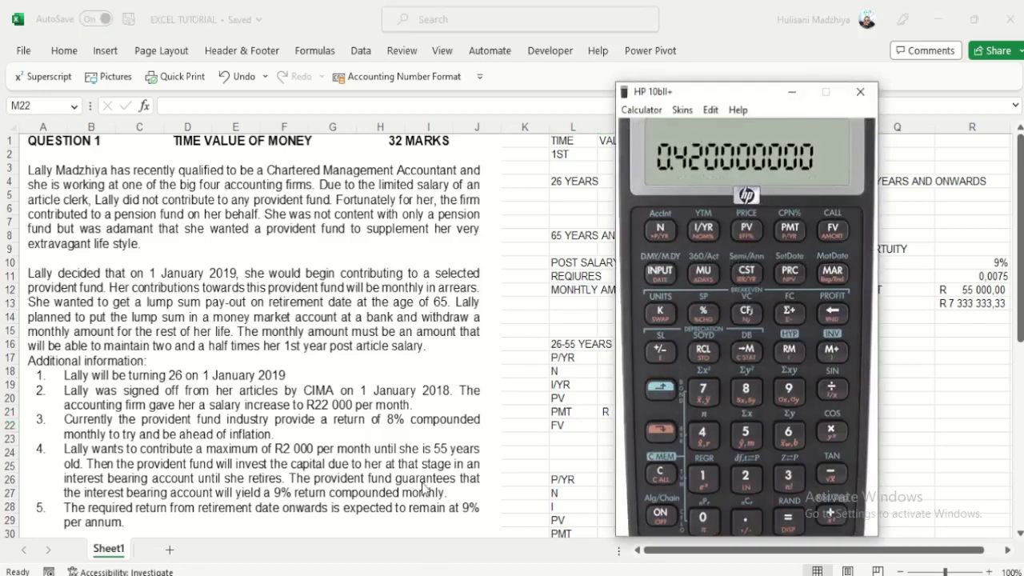
Step: On the HP 10bII+, clear TVM, set P/YR to 12, then clear TVM again
drag(721, 97, 349, 94)
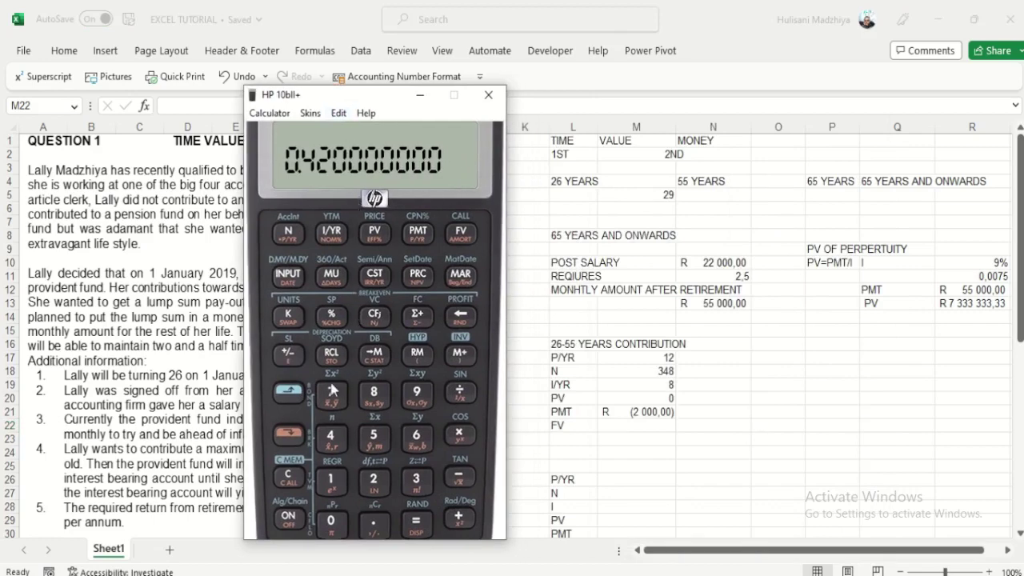
click(286, 394)
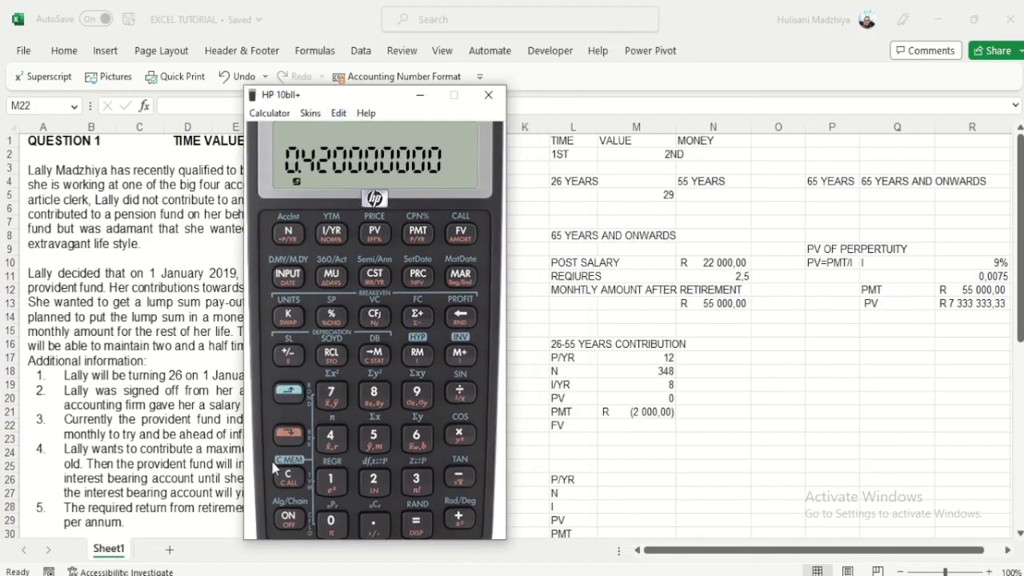
click(335, 477)
click(331, 480)
click(373, 478)
click(290, 433)
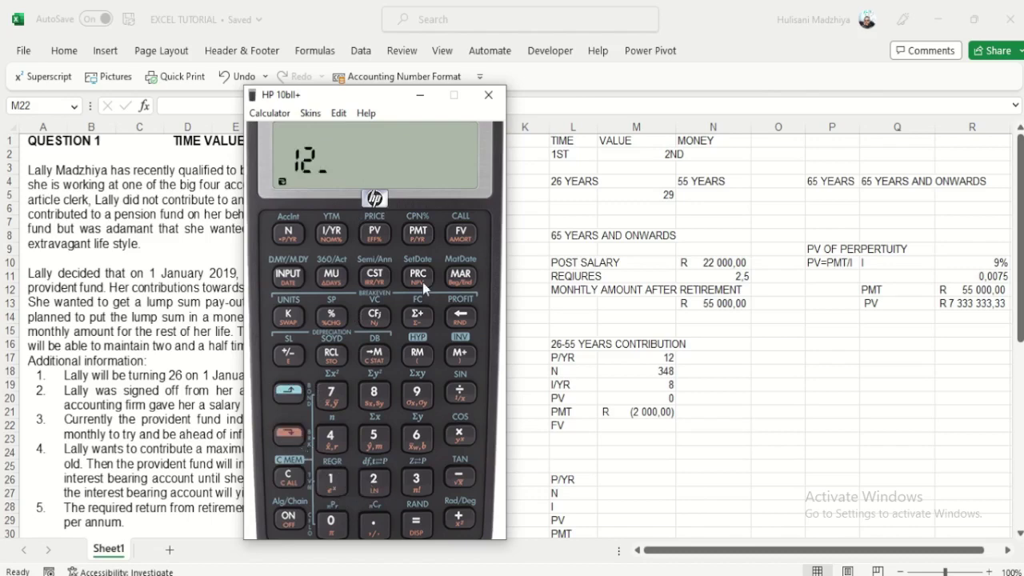
click(419, 233)
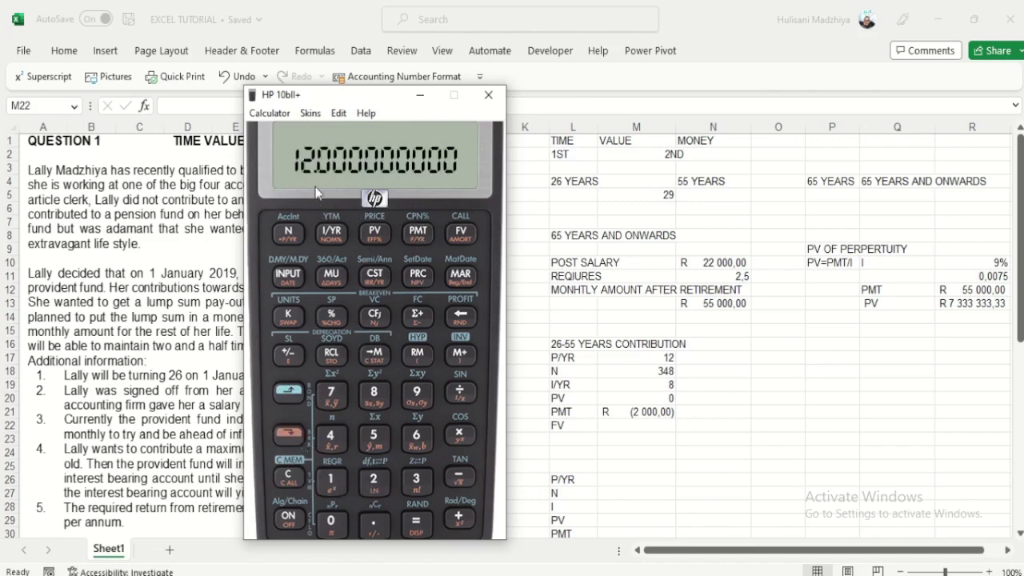
click(288, 433)
click(287, 478)
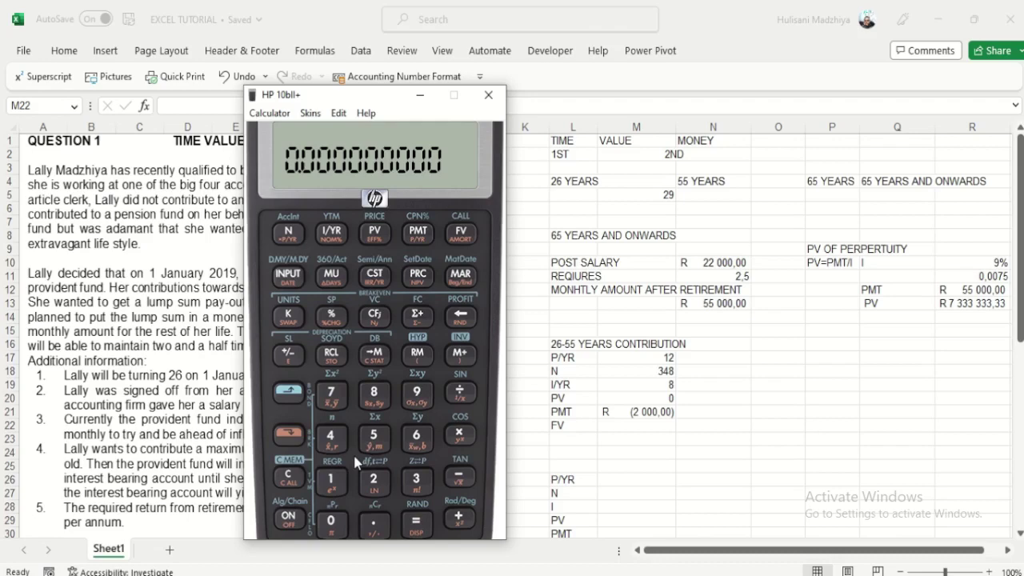
Step: Convert 29 years into 348 monthly periods on the calculator, then clear the TVM registers
text(29.)
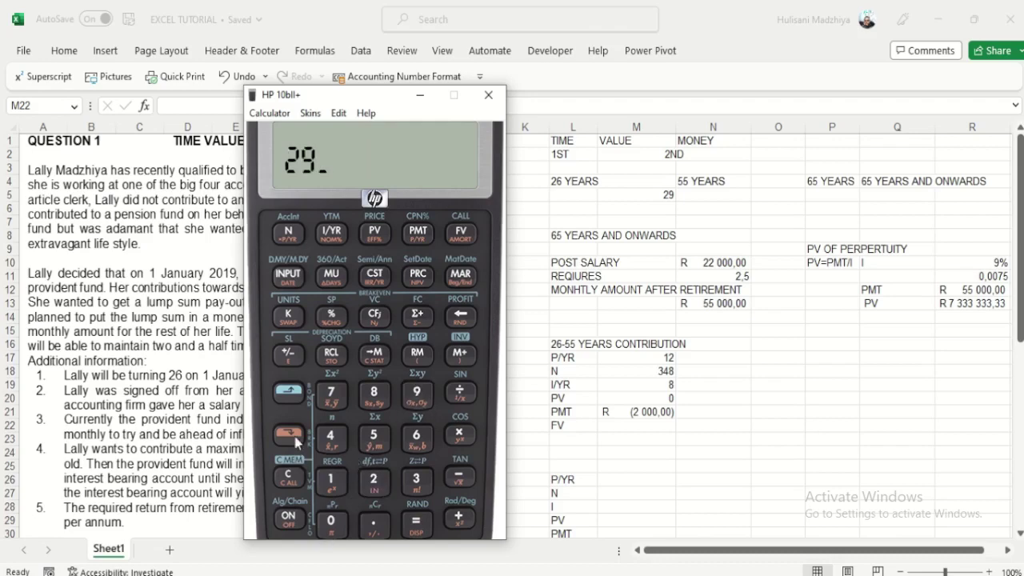
click(293, 438)
click(296, 234)
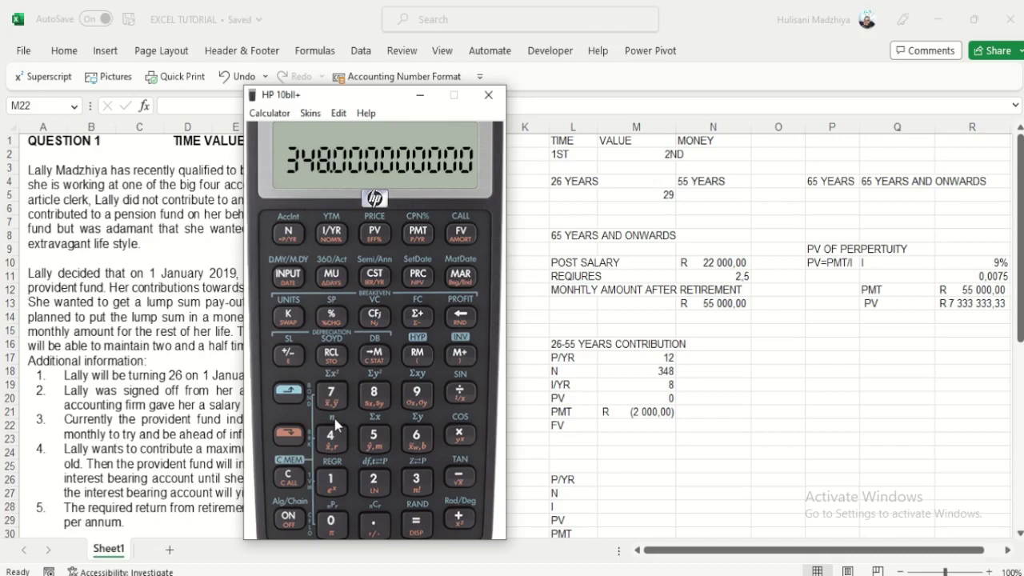
click(289, 390)
click(288, 477)
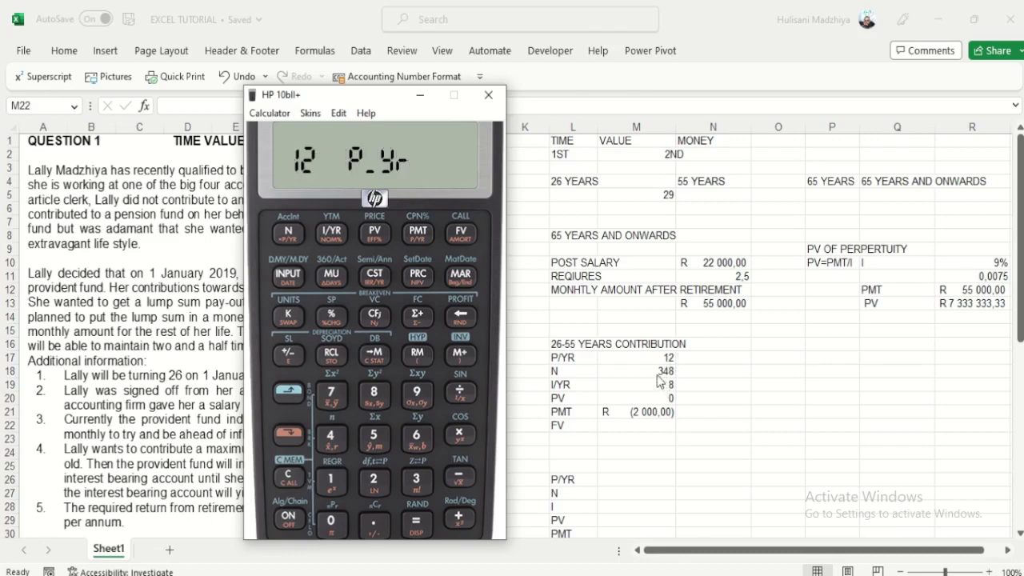
Step: Store N 348, I/YR 8, PV 0 and PMT -2,000, then solve FV as 2,729,289.37336
text(348)
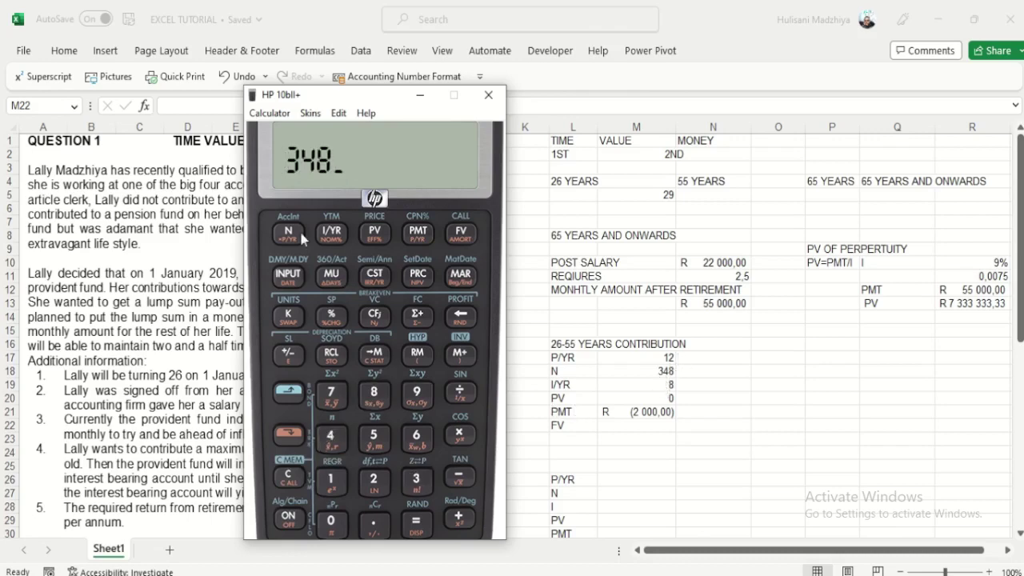
click(299, 233)
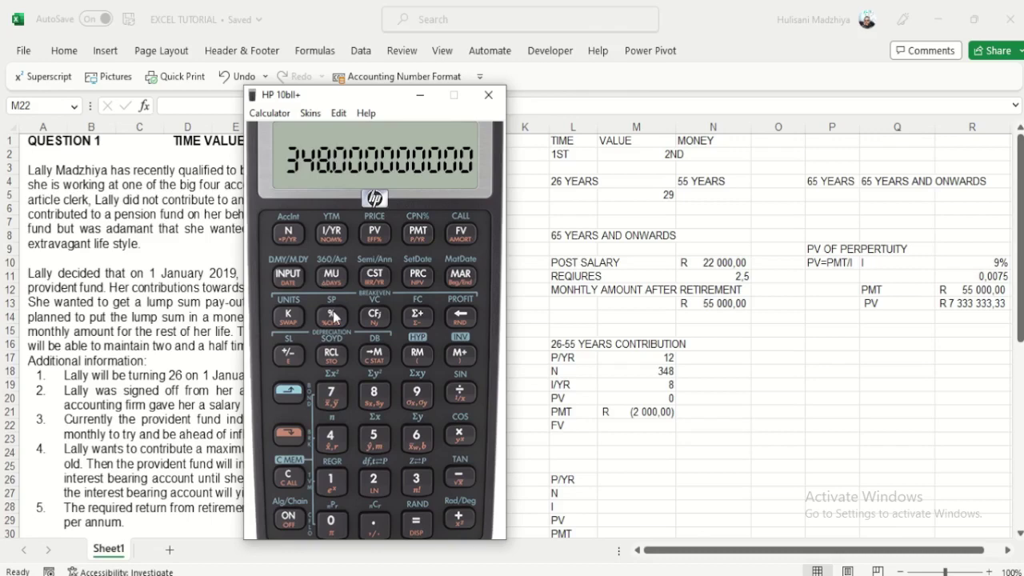
text(8)
click(330, 240)
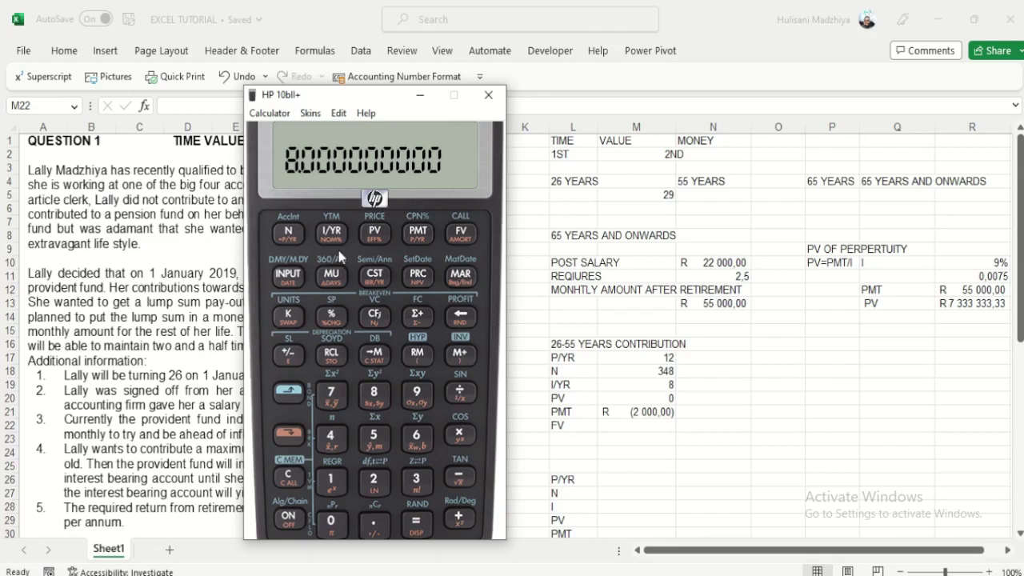
text(0)
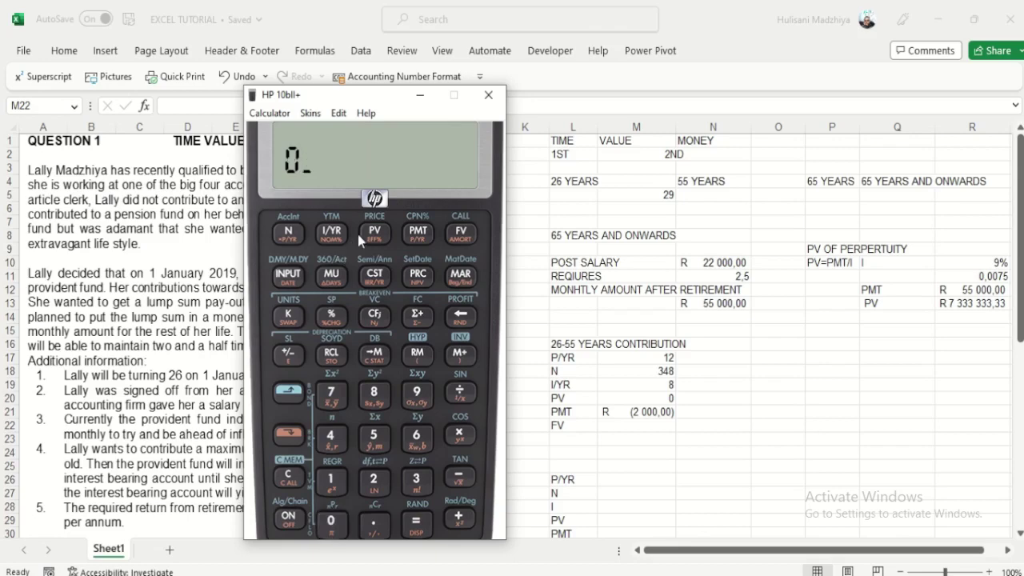
click(373, 234)
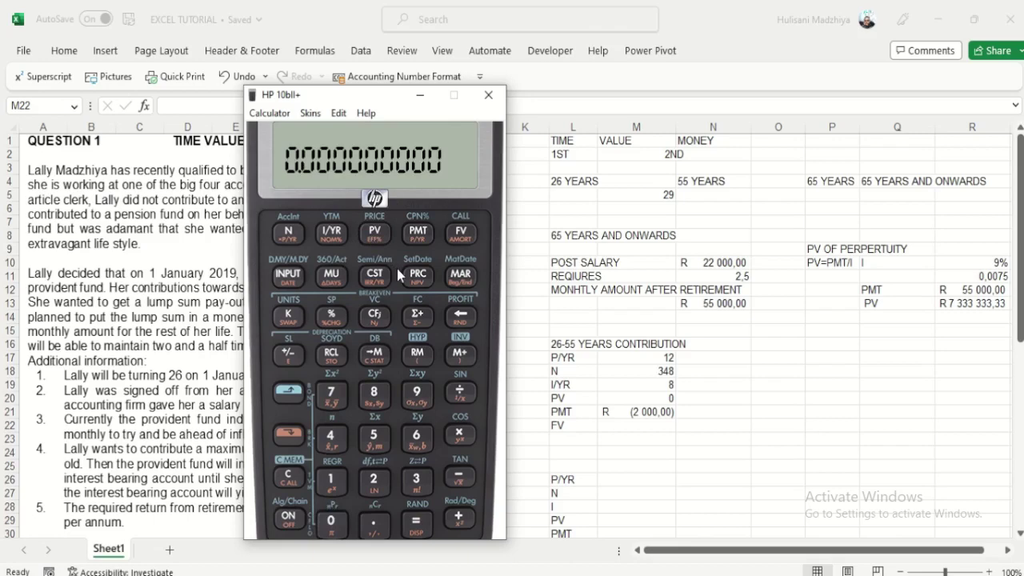
text(2000)
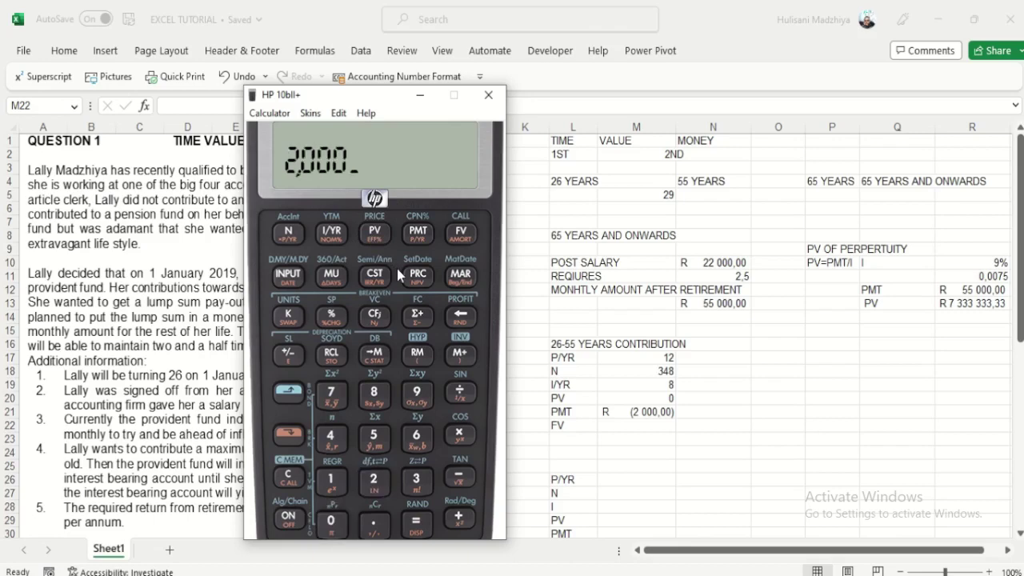
click(292, 355)
click(420, 234)
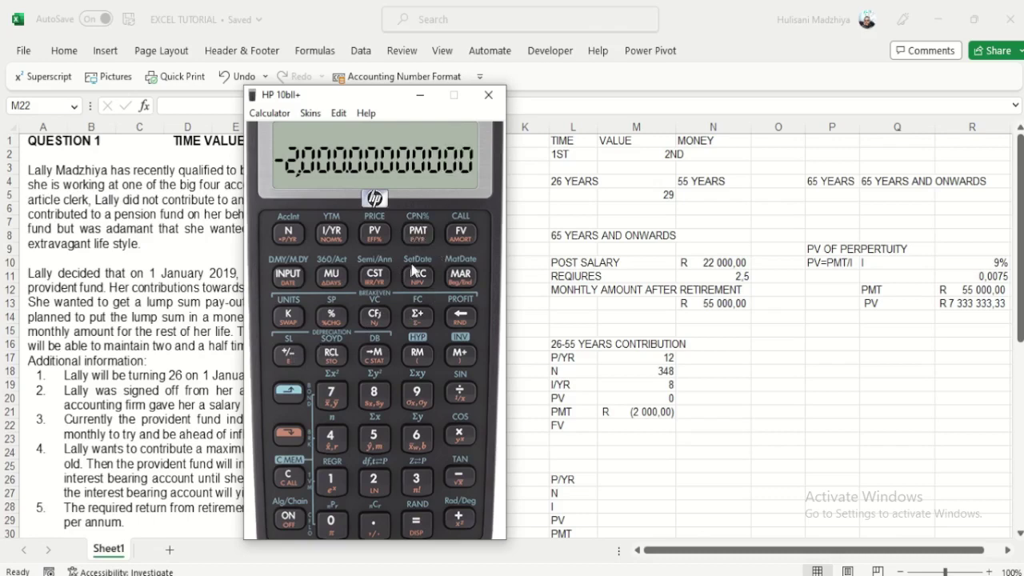
click(461, 234)
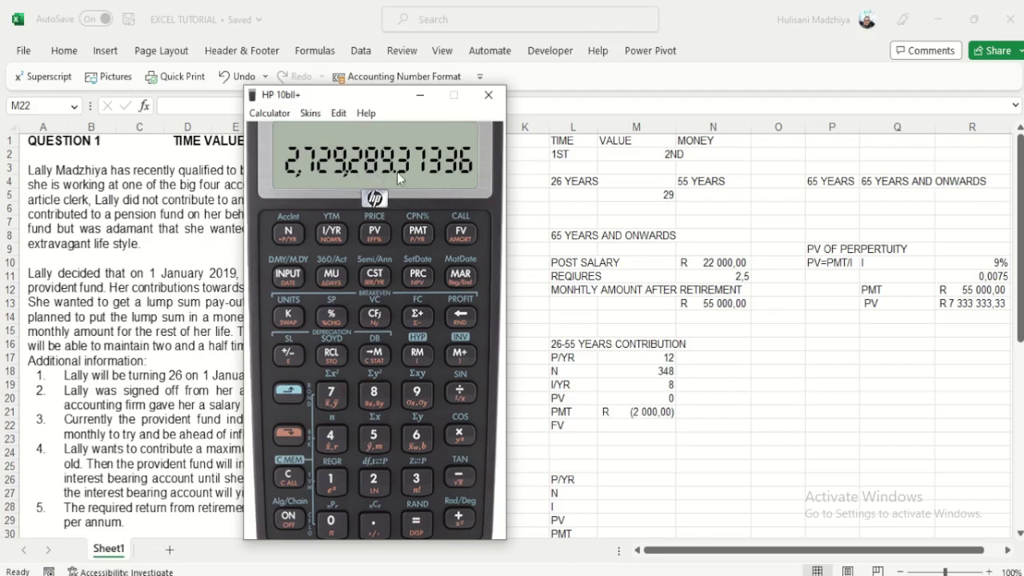
Step: Copy the calculator's 2729289,37 into M22 and format it as R 2 729 289,37 accounting
click(615, 424)
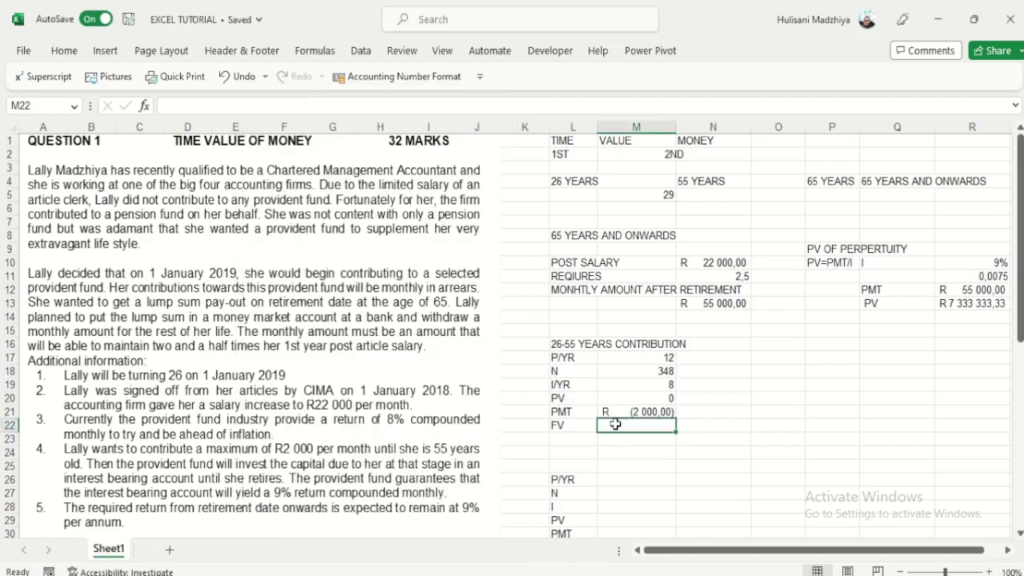
text(2)
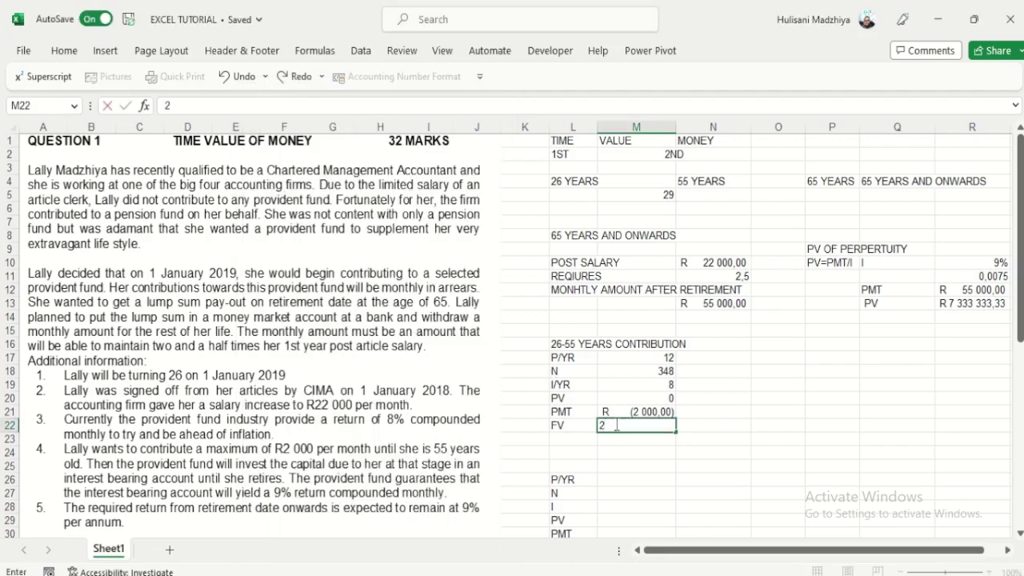
key(alt+Tab)
key(alt+Tab)
text(729)
key(alt+Tab)
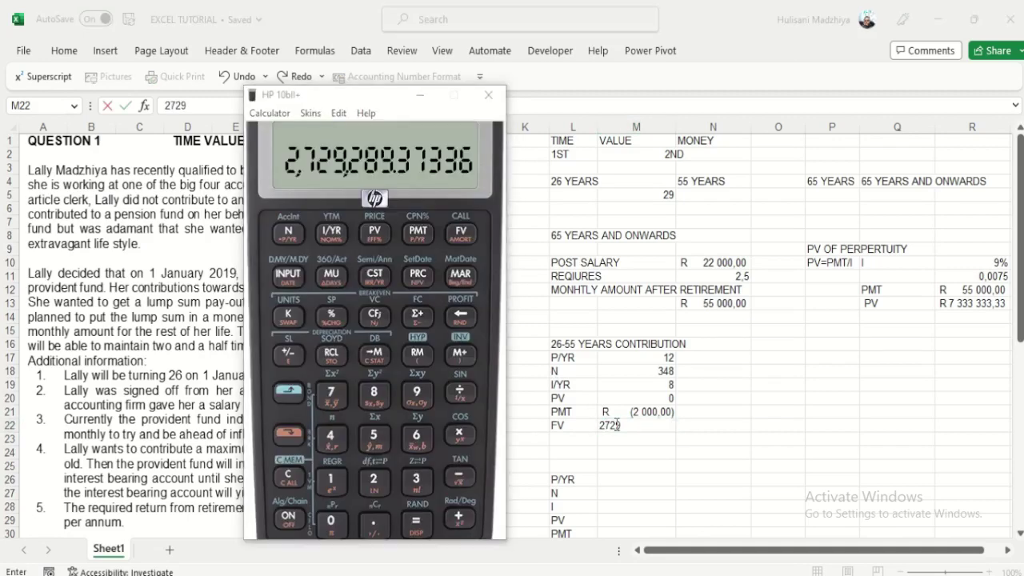
key(alt+Tab)
text(289,)
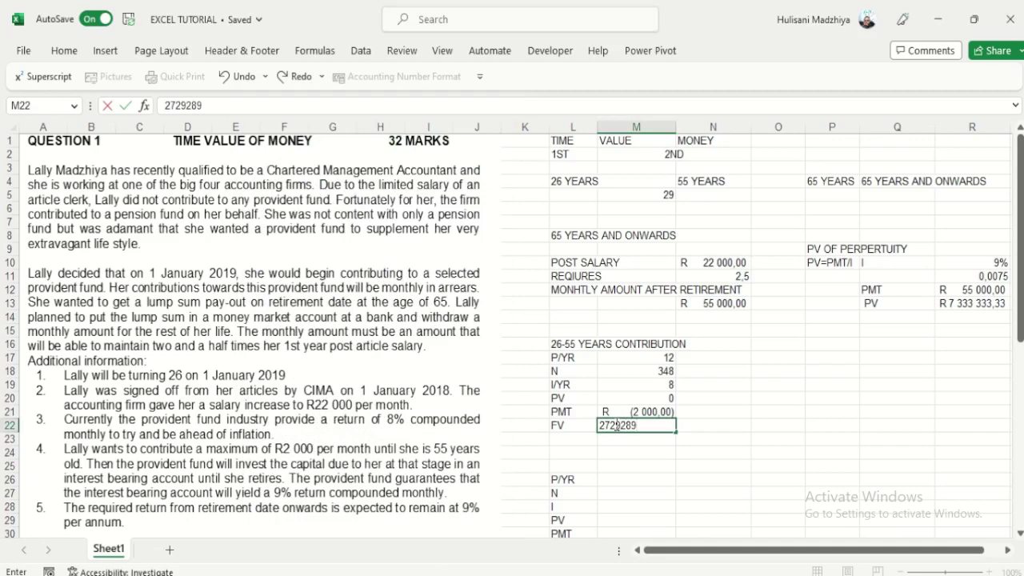
key(alt+Tab)
key(alt+Tab)
text(37)
click(788, 400)
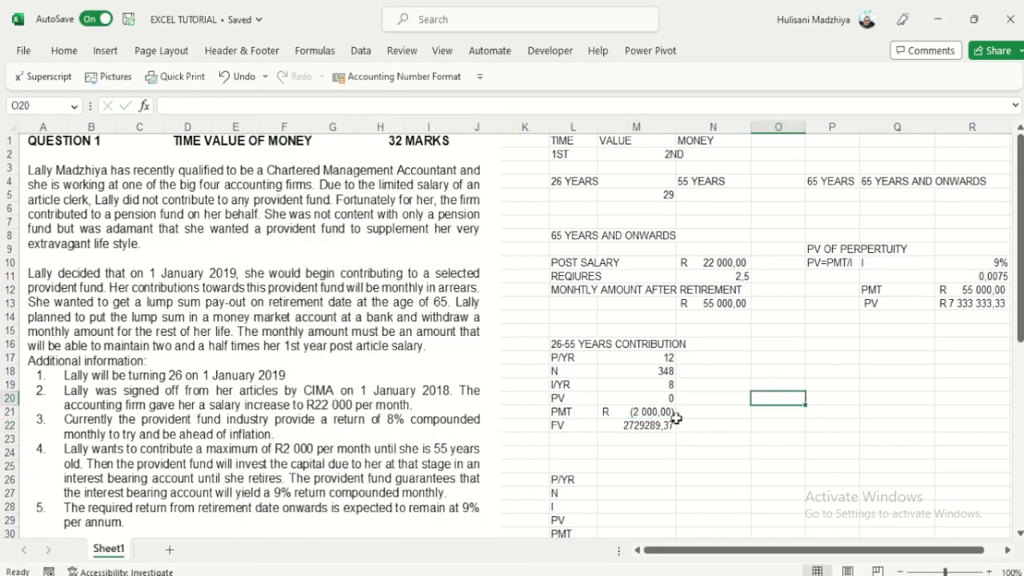
click(656, 424)
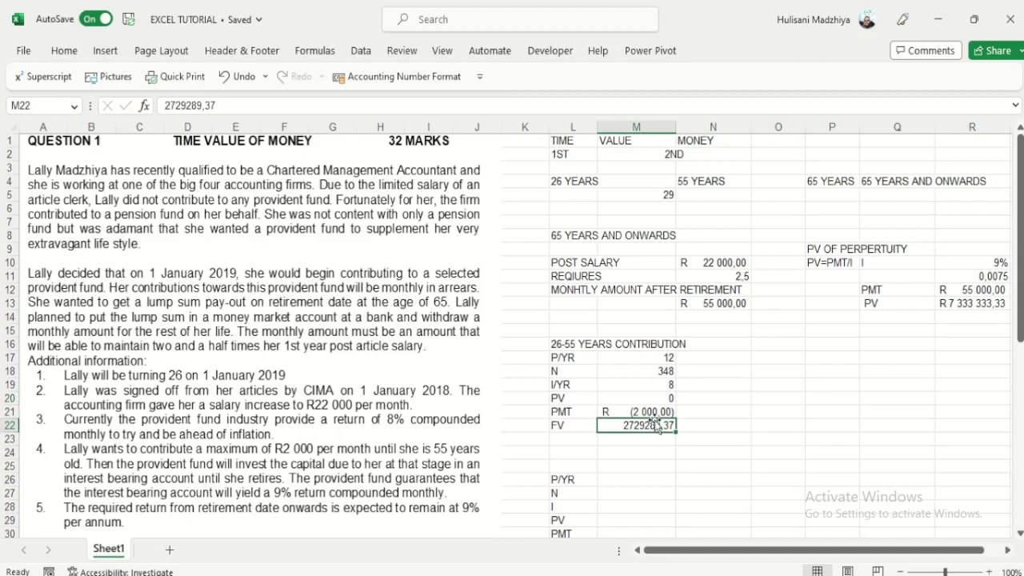
click(400, 77)
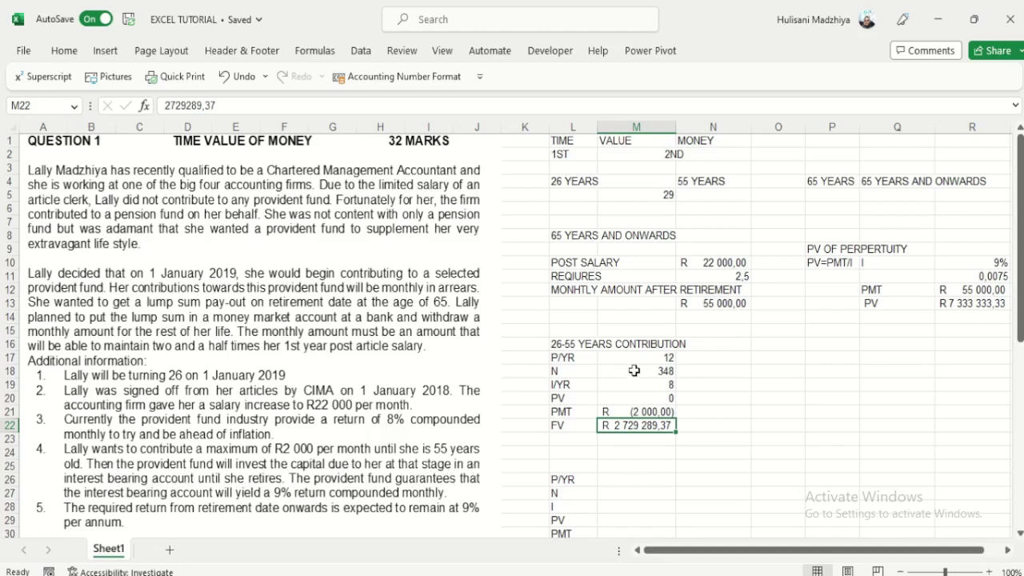
Step: Type the heading '55-65 YEARS I/B ACC' into L25 to start the next block
click(569, 465)
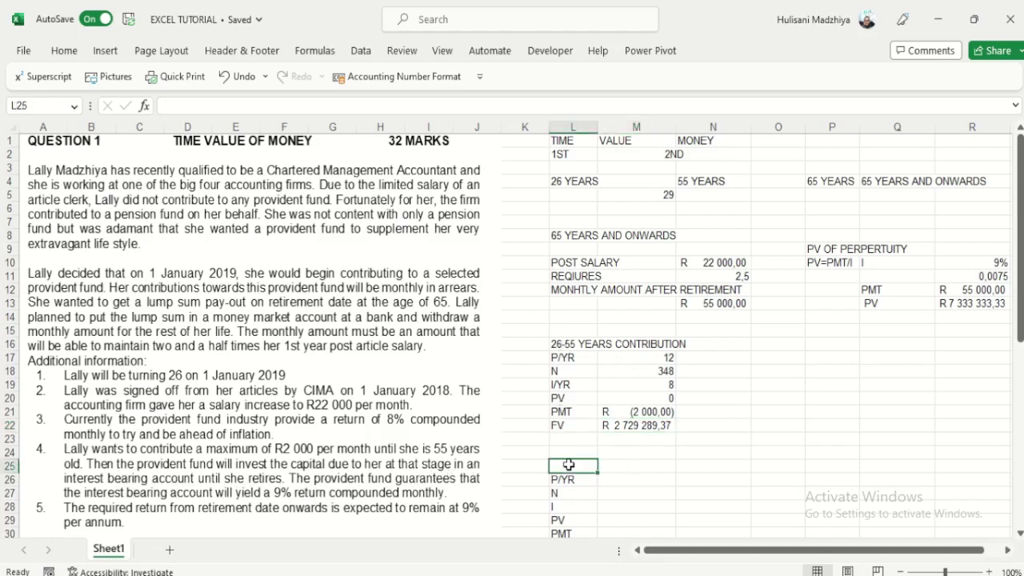
text(55)
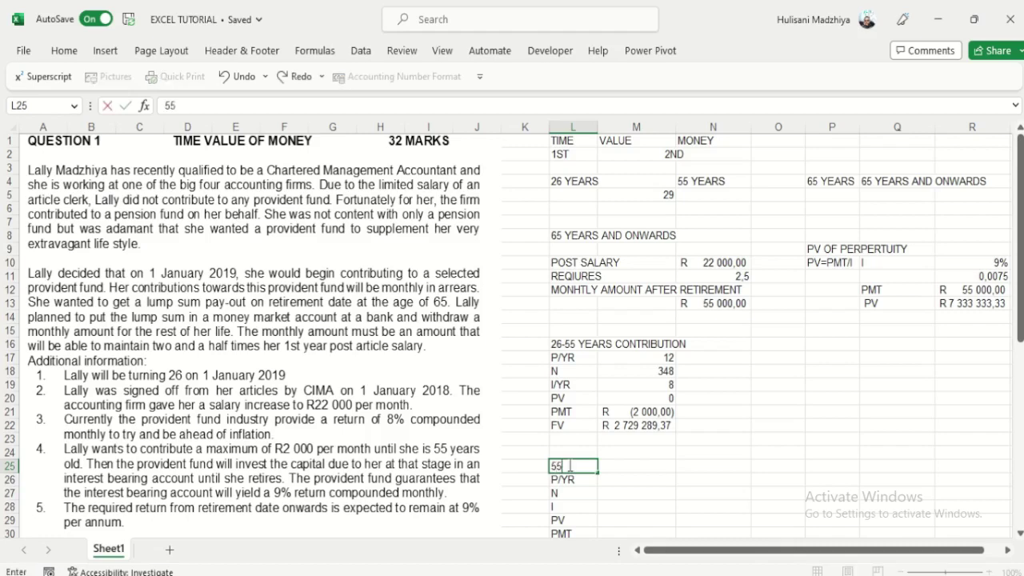
text(-65 YEARS)
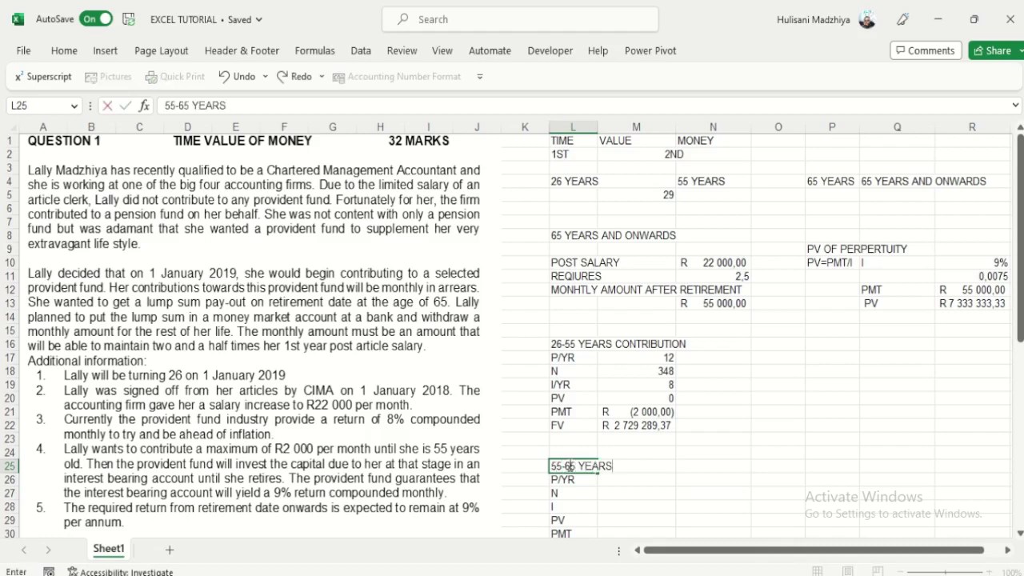
text( INTERE)
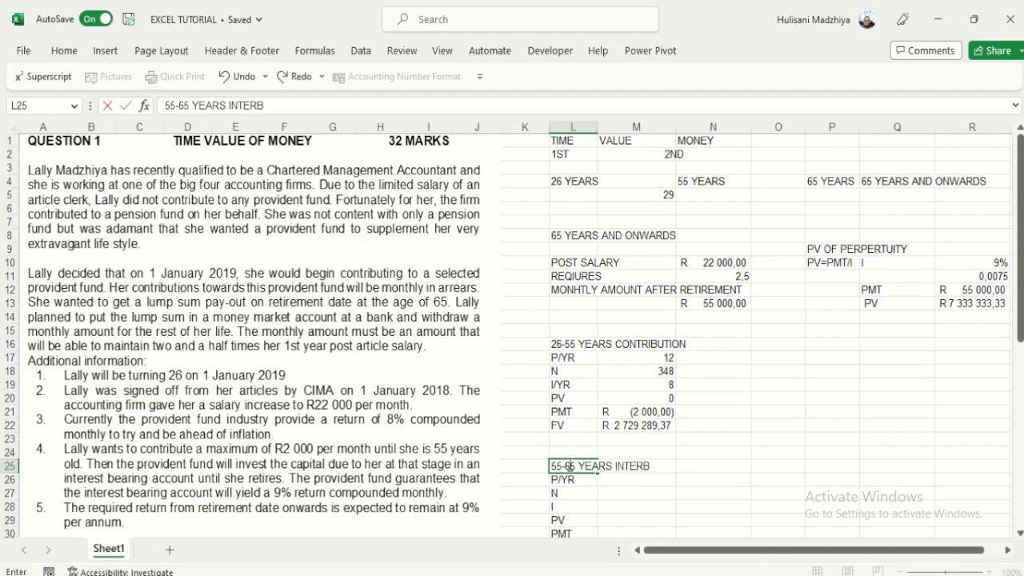
key(BackSpace)
key(BackSpace)
key(BackSpace)
key(BackSpace)
key(BackSpace)
text(/B ACC)
click(862, 464)
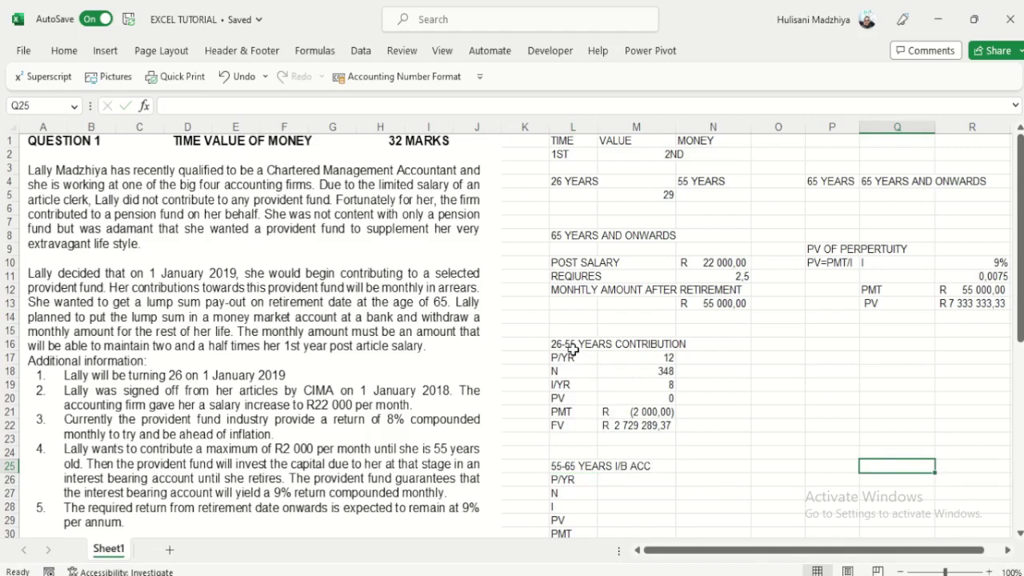
scroll(573, 342, down, 2)
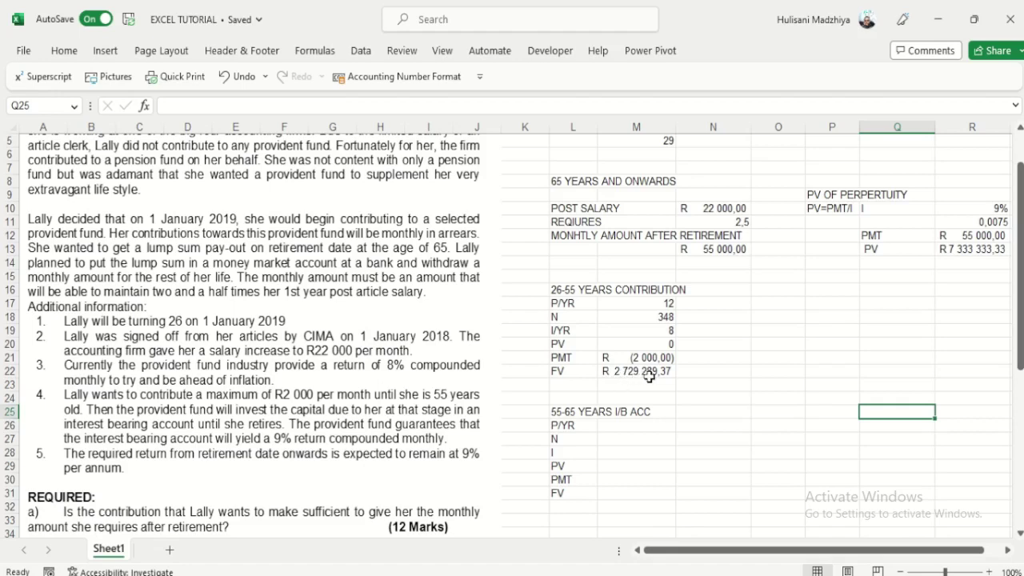
Step: Set the new block's PV in M29 to =-M22, giving R (2 729 289,37)
click(613, 466)
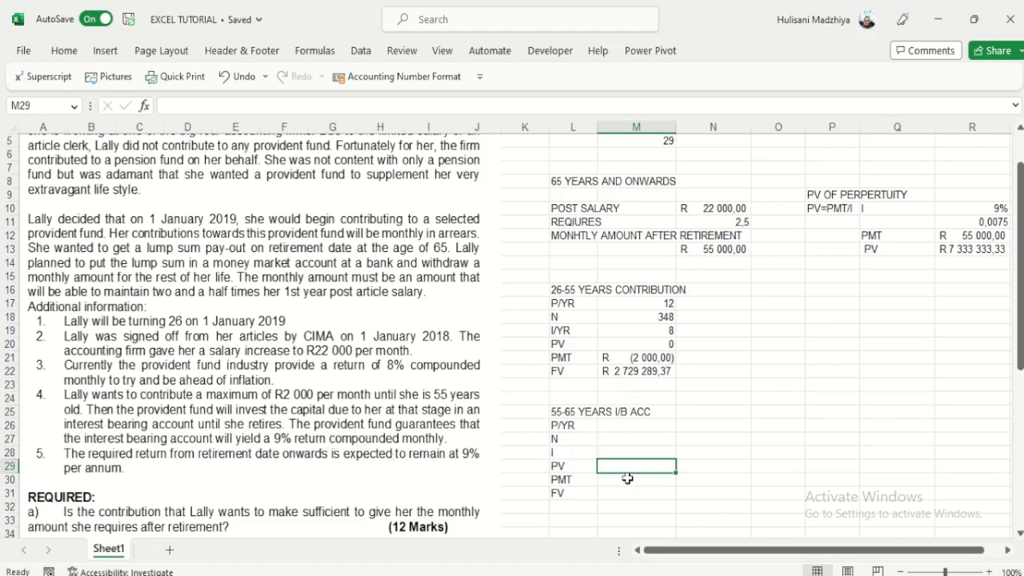
text(-)
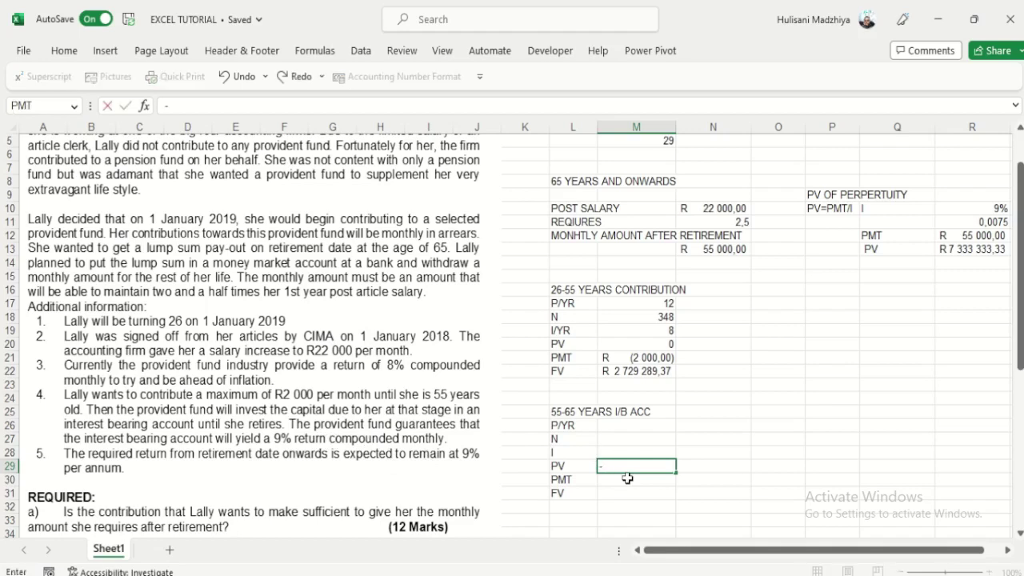
click(642, 373)
key(Return)
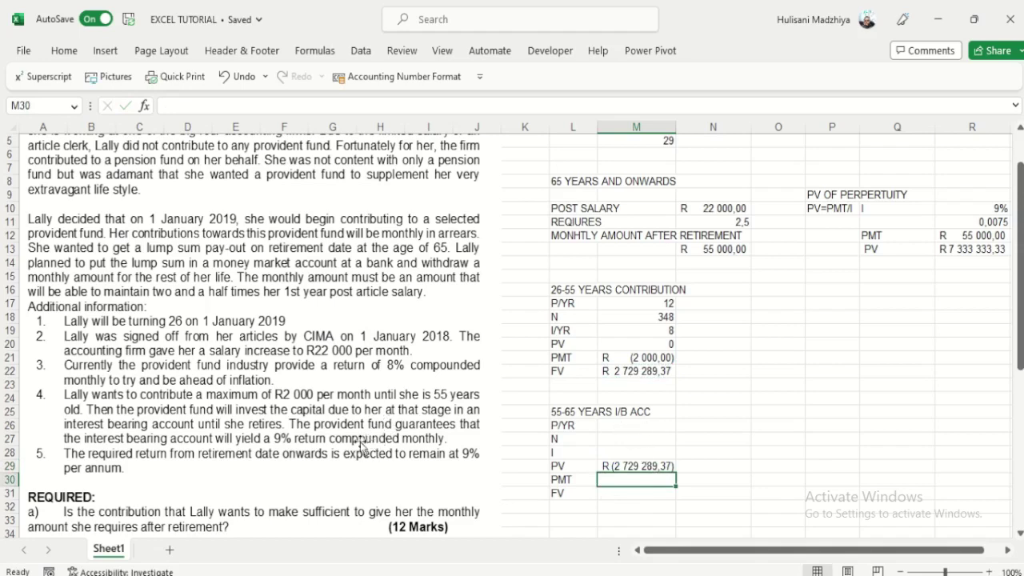
Step: Enter 12 as the P/YR value in M26
click(621, 429)
text(12)
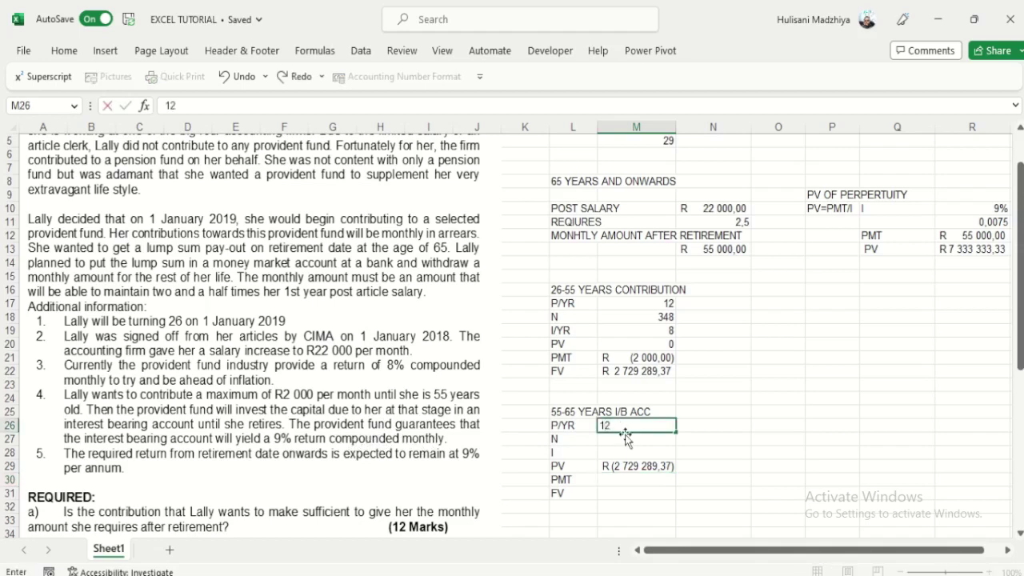
click(739, 453)
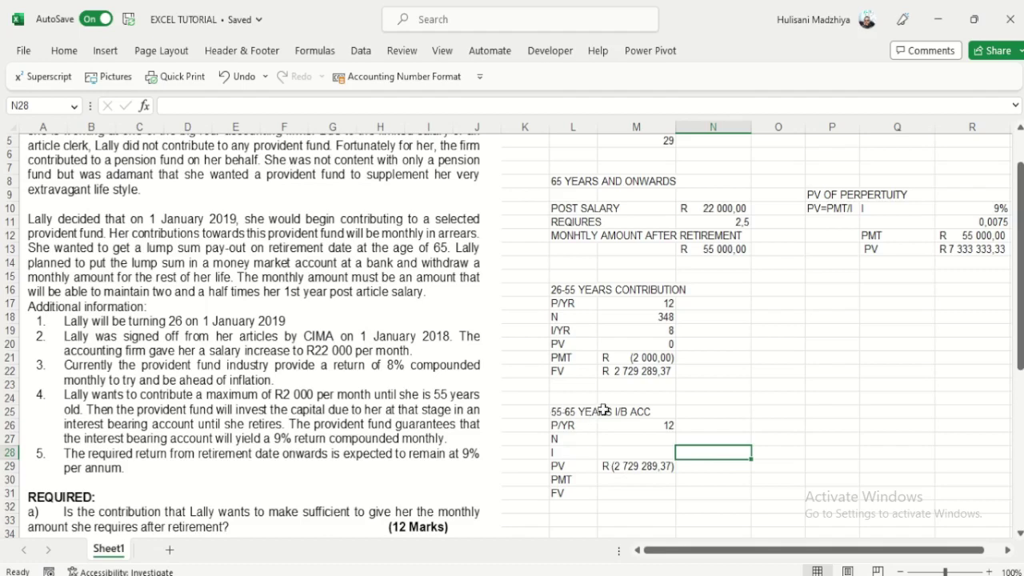
scroll(632, 384, up, 2)
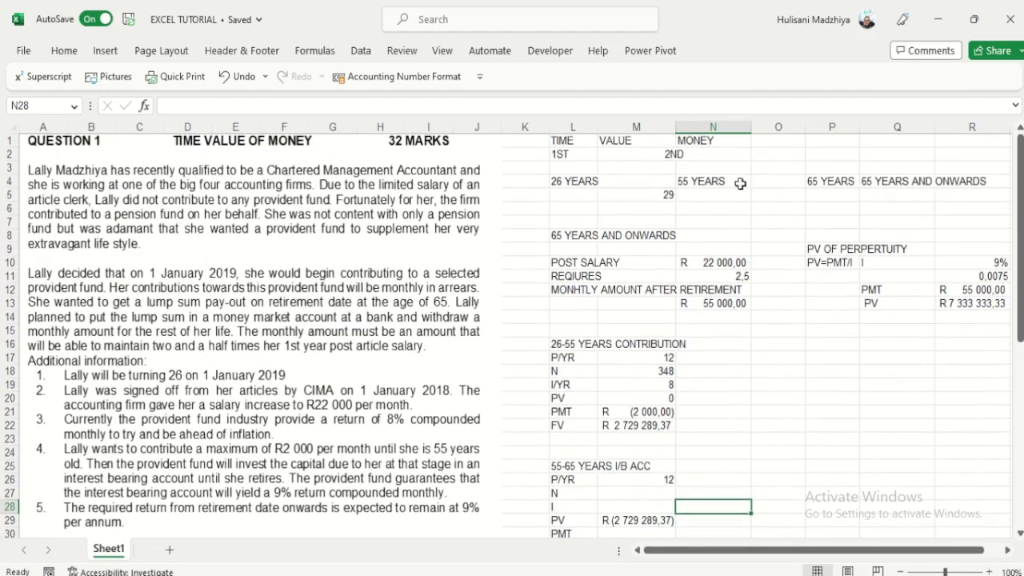
Step: Enter =65-55 in O5 to get 10 years for the interest-bearing period
click(775, 196)
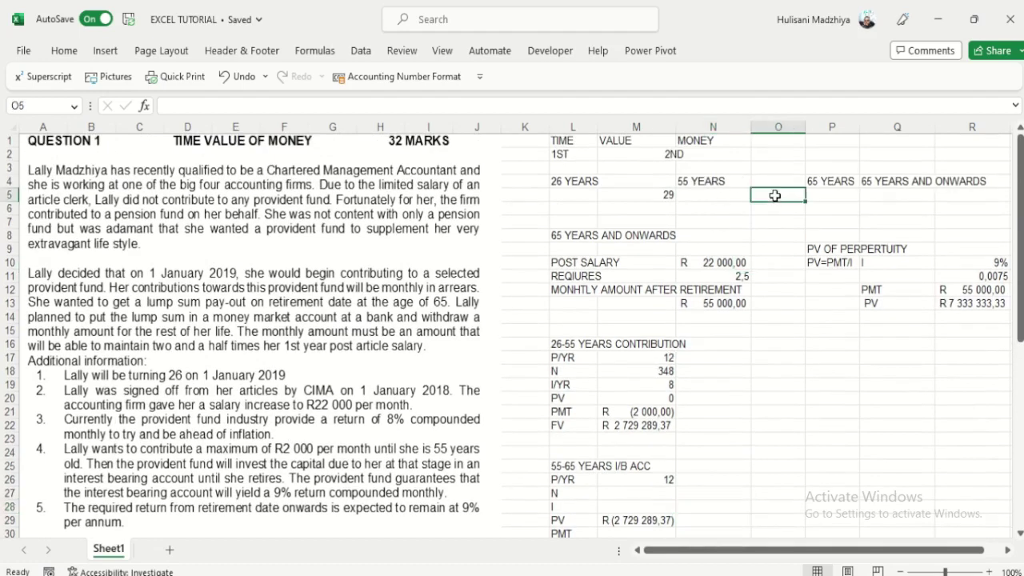
text(=65-55)
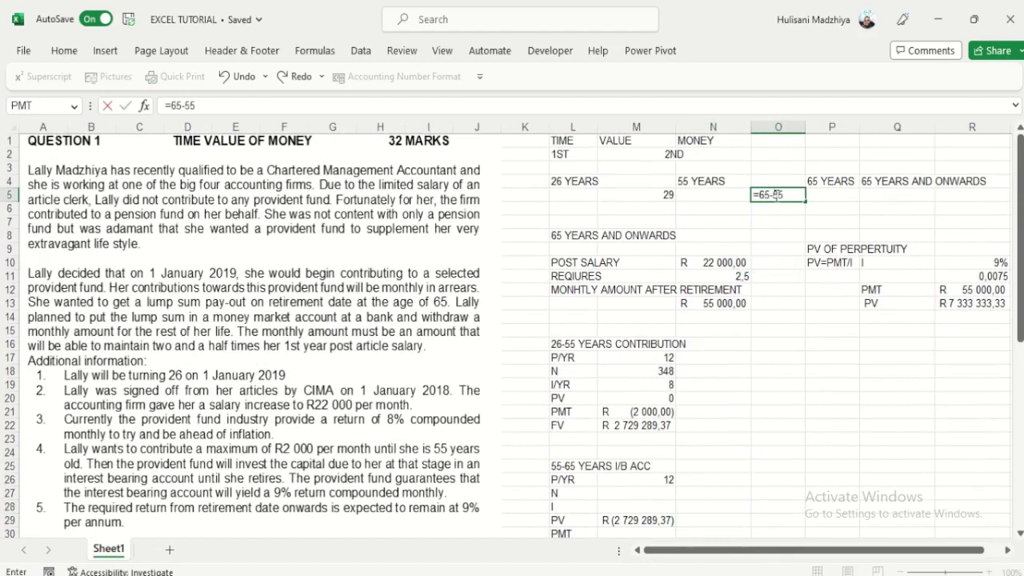
key(Return)
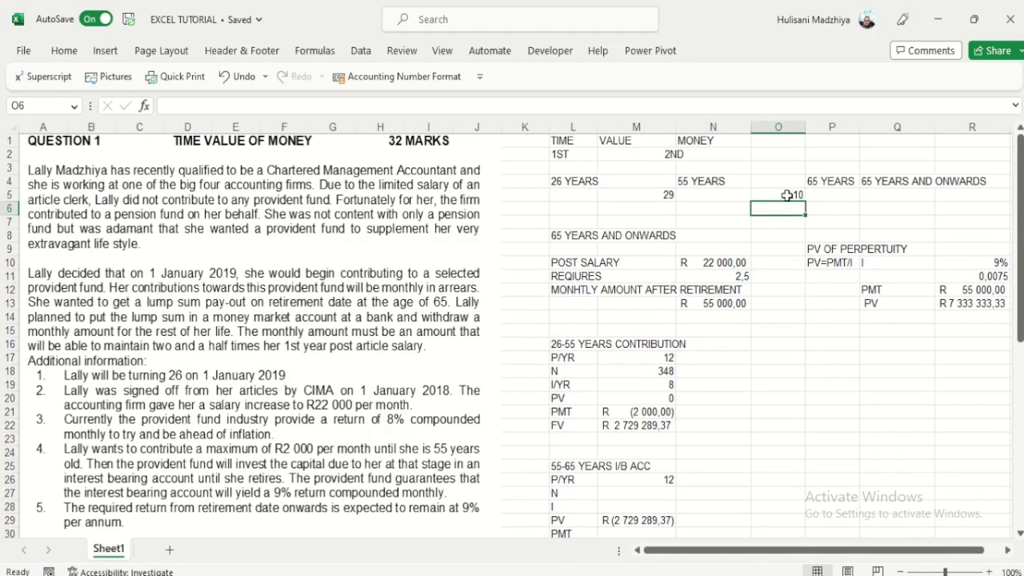
click(788, 195)
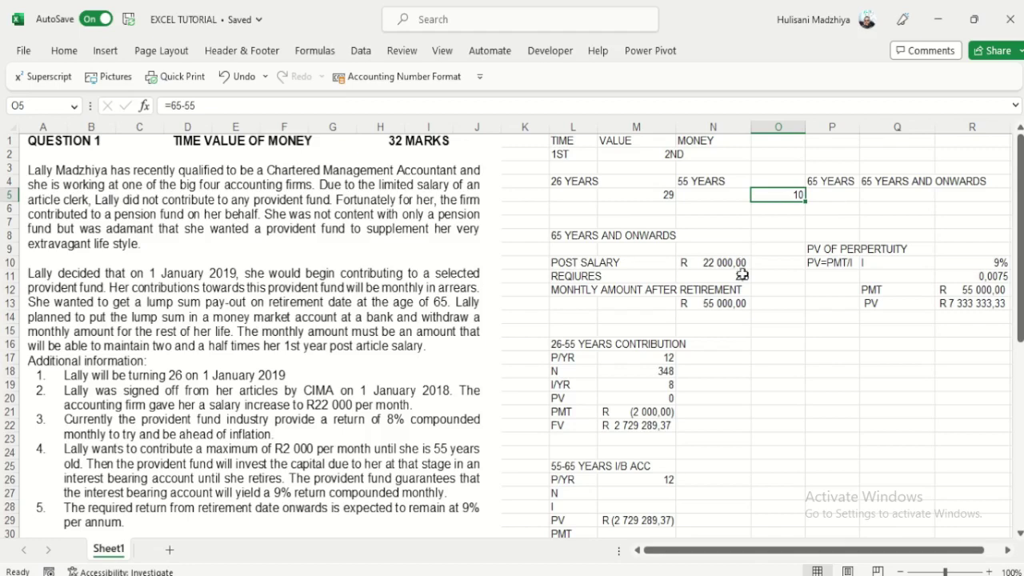
Step: Set N in M27 to =O5*M26, giving 120 periods
scroll(740, 277, down, 1)
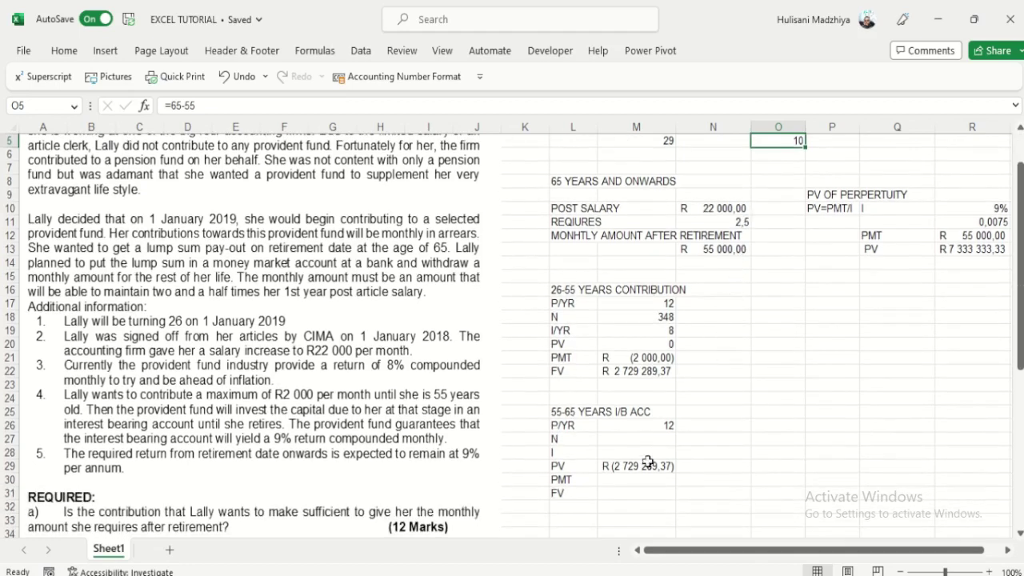
click(653, 436)
text(=)
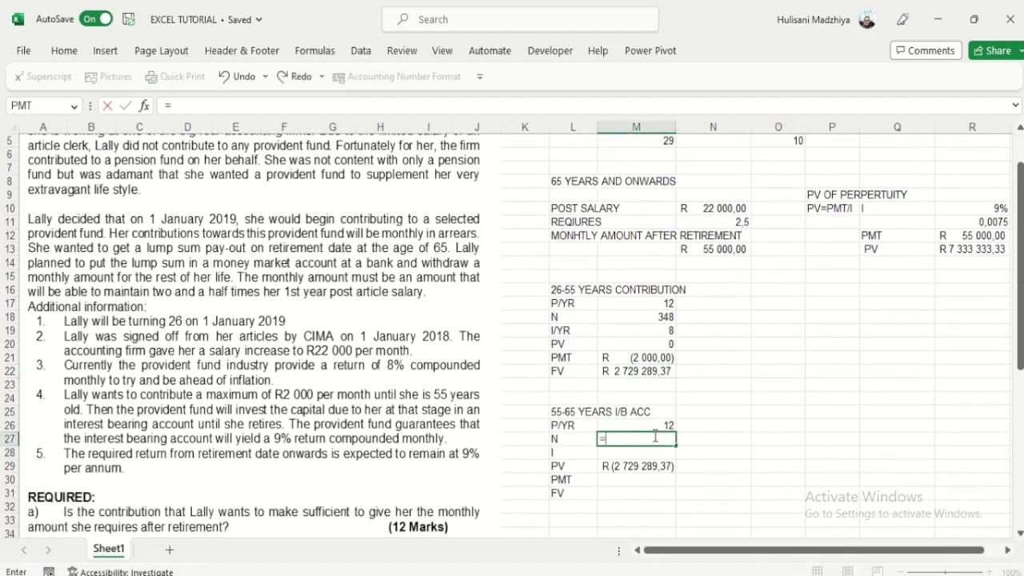
scroll(655, 439, up, 1)
click(793, 197)
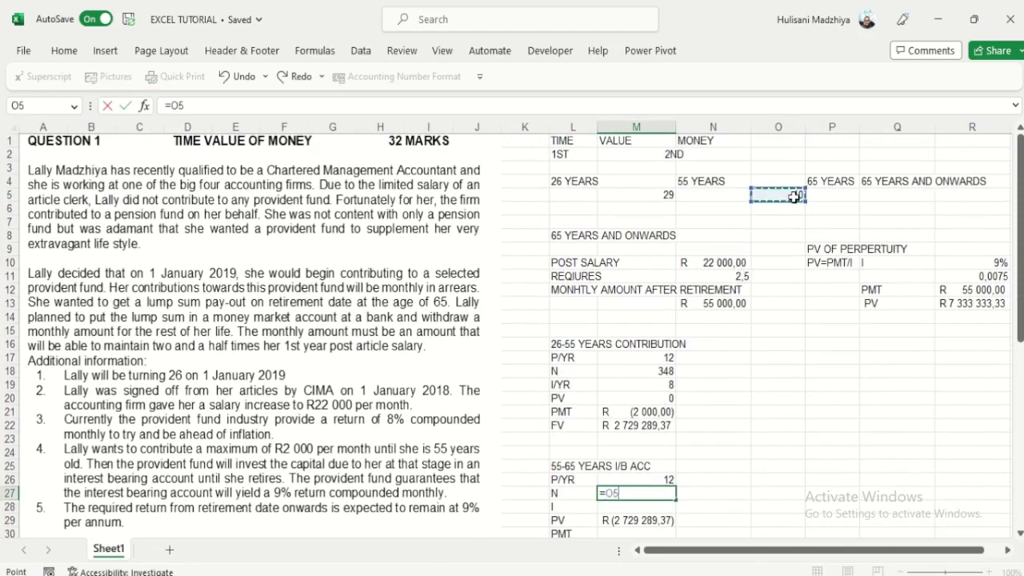
text(*)
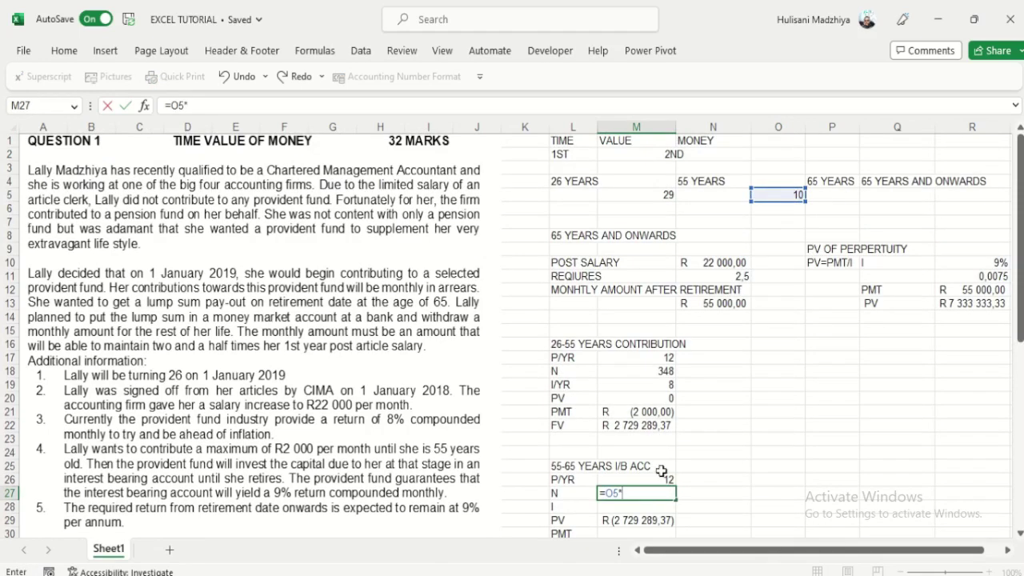
click(664, 478)
key(Return)
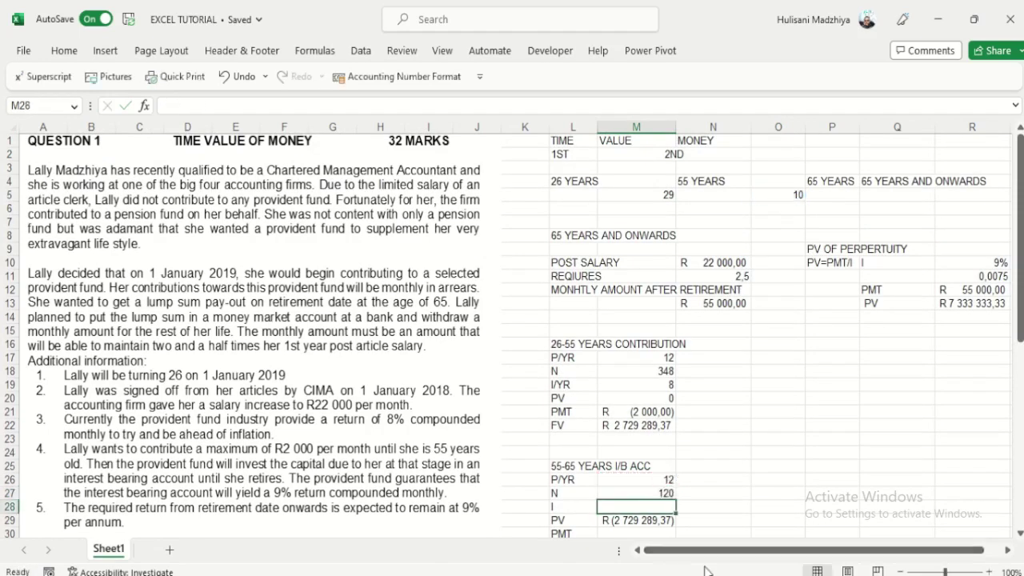
Step: Enter 9 as the interest rate in M28 and 0 as the PMT in M30
text(9)
click(715, 490)
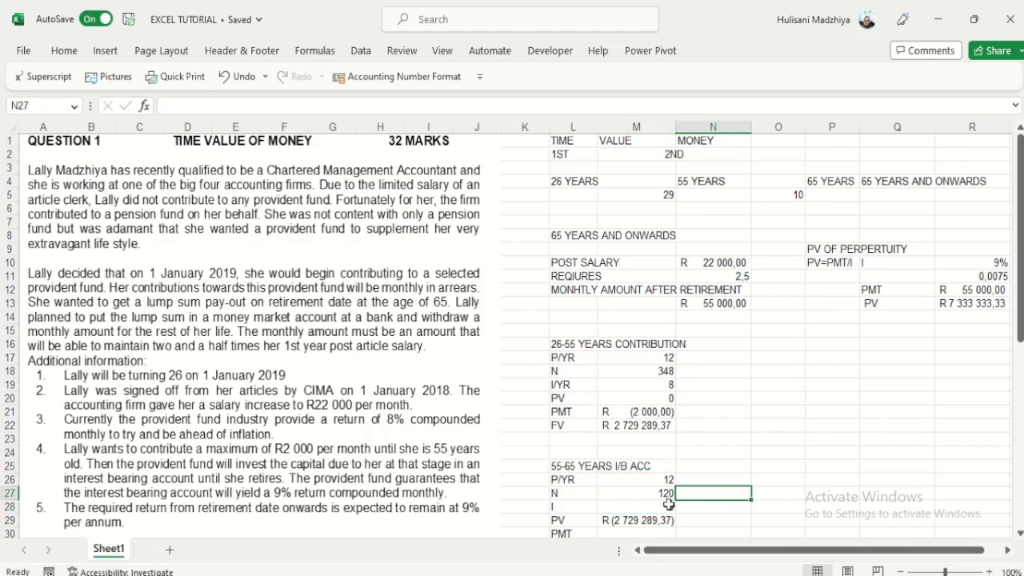
scroll(660, 453, down, 1)
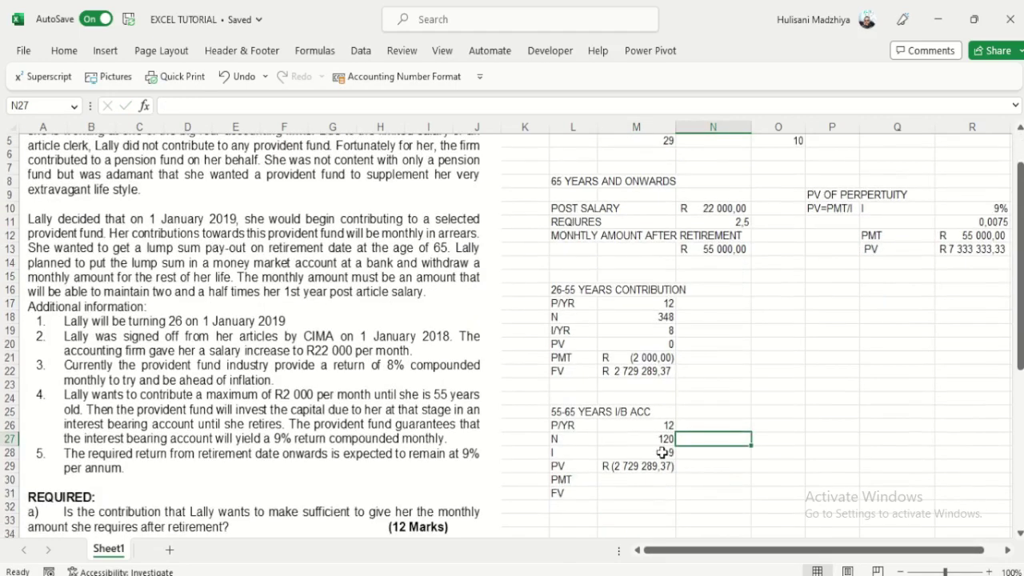
scroll(663, 453, down, 1)
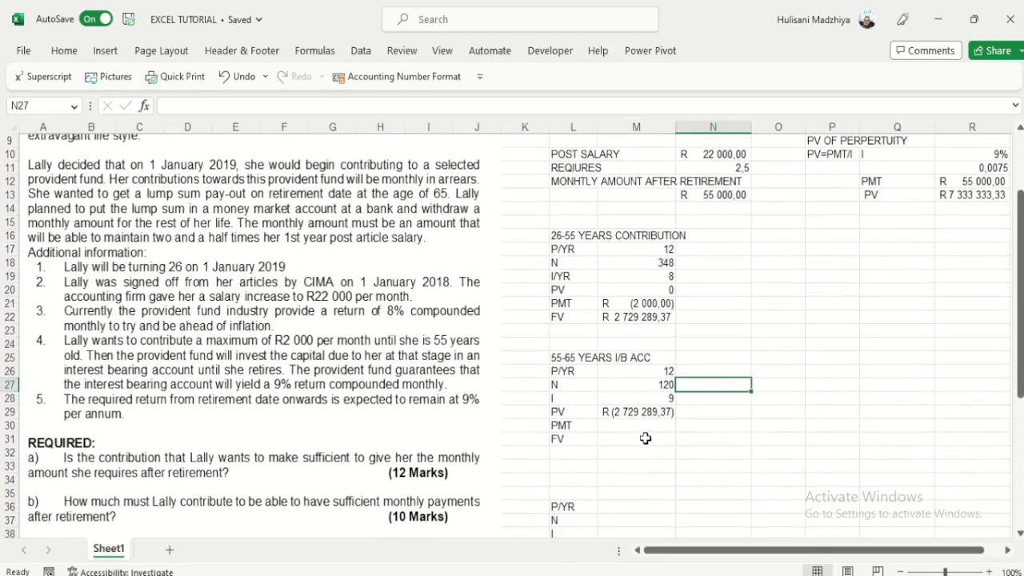
click(634, 427)
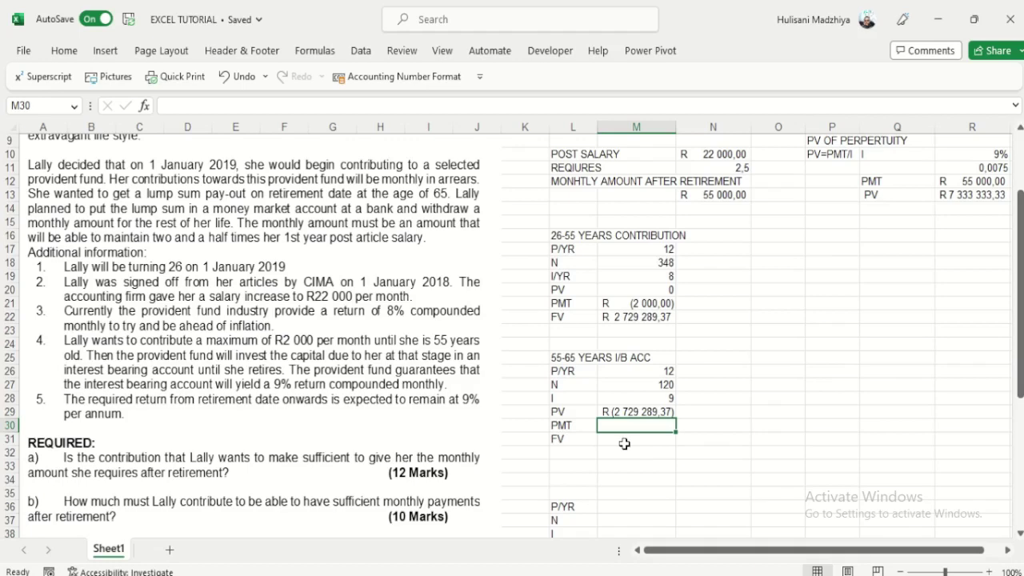
text(0)
key(Return)
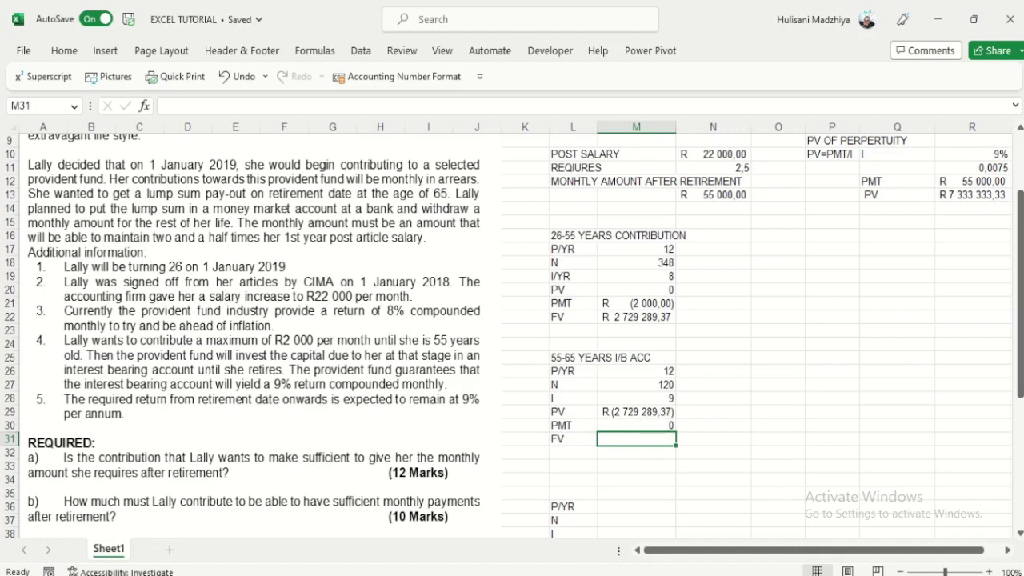
key(alt+Tab)
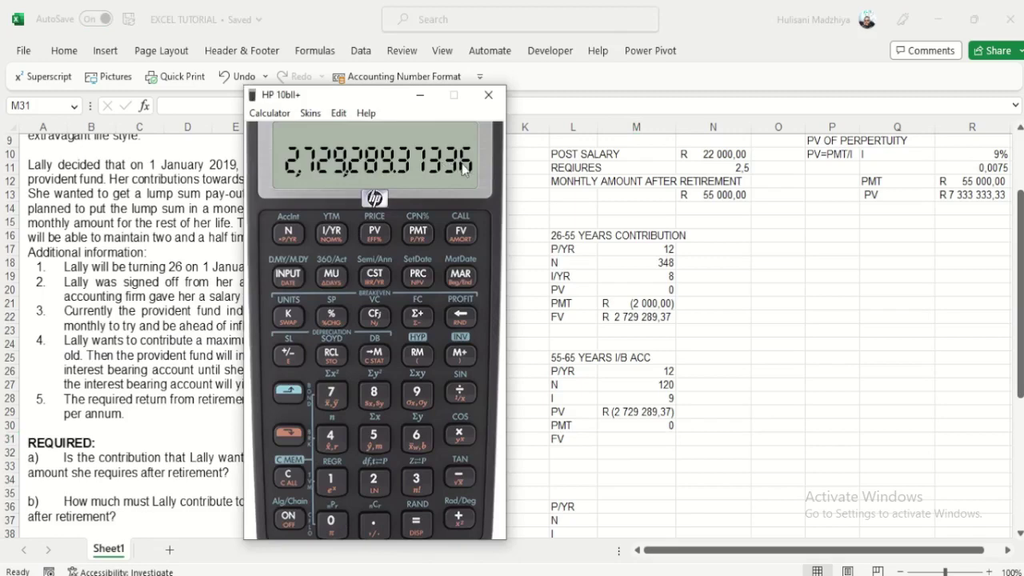
Step: Set the HP 10bII+ display to four decimal places
click(290, 434)
click(337, 445)
click(290, 480)
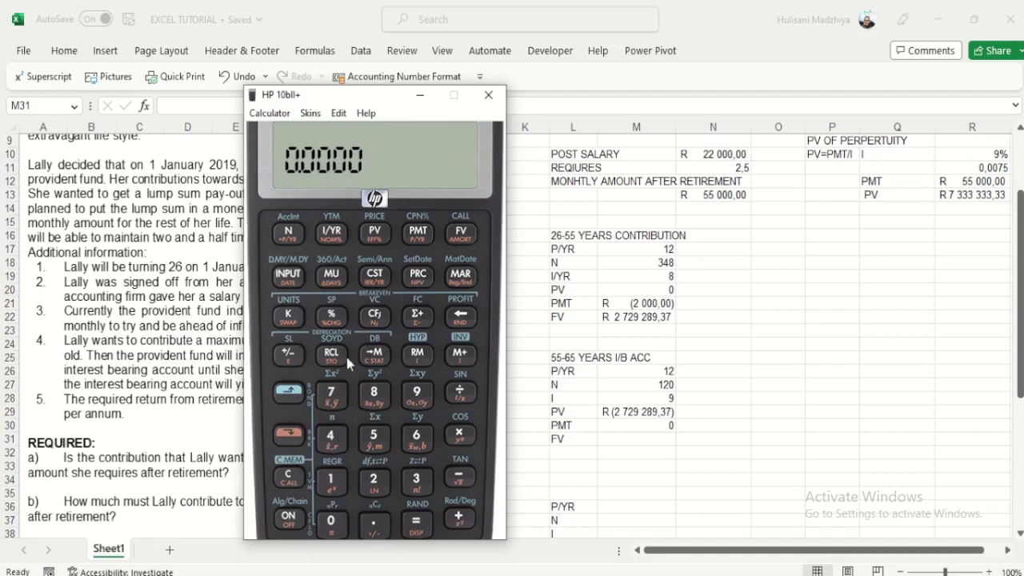
click(290, 434)
key(Return)
click(372, 478)
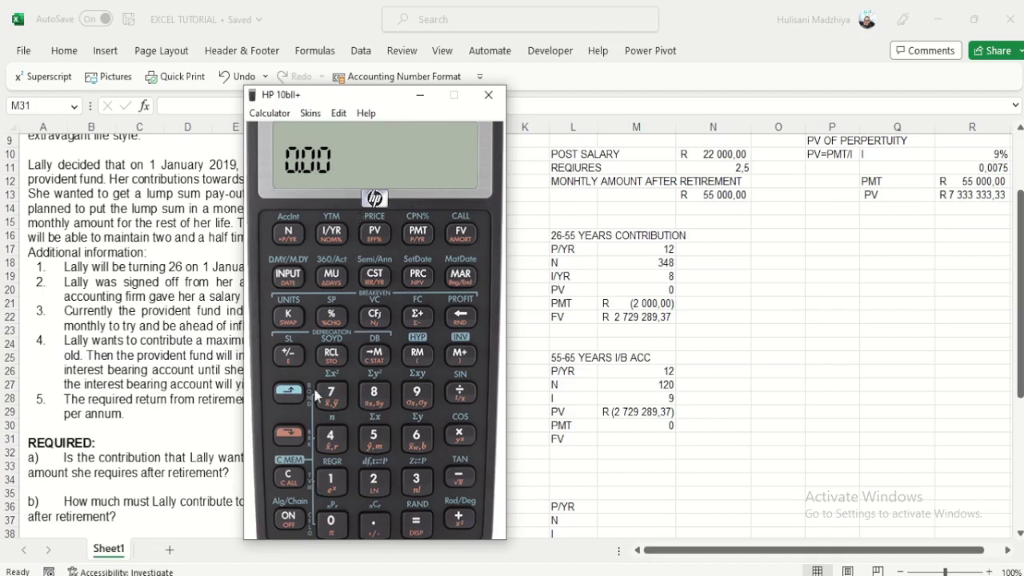
click(289, 434)
click(408, 525)
click(332, 436)
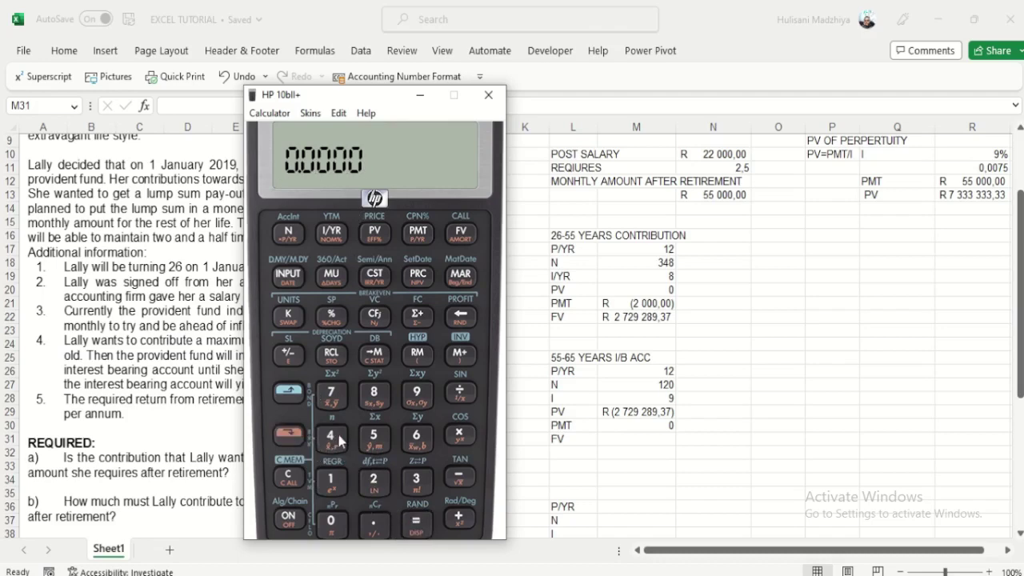
Step: Clear the calculator's stored TVM values
drag(381, 100, 304, 83)
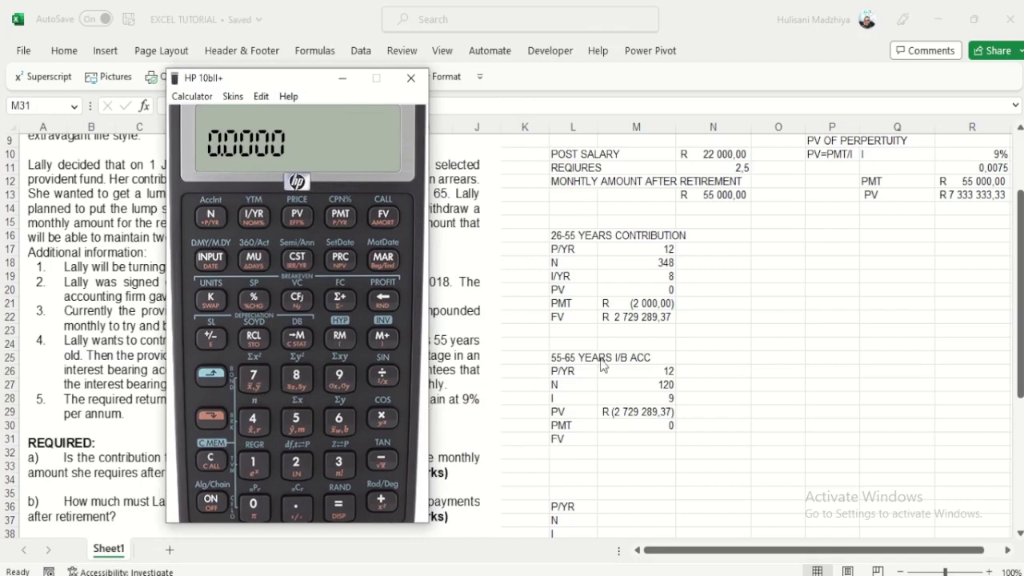
click(211, 376)
click(221, 456)
Step: Set 12 payments per year on the calculator and clear the TVM registers
text(12)
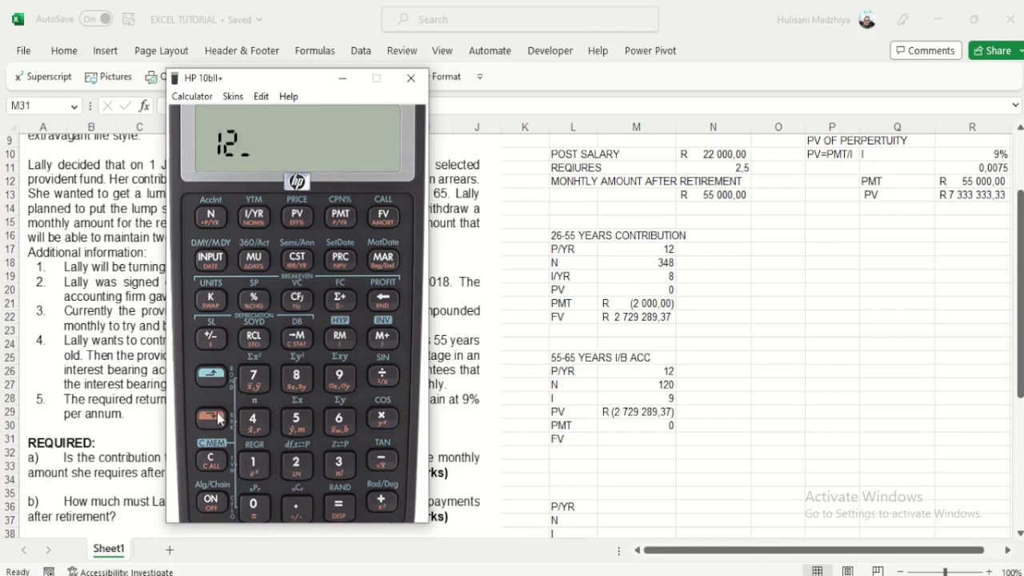
click(211, 416)
click(340, 214)
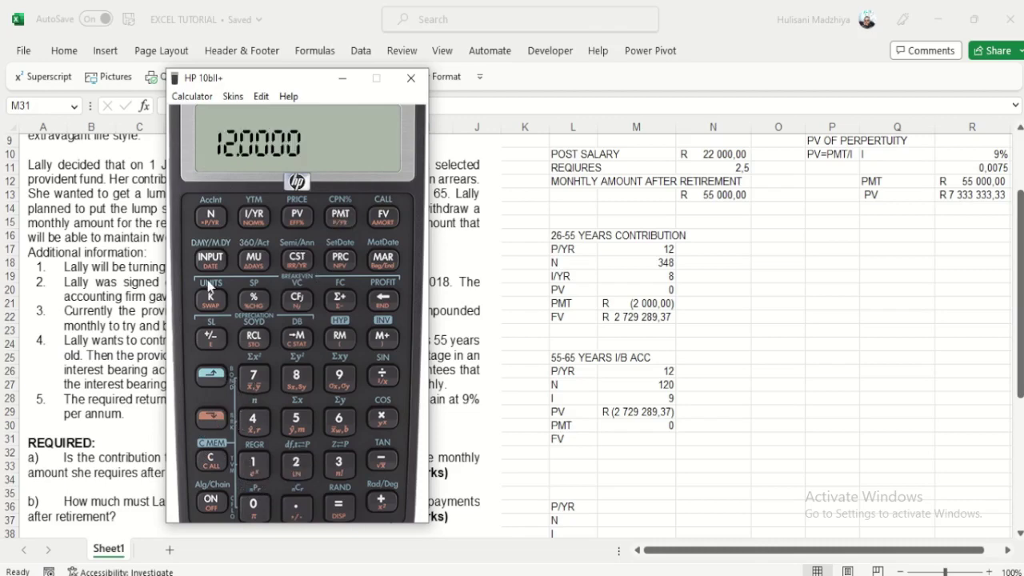
click(211, 376)
click(211, 458)
click(253, 465)
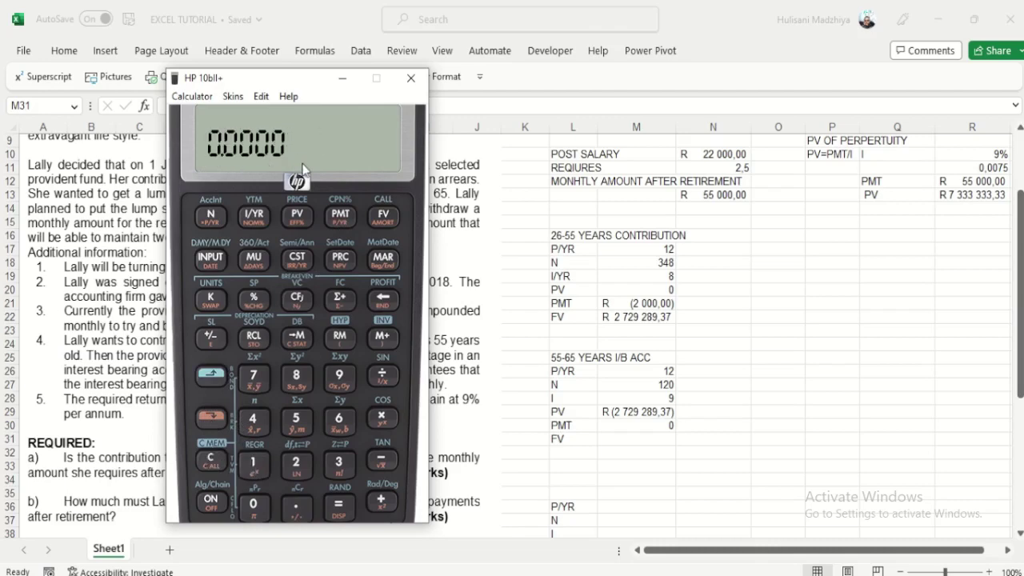
Step: Store N as 120 (10 years × 12) and I/YR as 9
click(253, 464)
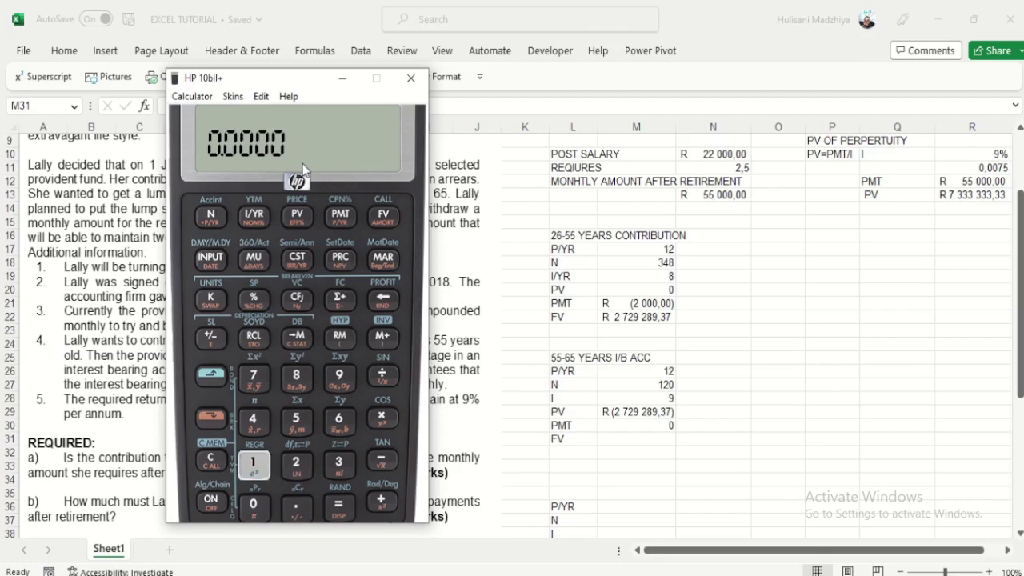
click(253, 504)
click(212, 415)
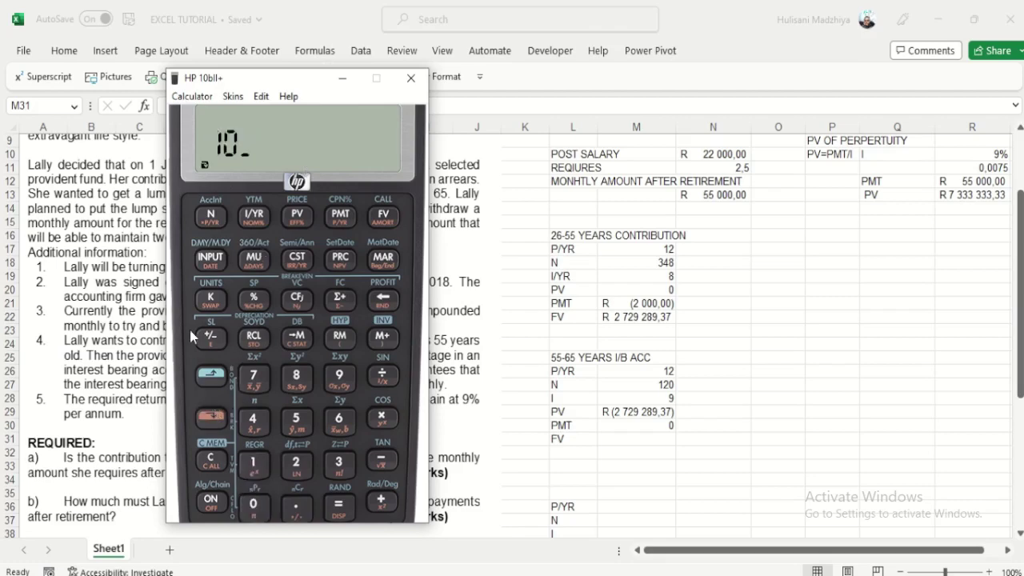
click(207, 217)
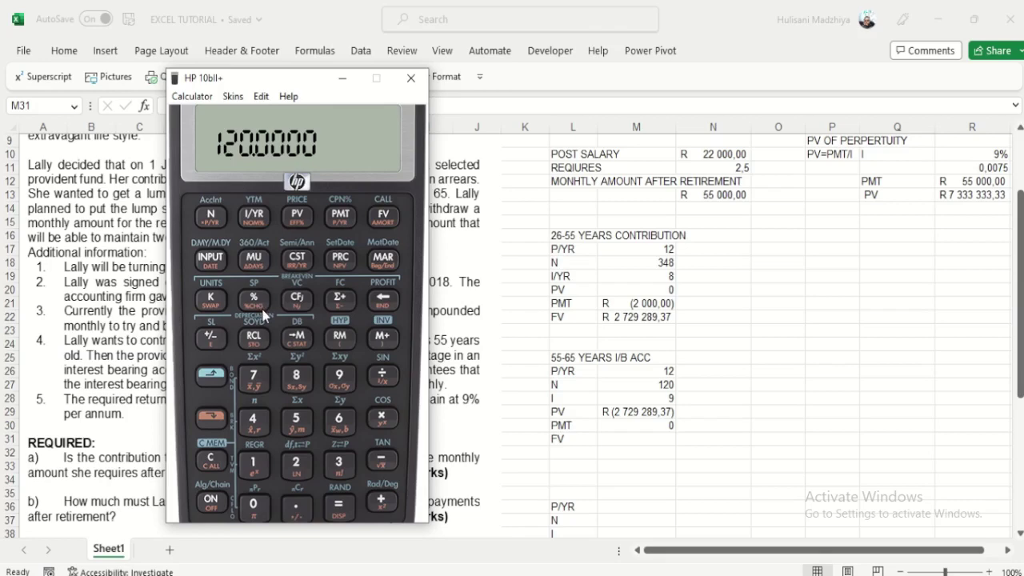
key(9)
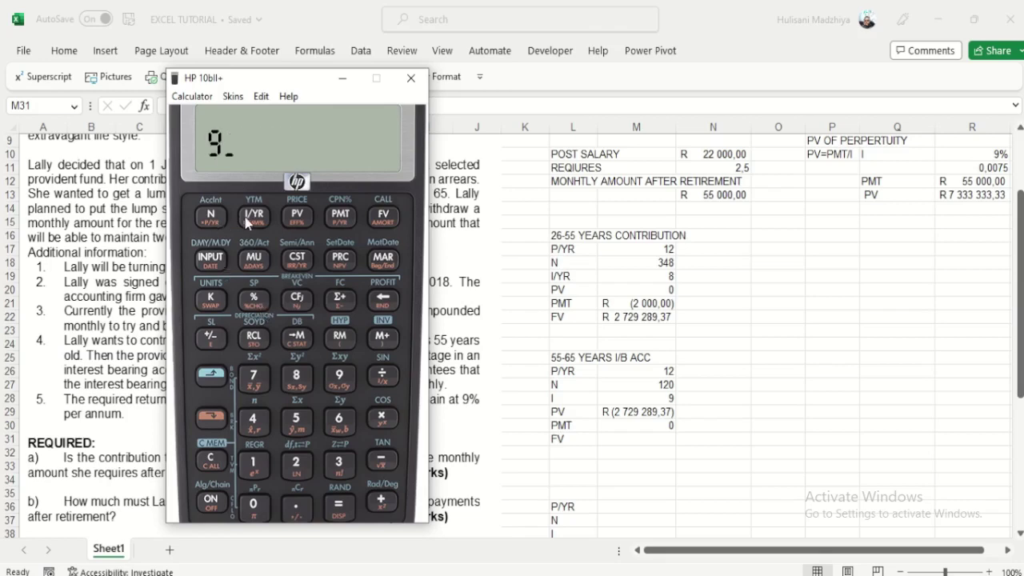
click(253, 218)
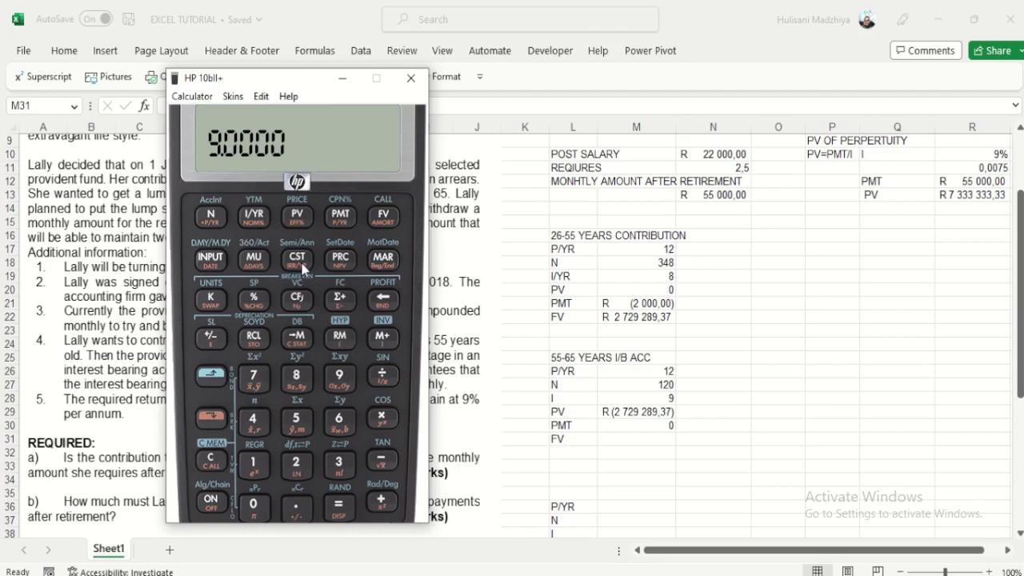
Step: Store PV −2,729,289.37 and PMT 0, then solve FV as 6,690,462.8154
text(2,)
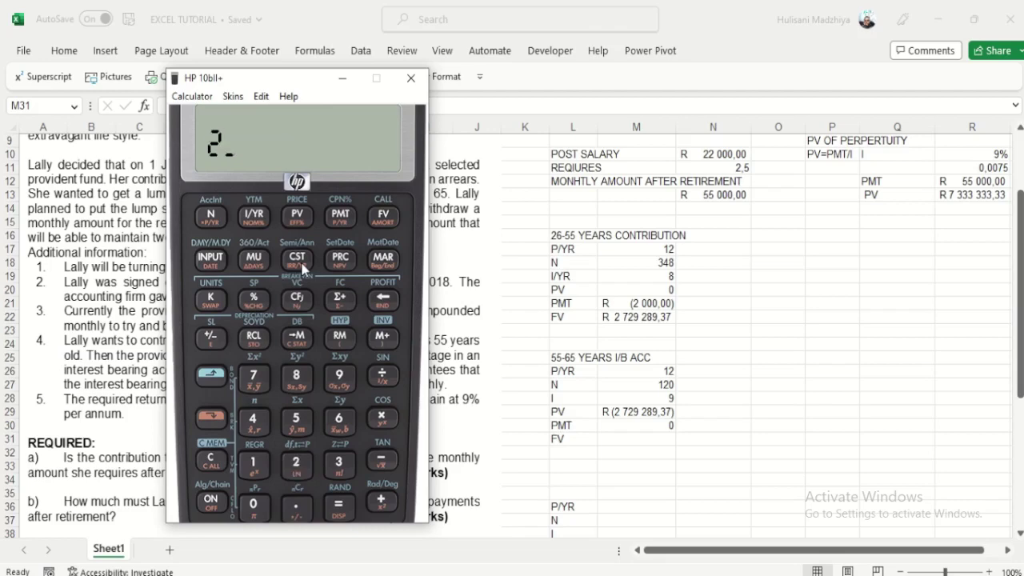
text(729,)
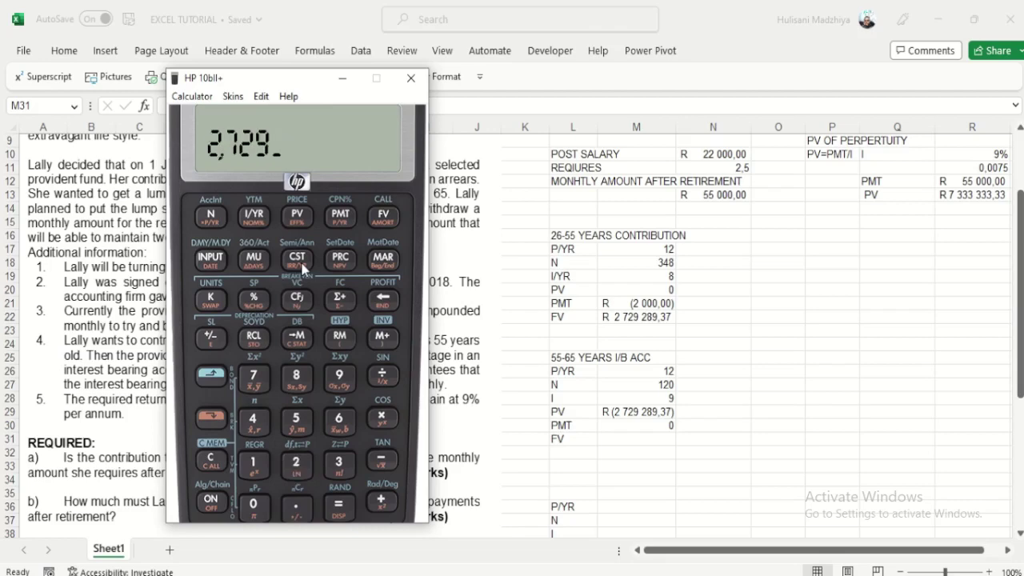
text(289.)
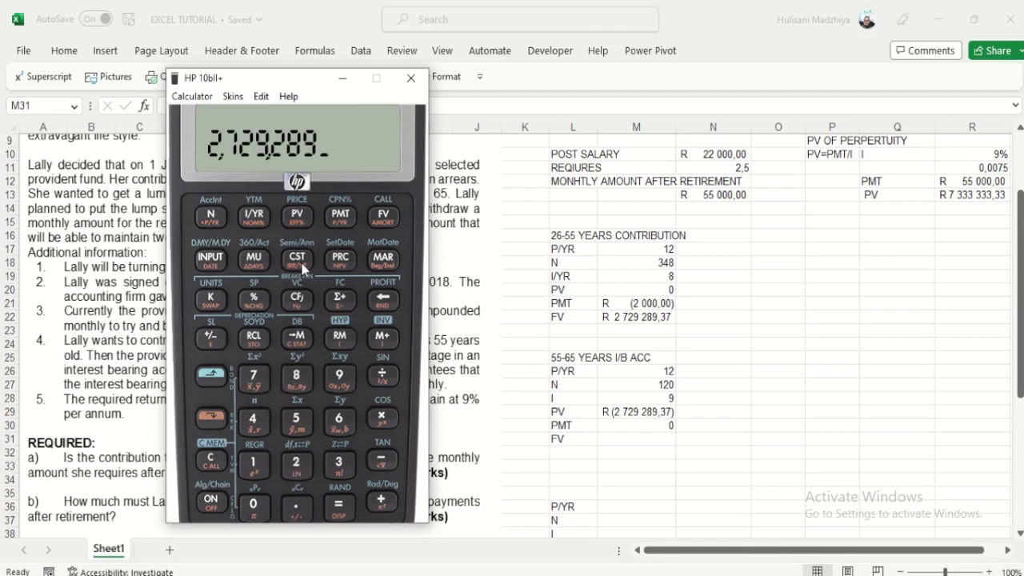
text(37)
click(212, 339)
click(296, 216)
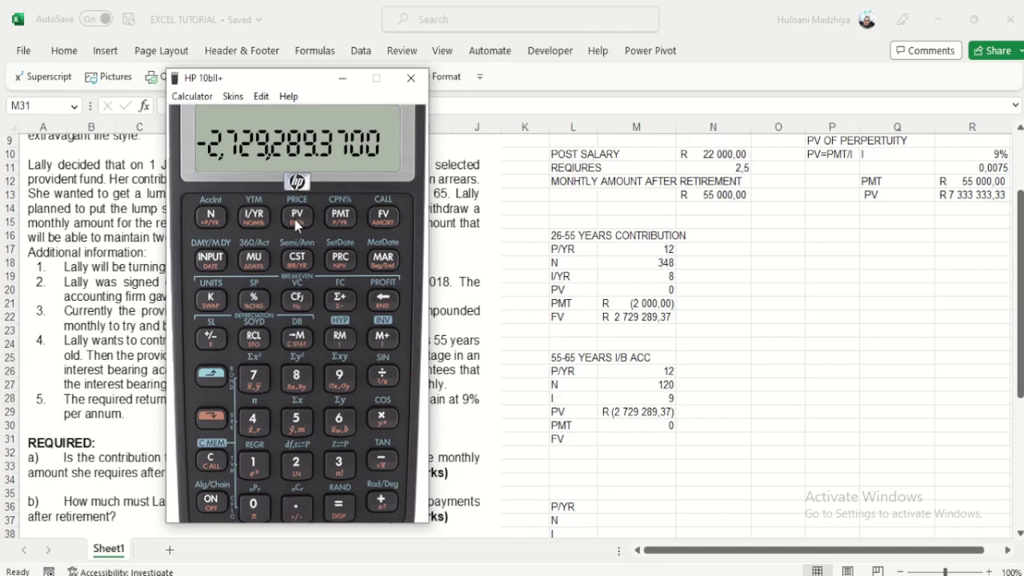
key(0)
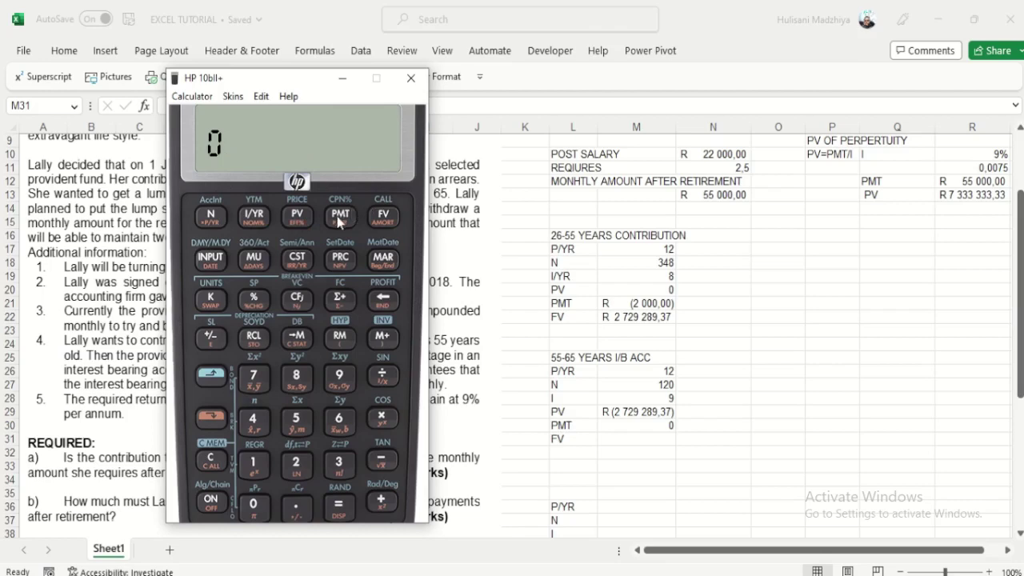
click(340, 218)
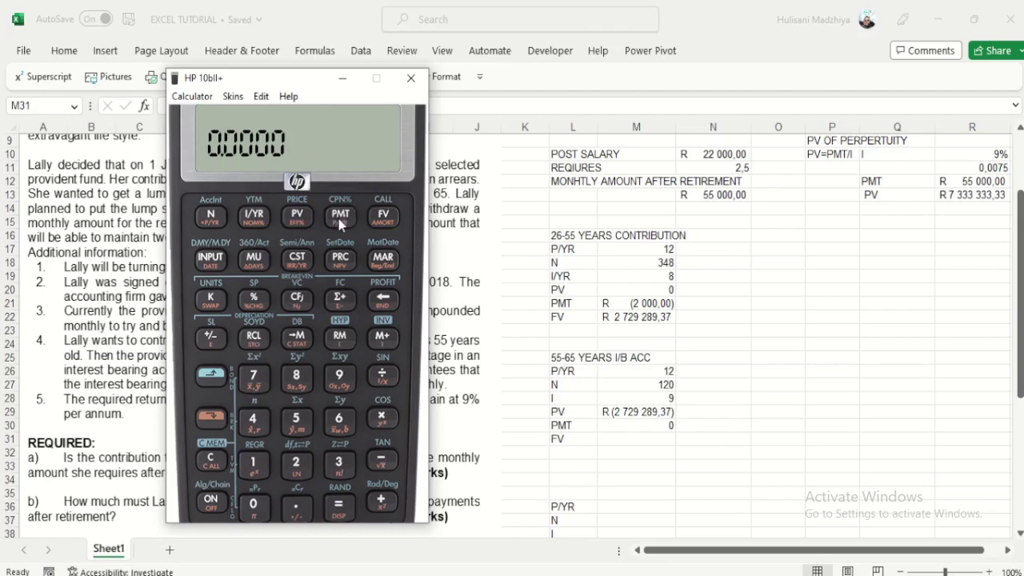
click(384, 218)
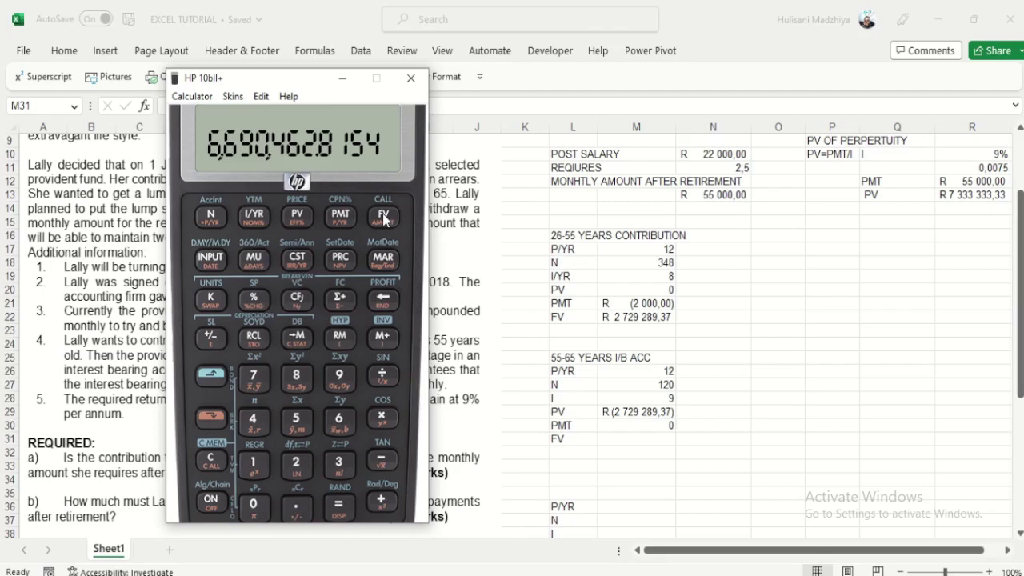
Step: Copy the calculator's 6690462,82 into M31 and apply rand accounting format
click(618, 442)
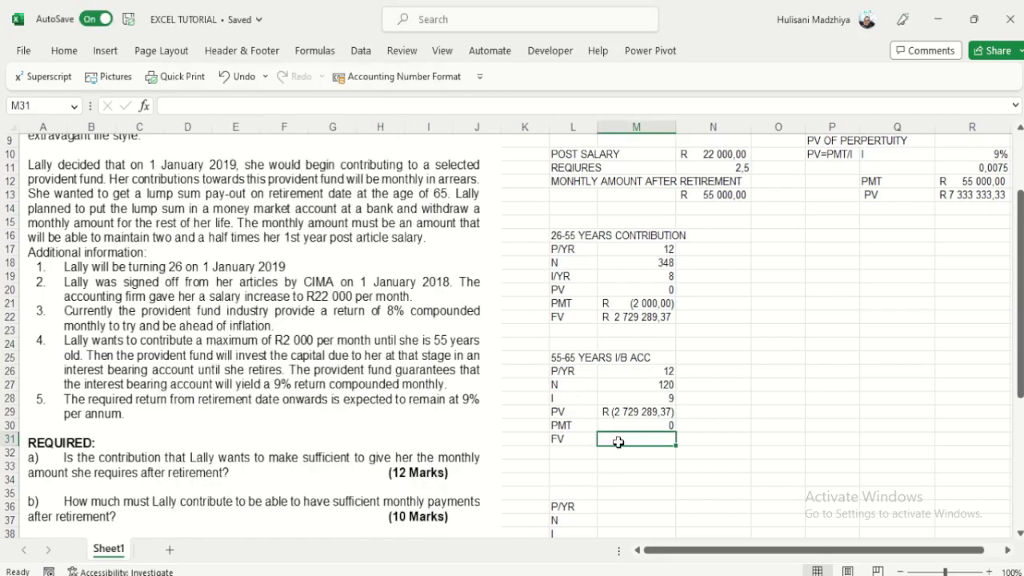
text(66)
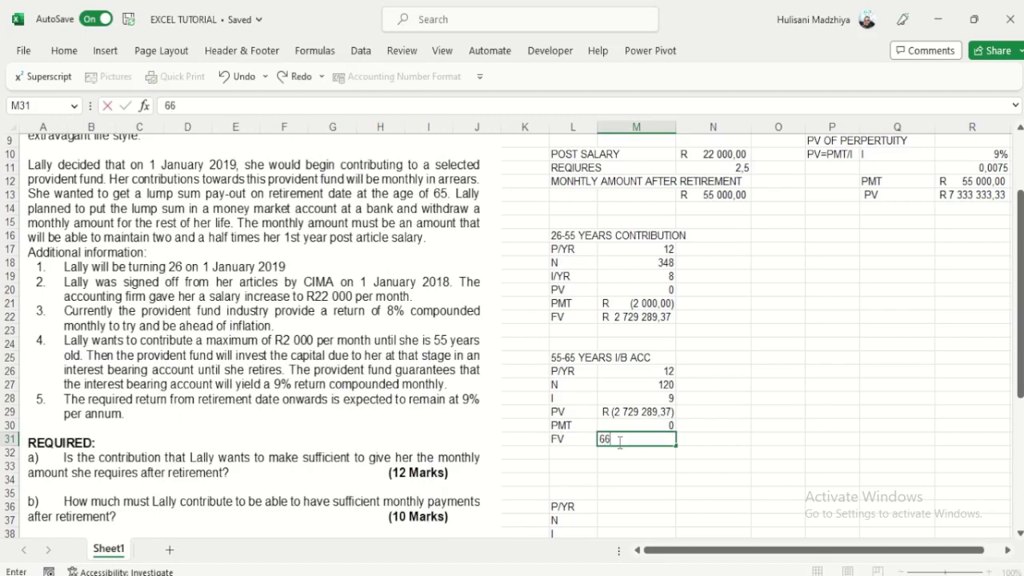
text(90)
key(alt+Tab)
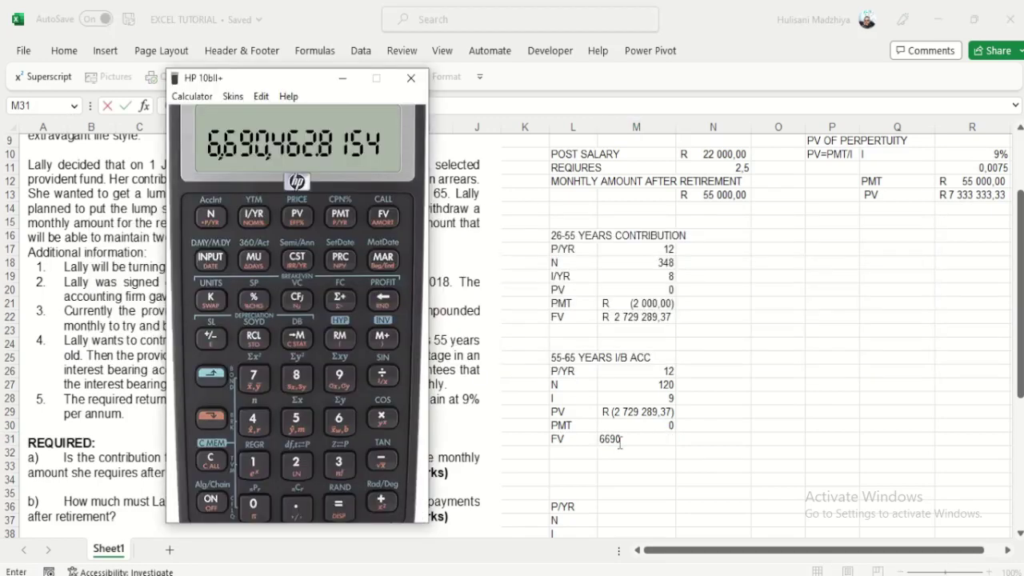
key(alt+Tab)
text(462)
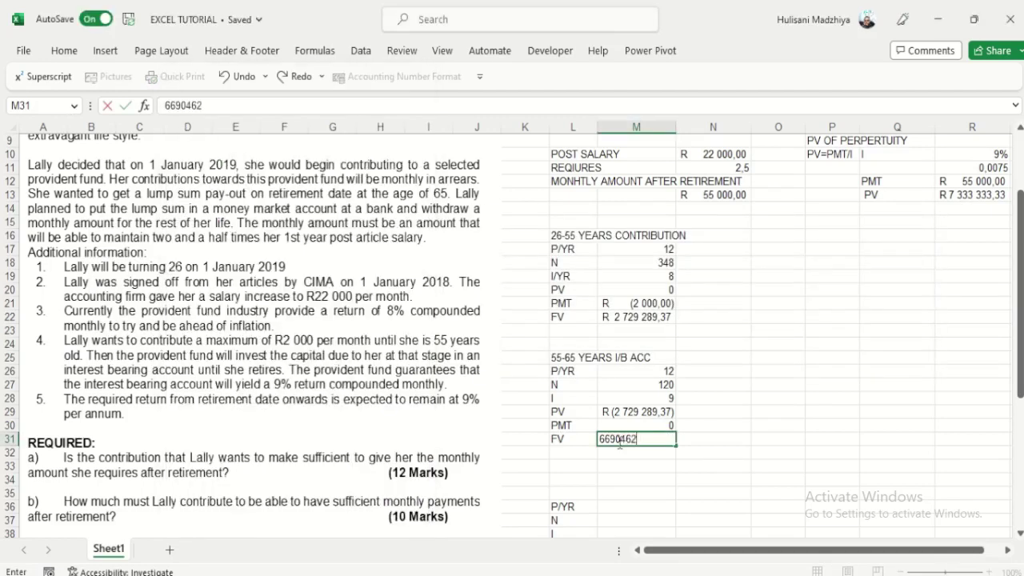
text(,82)
key(alt+Tab)
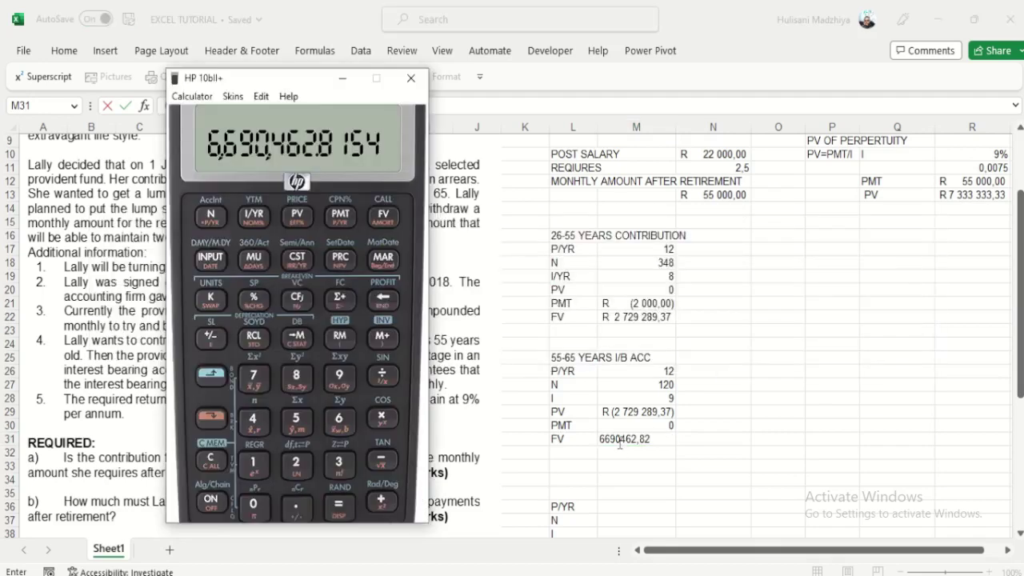
key(alt+Tab)
click(628, 464)
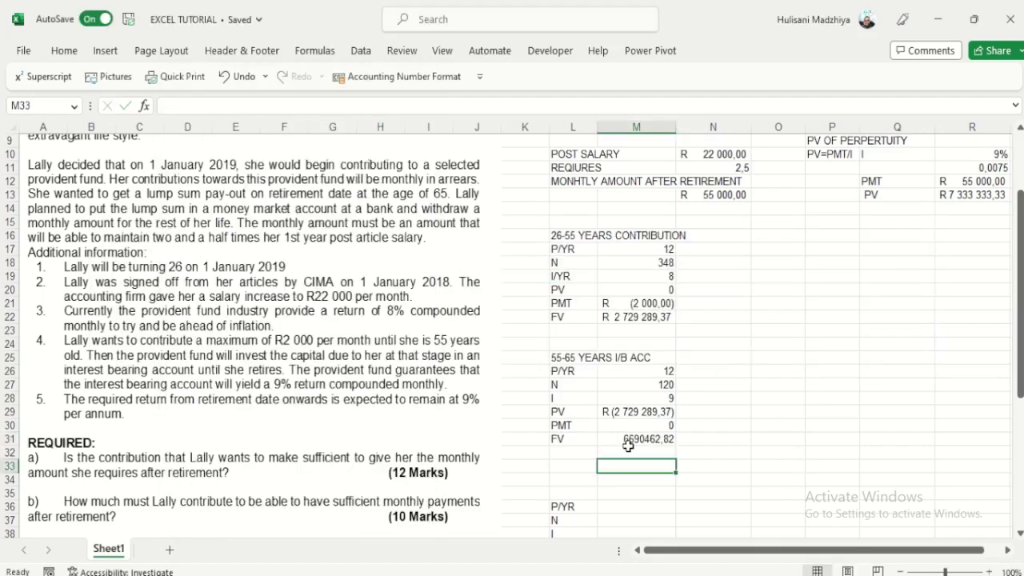
click(632, 439)
click(374, 78)
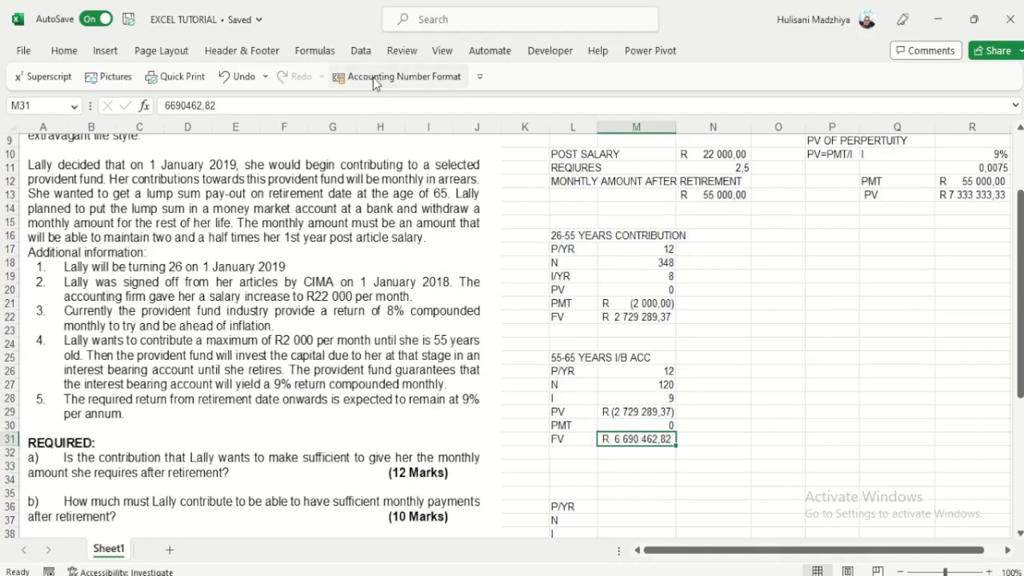
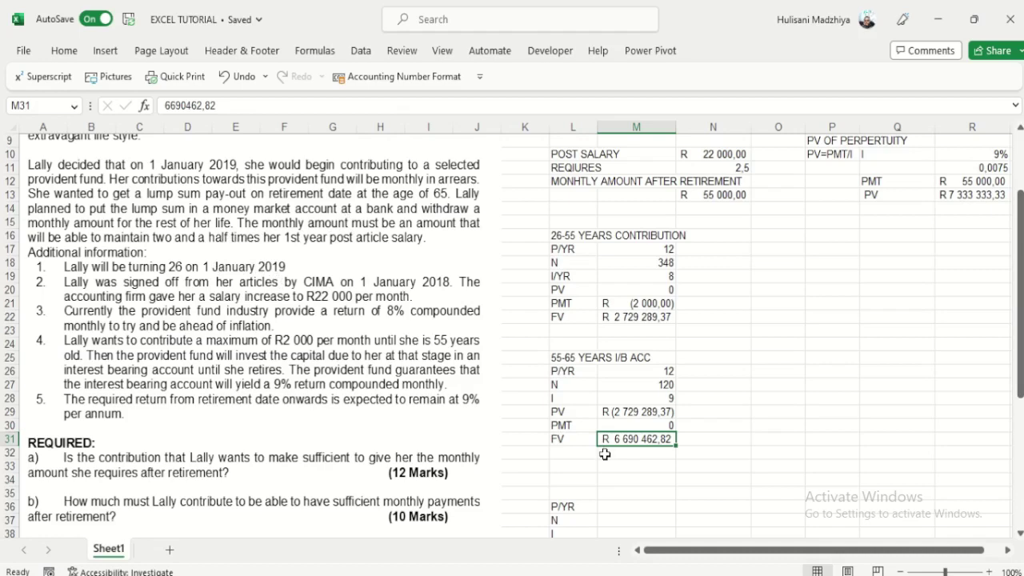
Step: Add a PV row below the FV whose value is minus the FV, R 6 690 462,82
click(581, 470)
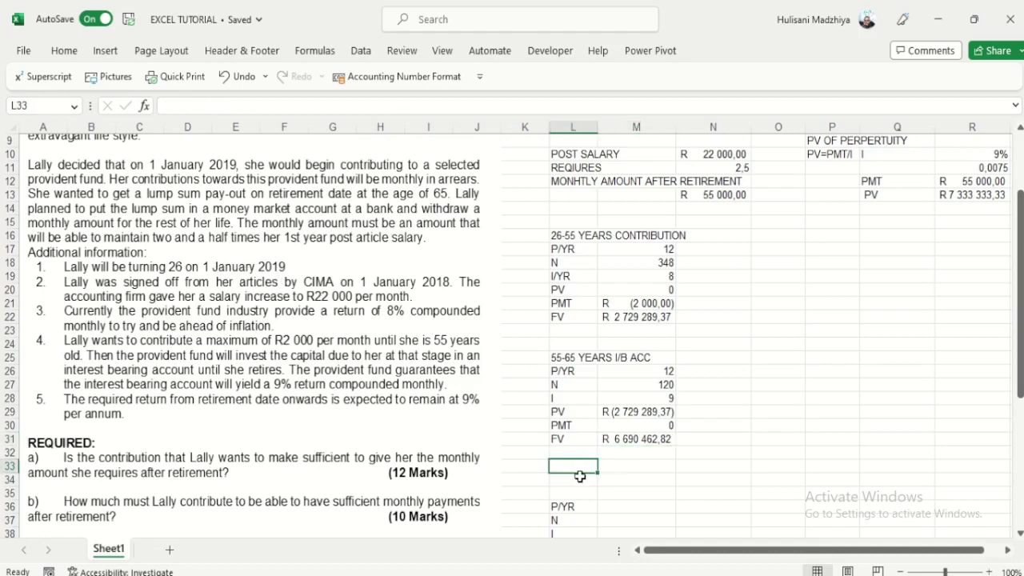
text(PV)
key(Tab)
text(=)
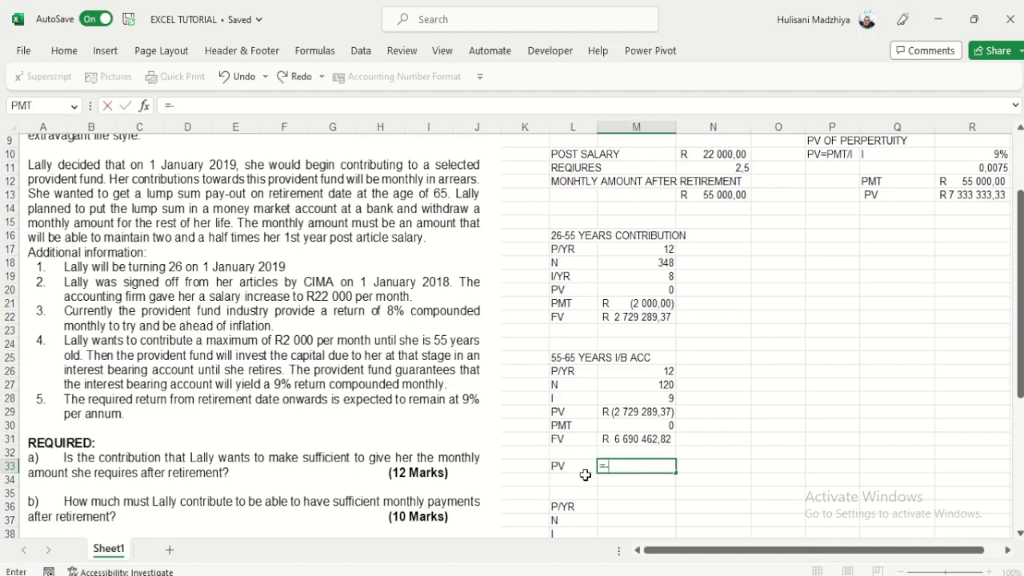
click(633, 439)
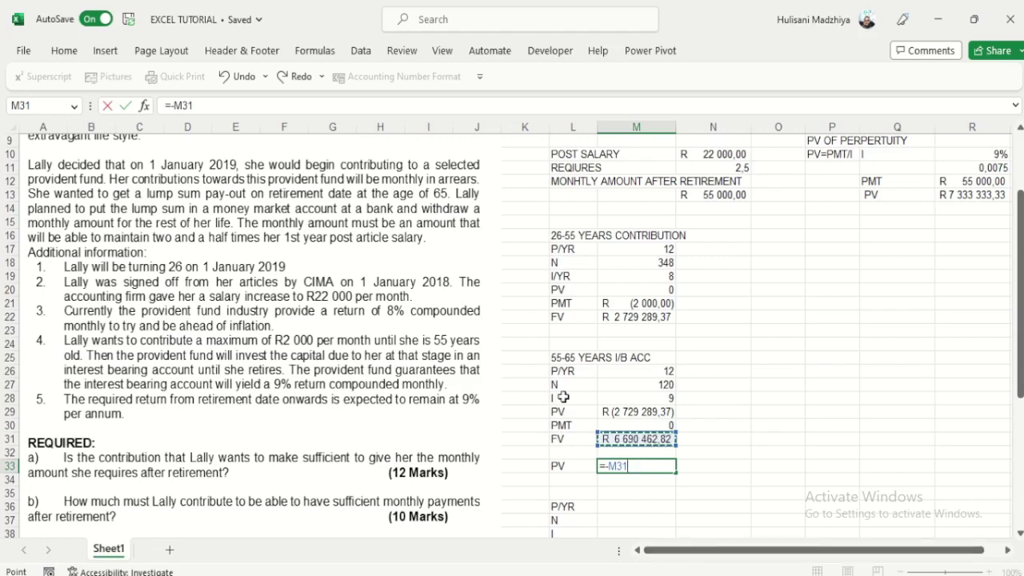
key(Return)
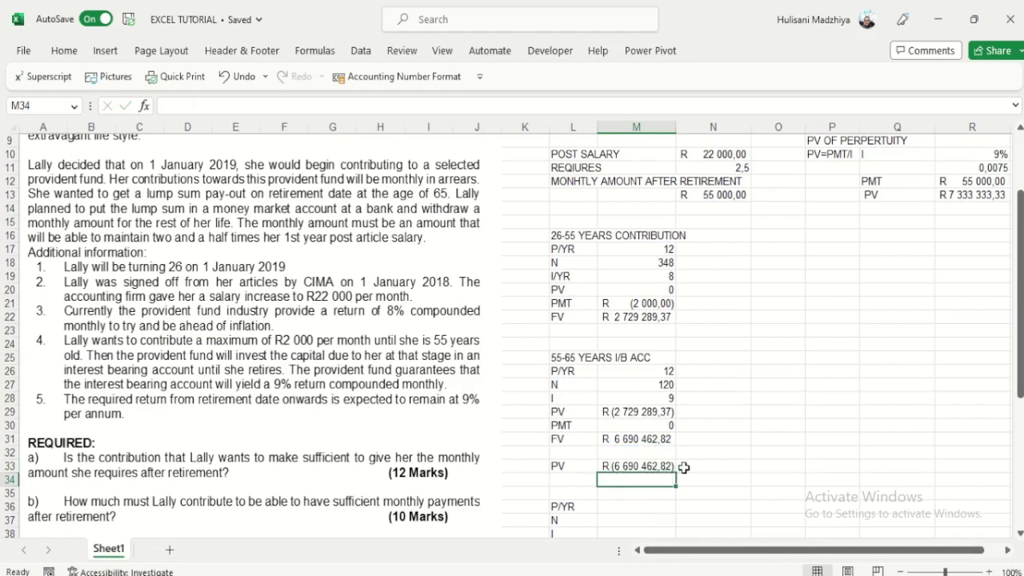
Step: Add an I row beneath PV linked to the 0,0075 perpetuity rate in R11
click(565, 483)
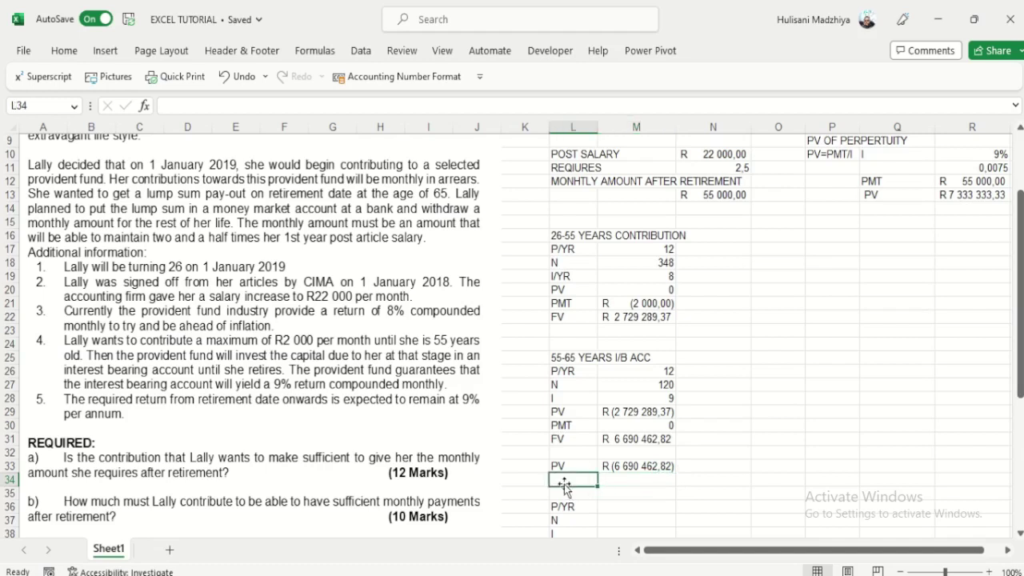
text(PMT)
key(Tab)
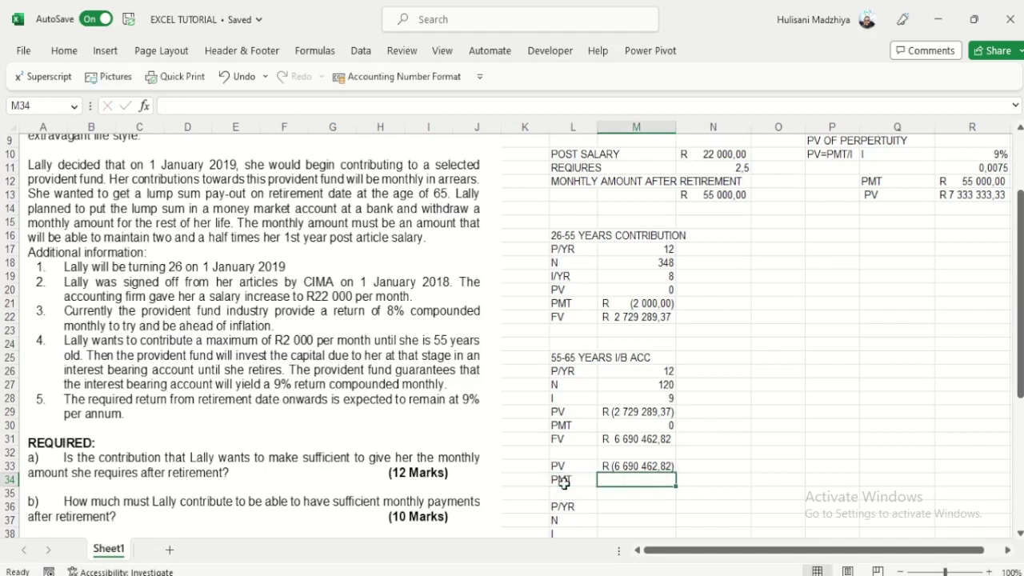
click(565, 484)
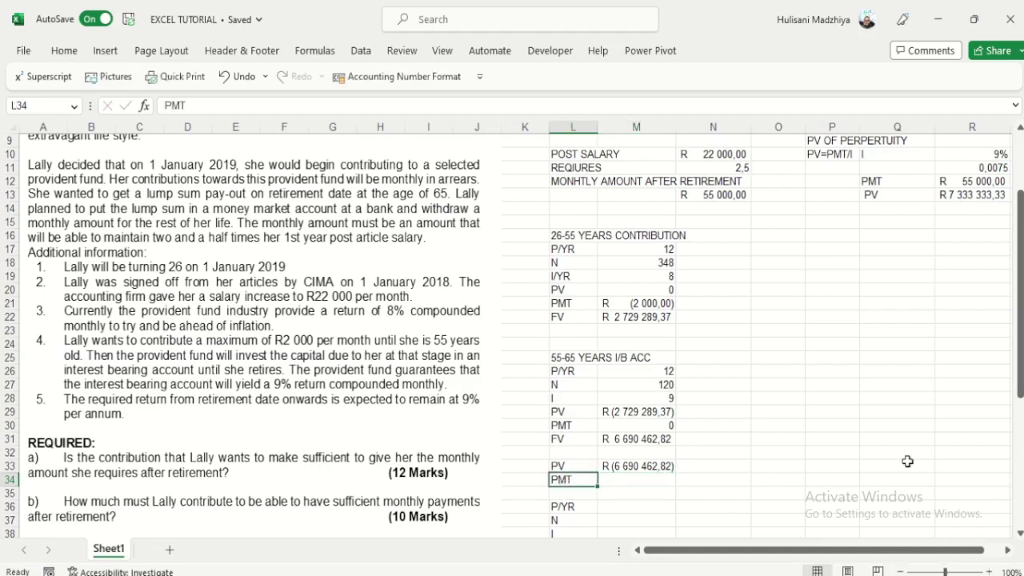
text(I)
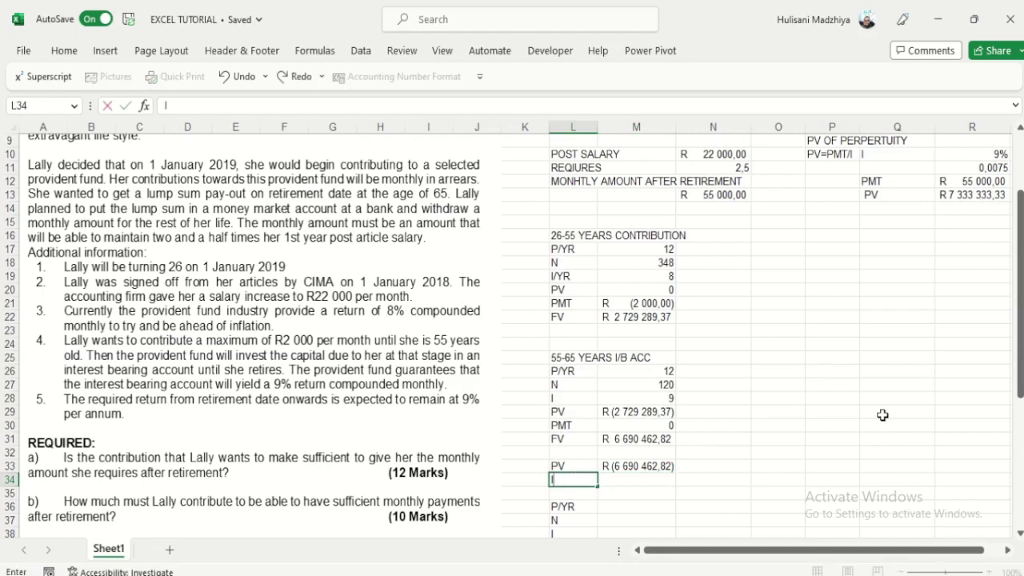
key(Return)
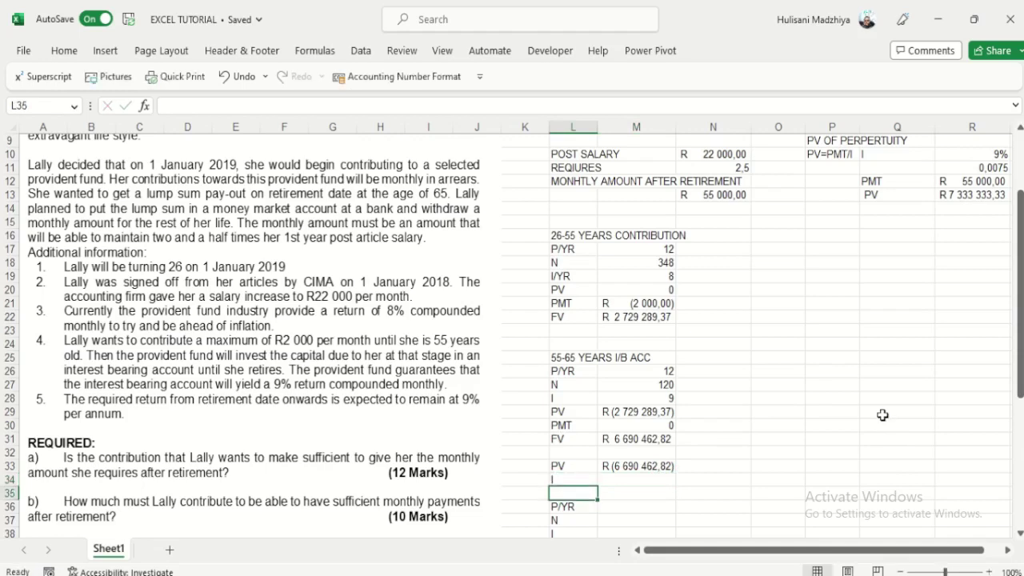
key(Up)
key(Right)
text(=)
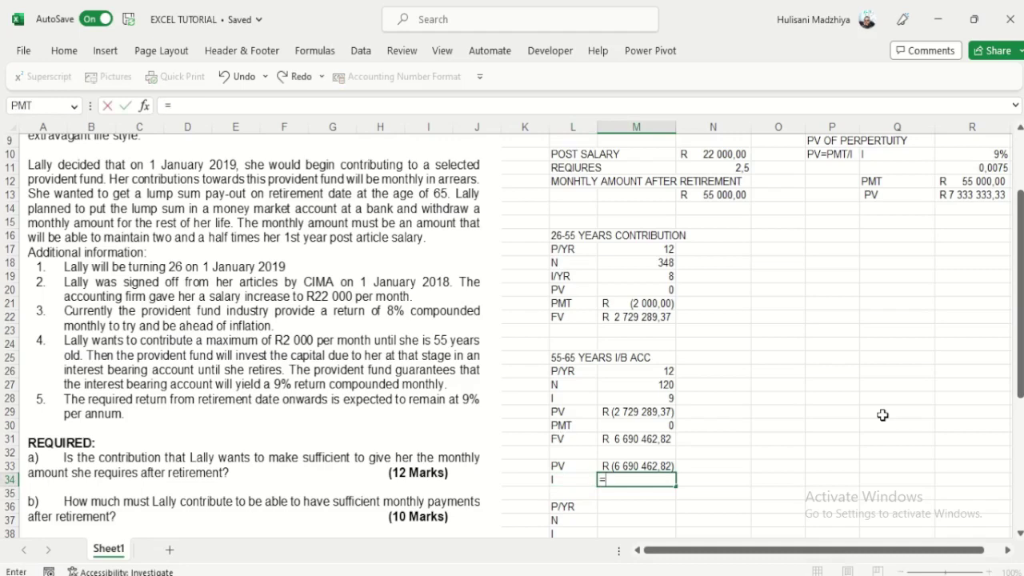
click(978, 168)
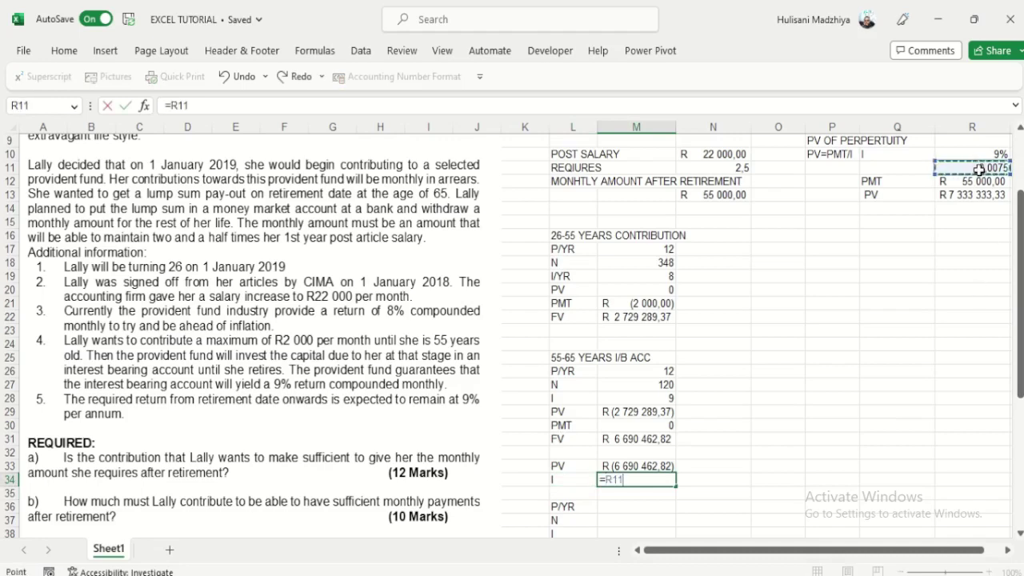
key(Return)
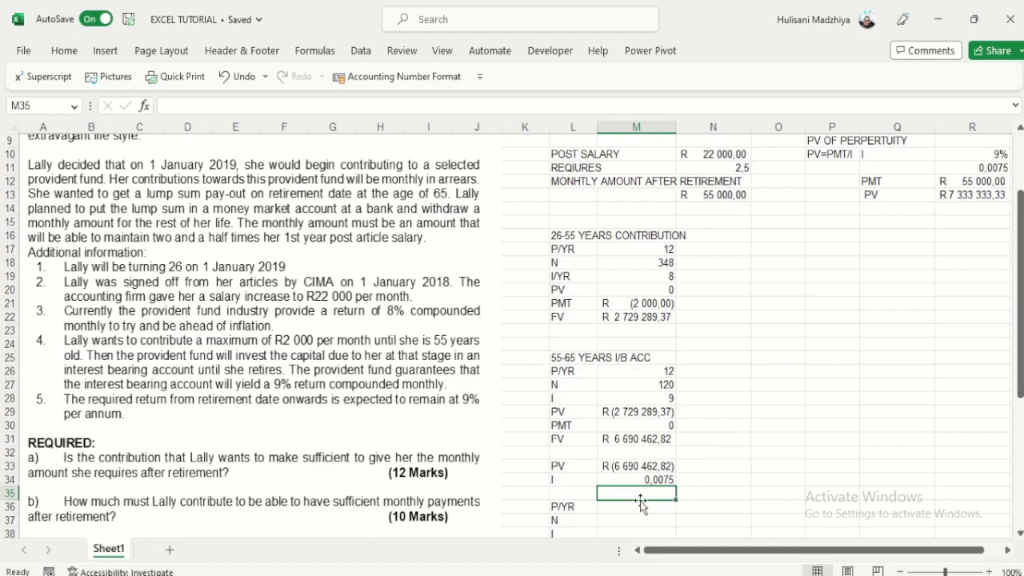
drag(573, 507, 573, 522)
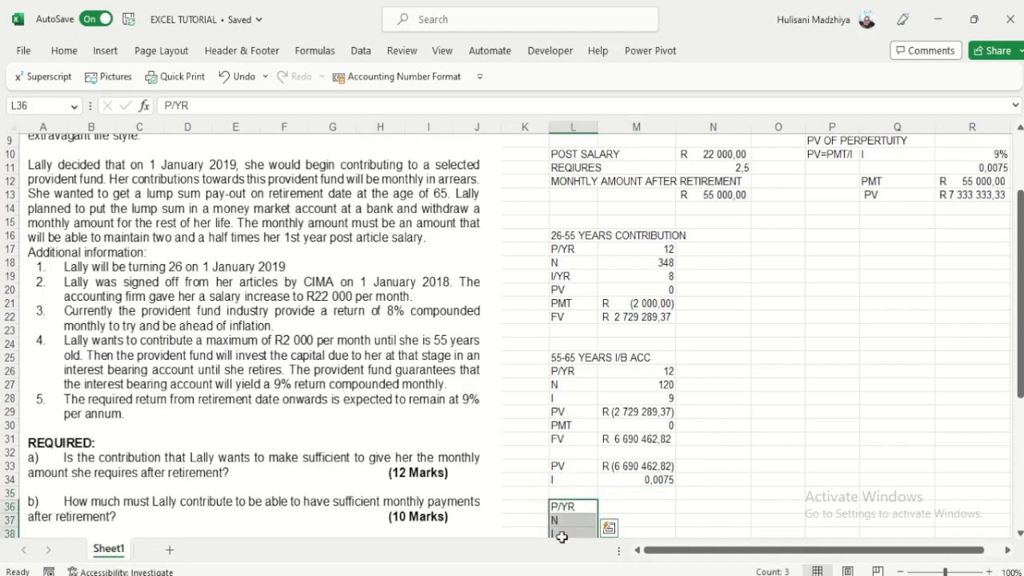
Step: Add a PMT row with =-M33*M34, showing R 50 178,47 in accounting format
click(569, 494)
text(PMT)
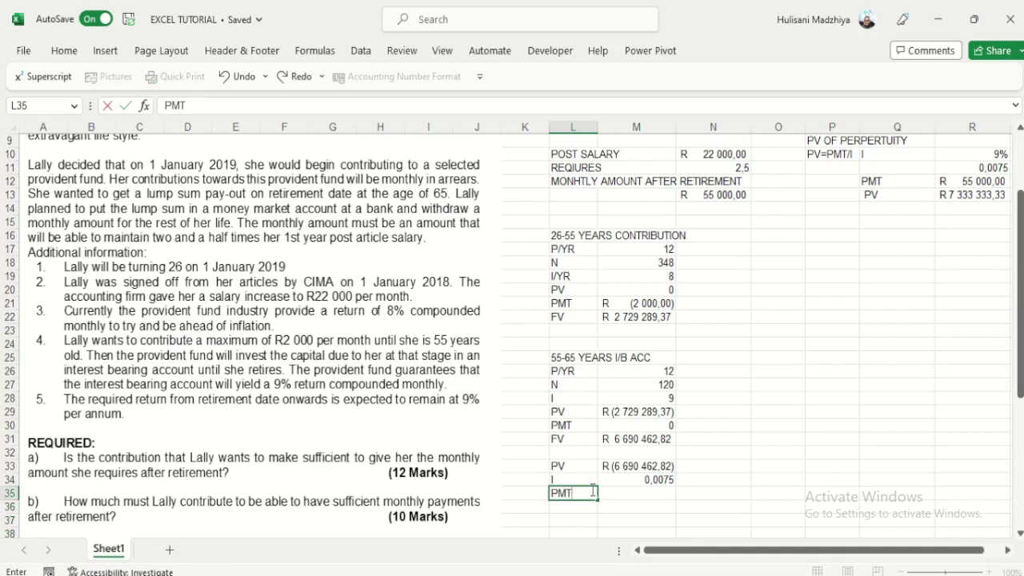
click(644, 494)
text(=)
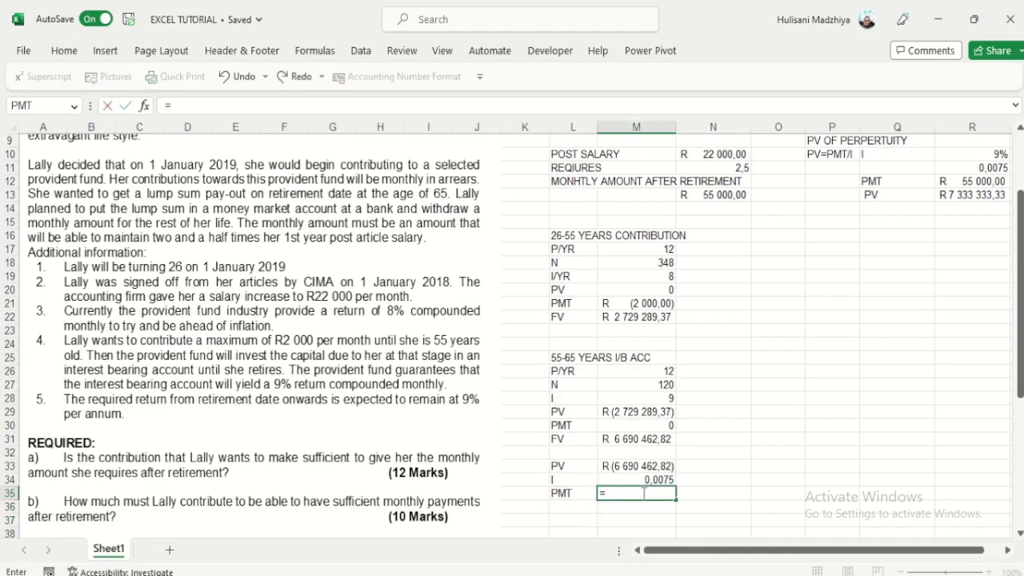
text(-)
click(654, 465)
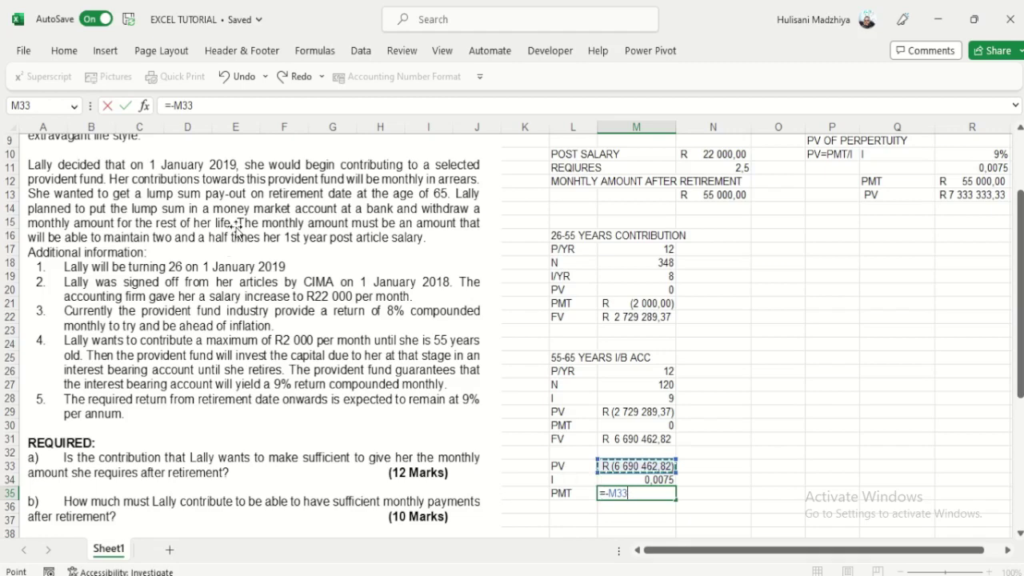
text(*)
click(658, 480)
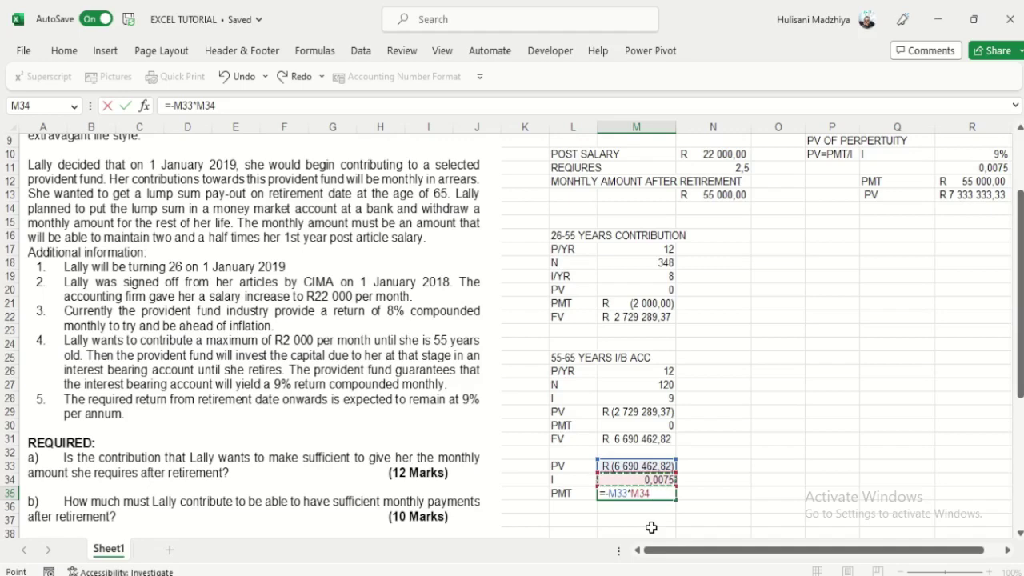
key(Return)
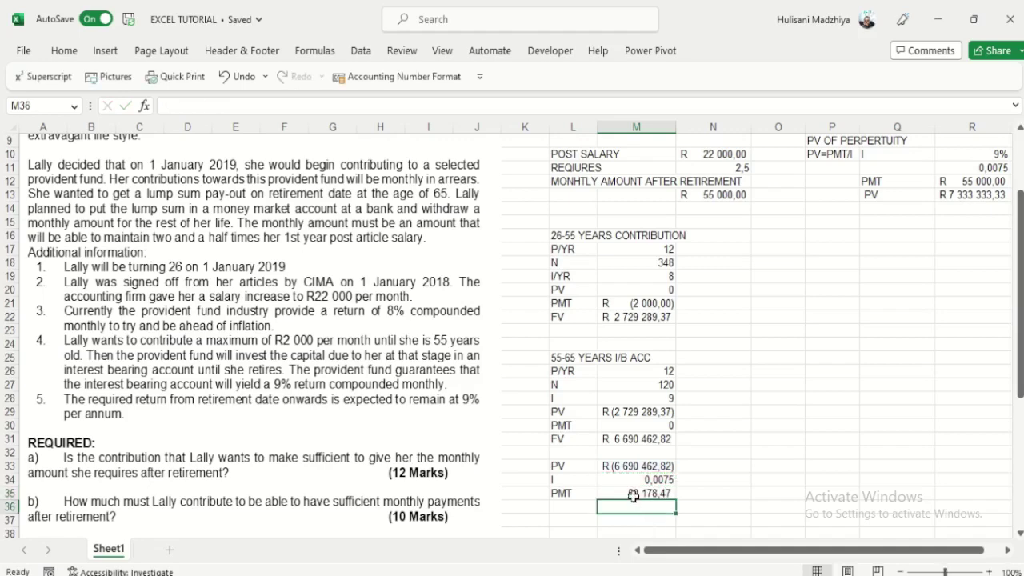
click(633, 492)
click(398, 78)
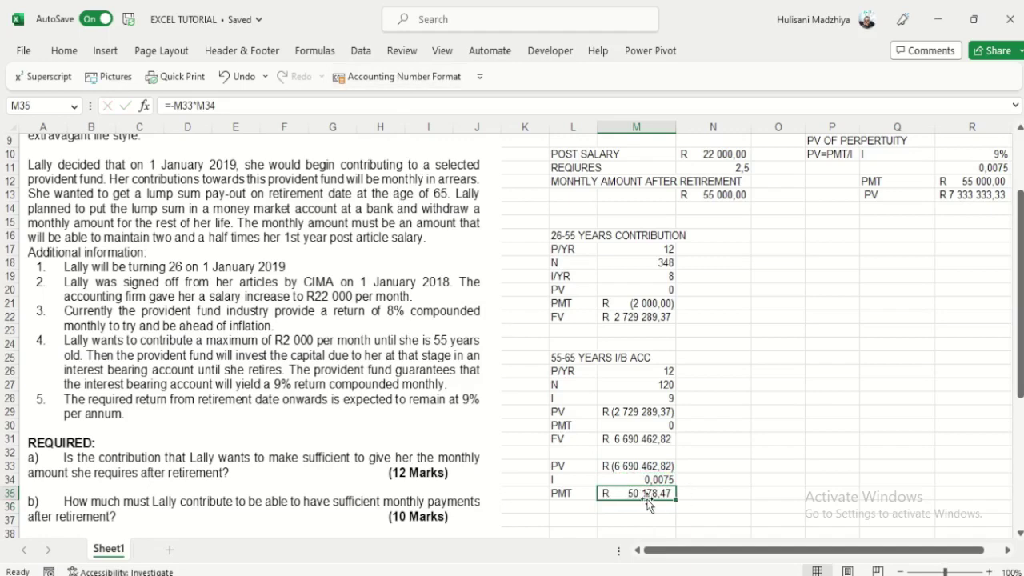
click(584, 453)
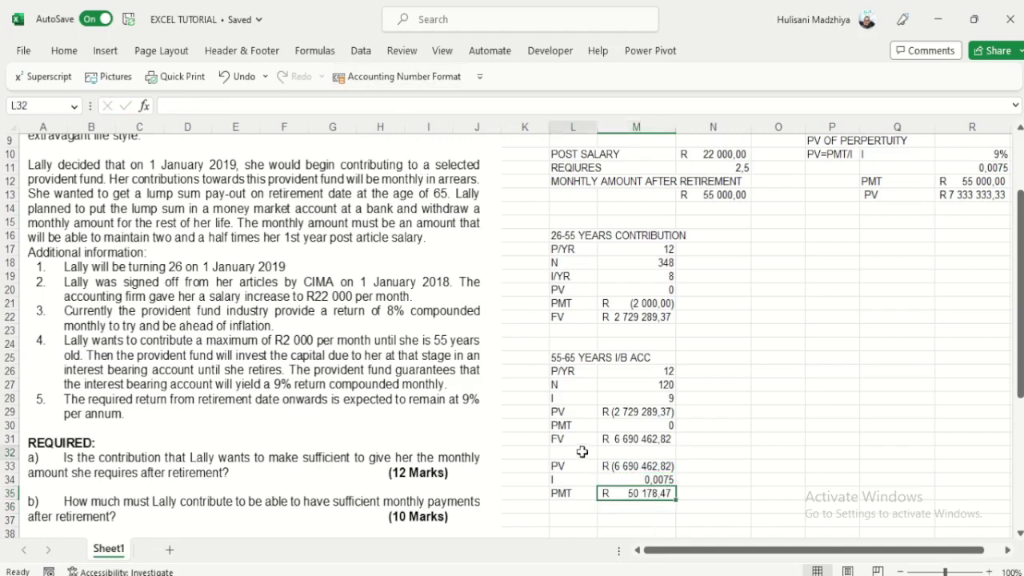
Step: Head the block 65 YEARS ONWARDS and shift the block down one row
text(65)
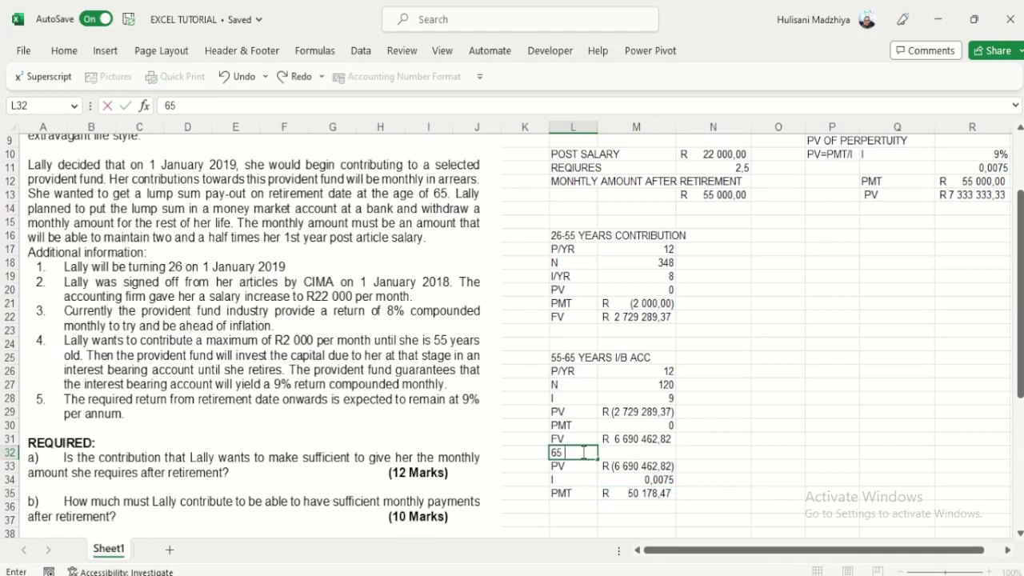
text( YEARS ONW)
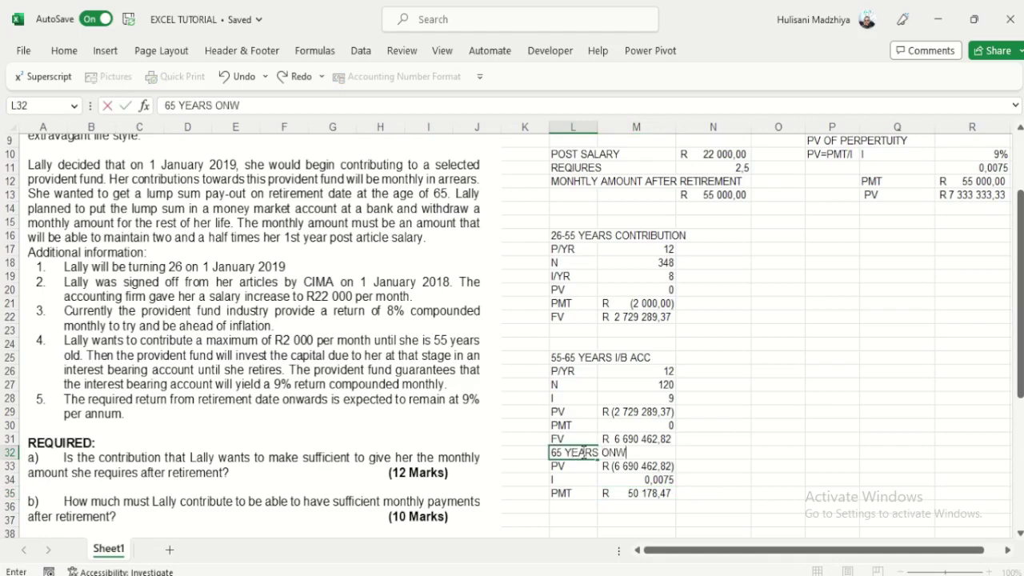
text(R)
key(BackSpace)
text(ARDS)
drag(574, 452, 656, 489)
drag(653, 453, 655, 466)
click(724, 480)
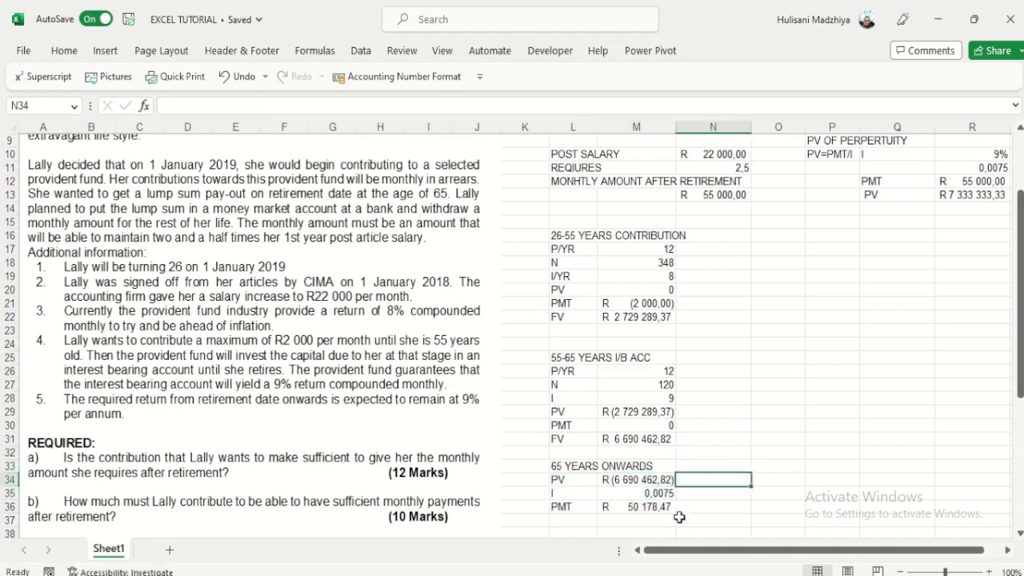
Step: Compare the R 50 178,47 PMT with the required R 55 000,00 and start typing NO! below it
click(644, 494)
click(648, 509)
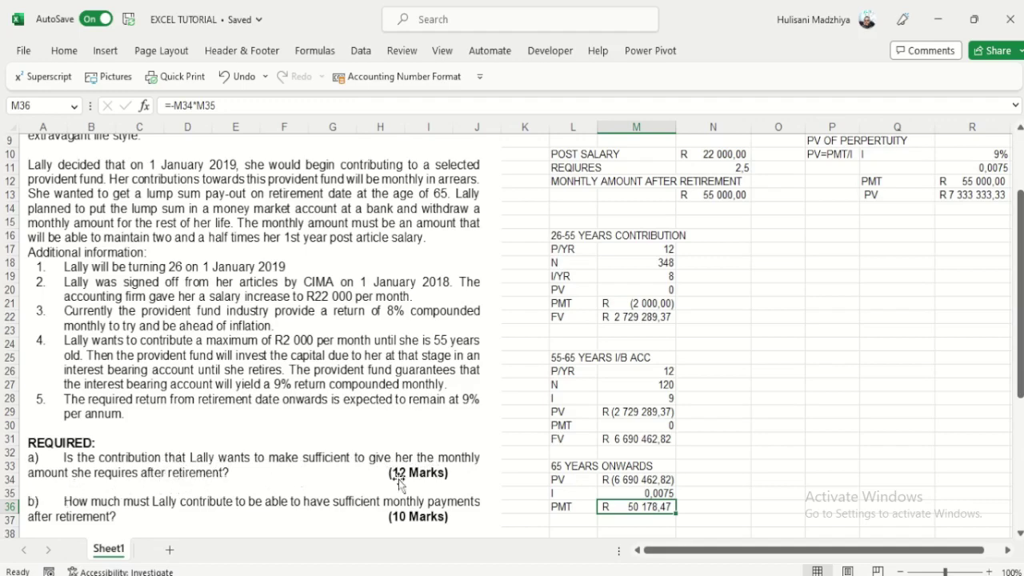
click(715, 194)
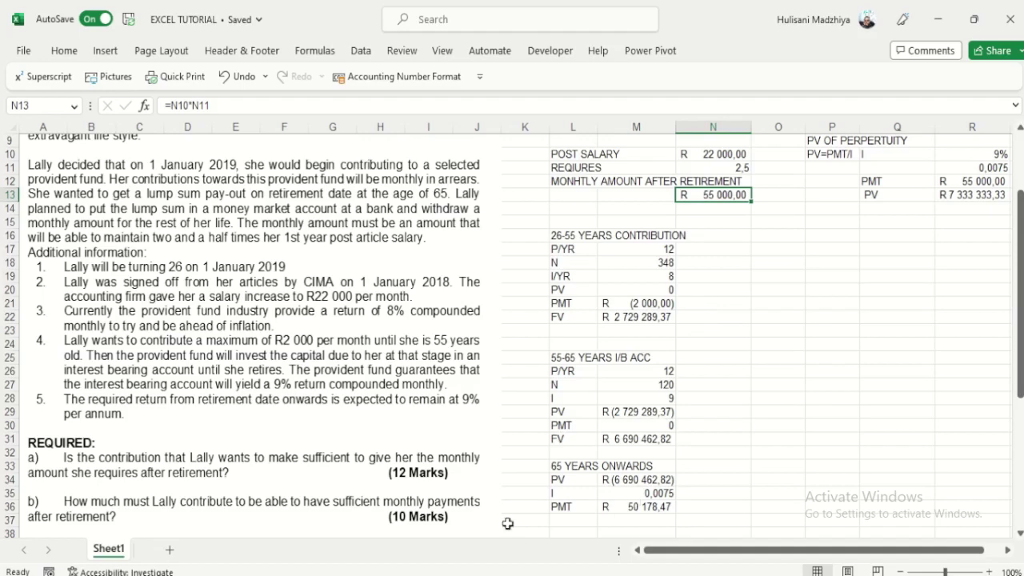
click(647, 507)
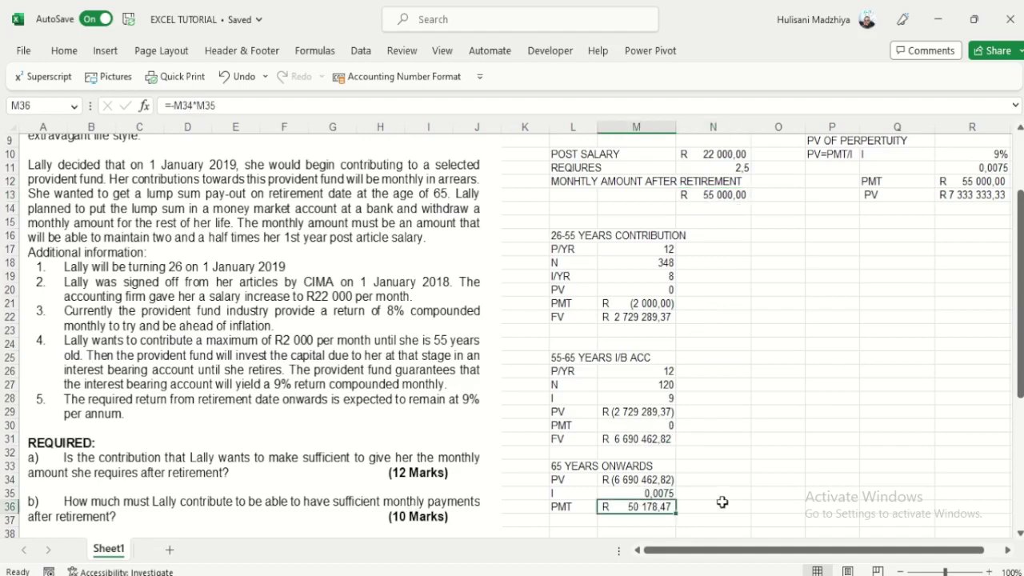
click(576, 521)
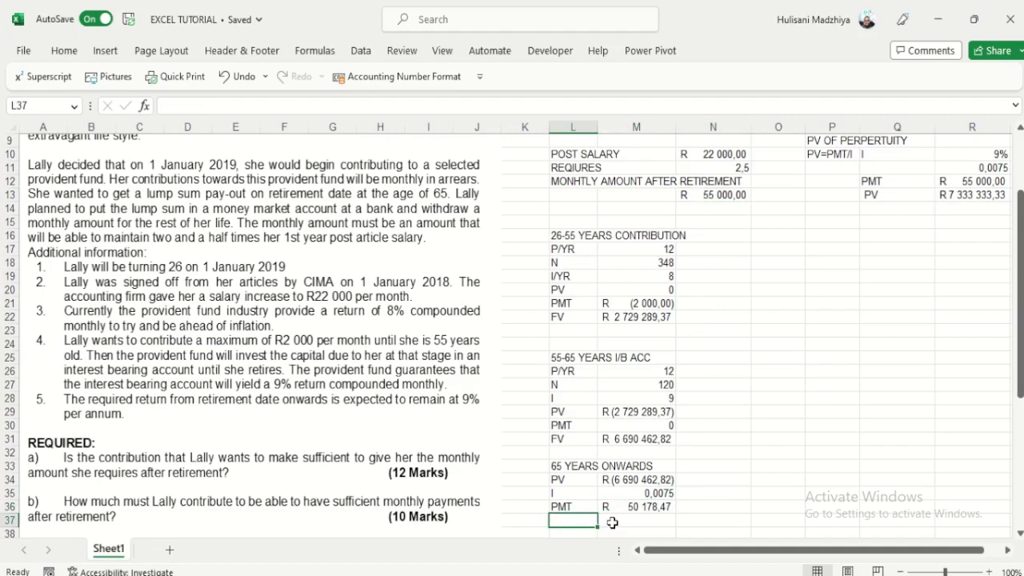
text(NO!)
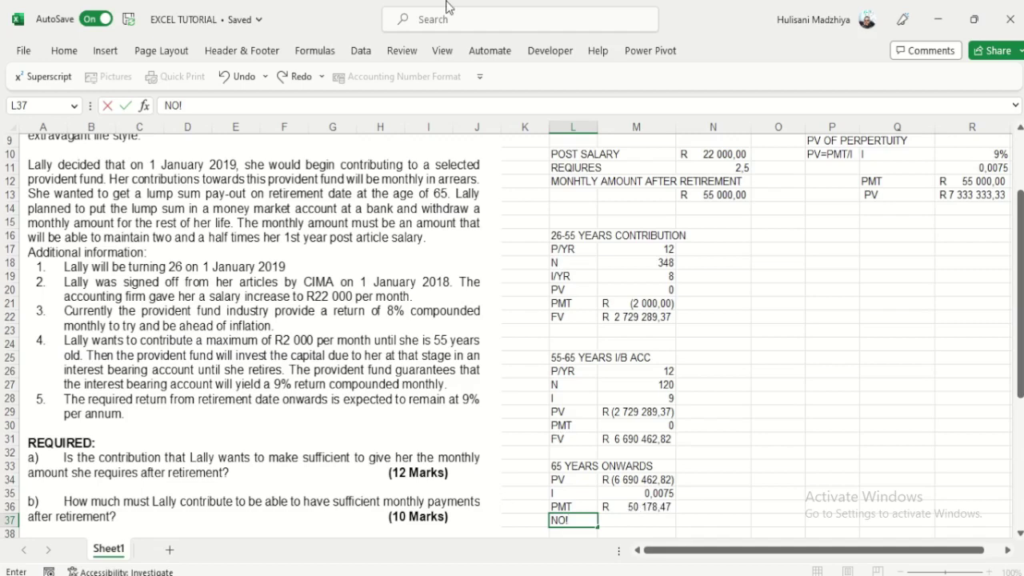
Step: Commit the NO! answer in L37 and scroll down to question (c)
mouse_move(596, 18)
click(411, 44)
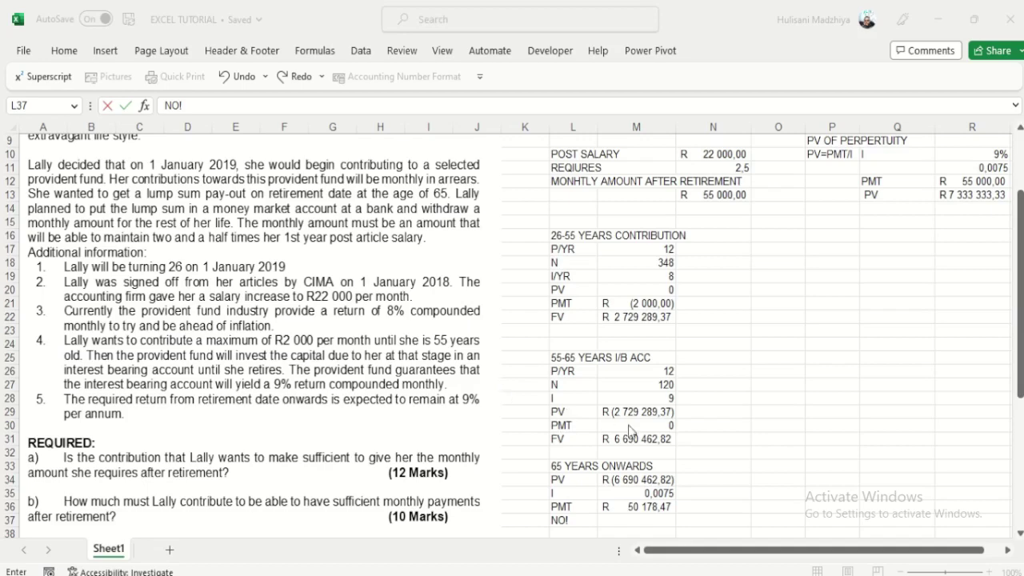
click(645, 508)
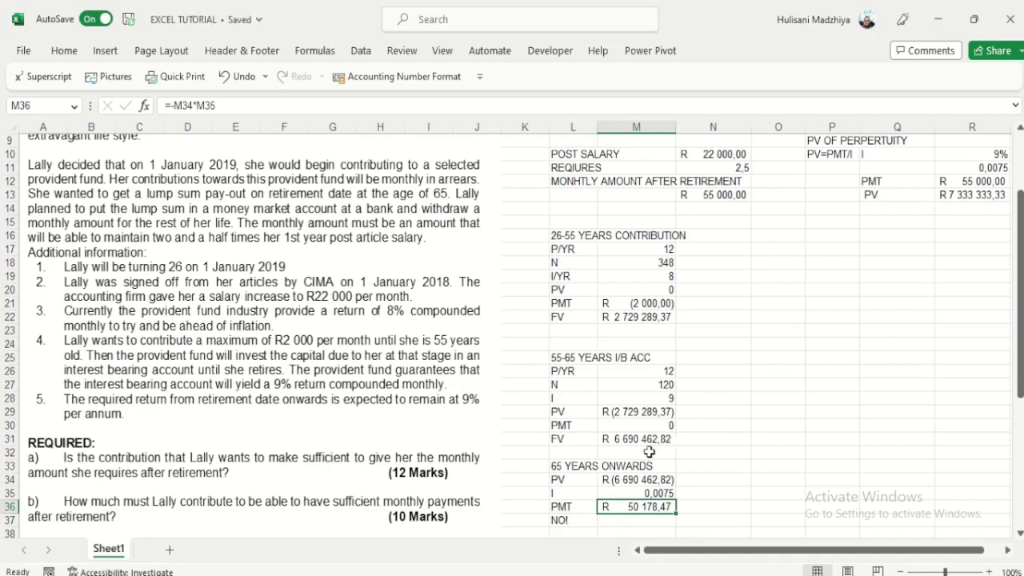
scroll(649, 452, down, 2)
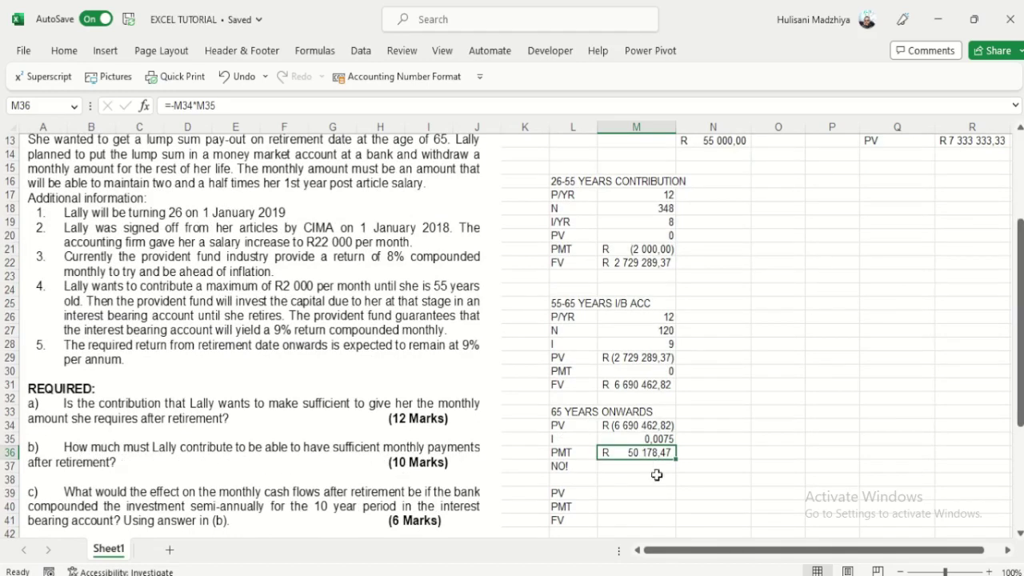
Step: Clear the 65 YEARS ONWARDS block's PV, I and PMT values and its heading
scroll(727, 468, up, 2)
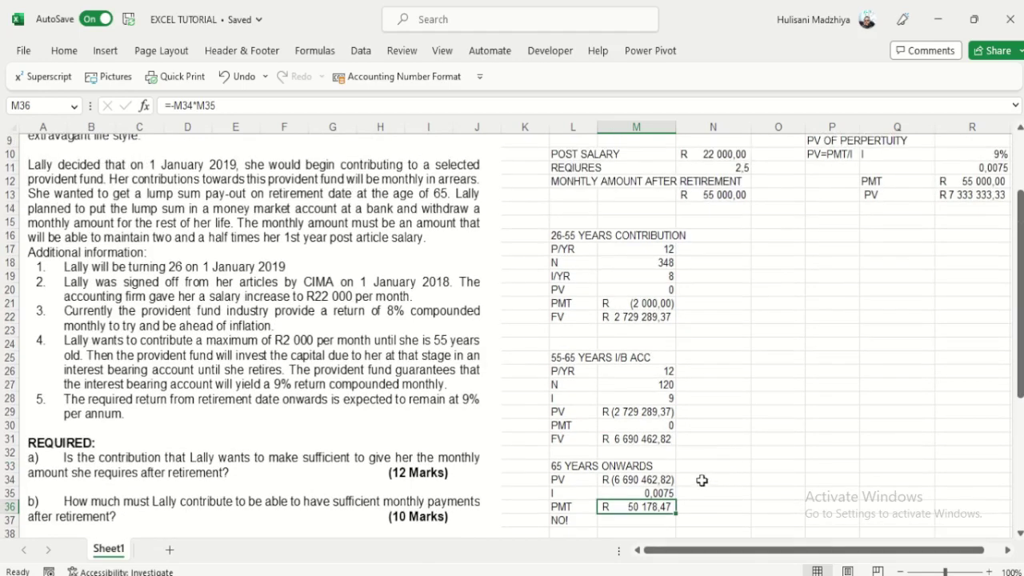
scroll(703, 463, down, 2)
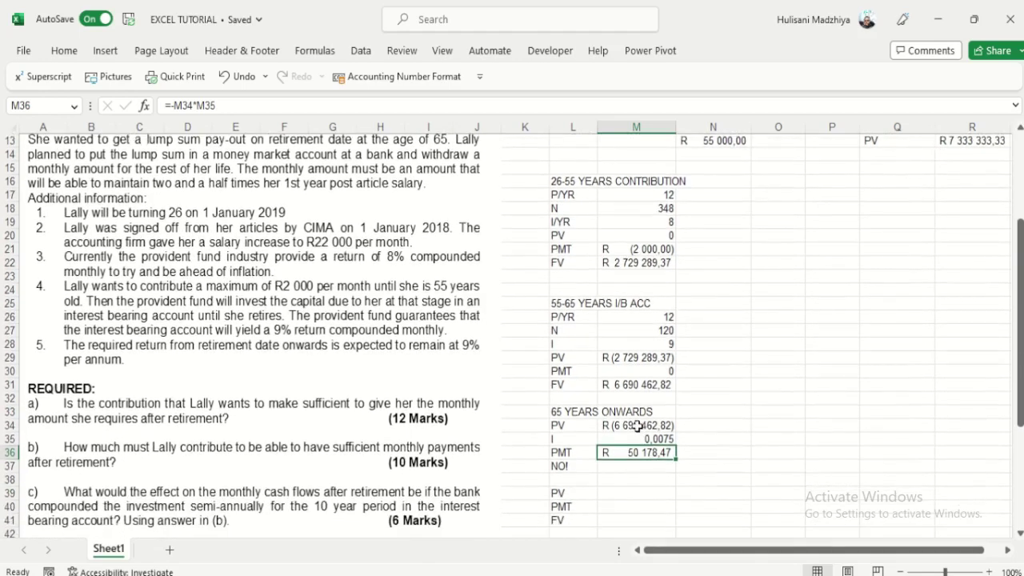
click(638, 426)
drag(638, 426, 638, 450)
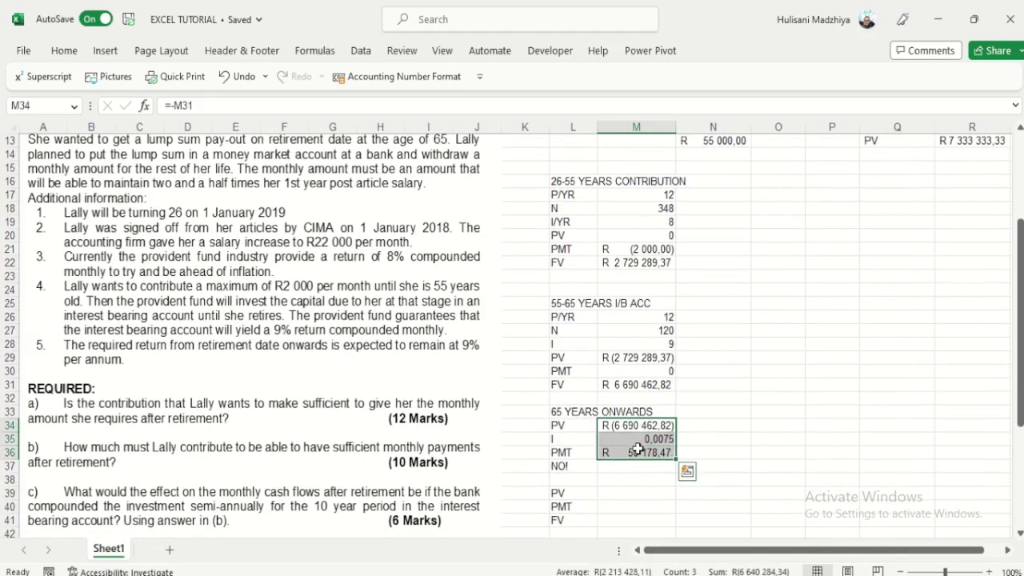
key(Delete)
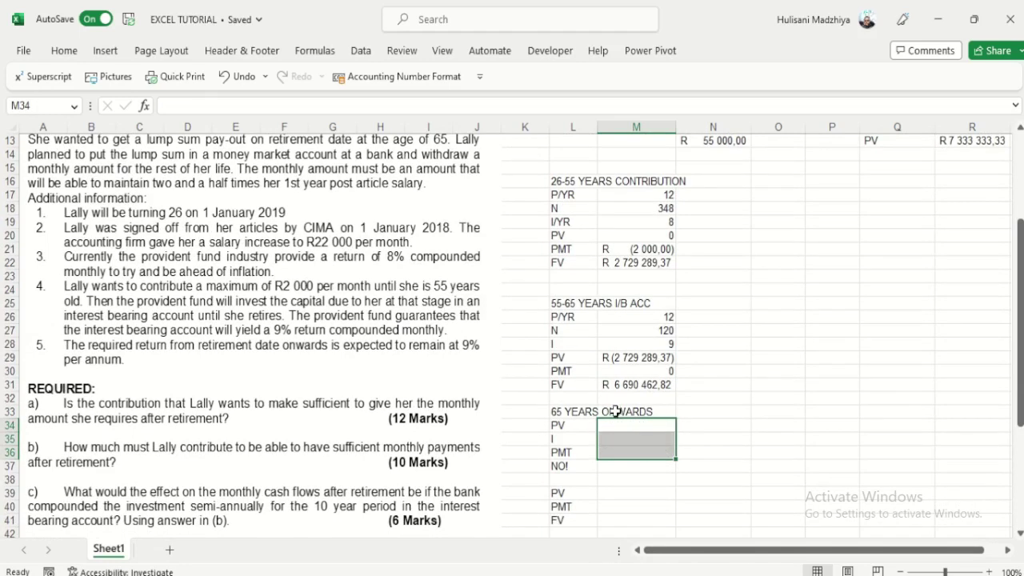
drag(619, 411, 578, 412)
key(Delete)
Step: Clear the values and headings of the 55-65 YEARS I/B ACC and 26-55 YEARS CONTRIBUTION blocks
drag(644, 302, 576, 346)
key(Delete)
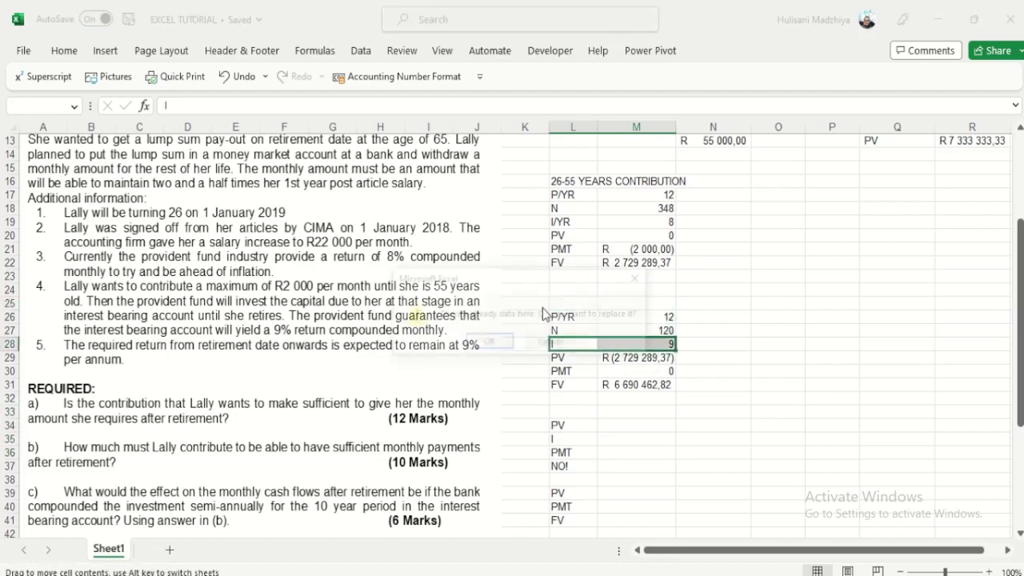
click(569, 343)
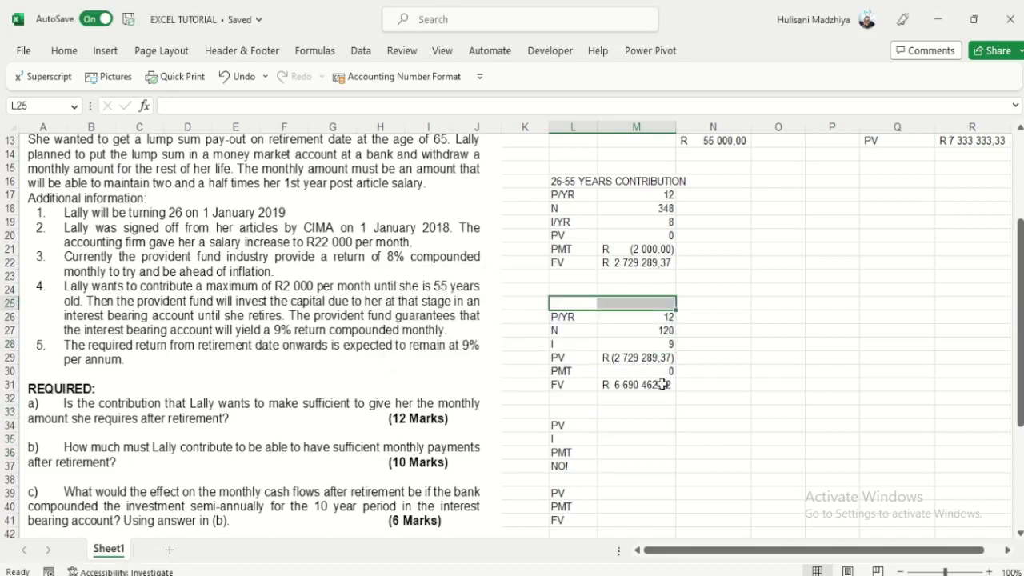
drag(658, 383, 661, 314)
key(Delete)
drag(635, 197, 662, 255)
key(Delete)
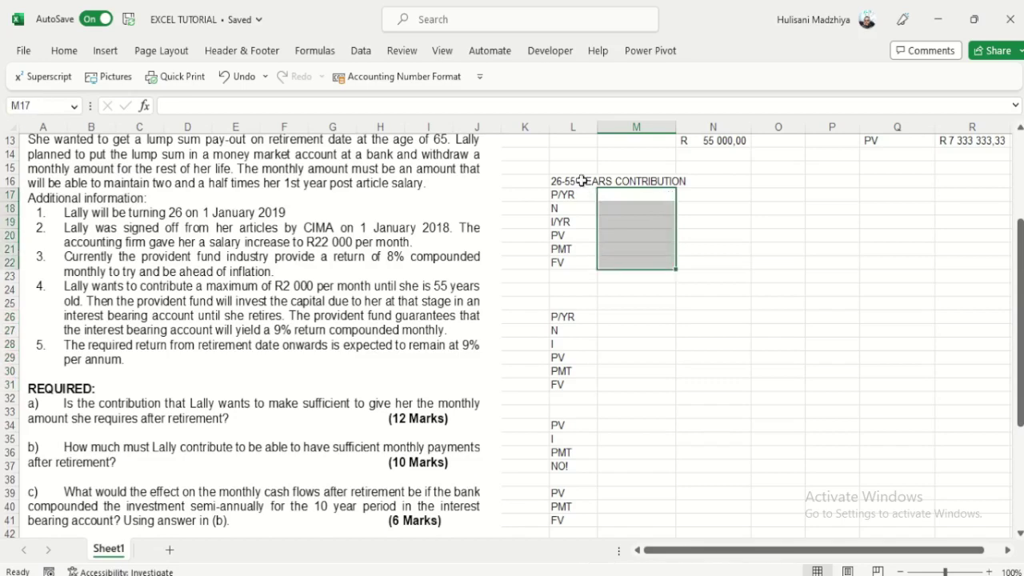
click(588, 181)
key(Delete)
scroll(708, 390, up, 3)
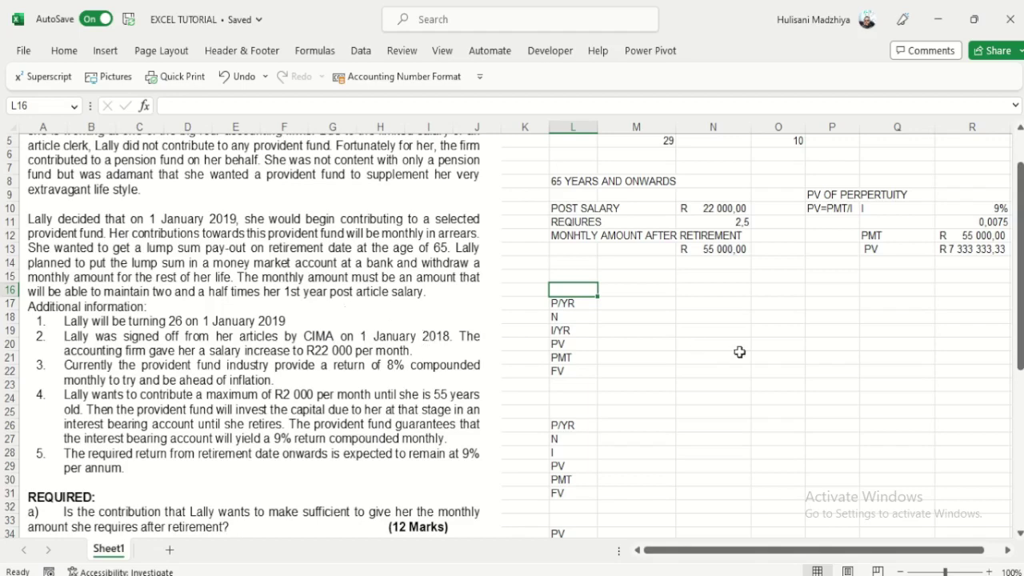
scroll(739, 352, up, 2)
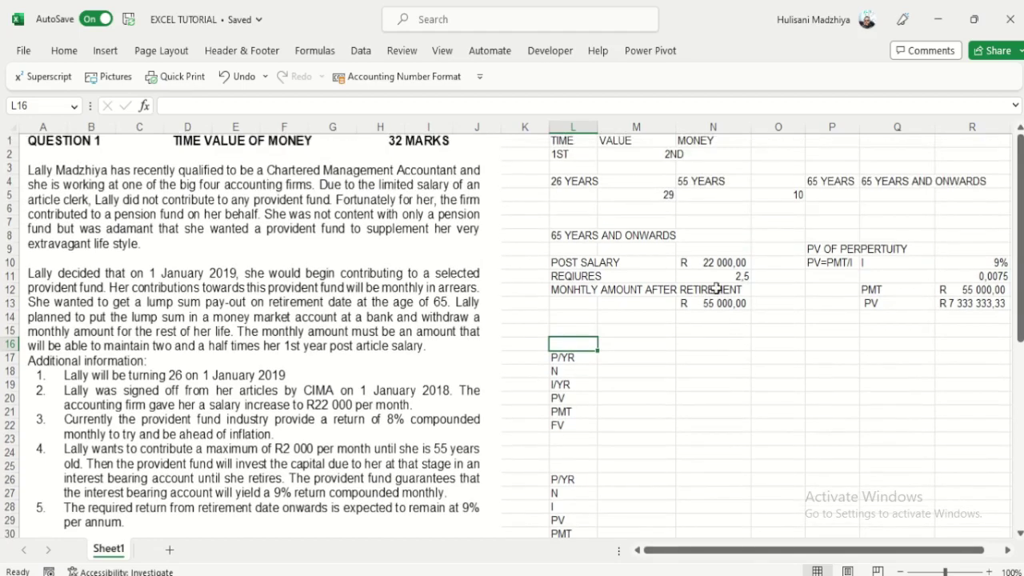
scroll(694, 344, down, 3)
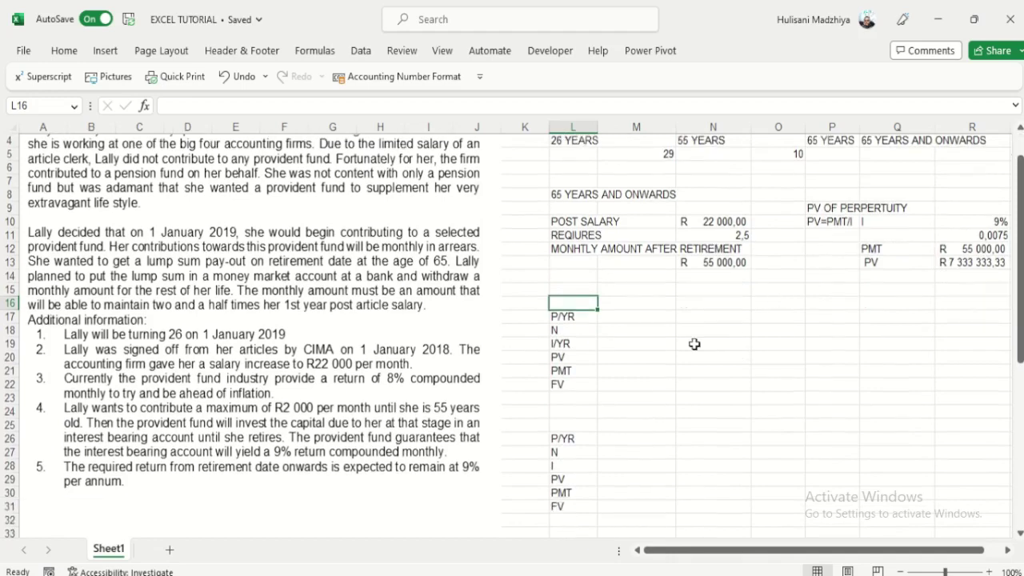
scroll(695, 344, up, 3)
scroll(697, 345, down, 3)
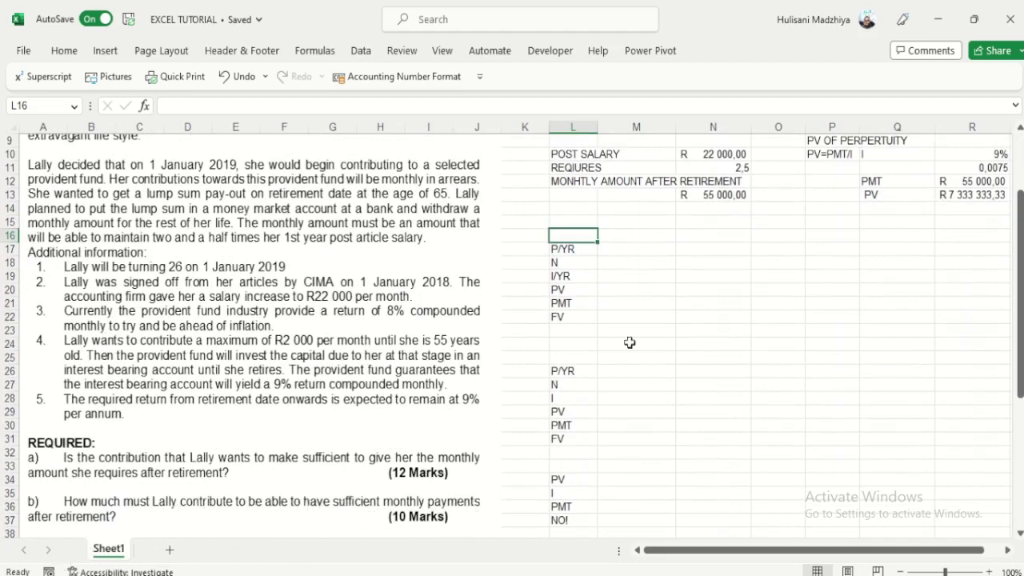
click(682, 306)
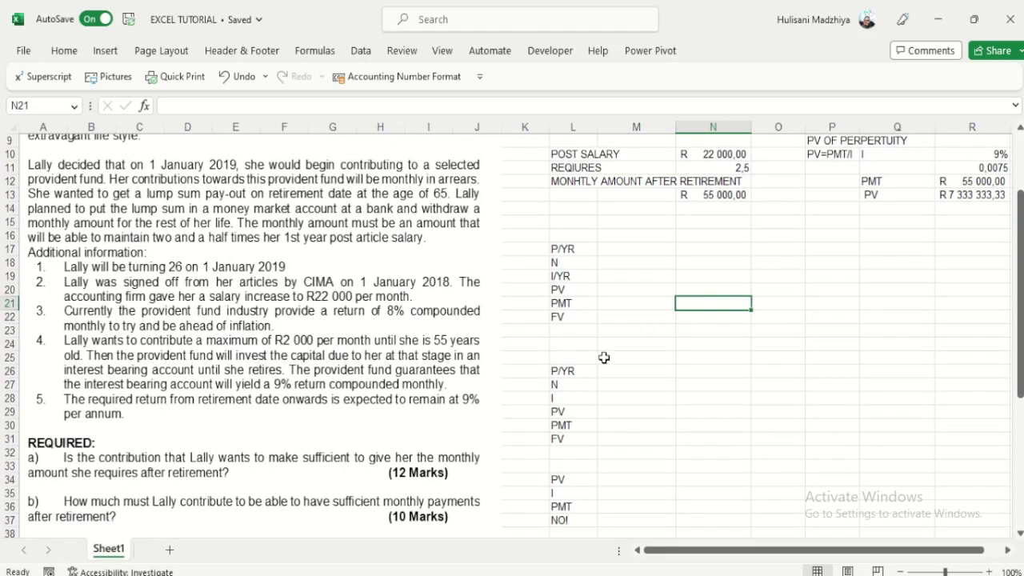
scroll(608, 349, up, 2)
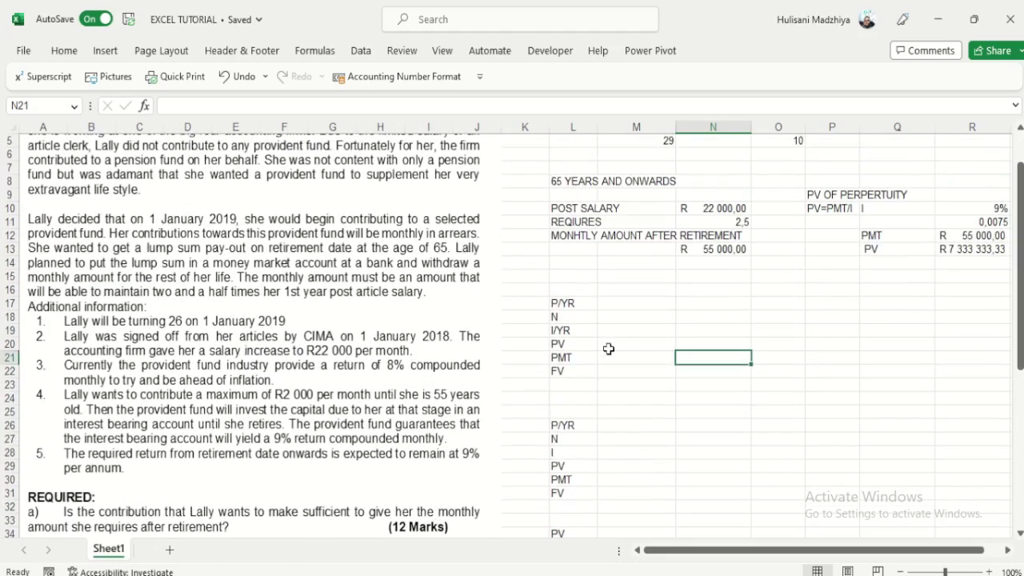
click(716, 249)
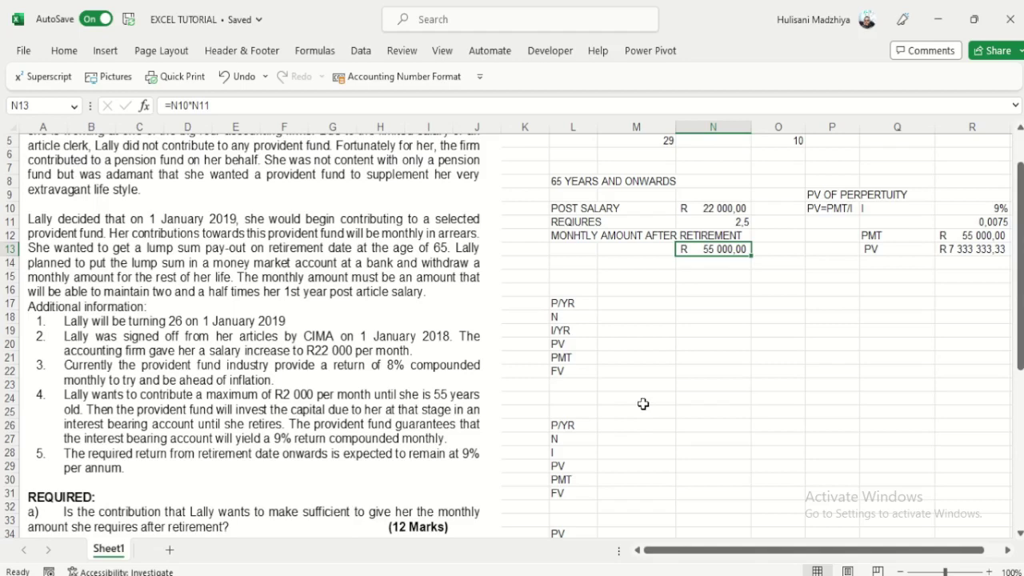
click(978, 248)
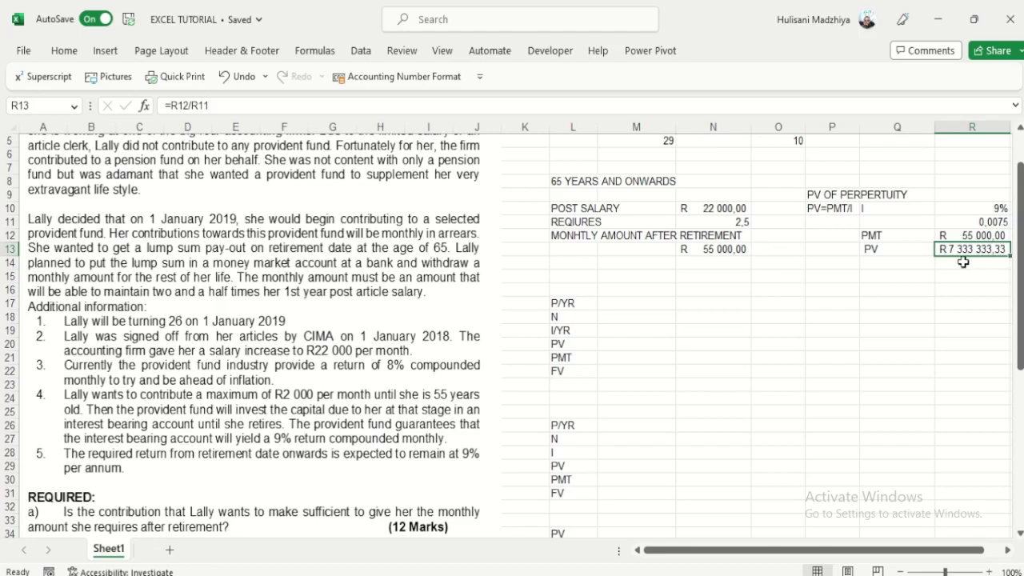
click(722, 249)
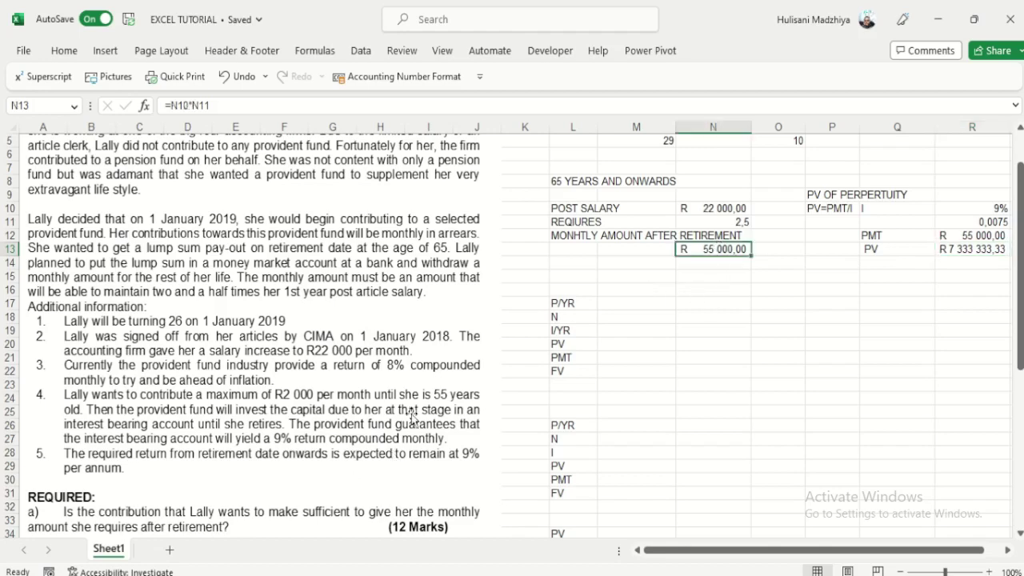
scroll(411, 413, down, 1)
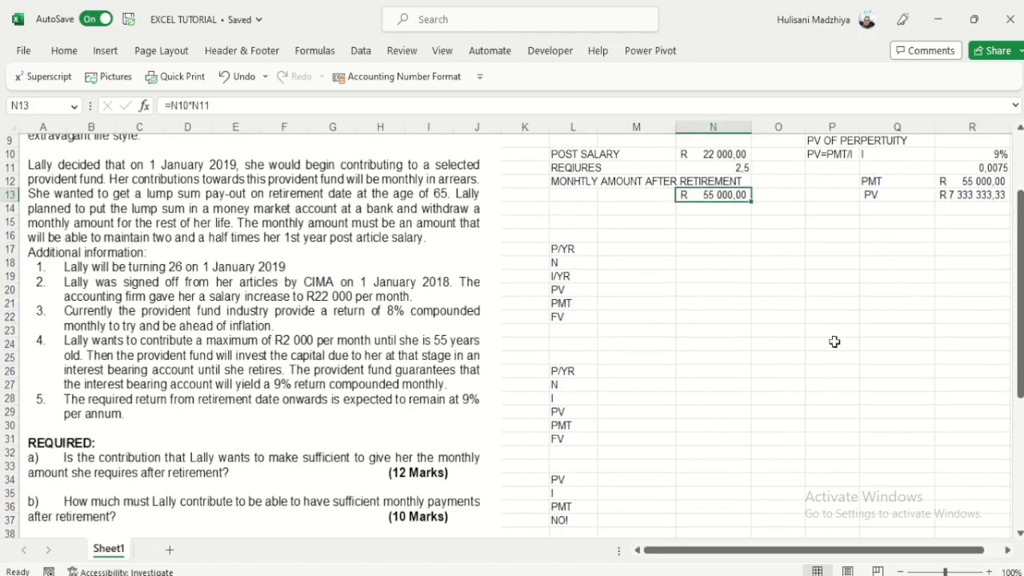
scroll(850, 303, up, 1)
scroll(850, 303, up, 2)
drag(602, 237, 1000, 308)
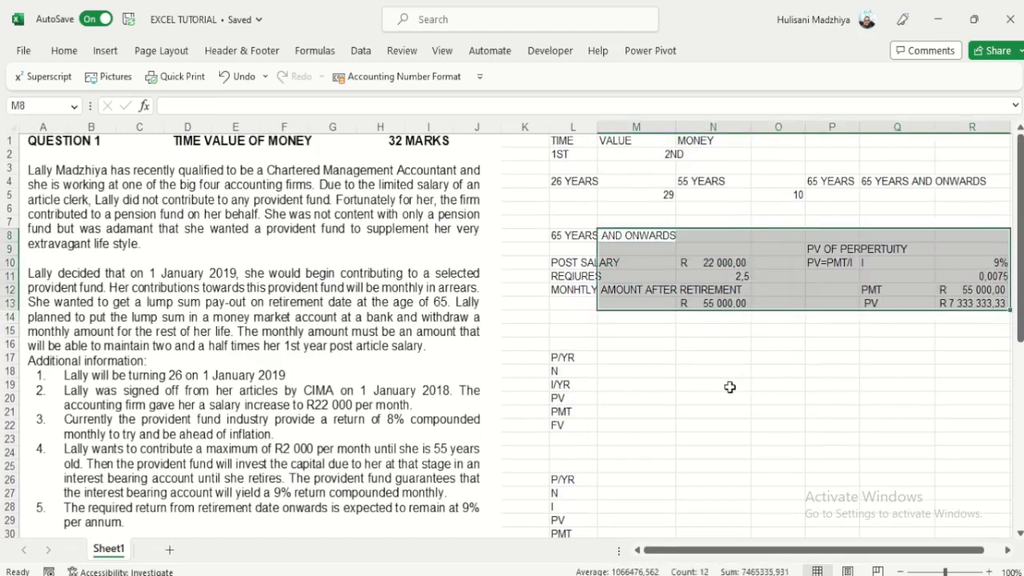
click(719, 304)
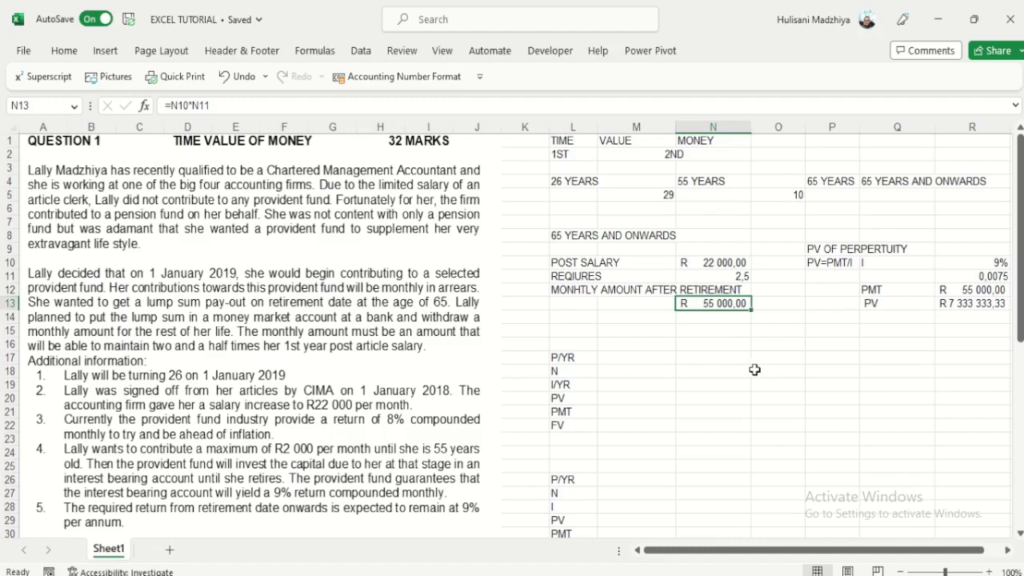
click(970, 305)
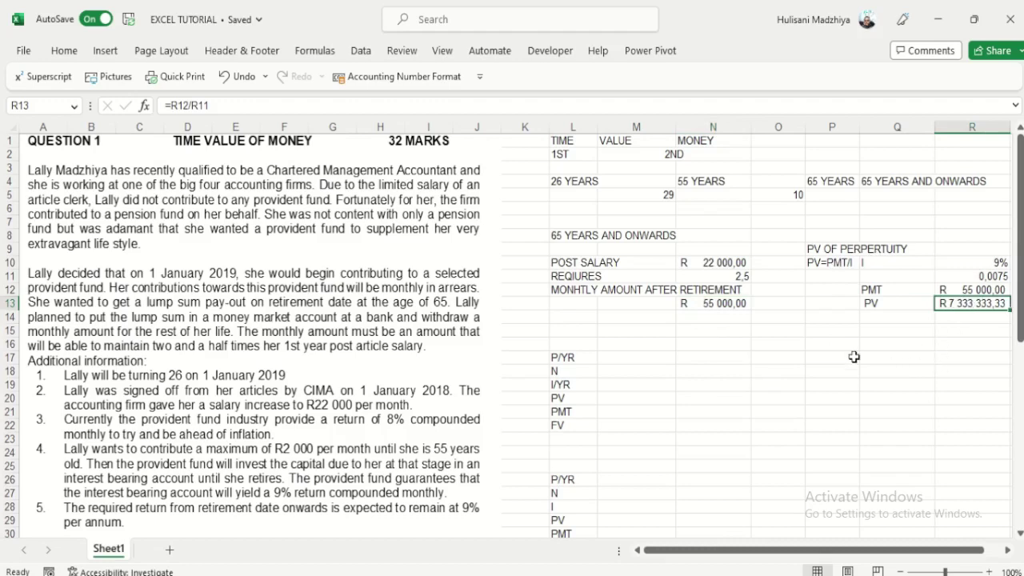
scroll(632, 316, down, 3)
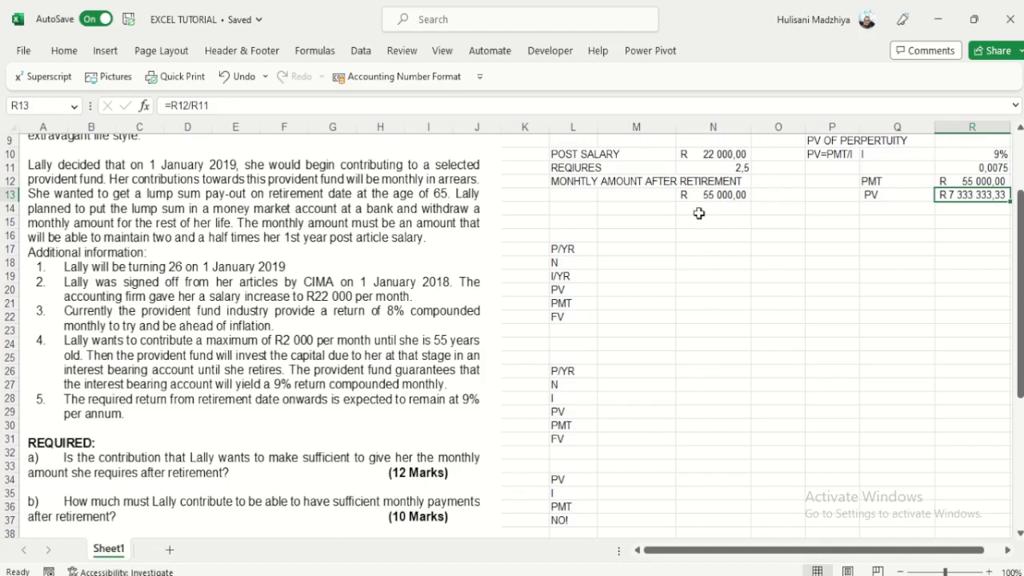
scroll(698, 213, up, 2)
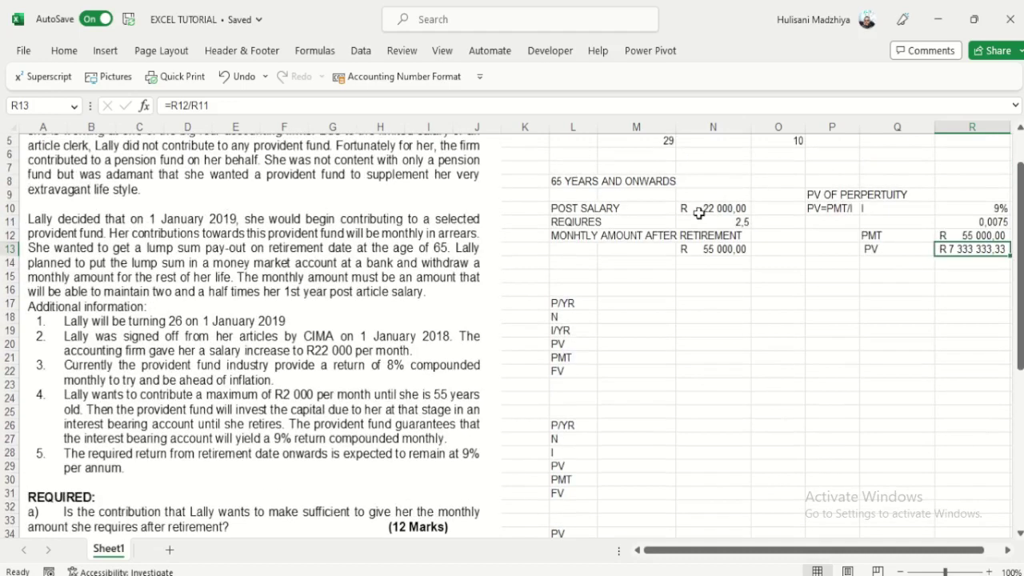
scroll(698, 212, down, 2)
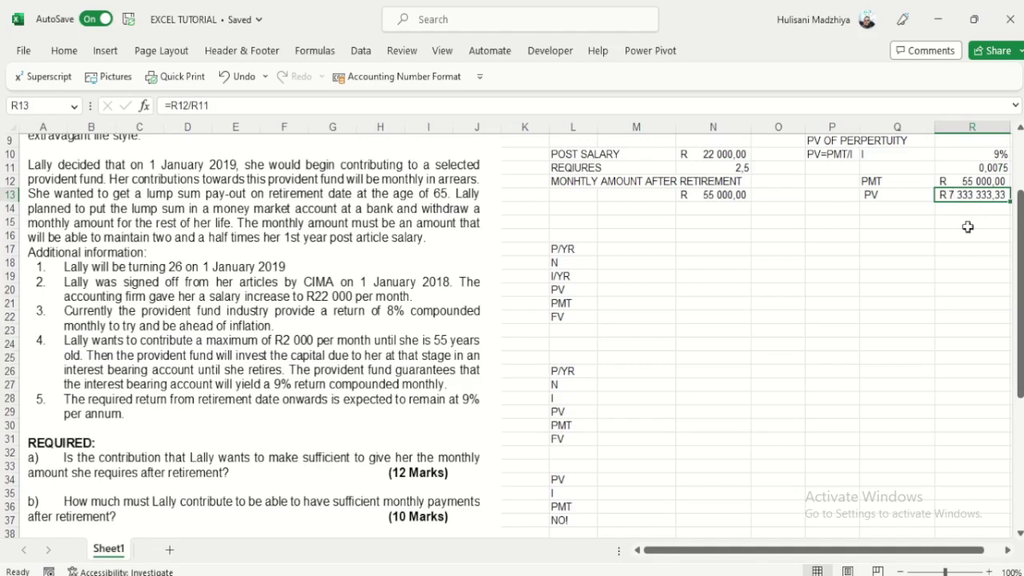
Step: Type the heading 55-65 YEARS above the middle block
click(581, 236)
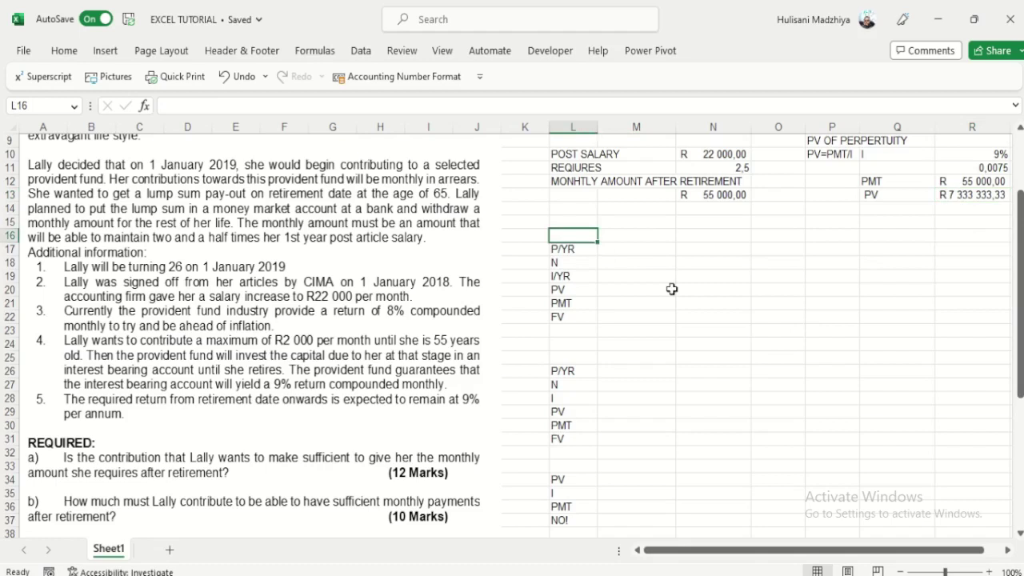
text(55-65)
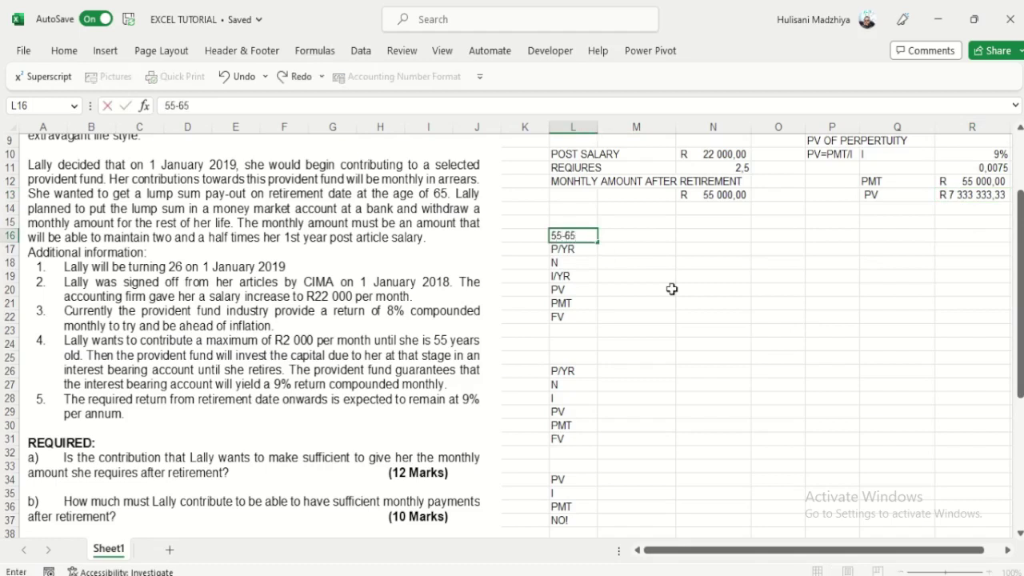
text( YEARS)
click(673, 294)
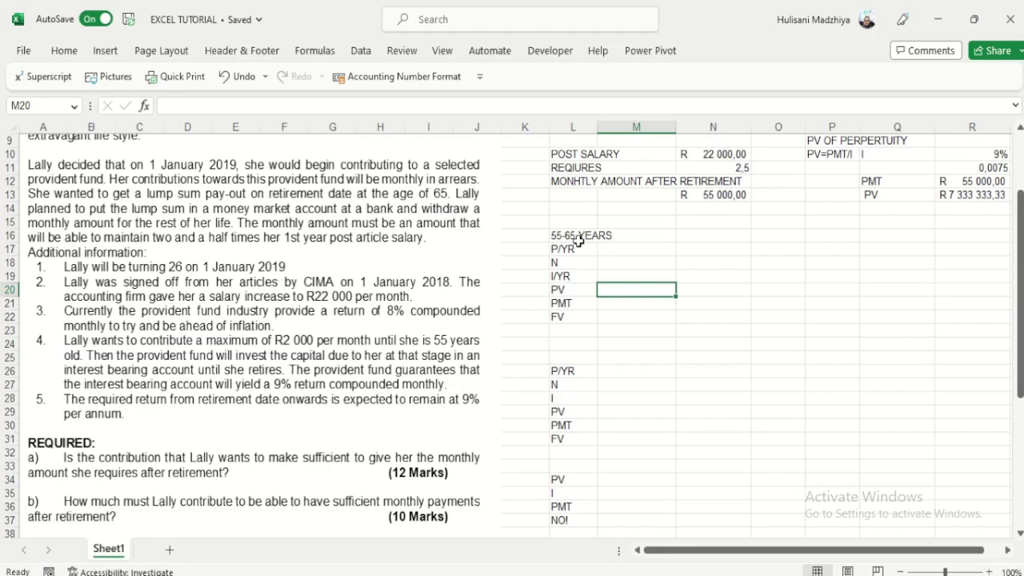
Step: Link the block's FV in M22 to the perpetuity PV, showing R 7 333 333,33
click(618, 316)
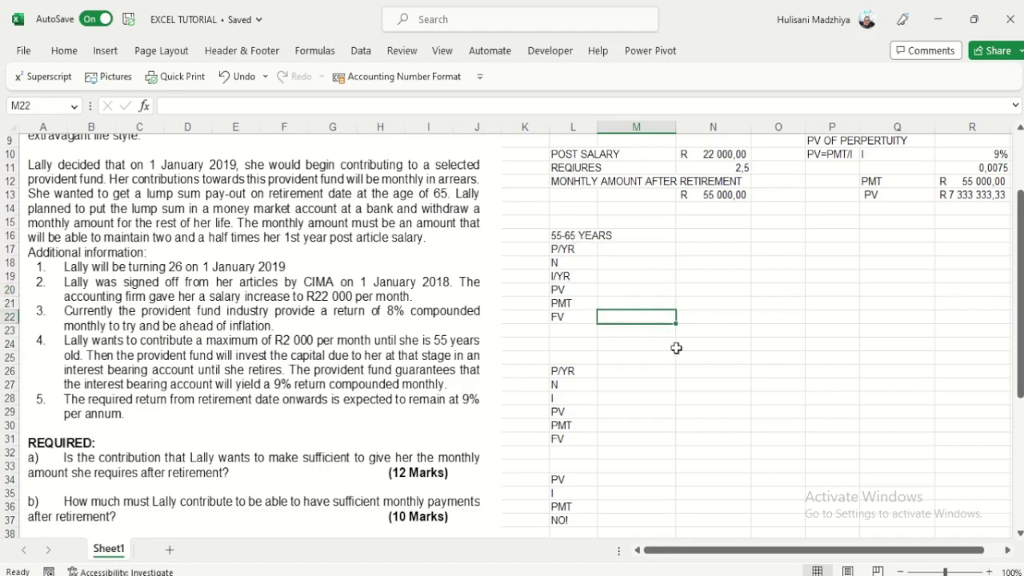
text(=)
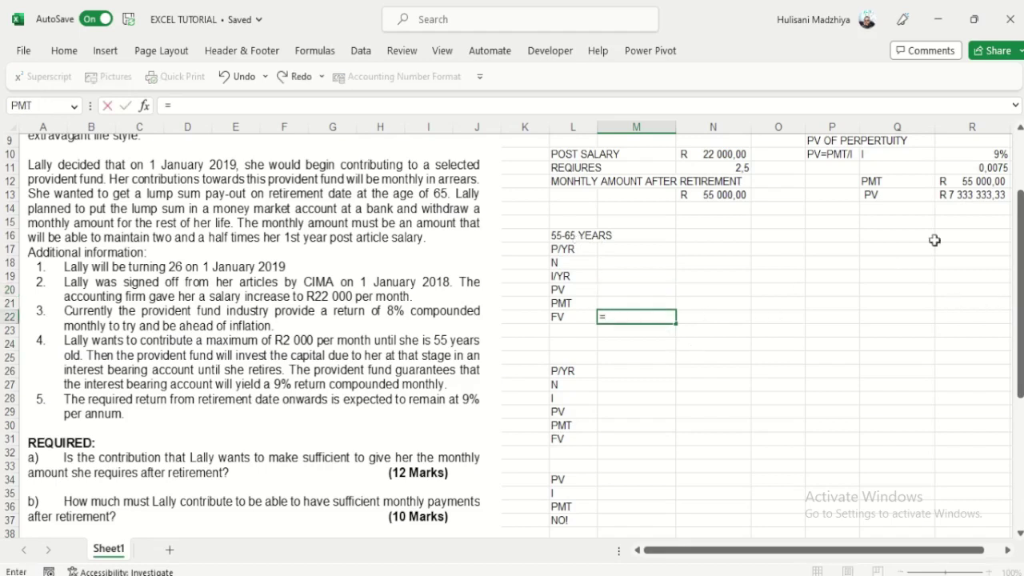
click(950, 196)
key(Return)
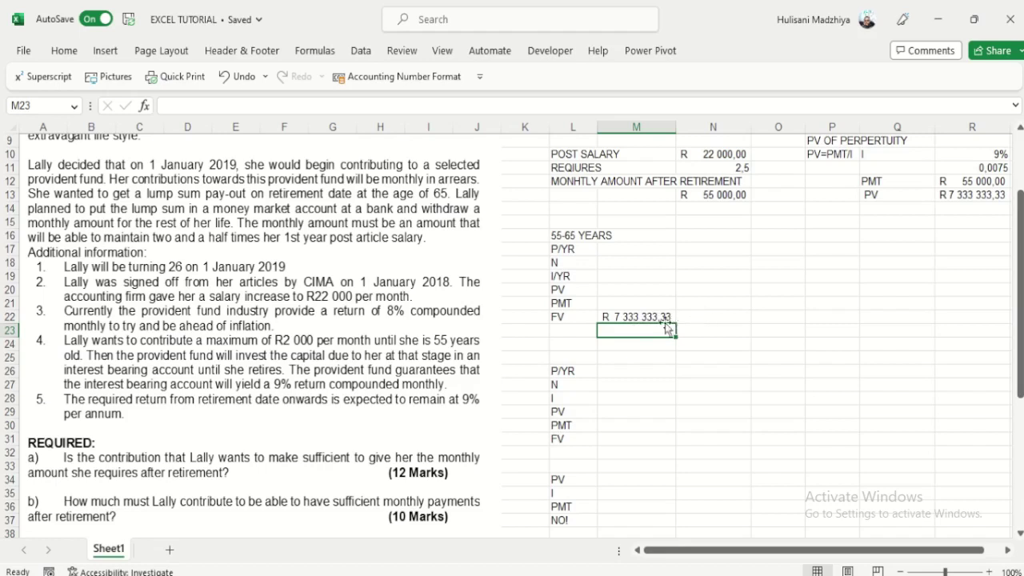
click(618, 293)
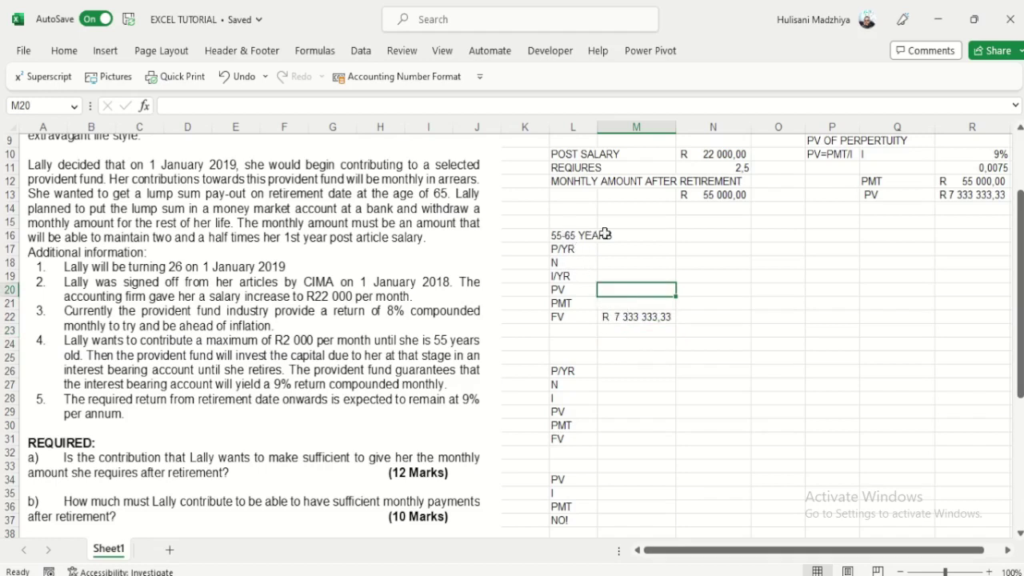
click(625, 318)
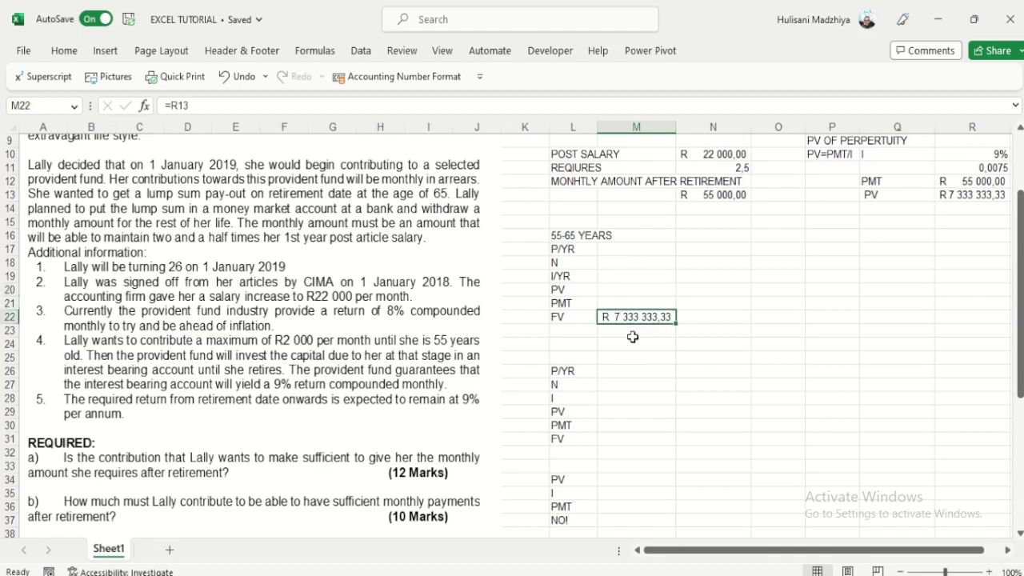
click(611, 251)
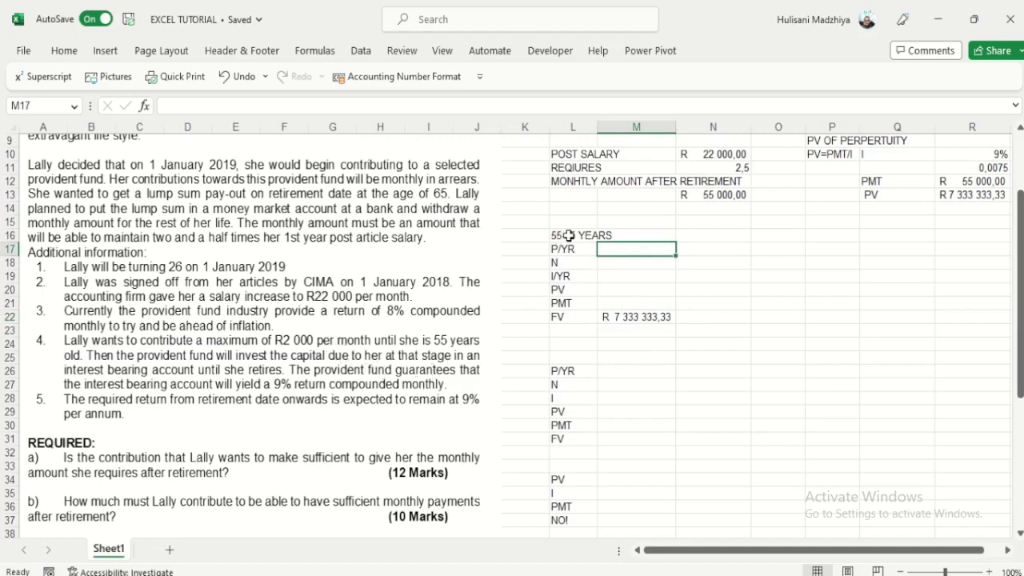
Step: Check the 10-year span from 55 to 65 and enter P/YR 12
scroll(701, 242, up, 2)
scroll(701, 242, up, 2)
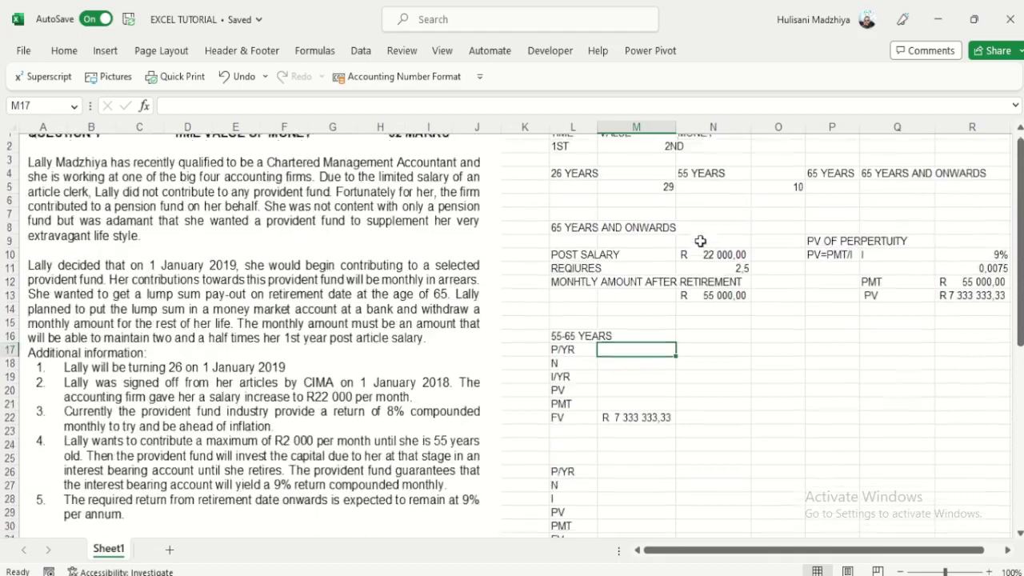
click(787, 194)
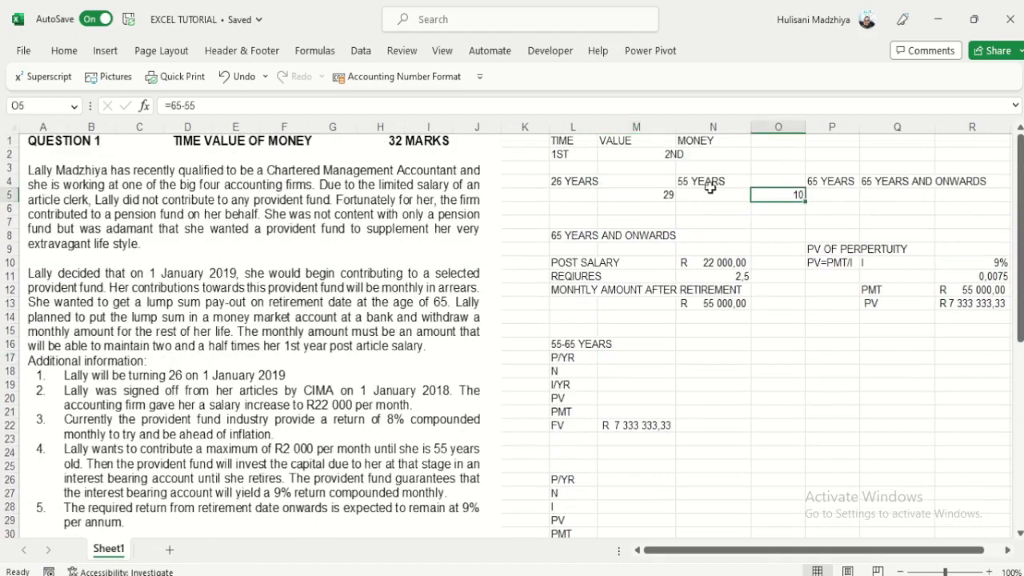
scroll(750, 216, down, 2)
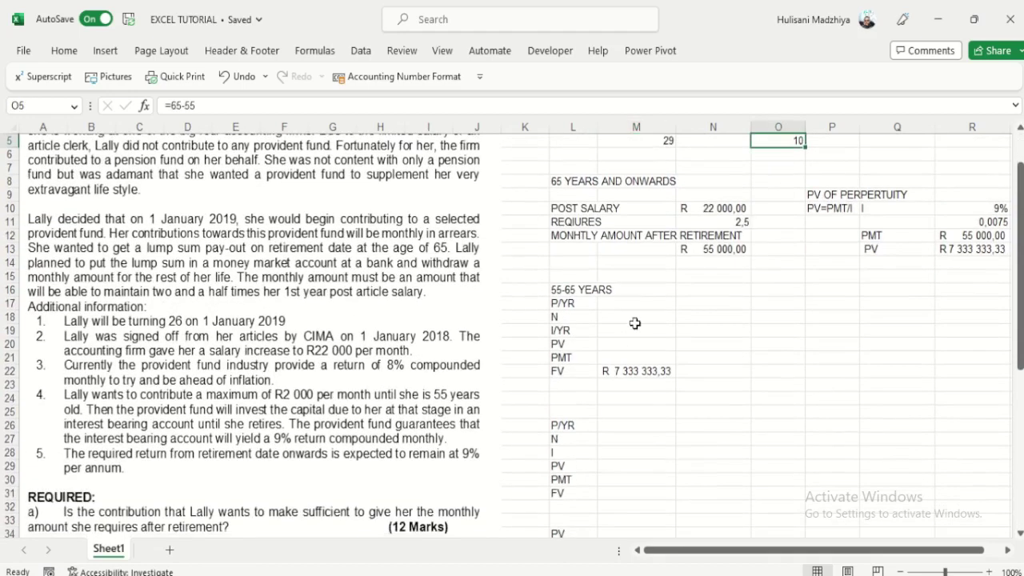
click(638, 305)
click(642, 314)
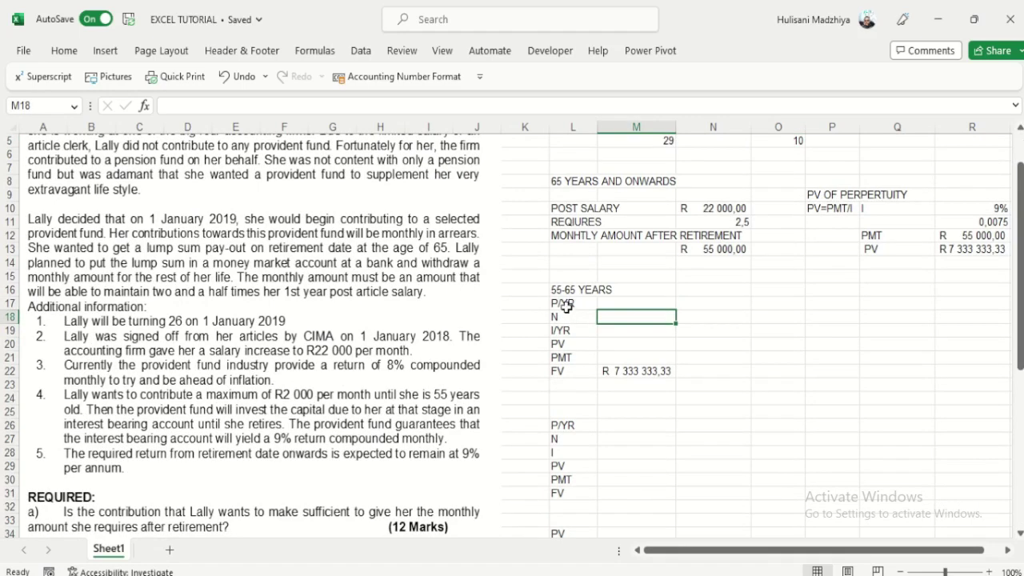
click(615, 305)
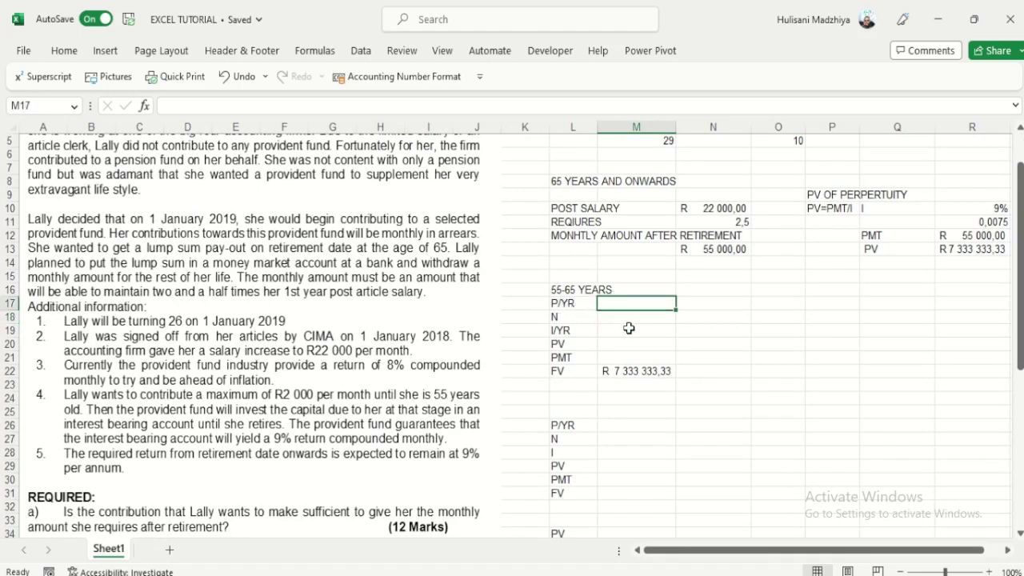
text(12)
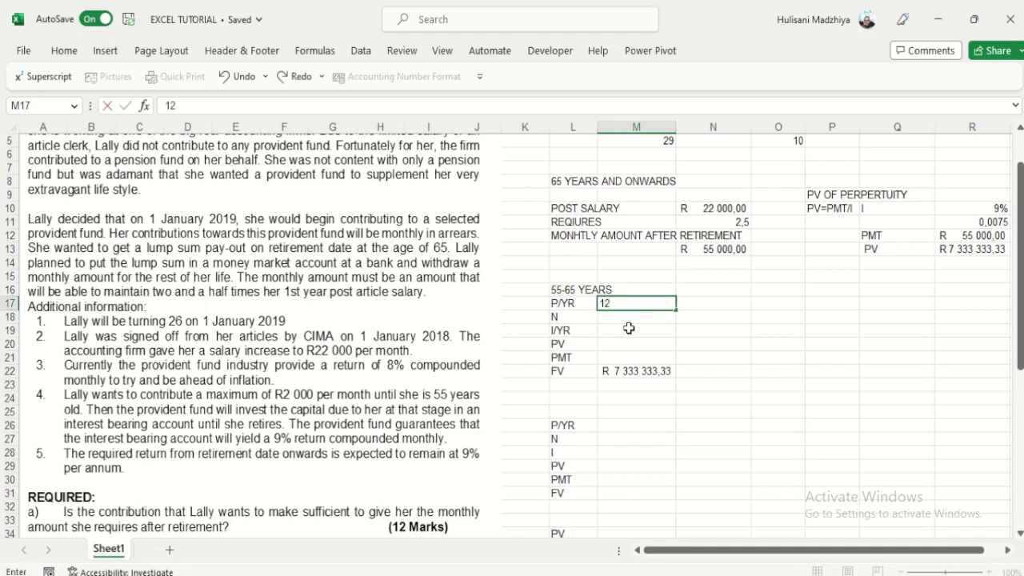
key(Return)
Step: Set N to =M17*O5, giving 120 monthly periods
text(=)
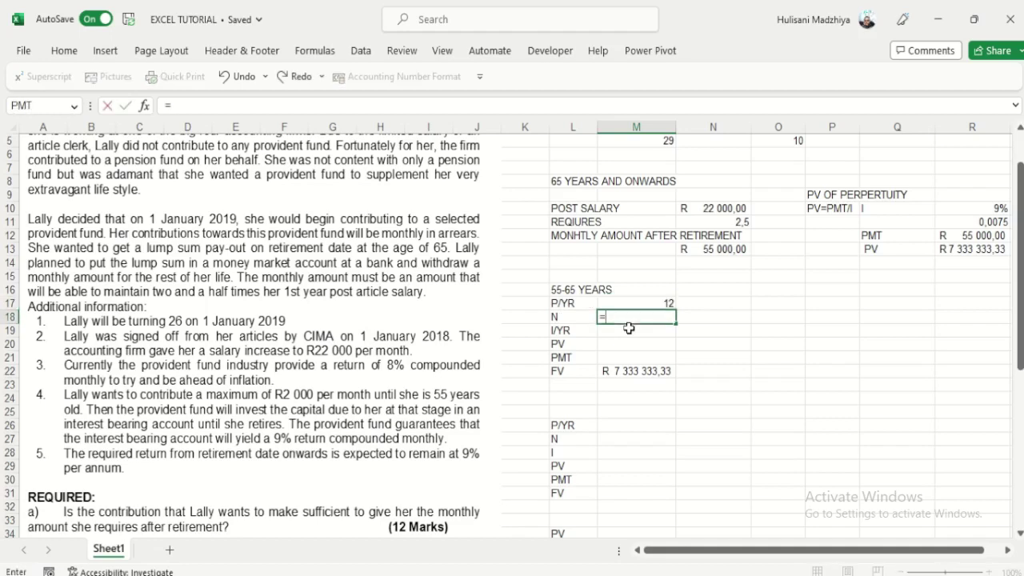
click(667, 303)
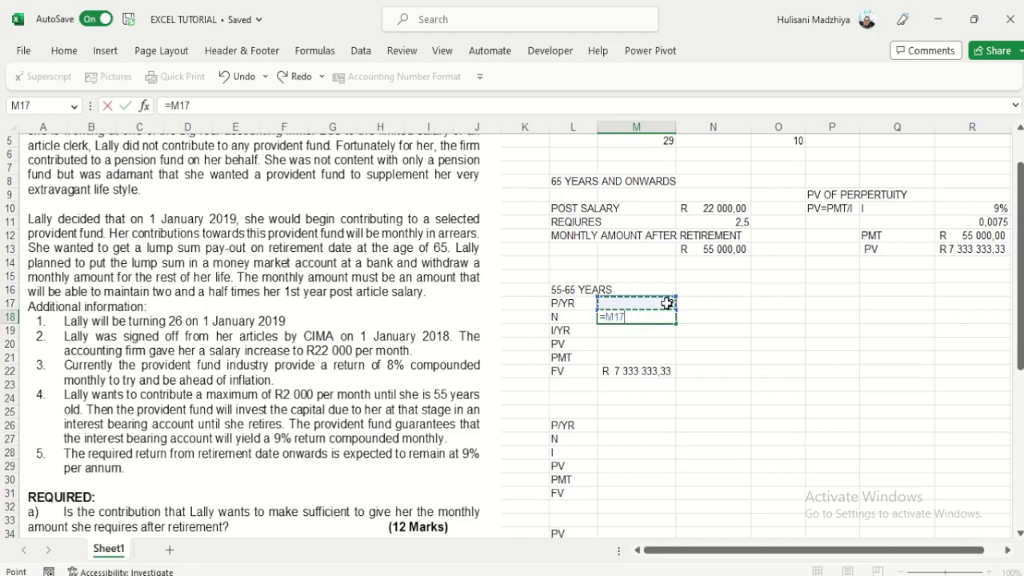
text(*)
scroll(667, 303, up, 2)
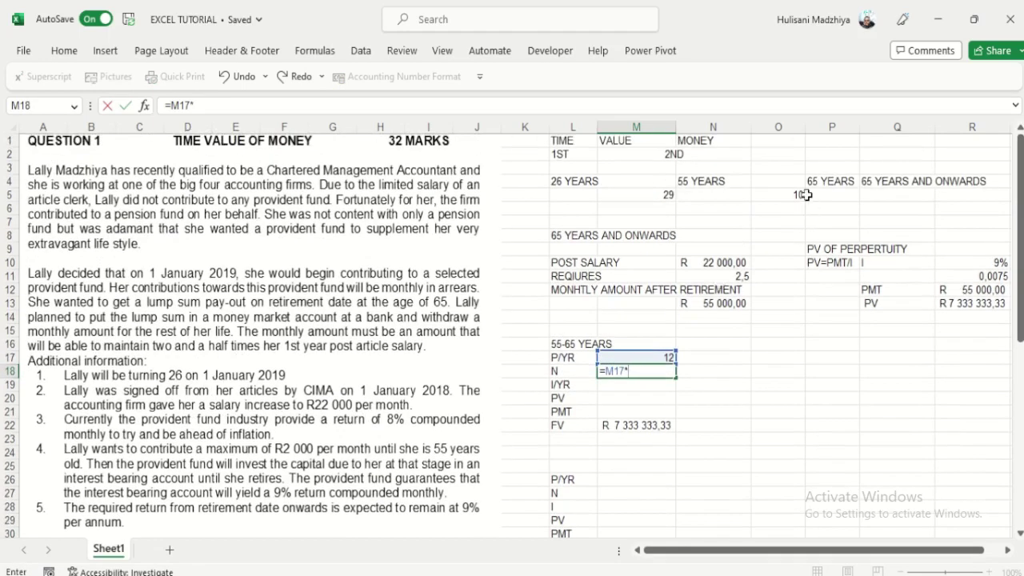
click(799, 194)
key(Return)
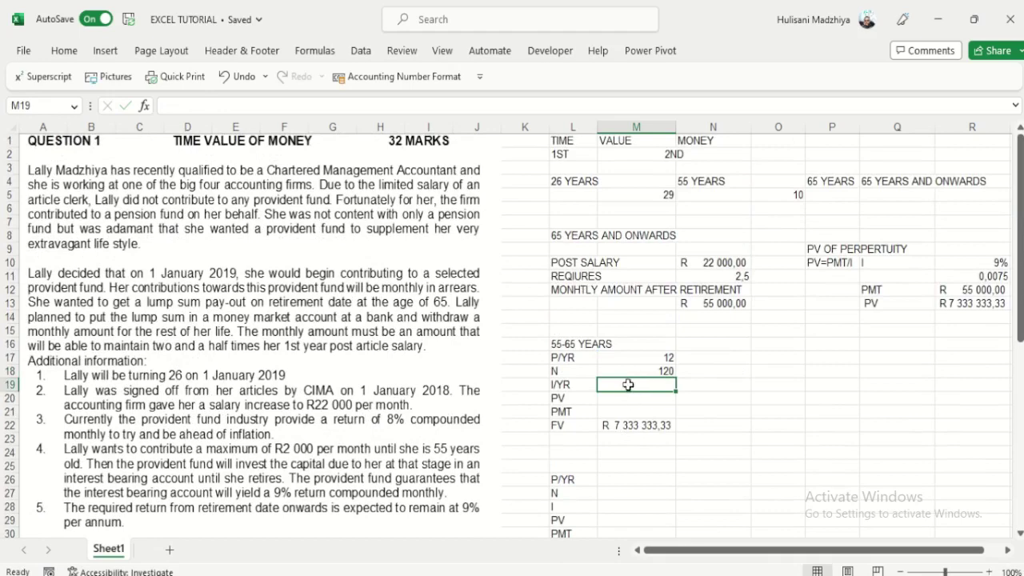
Step: Enter I/YR 9 and a PMT of 0, leaving PV blank for the calculator
text(9)
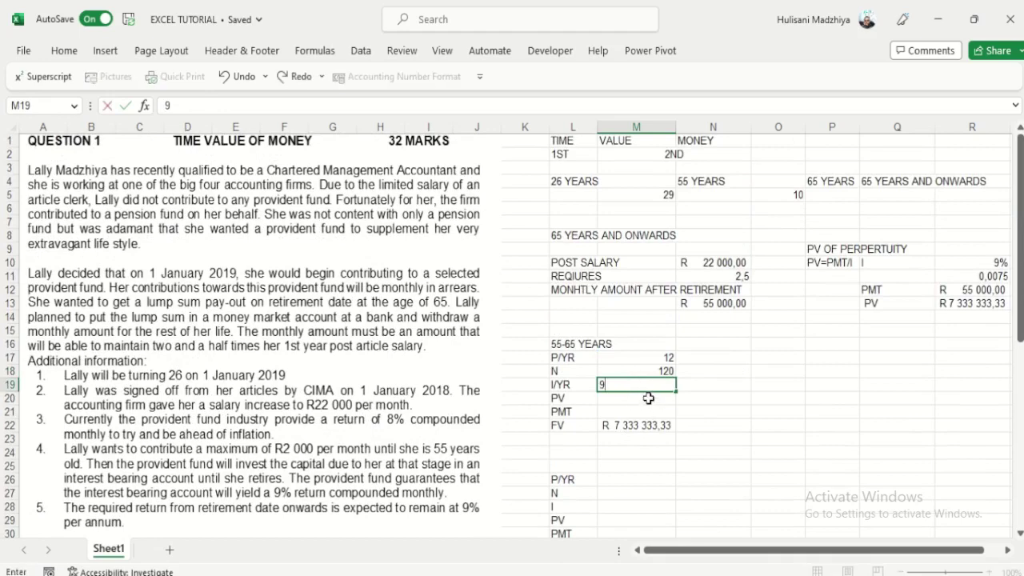
key(Return)
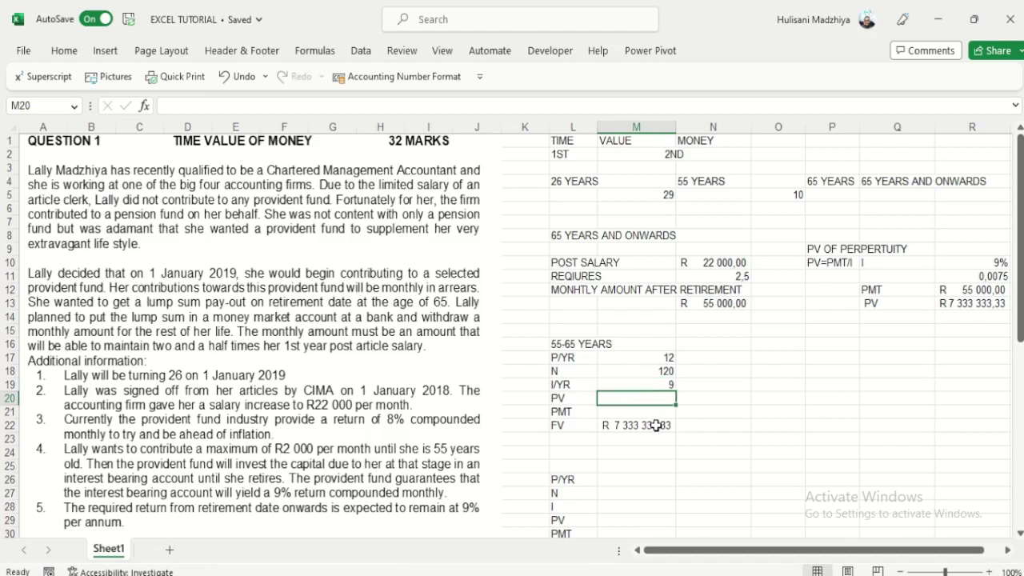
key(Down)
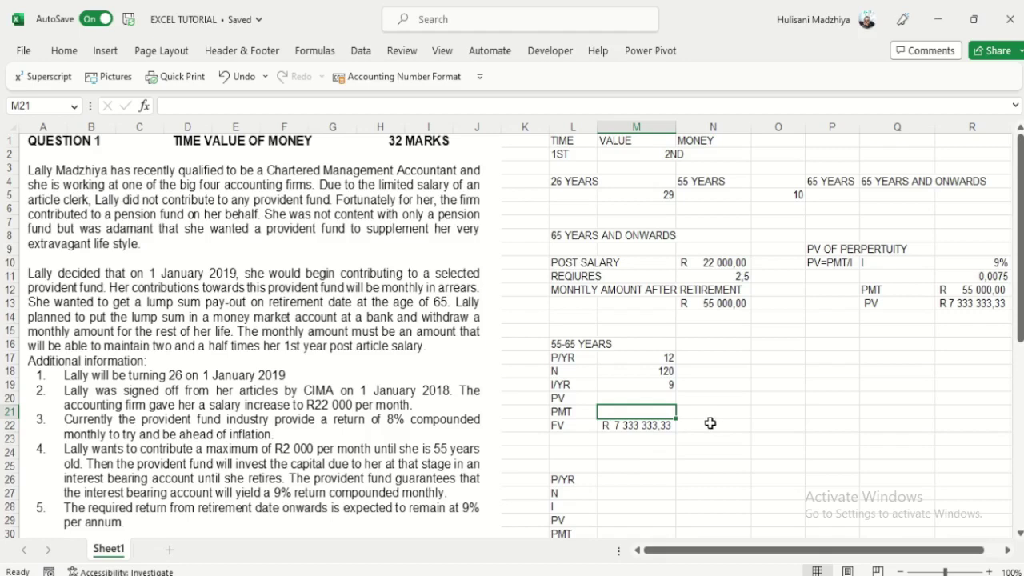
text(0)
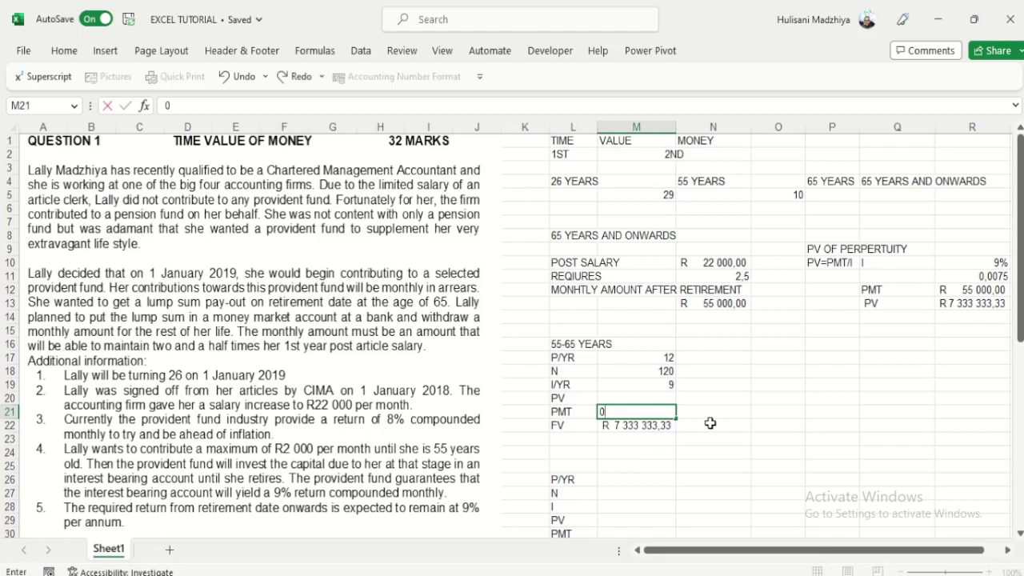
click(651, 394)
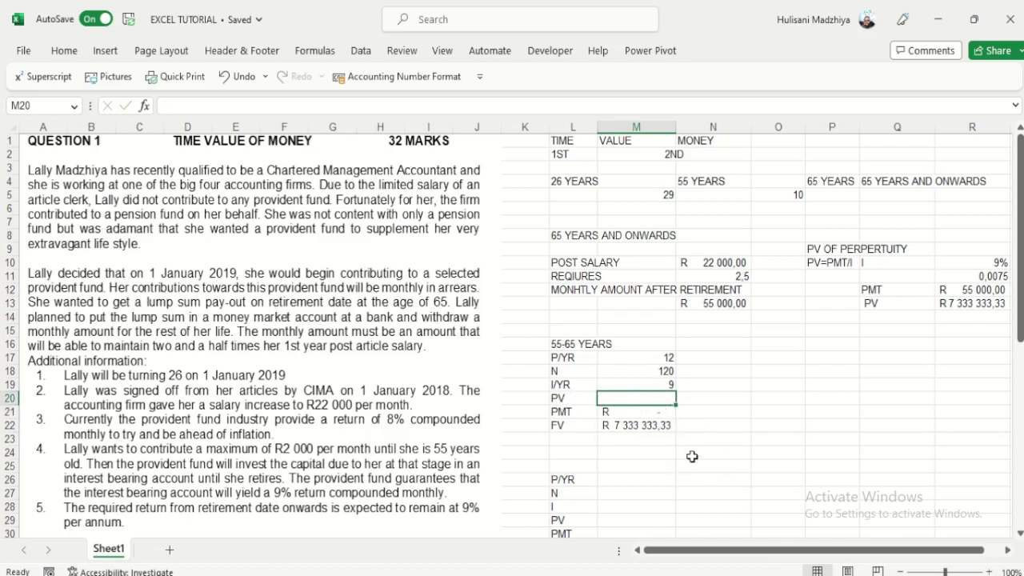
key(alt+Tab)
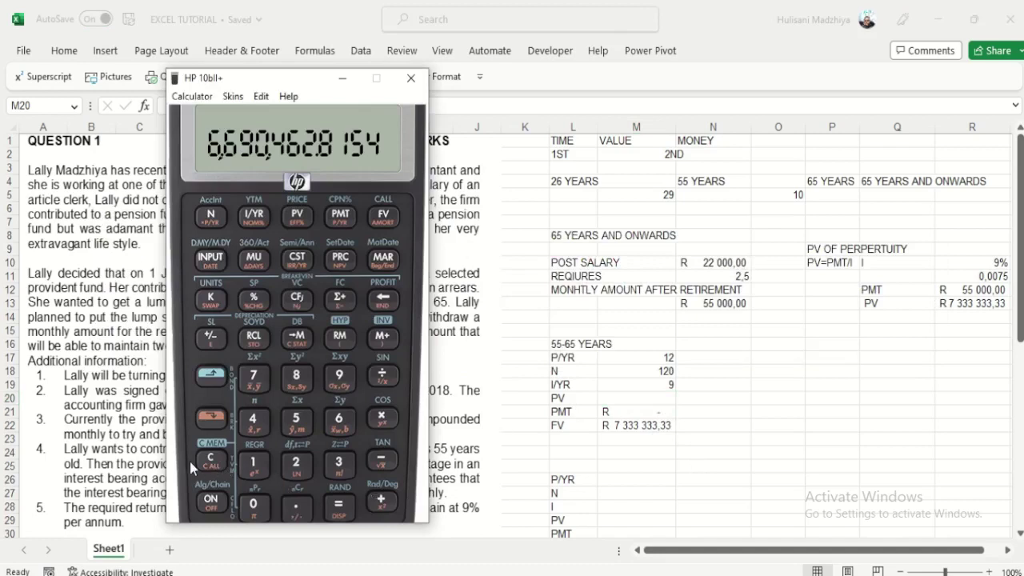
Step: Clear the calculator's TVM registers and set 12 payments per year
click(211, 376)
click(211, 461)
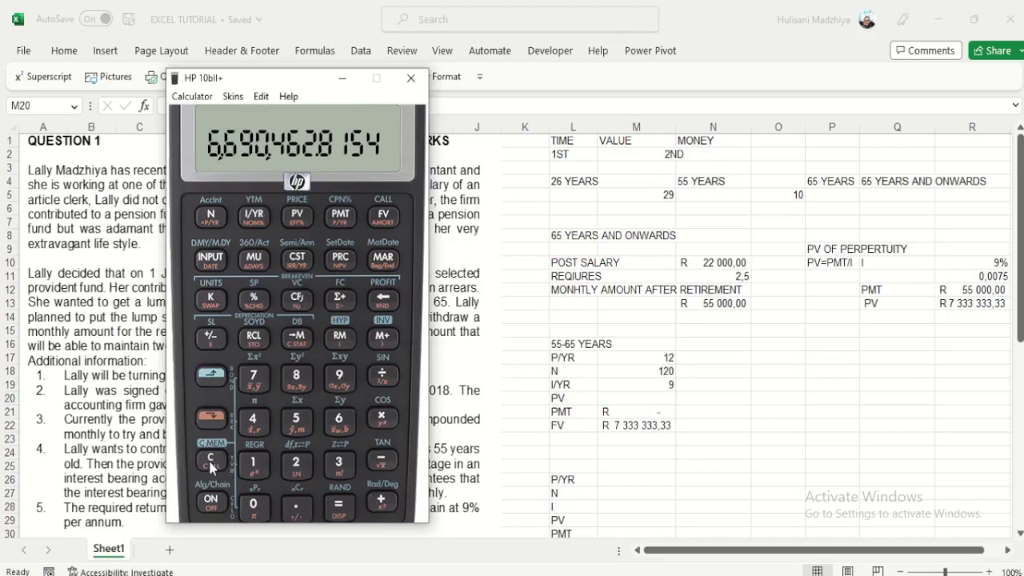
click(254, 464)
click(296, 466)
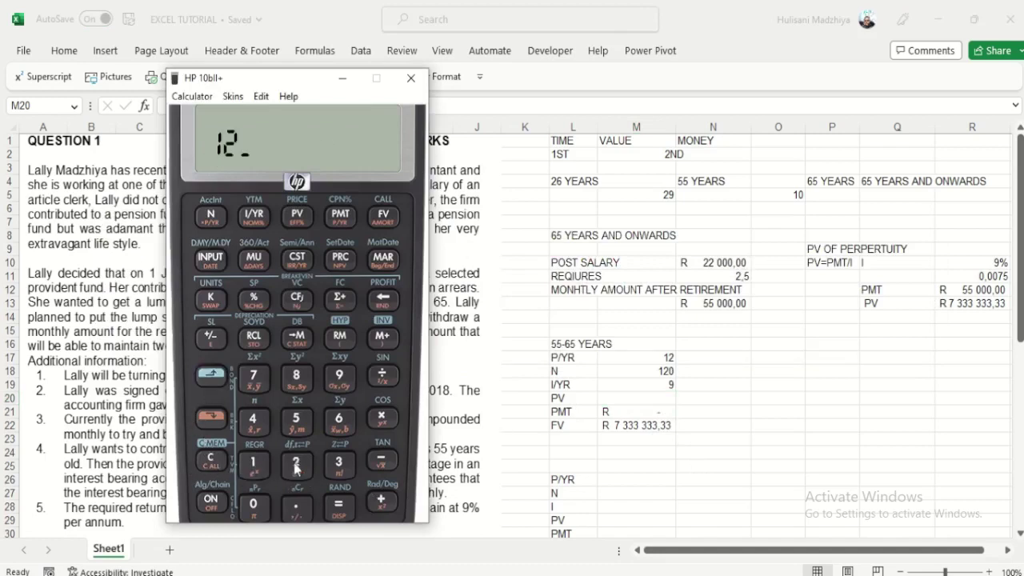
click(210, 417)
click(340, 214)
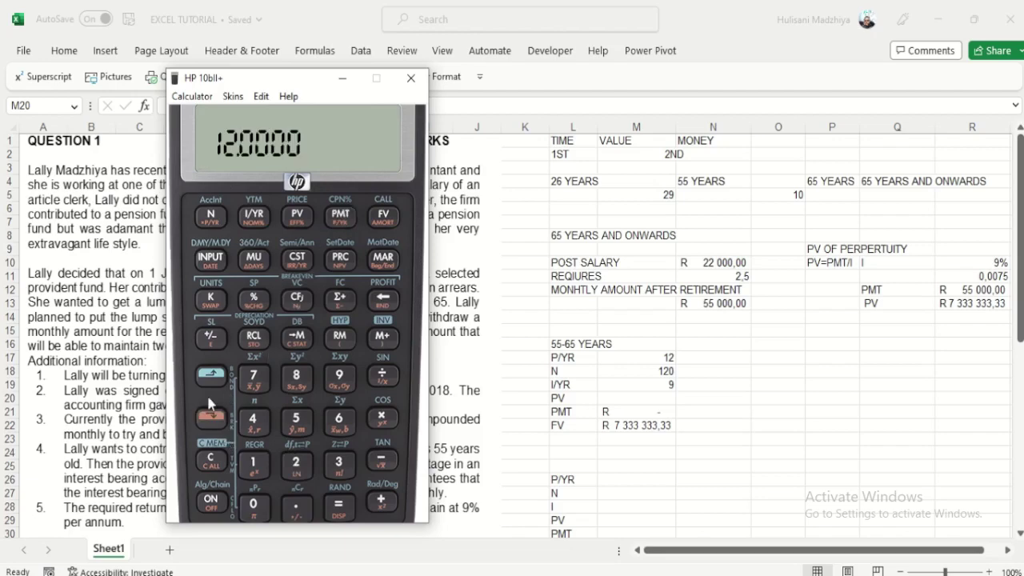
click(212, 462)
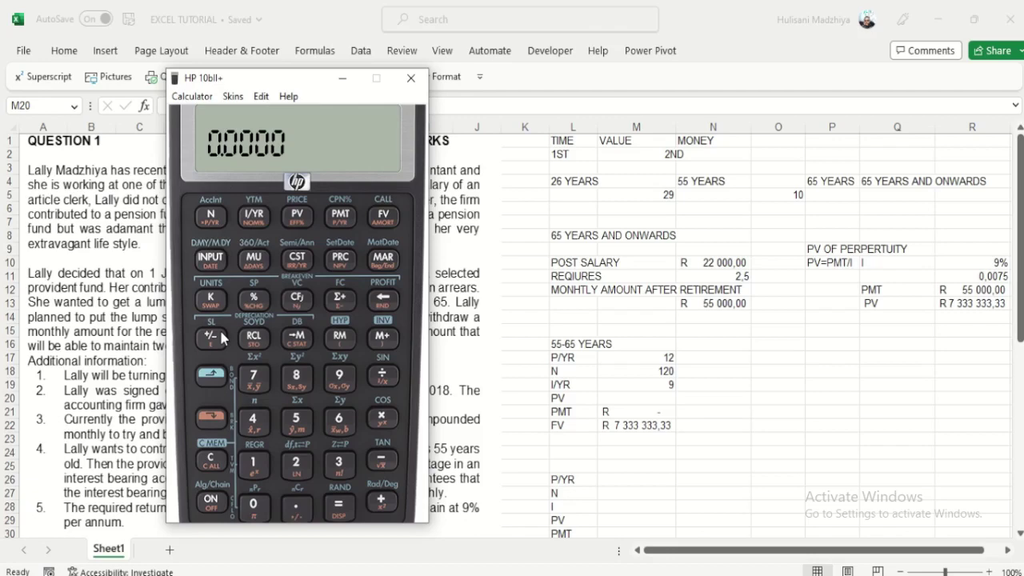
Step: Set N to 10 years (120 periods), I/YR to 9 and PMT to 0
text(10)
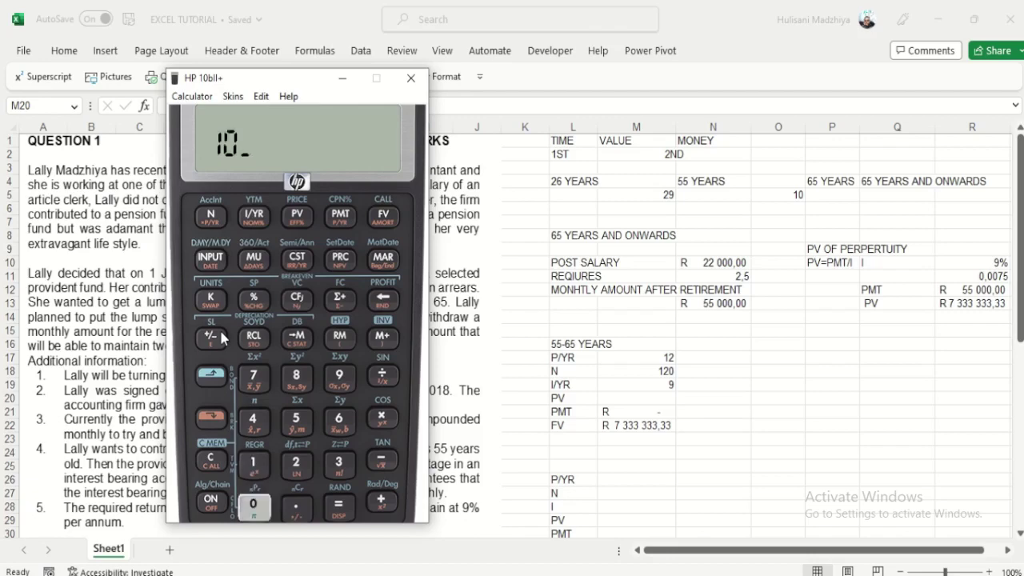
click(211, 417)
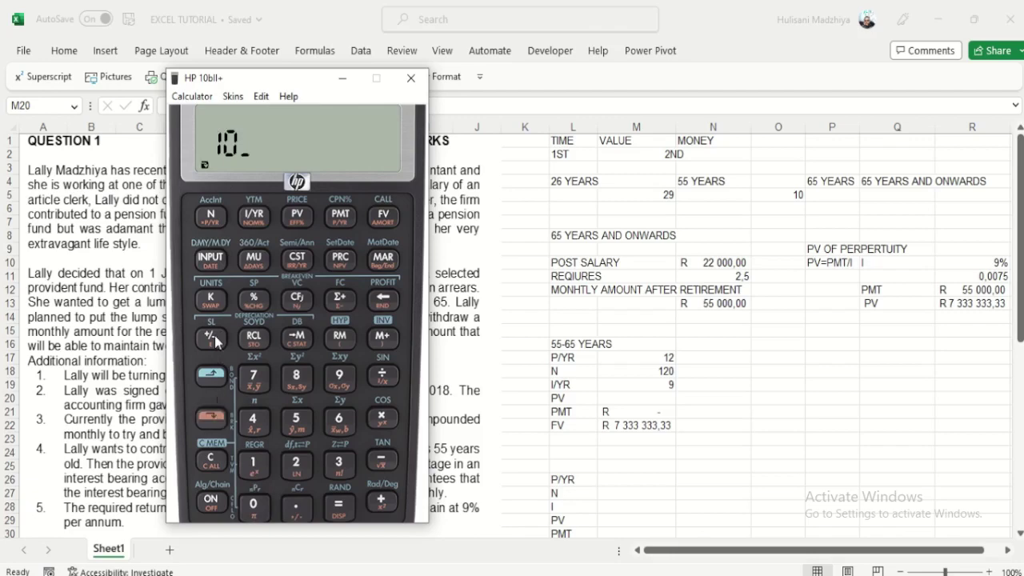
click(212, 216)
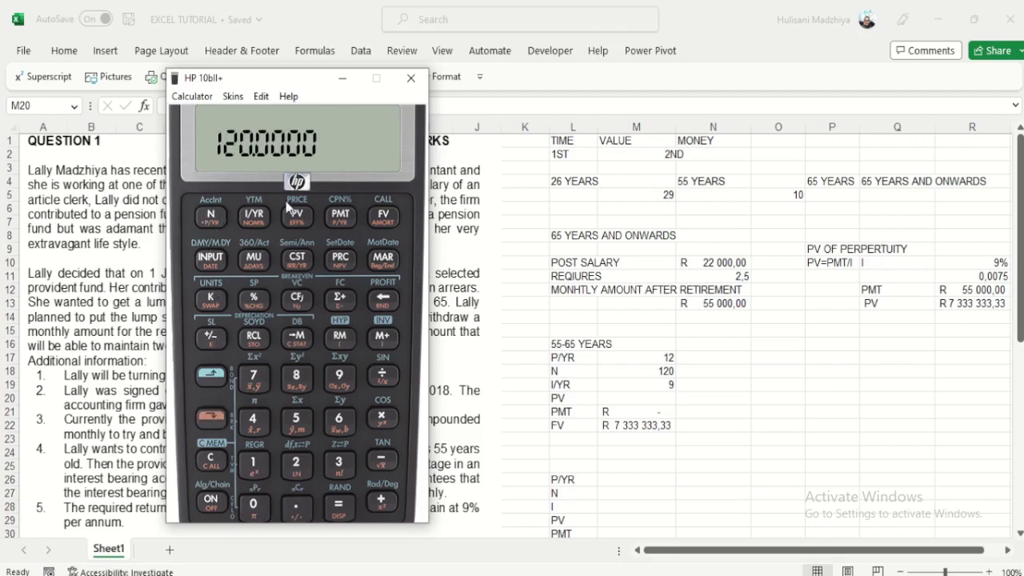
mouse_move(458, 8)
click(410, 32)
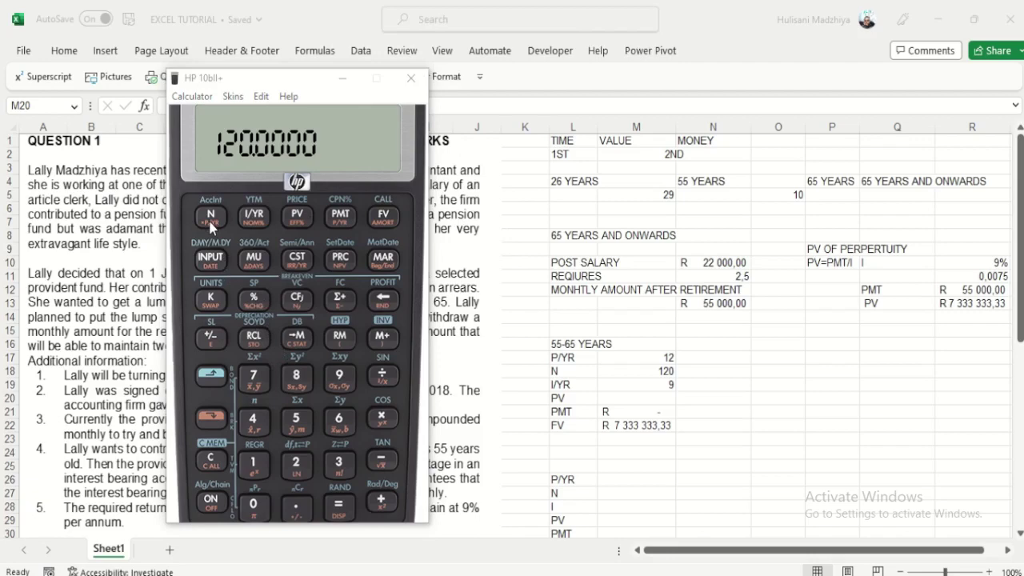
click(341, 377)
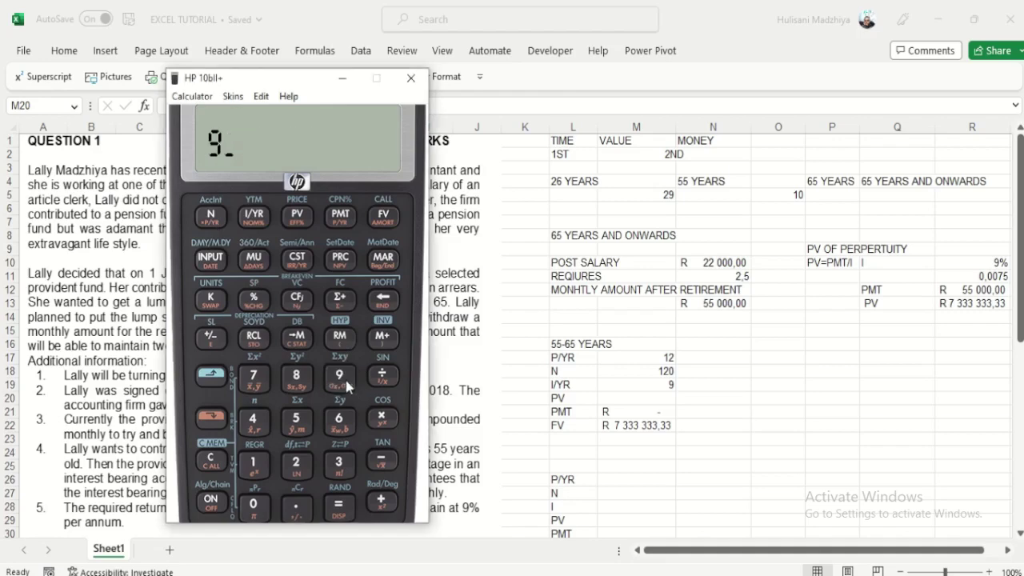
click(254, 218)
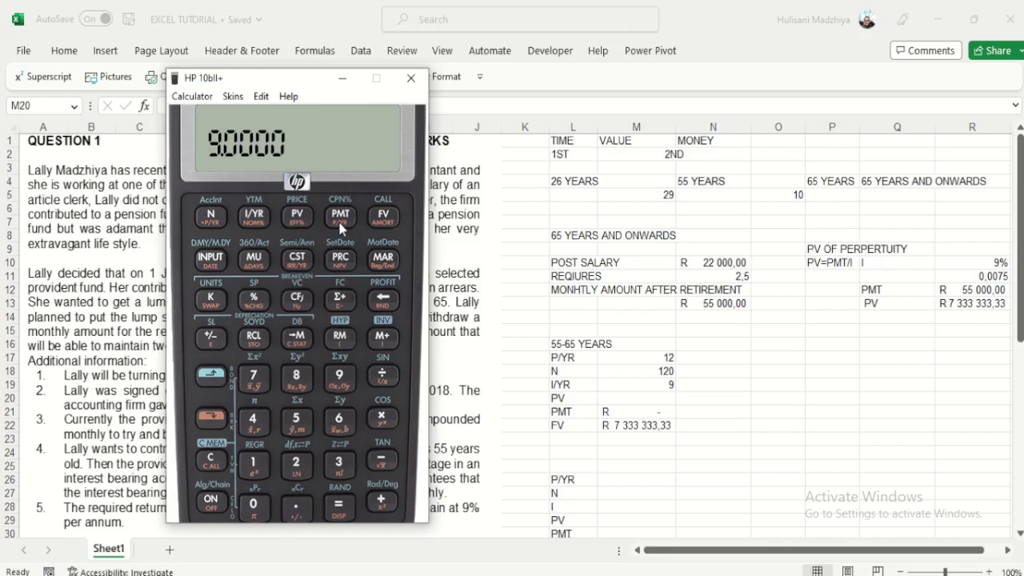
key(0)
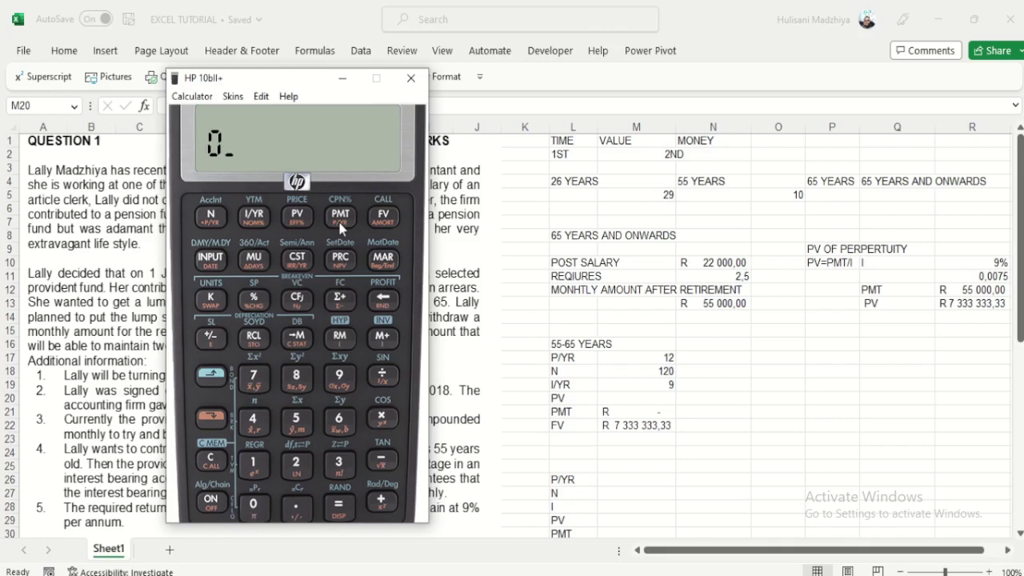
click(341, 224)
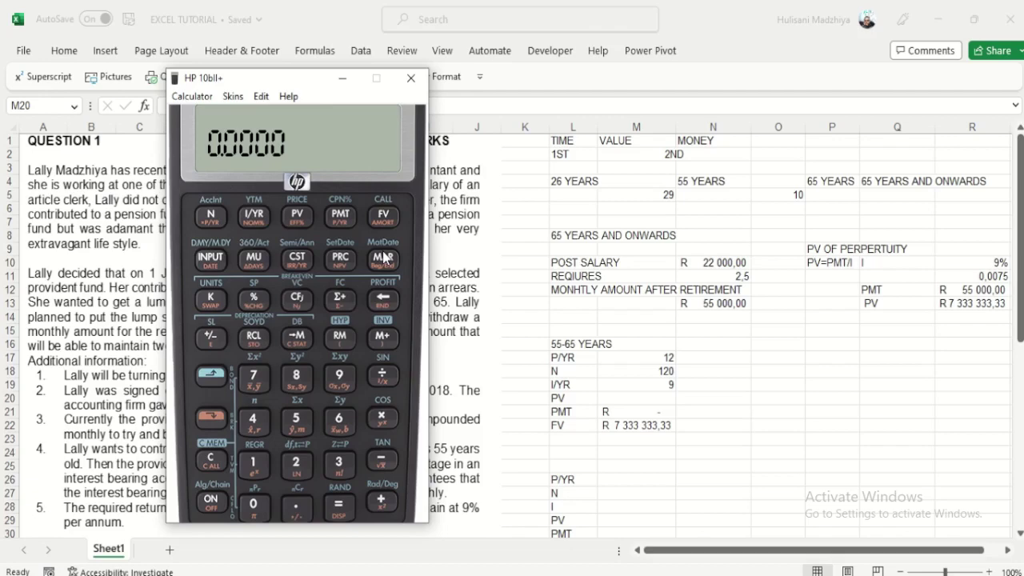
Step: Store FV 7,333,333.33 and solve for PV, -2,991,540.2352
text(7)
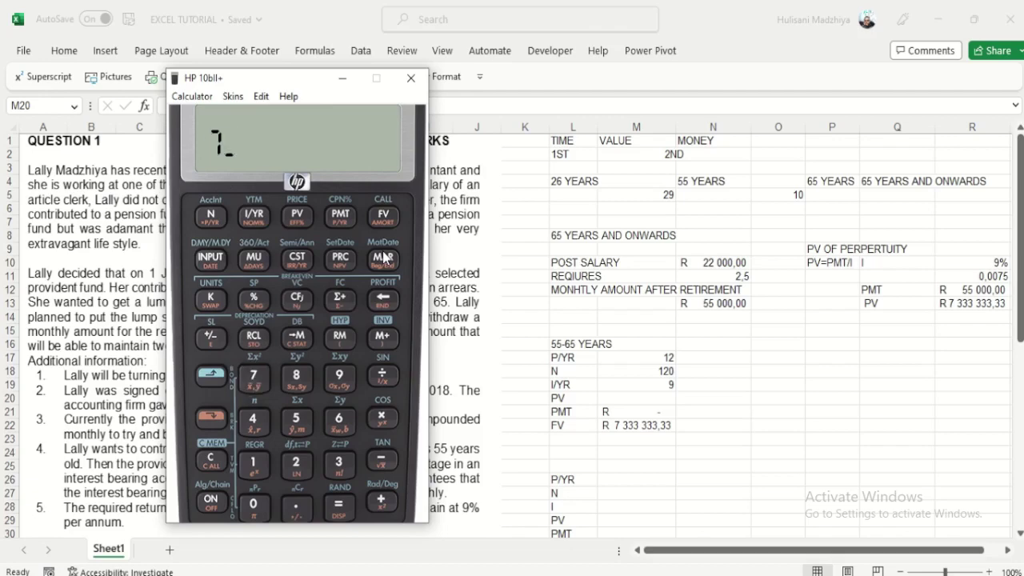
text(33,333,)
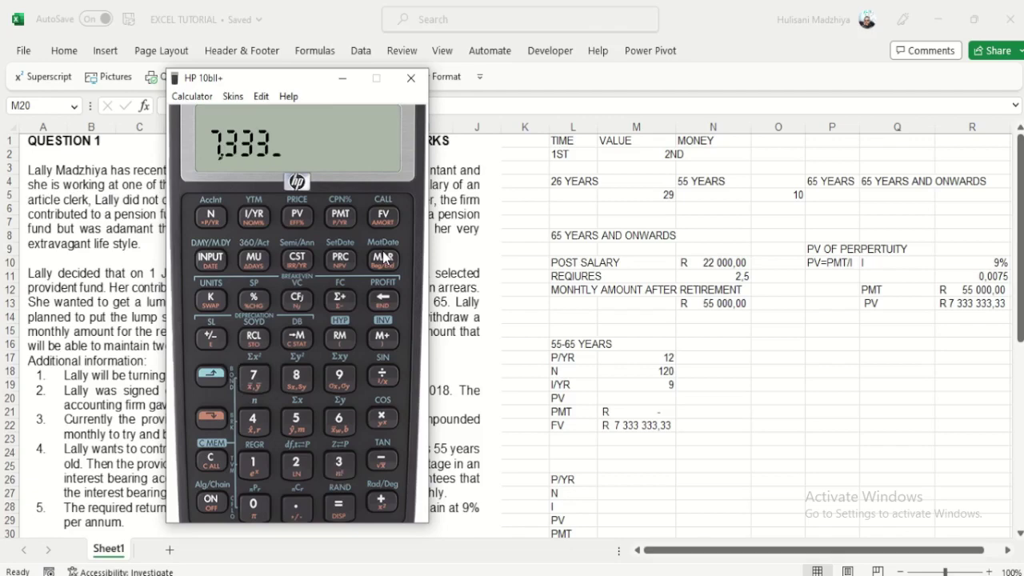
text(33)
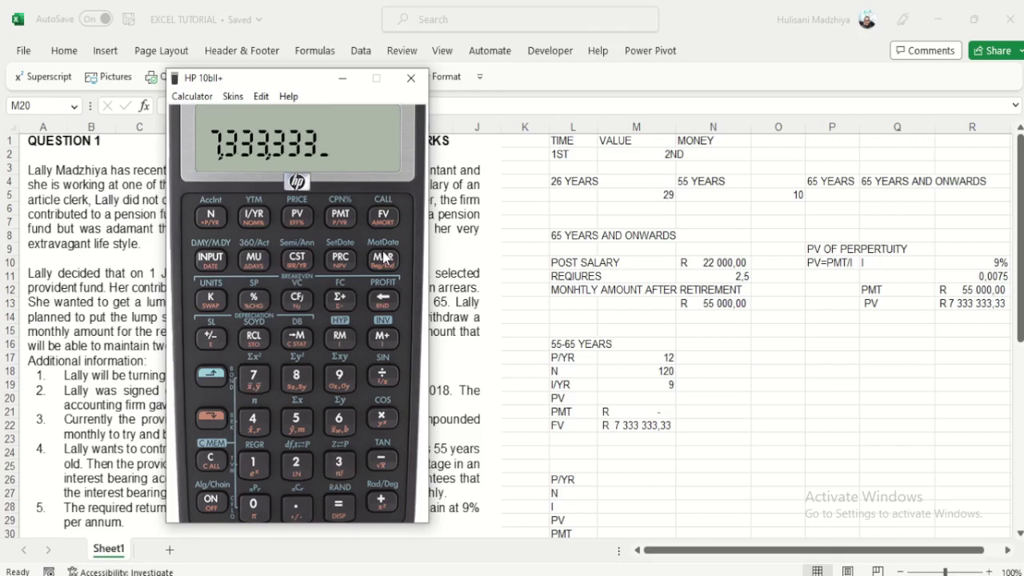
text(3)
key(BackSpace)
text(33)
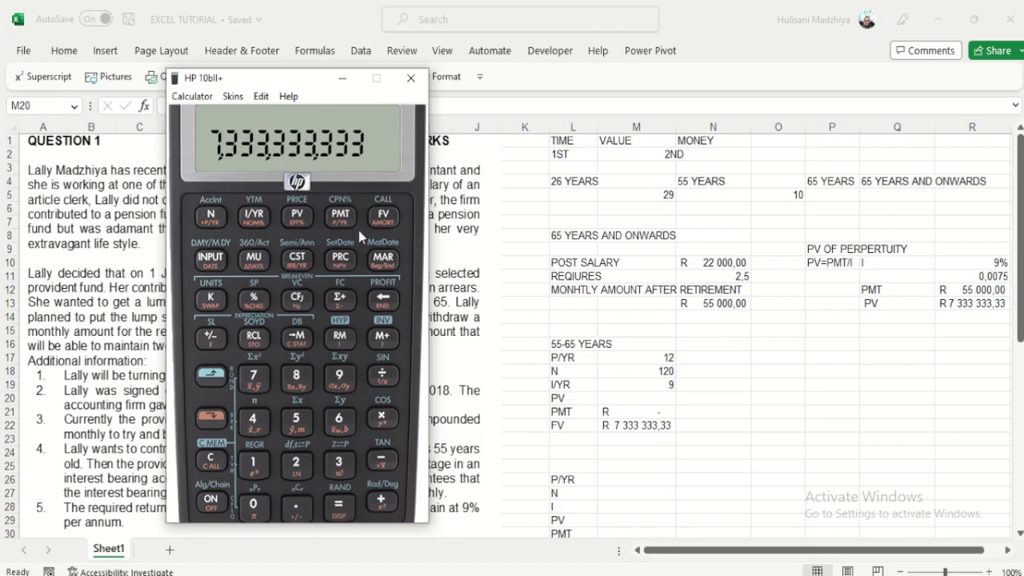
key(BackSpace)
key(BackSpace)
key(BackSpace)
key(BackSpace)
key(BackSpace)
key(BackSpace)
key(BackSpace)
key(BackSpace)
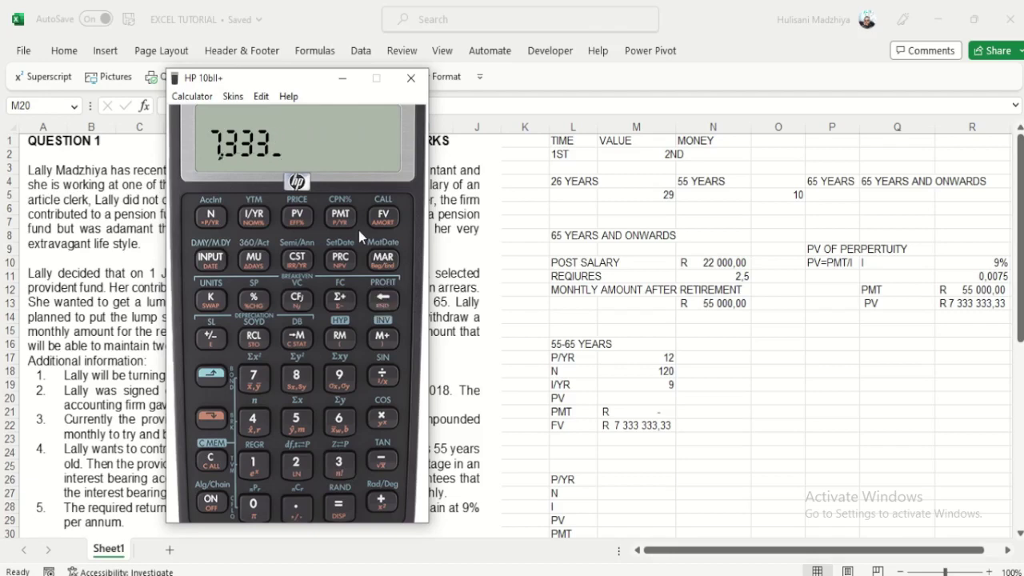
key(BackSpace)
text(33,)
text(3)
text(33,333)
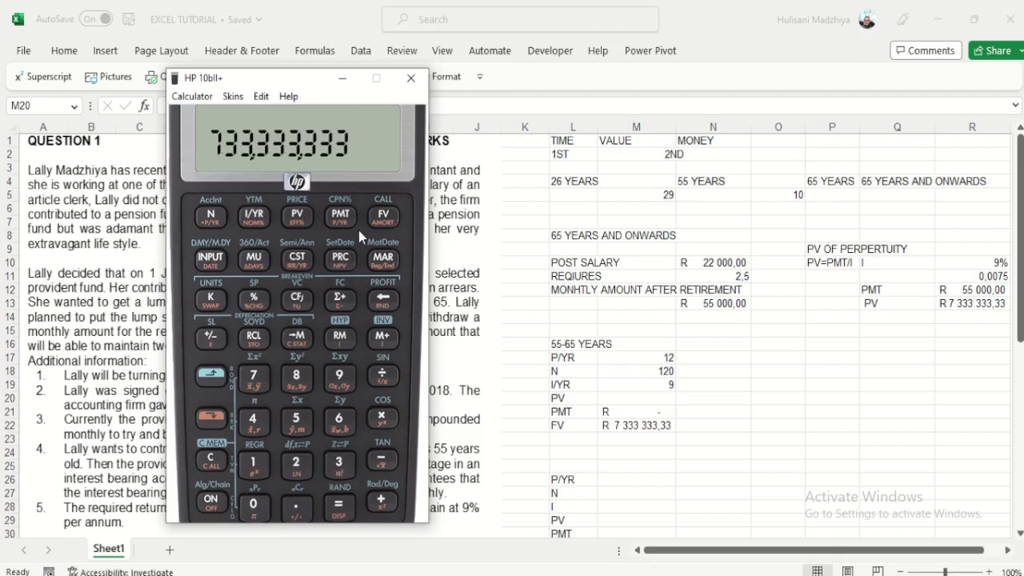
key(BackSpace)
key(BackSpace)
text(.33)
click(382, 226)
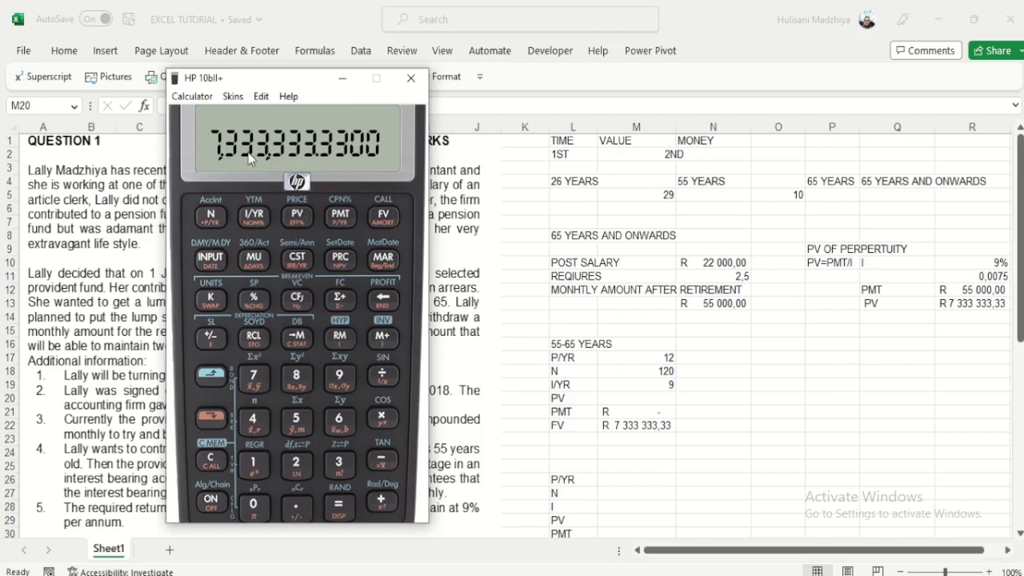
click(294, 222)
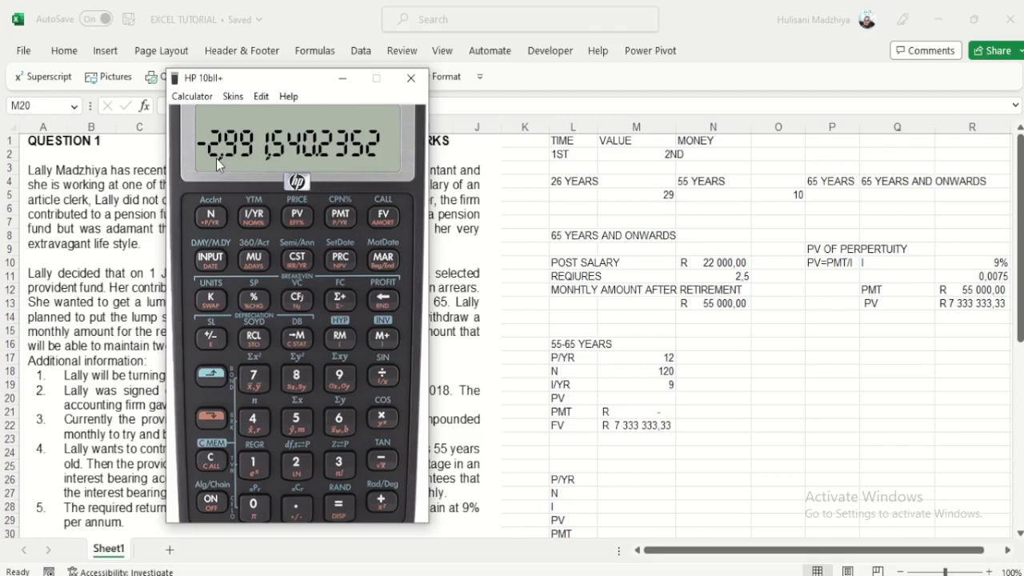
key(alt+Tab)
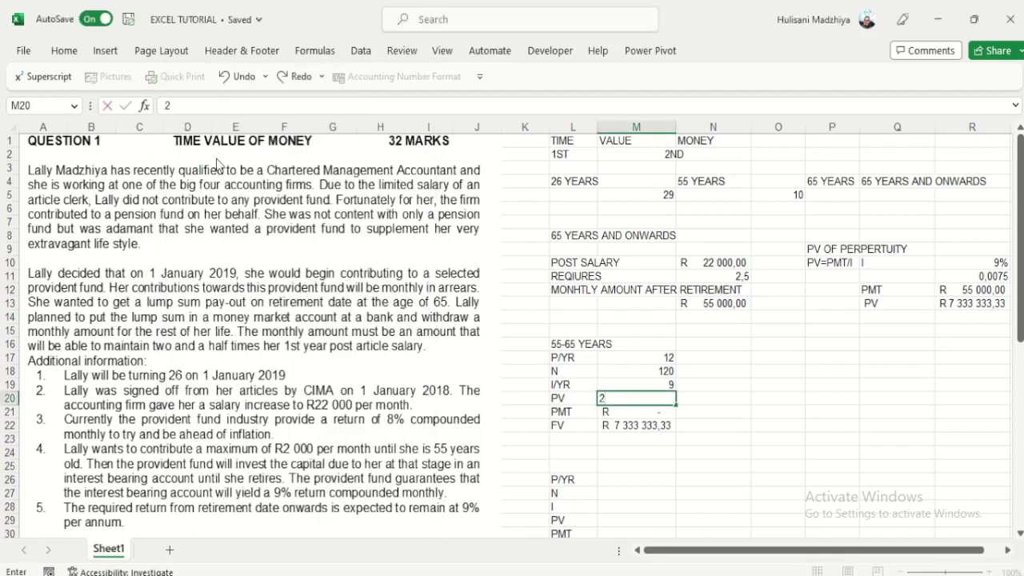
Step: Enter the calculator's present value 2991540,24 into M20
key(alt+Tab)
key(alt+Tab)
text(2991)
key(alt+Tab)
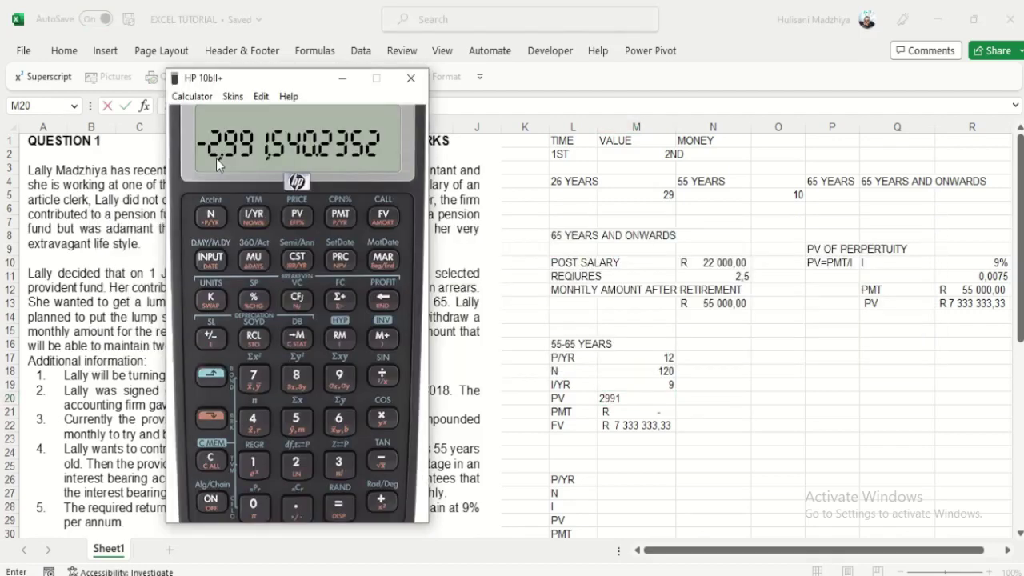
key(alt+Tab)
text(540)
key(alt+Tab)
key(alt+Tab)
text(,24)
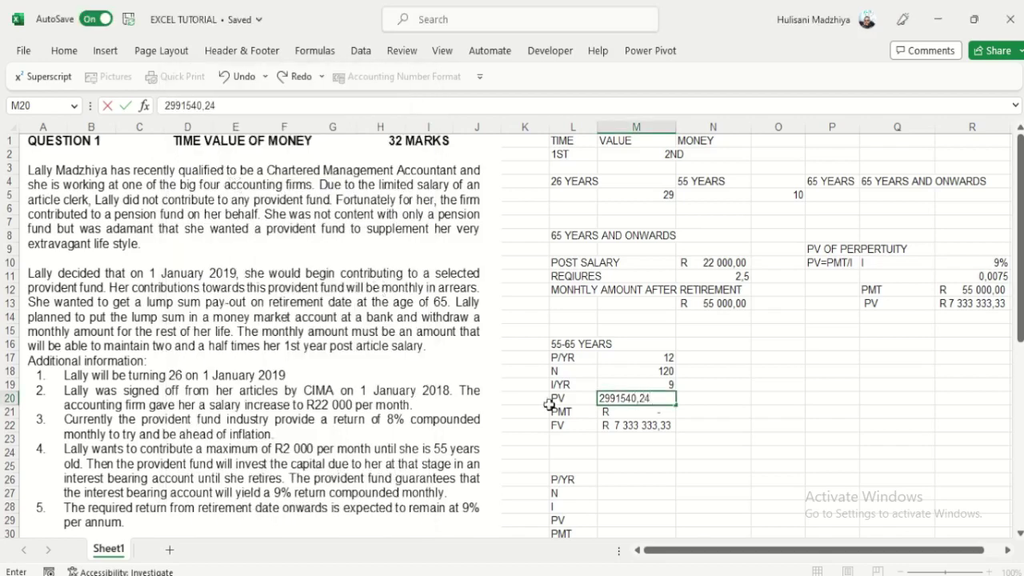
click(652, 449)
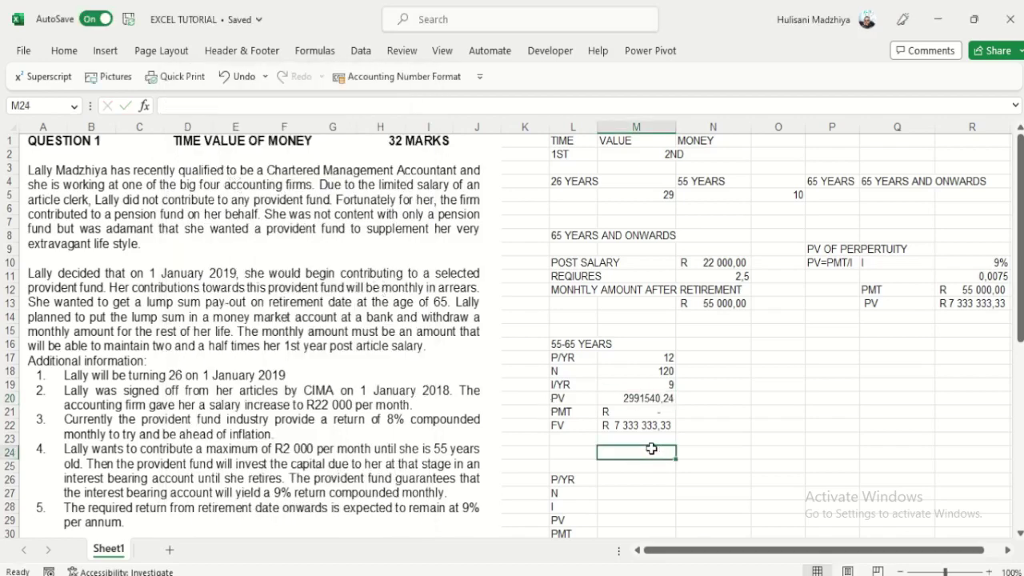
Step: Format M20 as accounting and make it negative, R (2 991 540,24), then recheck the FV formula
click(645, 400)
click(365, 80)
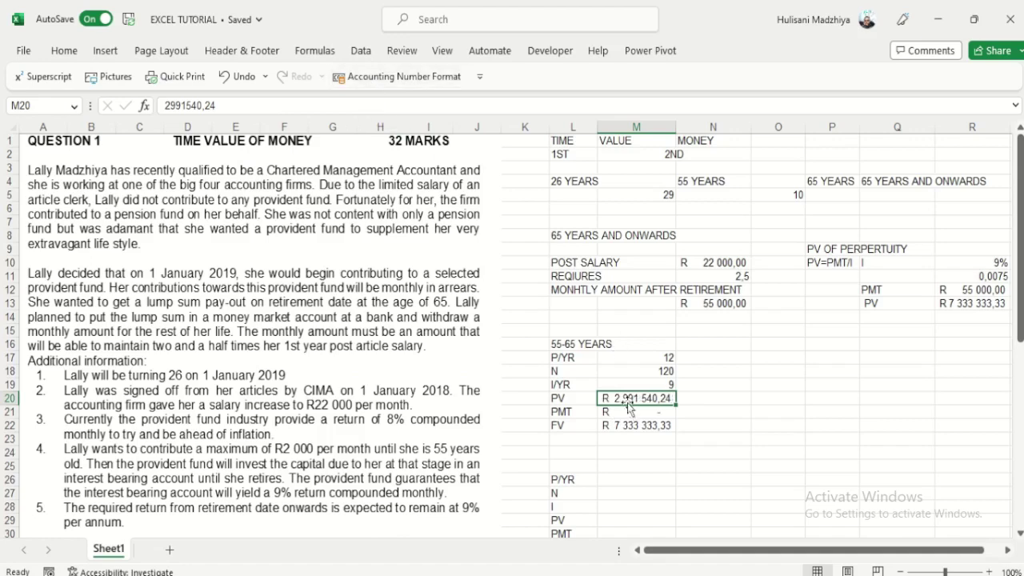
click(165, 106)
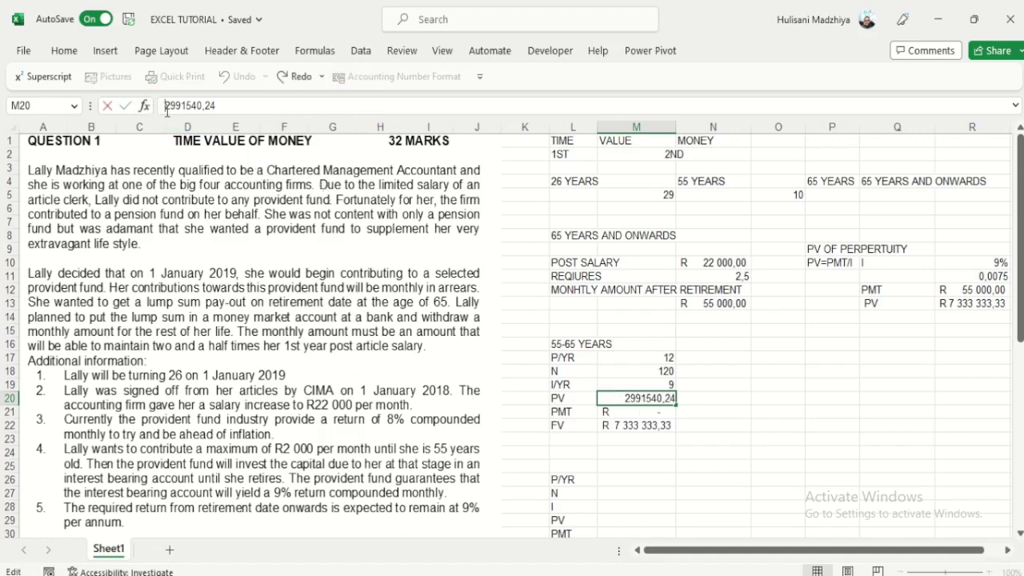
text(-)
key(Return)
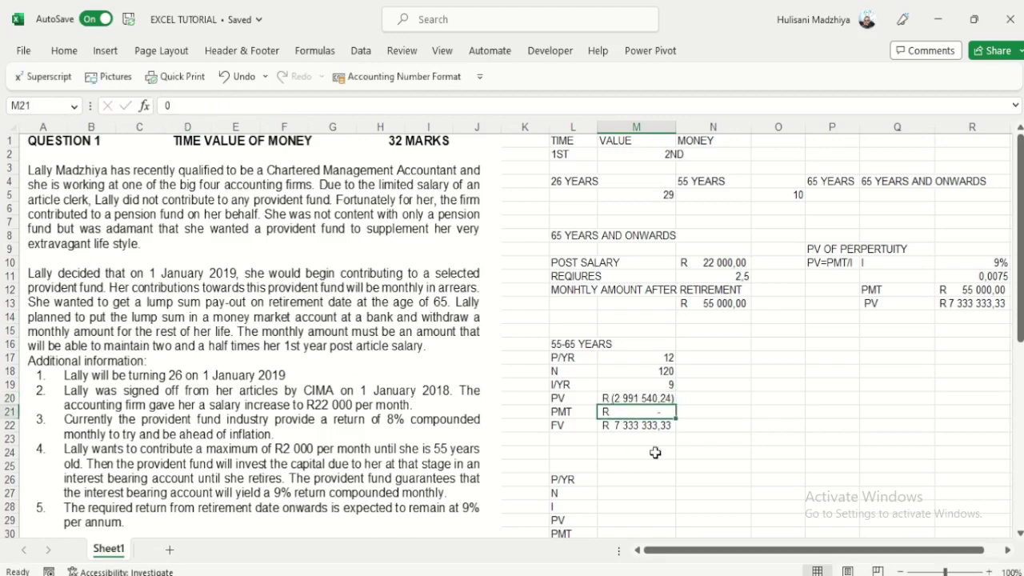
click(686, 439)
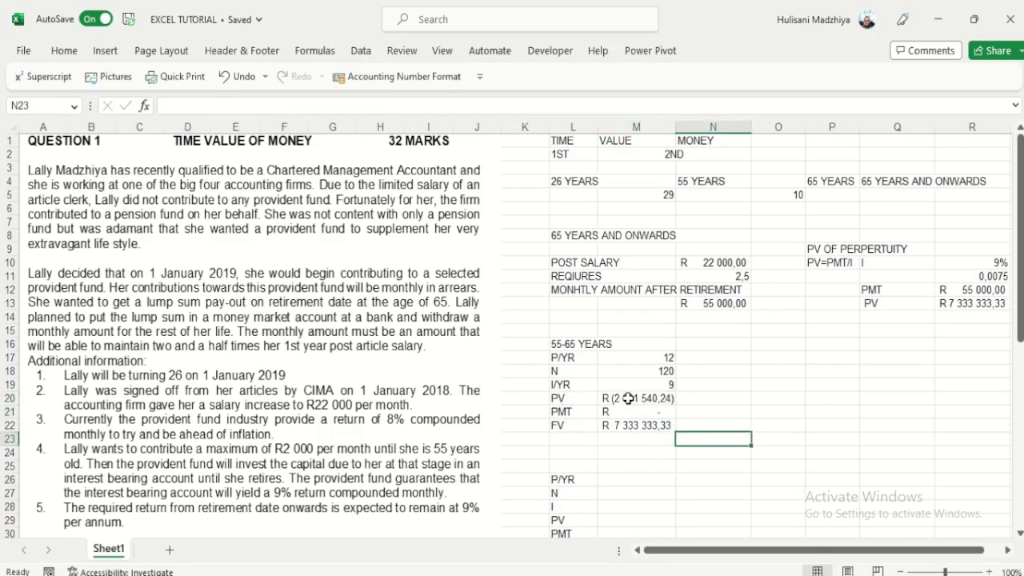
click(628, 398)
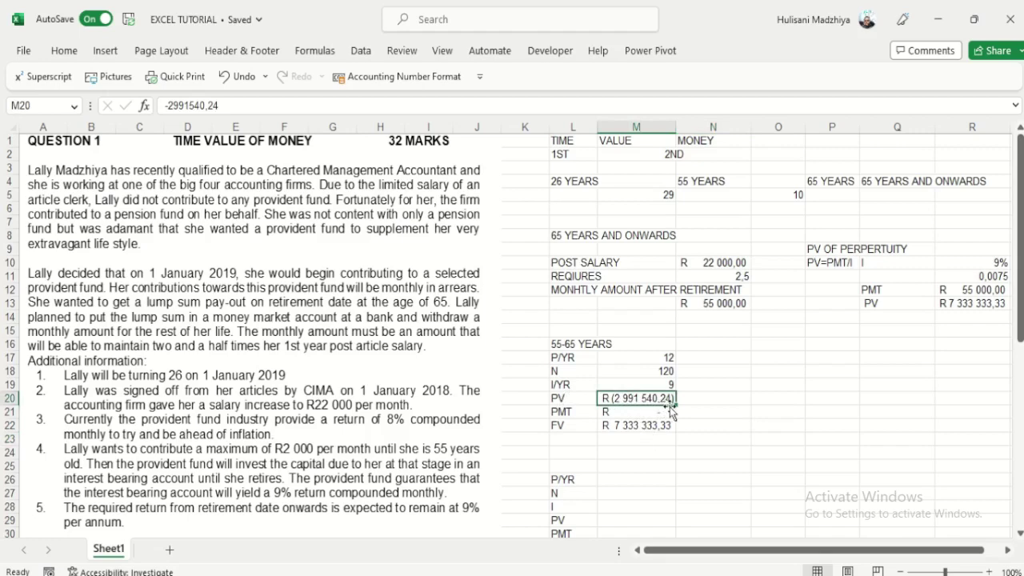
click(643, 425)
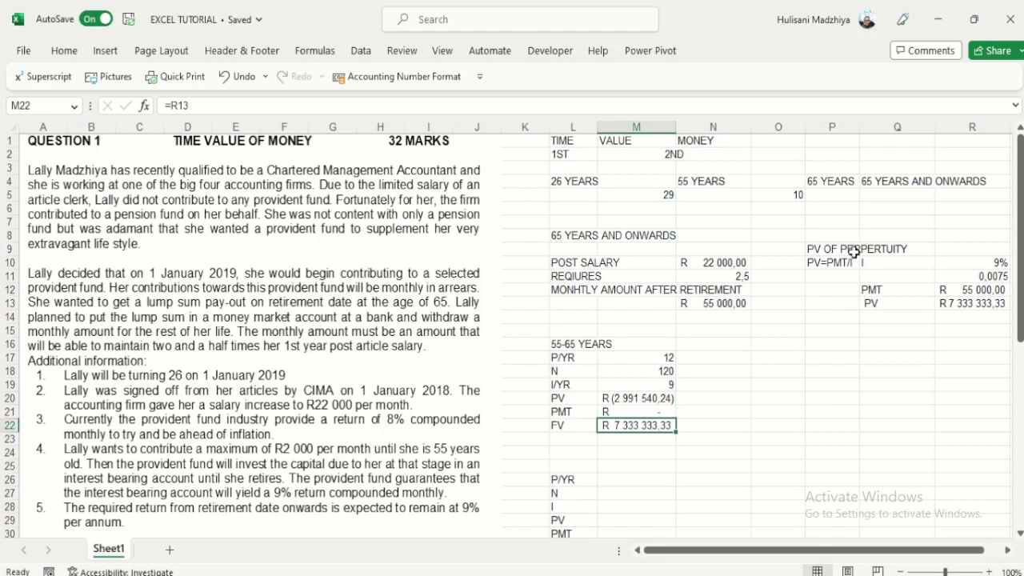
click(720, 304)
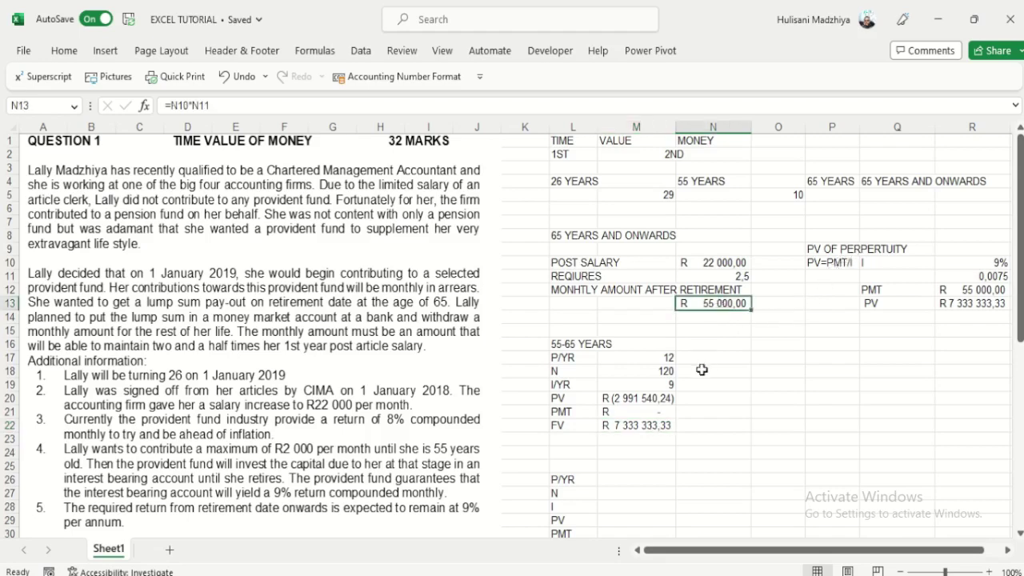
scroll(698, 370, down, 1)
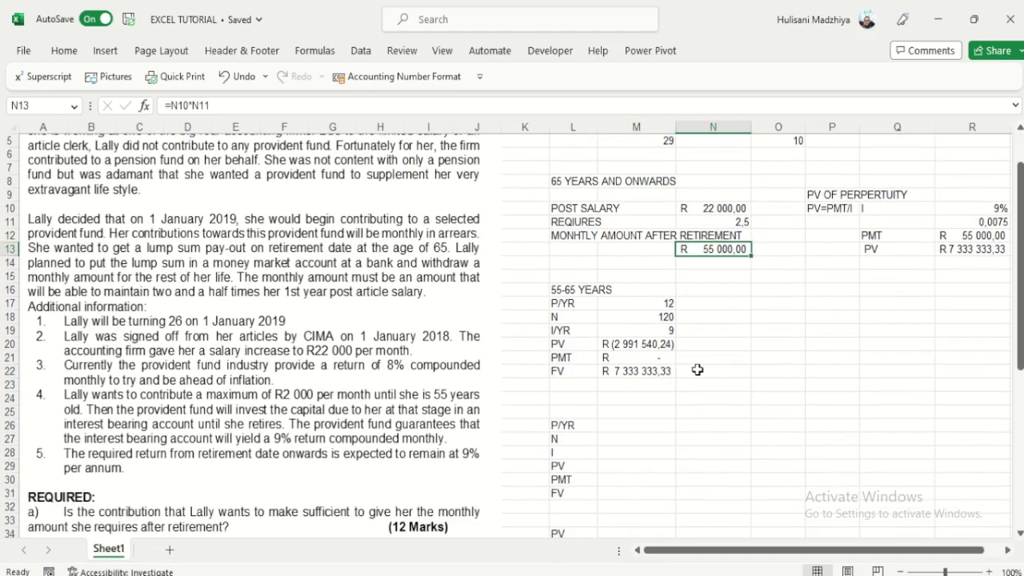
scroll(698, 370, down, 1)
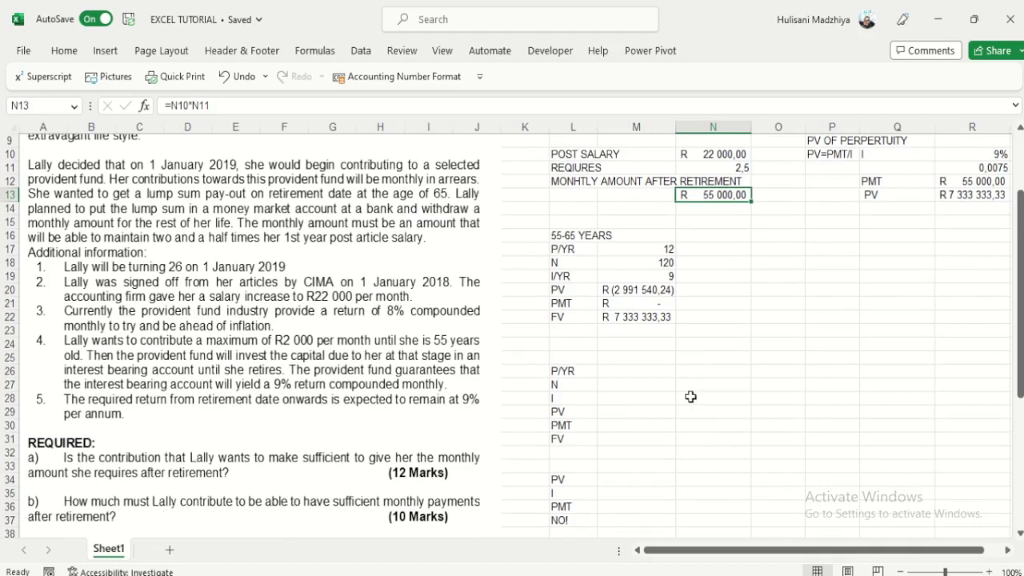
scroll(697, 397, up, 1)
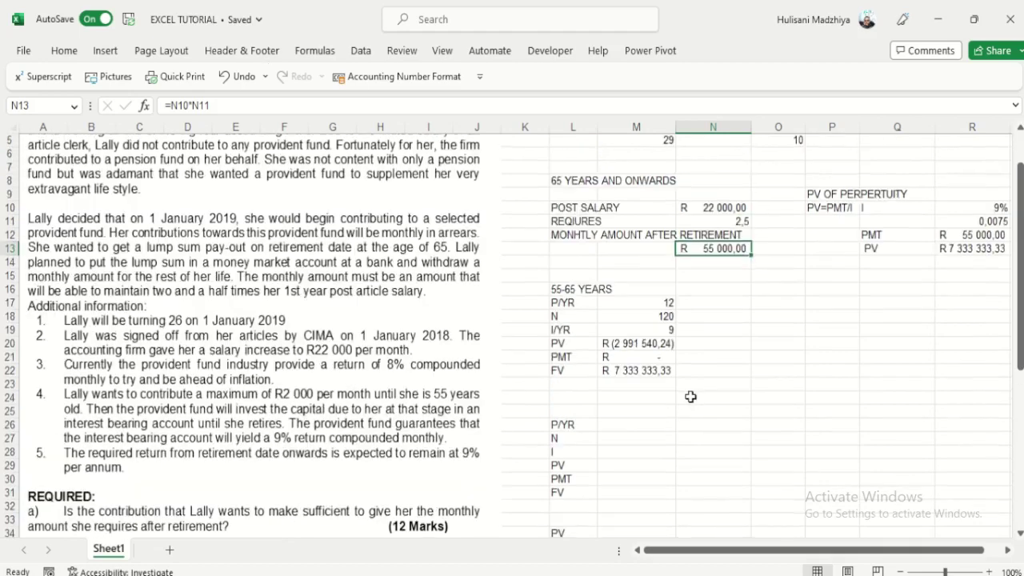
click(619, 343)
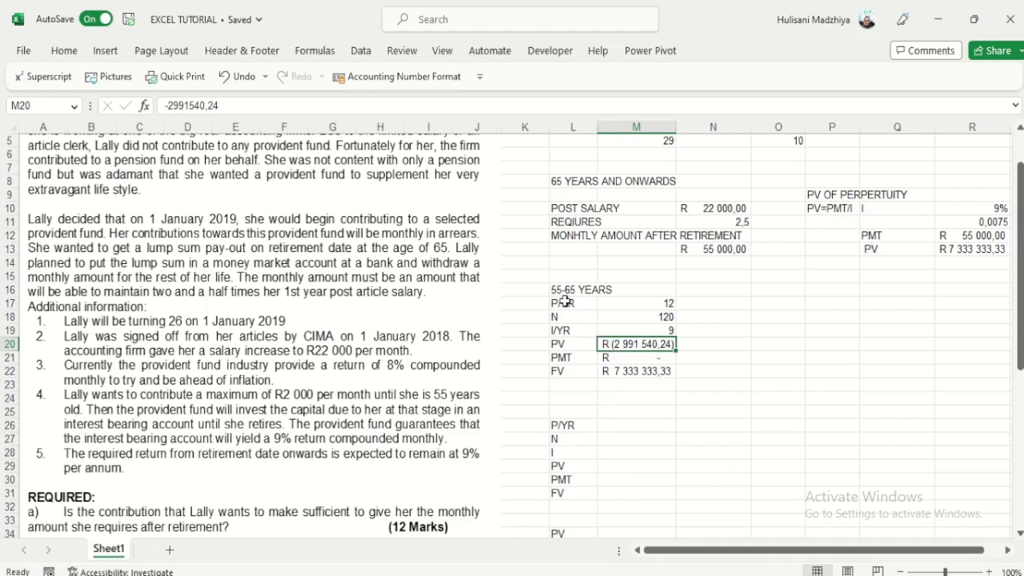
click(614, 491)
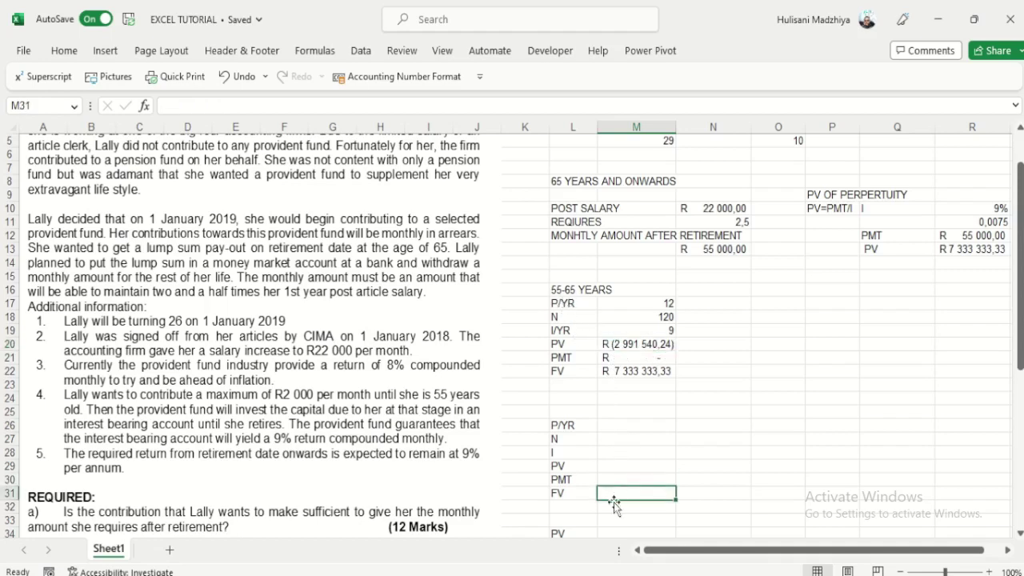
click(579, 415)
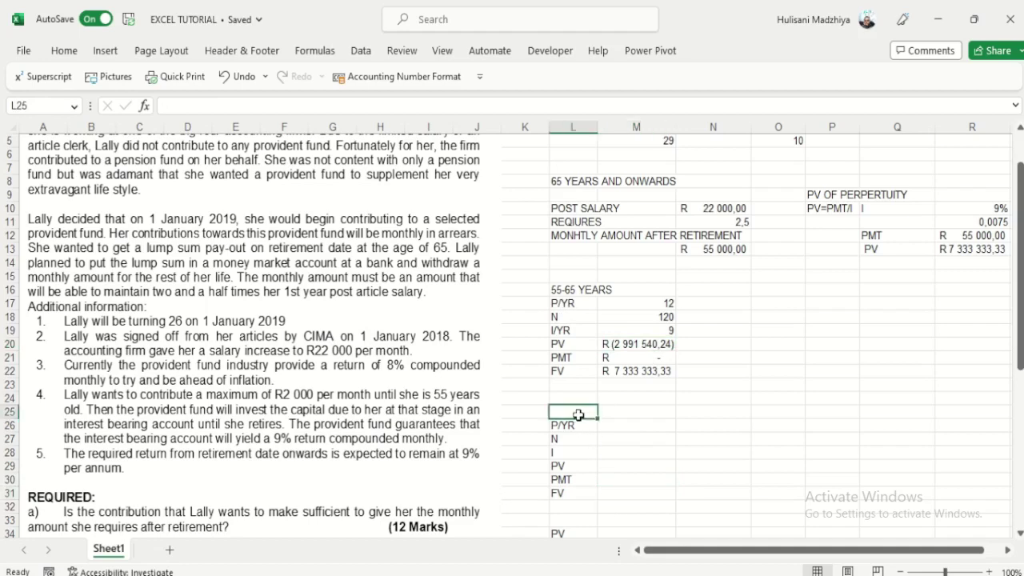
text(26-55 Y)
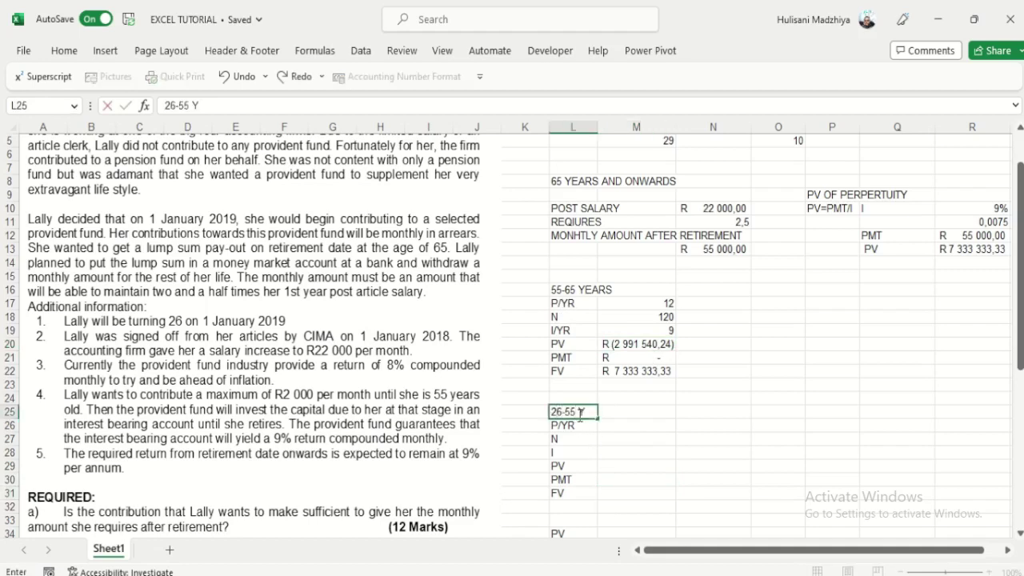
text(EARS)
click(658, 452)
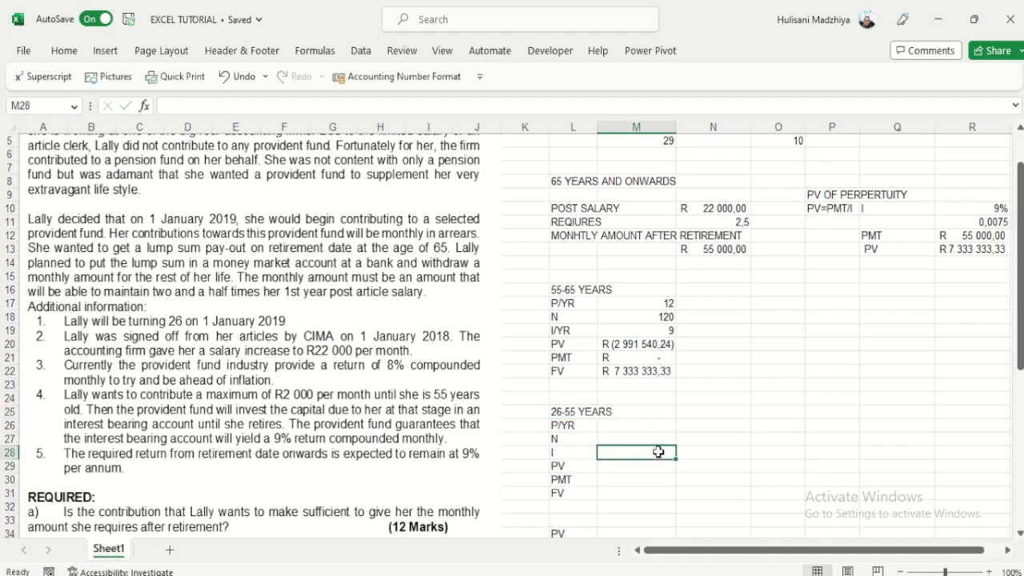
click(638, 491)
text(=-)
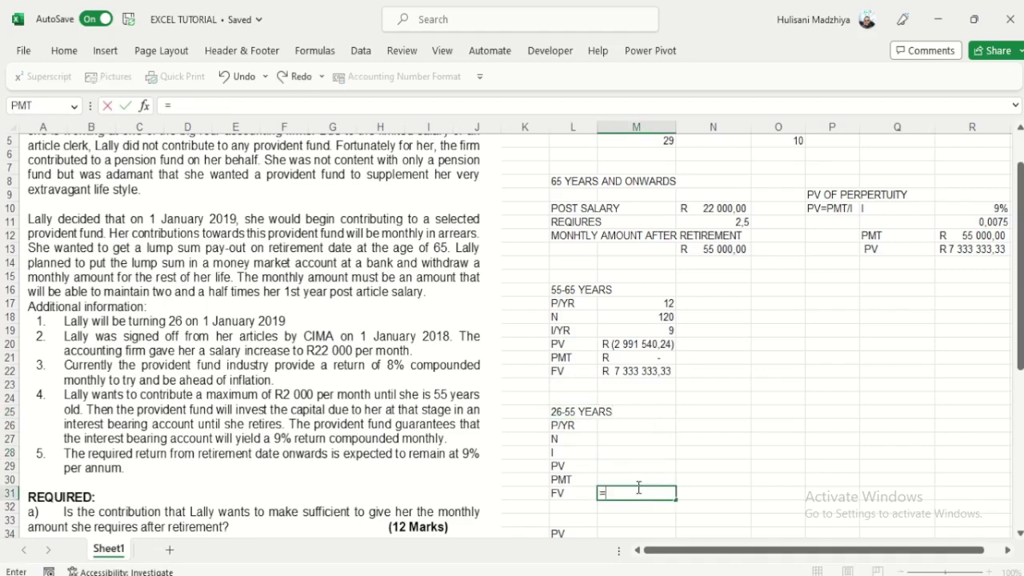
click(640, 344)
key(Return)
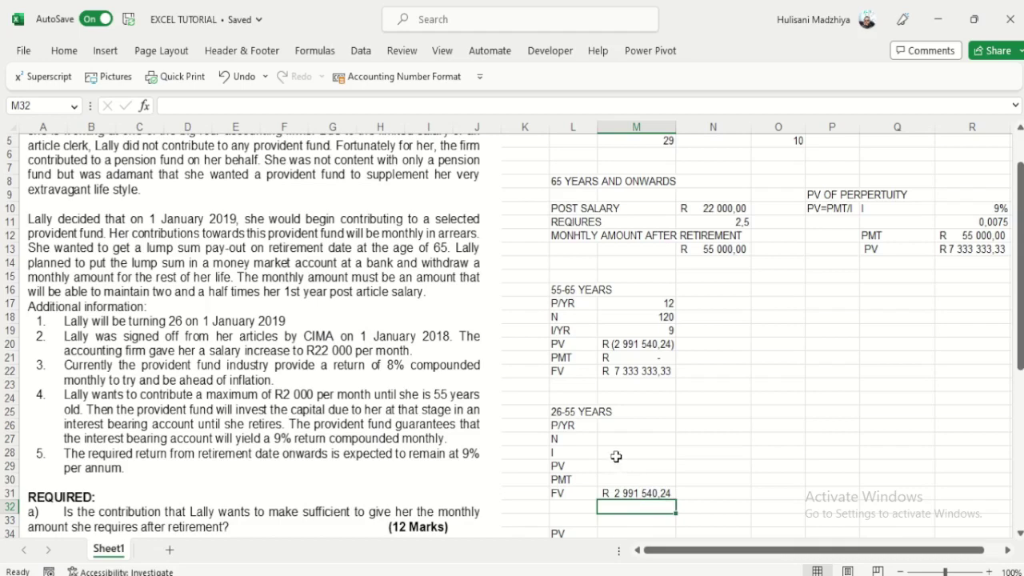
click(621, 493)
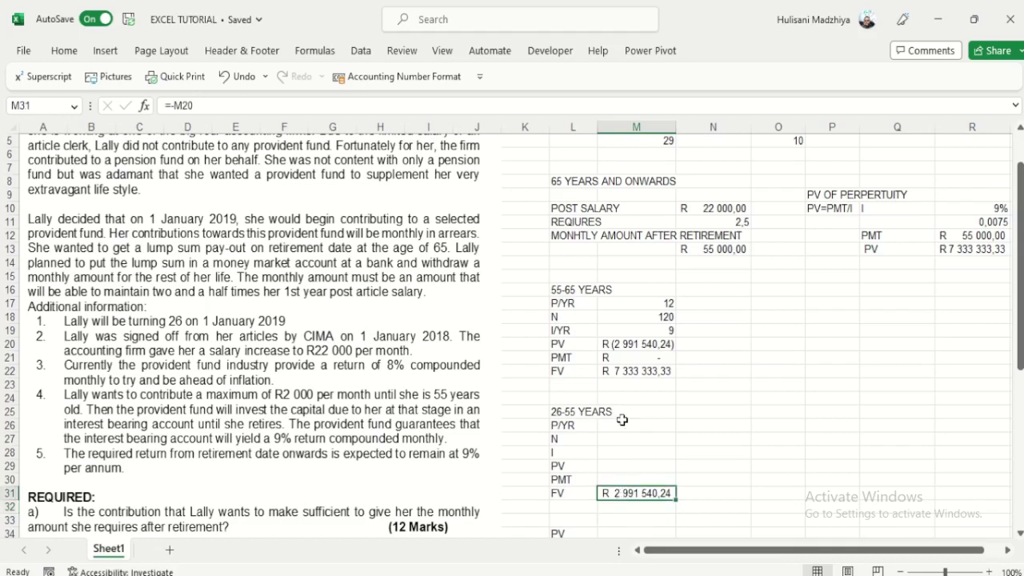
click(625, 344)
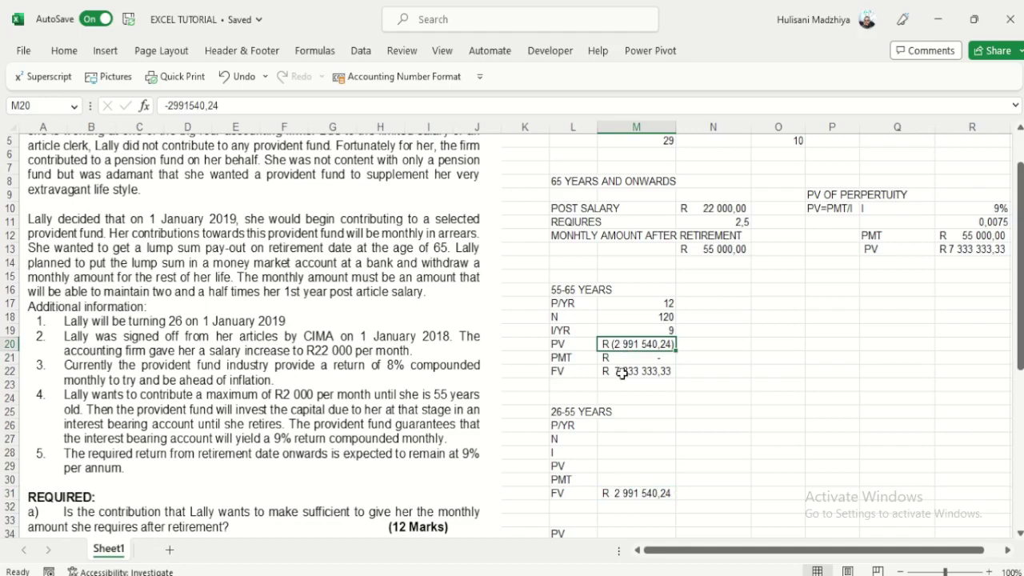
click(622, 373)
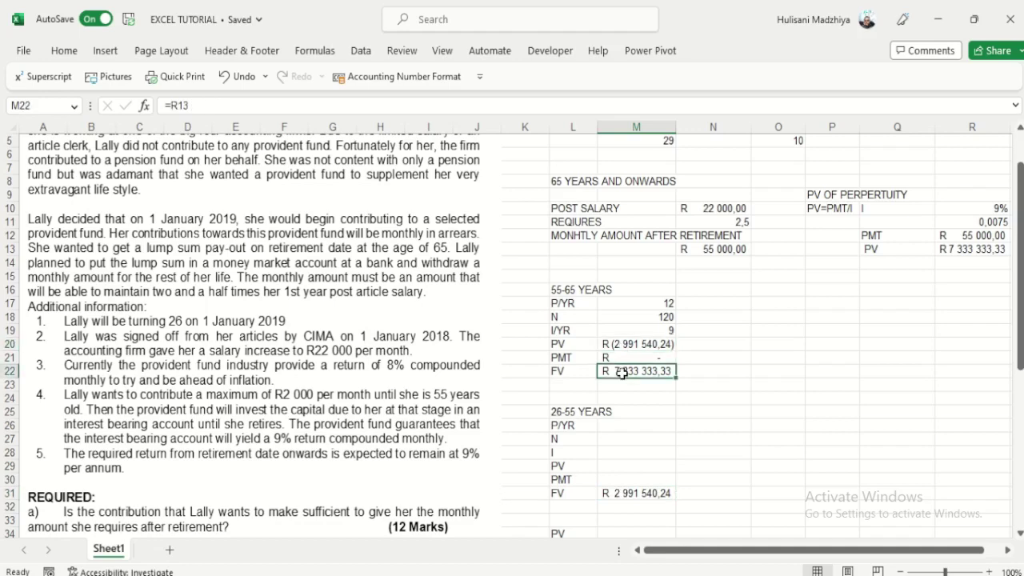
click(942, 249)
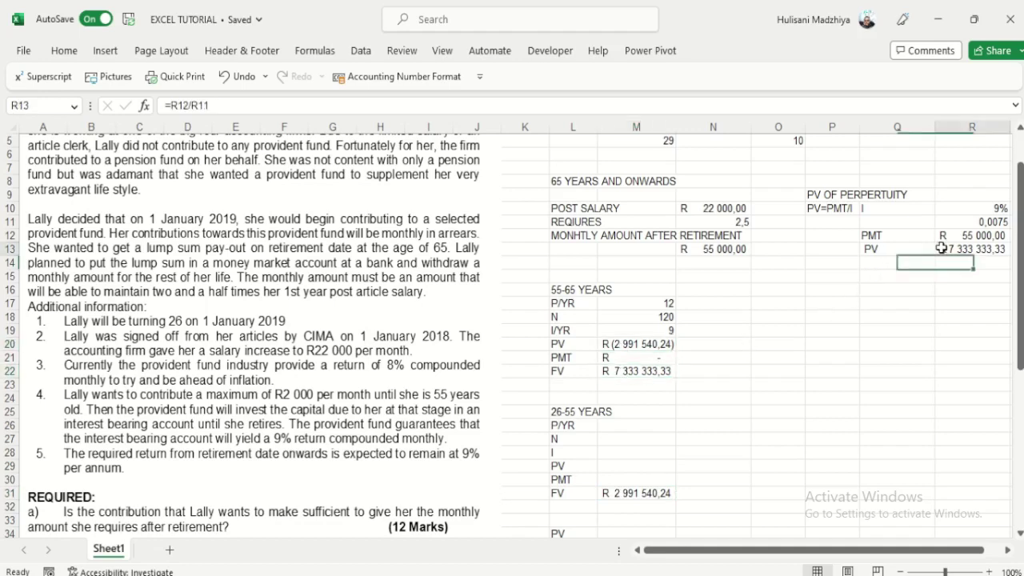
click(718, 249)
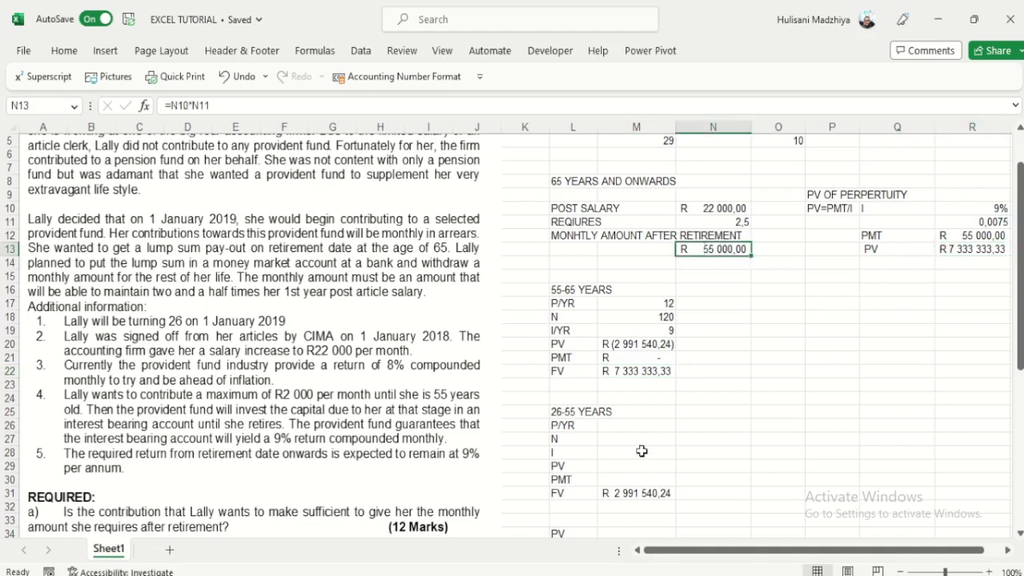
click(633, 493)
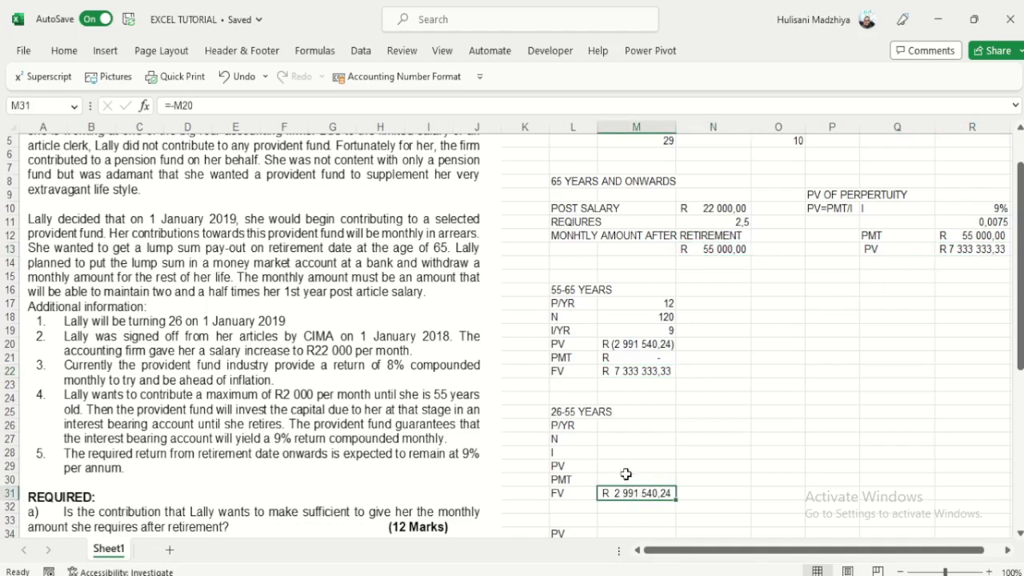
click(627, 478)
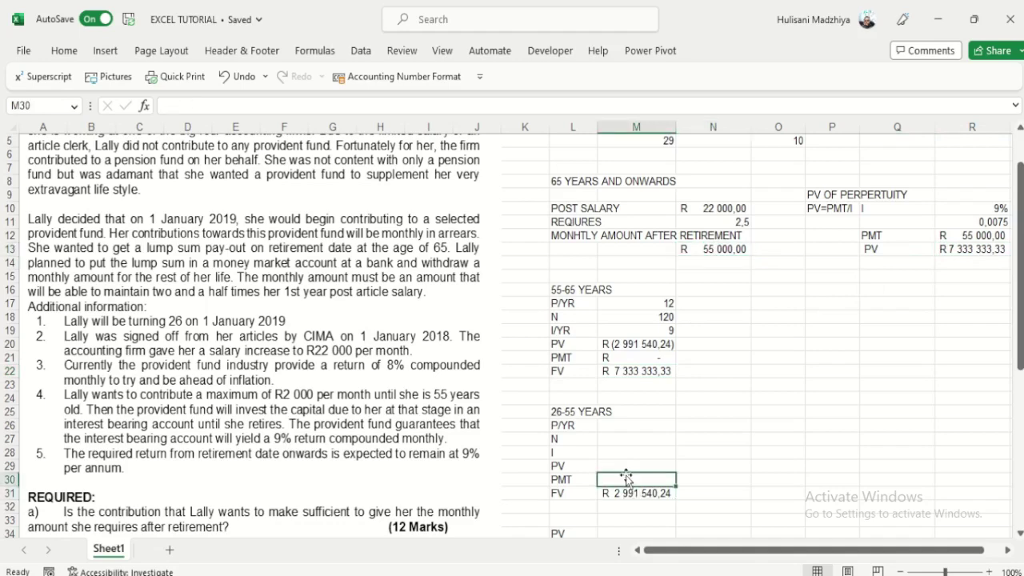
click(629, 424)
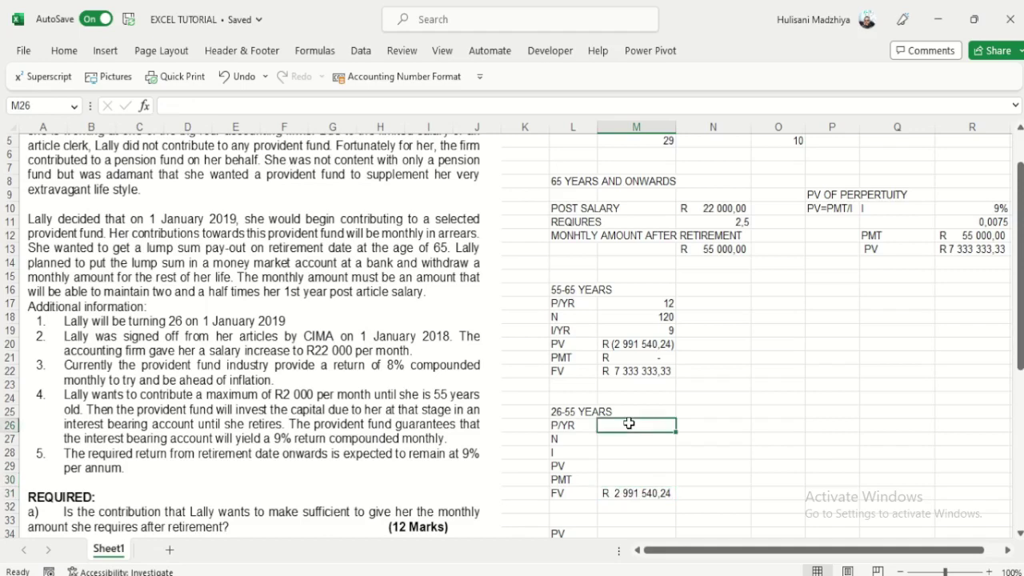
Step: Enter P/YR 12 in M26 and N as =M5*M26, giving 348 periods
text(12)
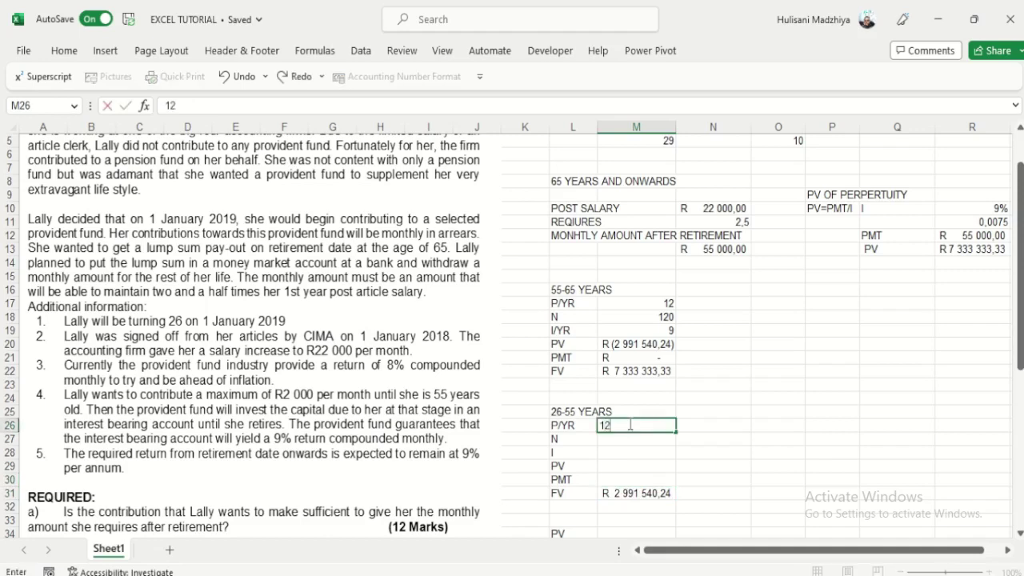
key(Return)
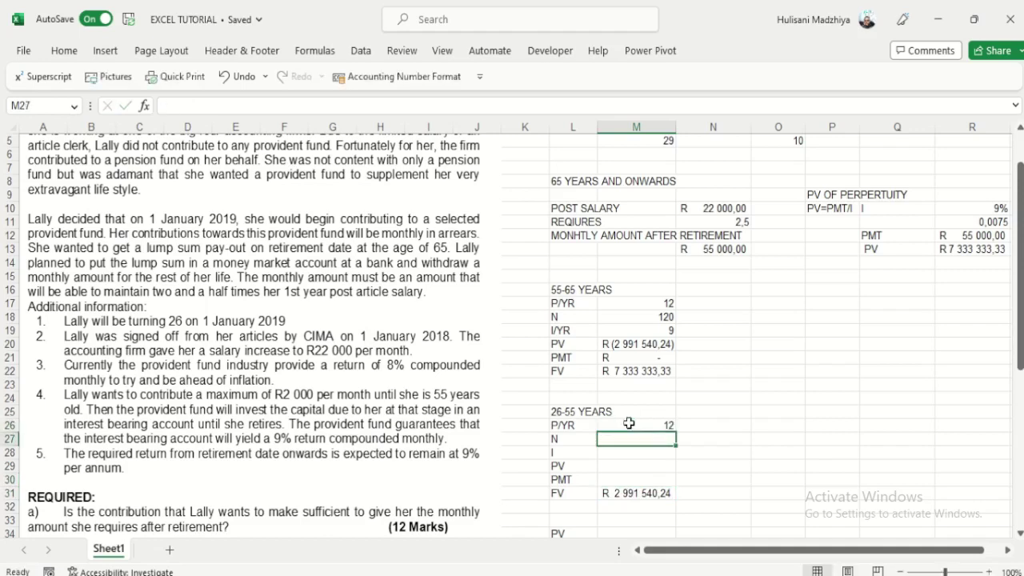
text(=)
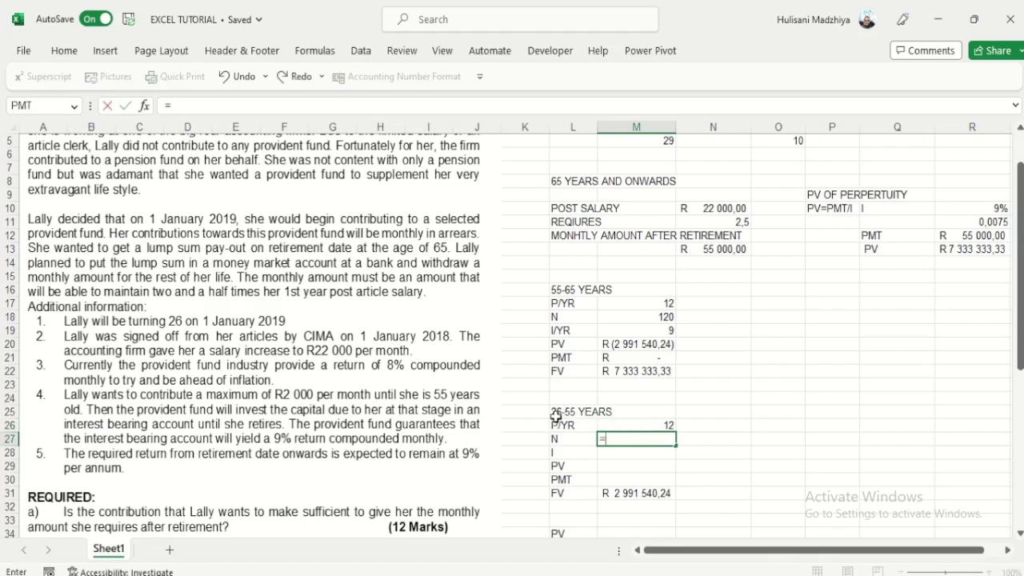
click(667, 146)
text(*)
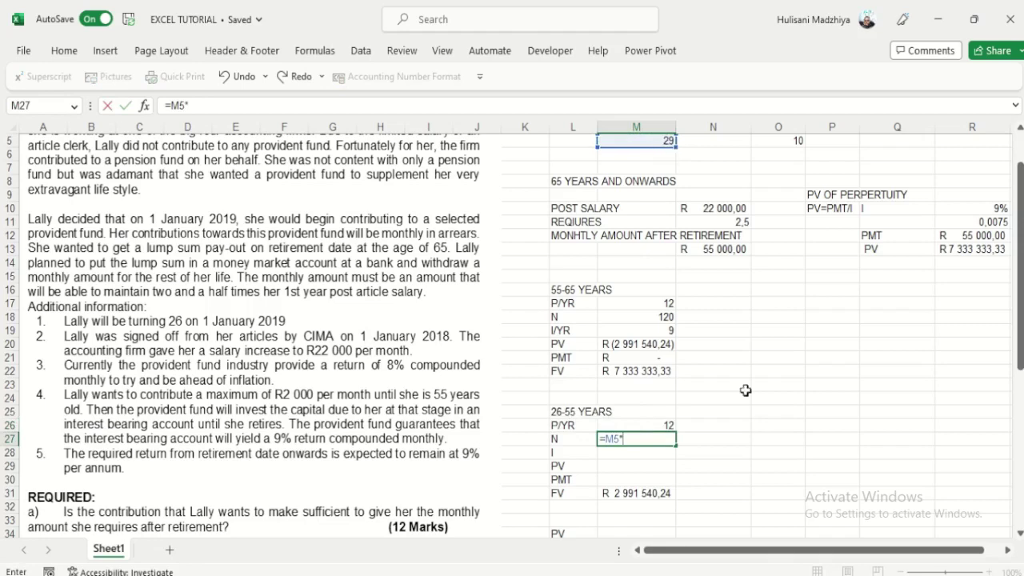
click(670, 426)
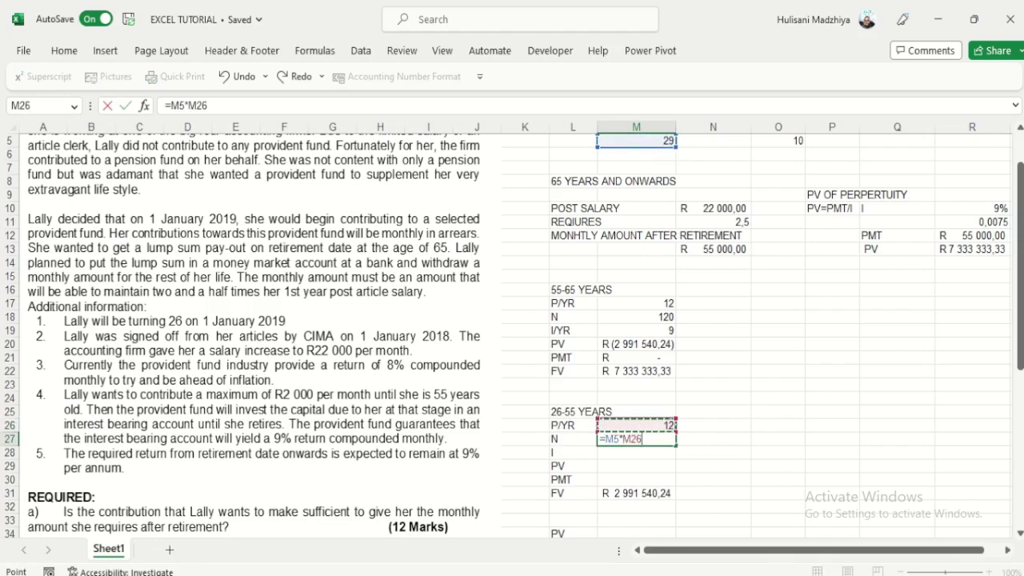
key(Return)
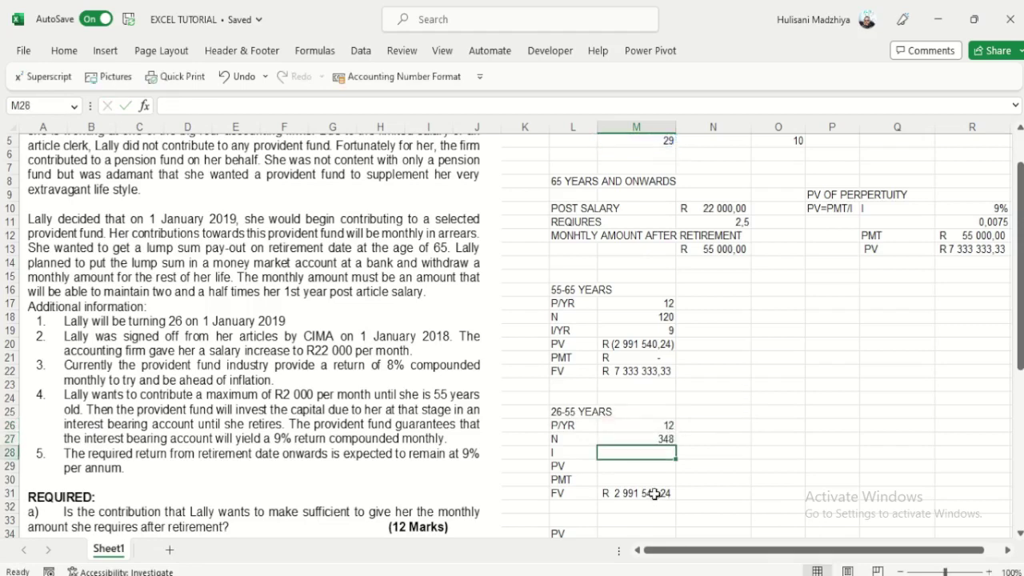
Step: Enter I of 8 and PV of 0 in the 26-55 years block
text(8)
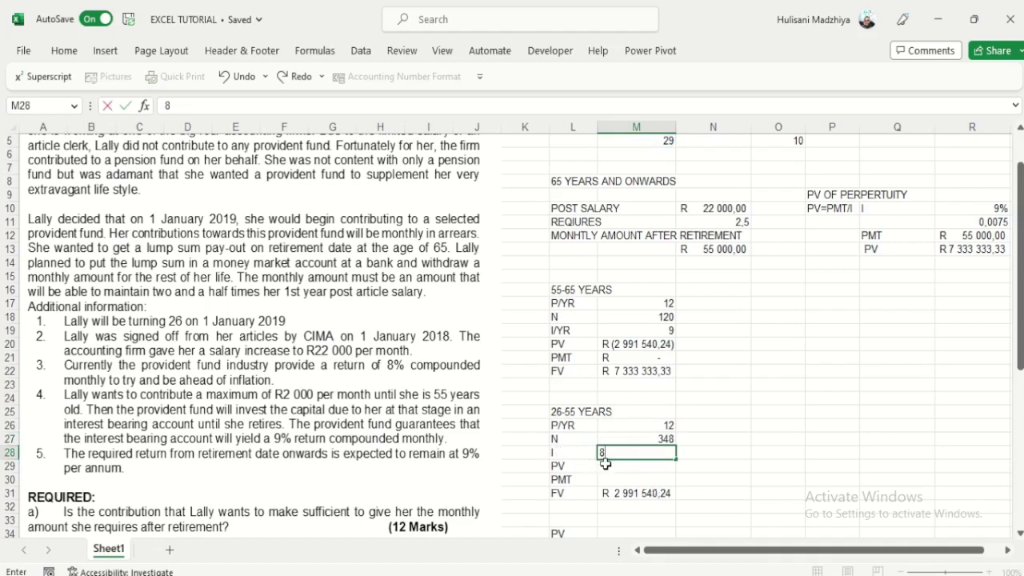
key(Return)
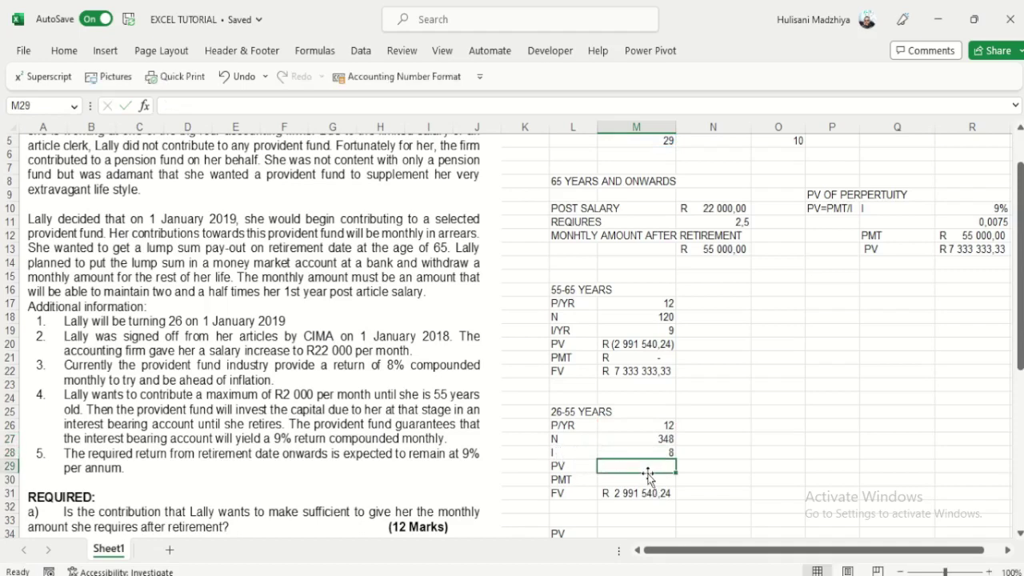
text(0)
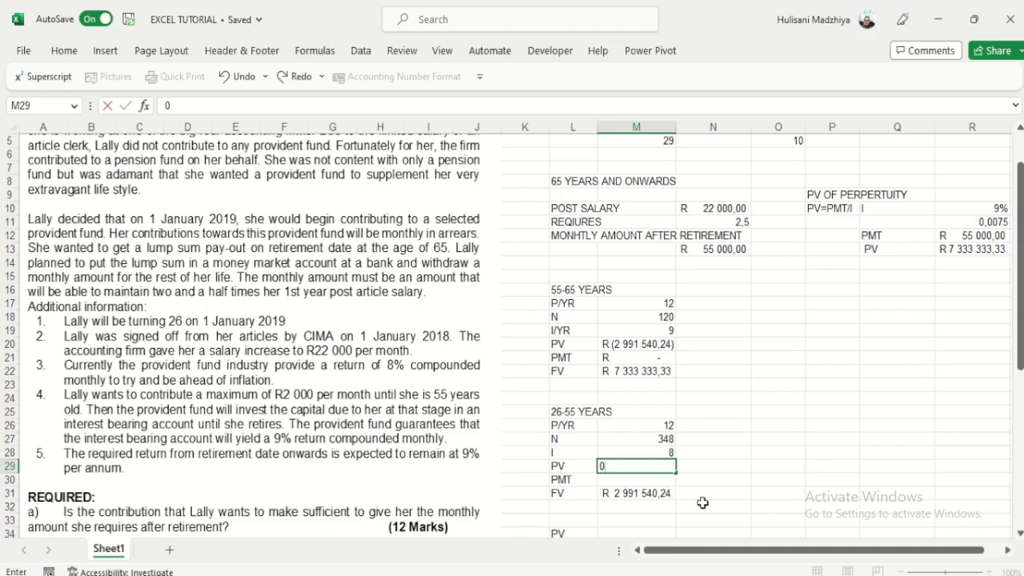
click(703, 504)
click(640, 482)
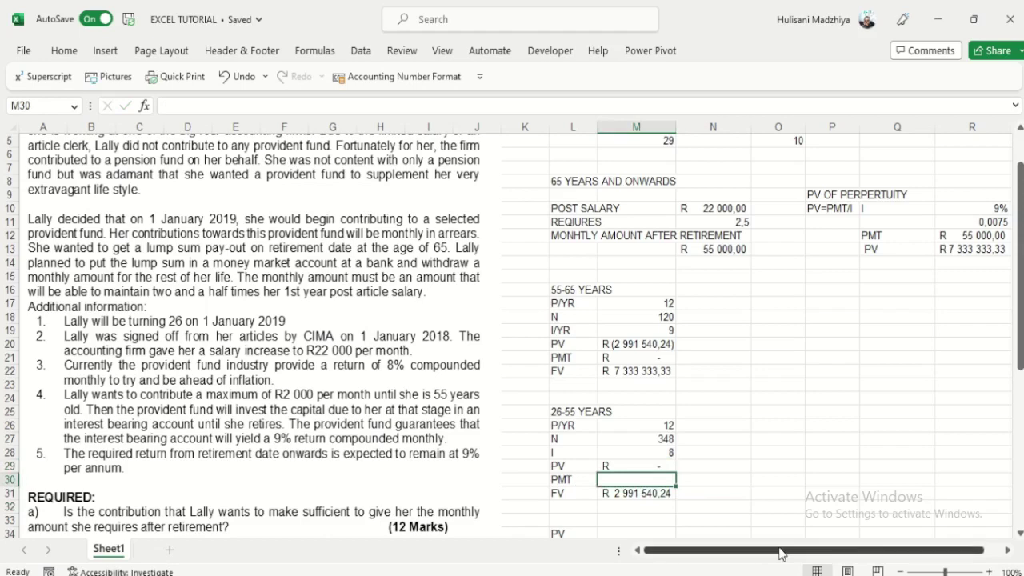
key(alt+Tab)
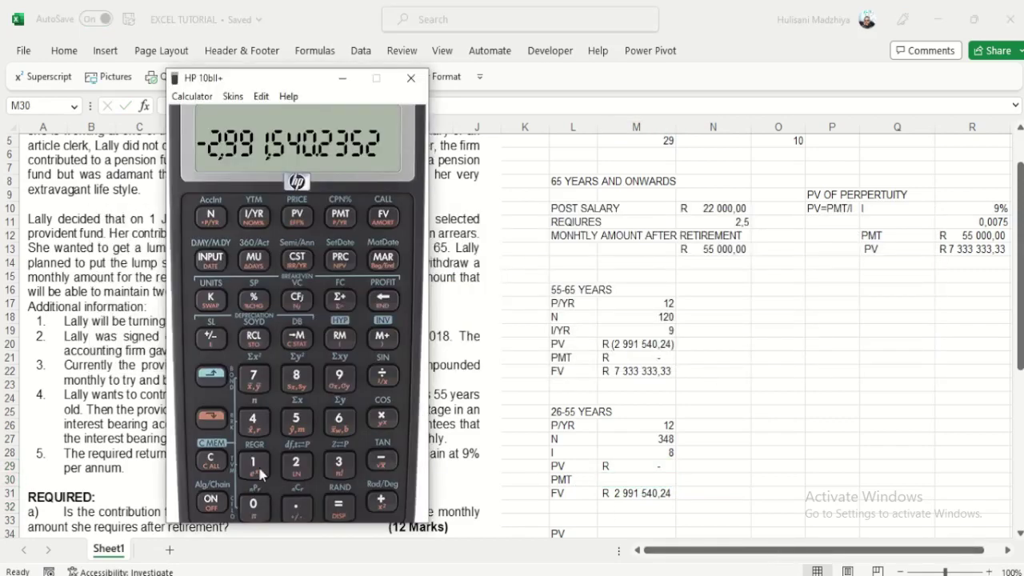
Step: Clear the HP 10bII+ and set it to 12 payments per year
click(213, 462)
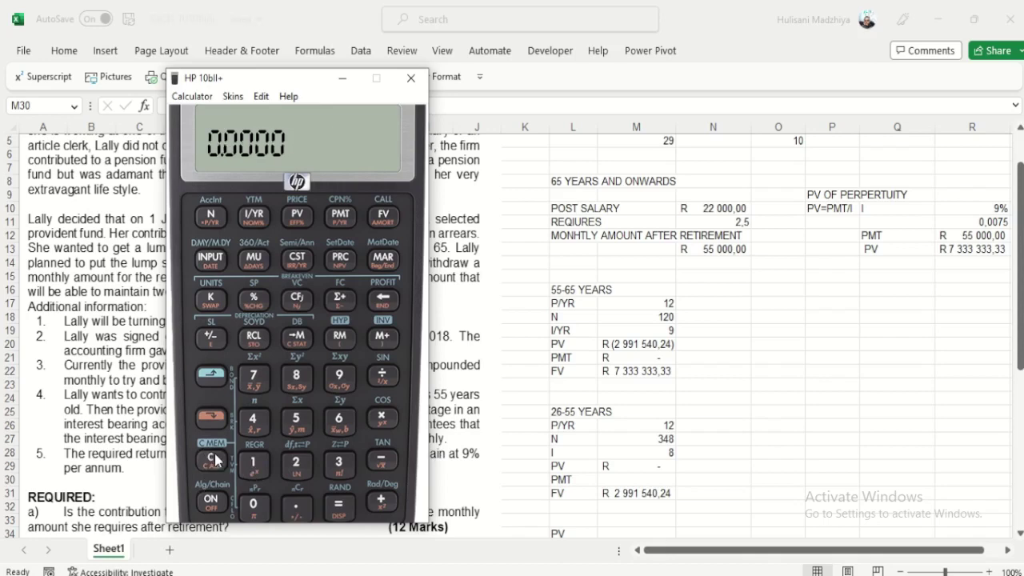
click(255, 469)
click(254, 466)
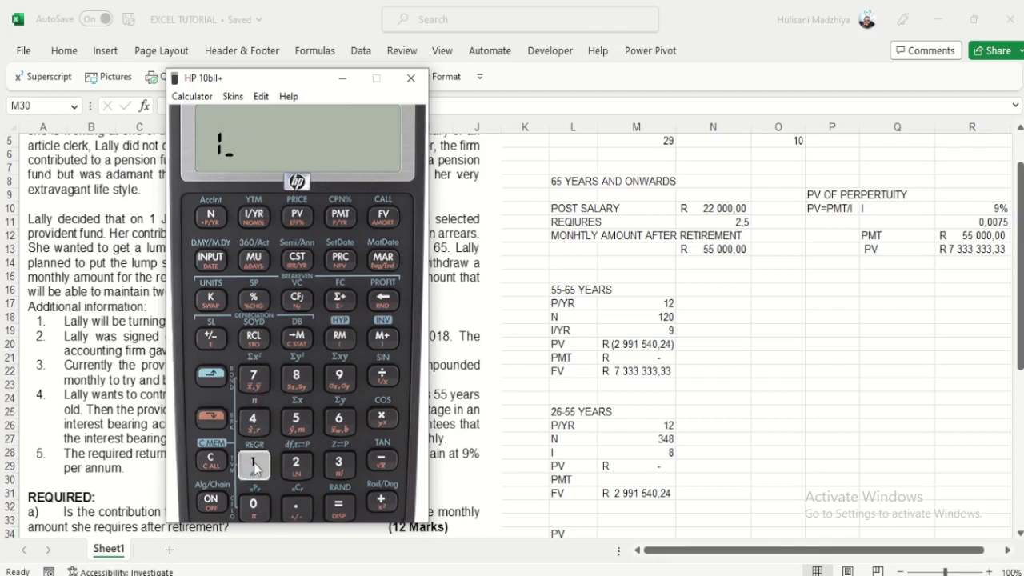
click(296, 463)
click(210, 417)
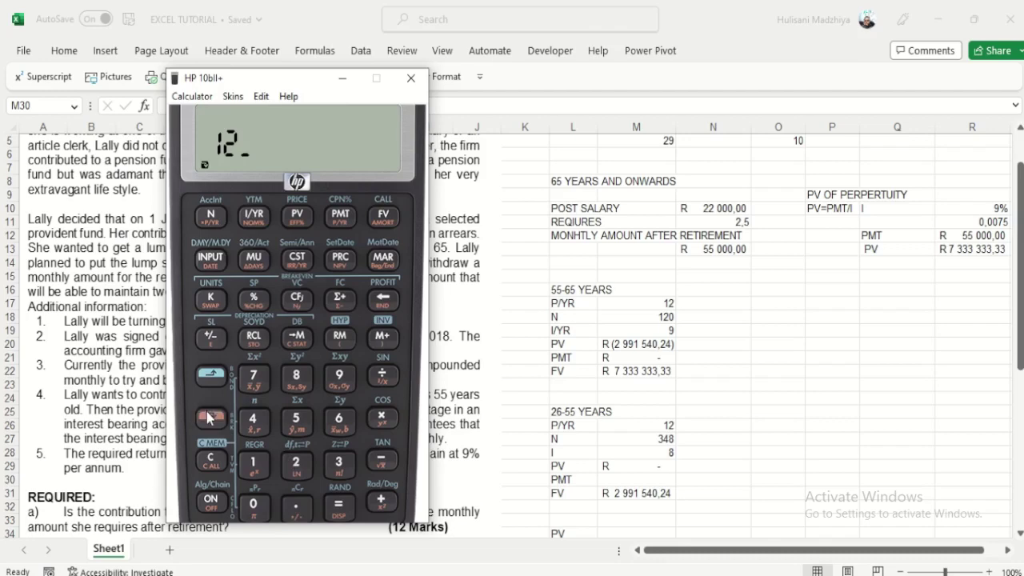
click(332, 227)
click(218, 458)
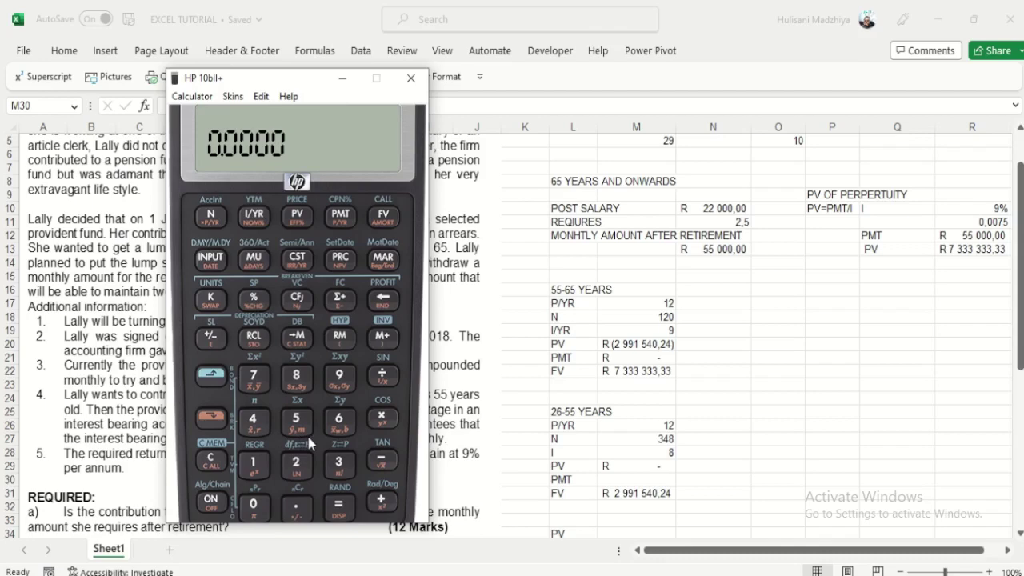
Step: Enter N 29×12, I/YR 8, PV 0, FV 2,991,540.24 and solve PMT as -2,192.1752
text(29.)
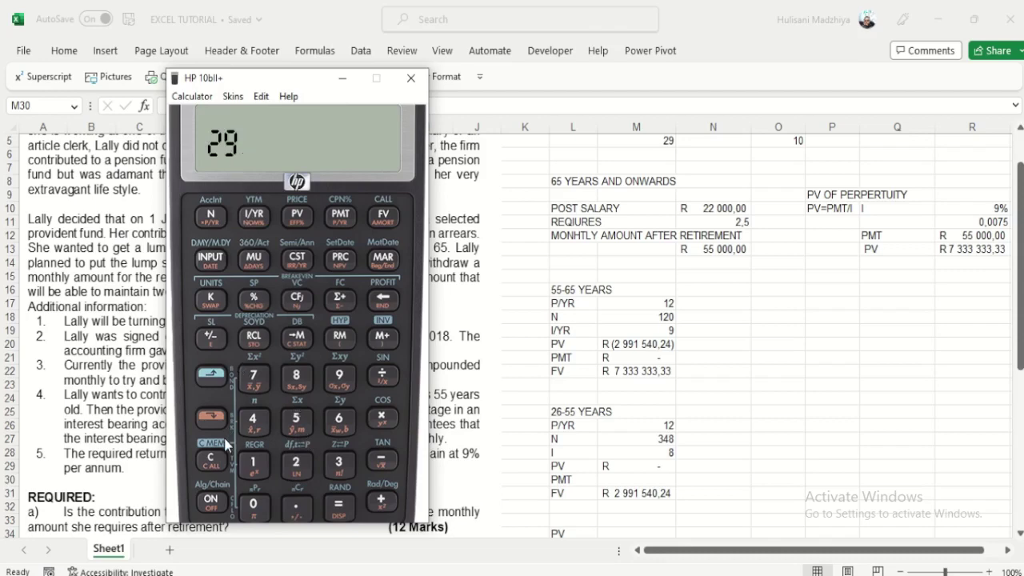
click(213, 418)
click(209, 219)
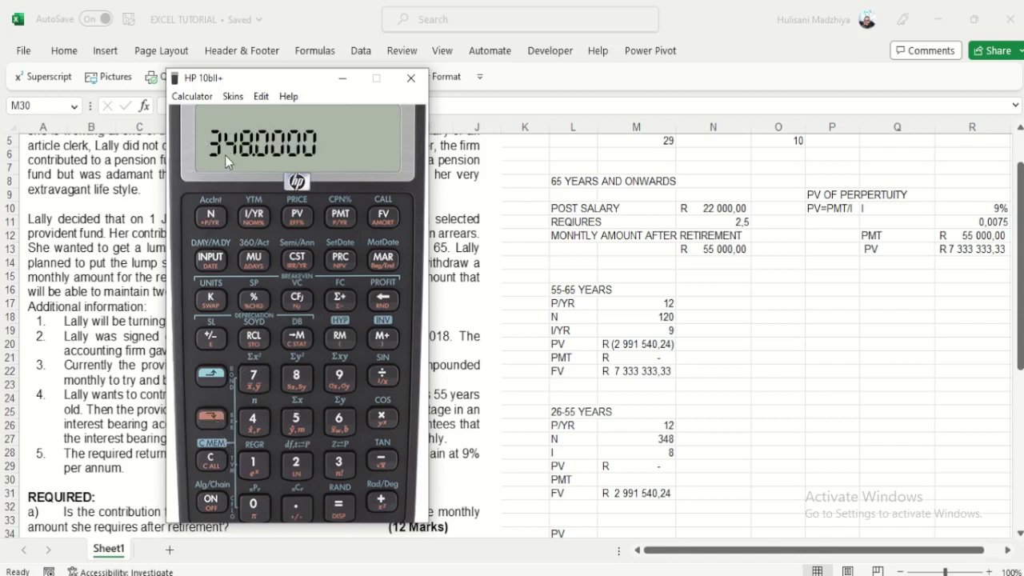
key(8)
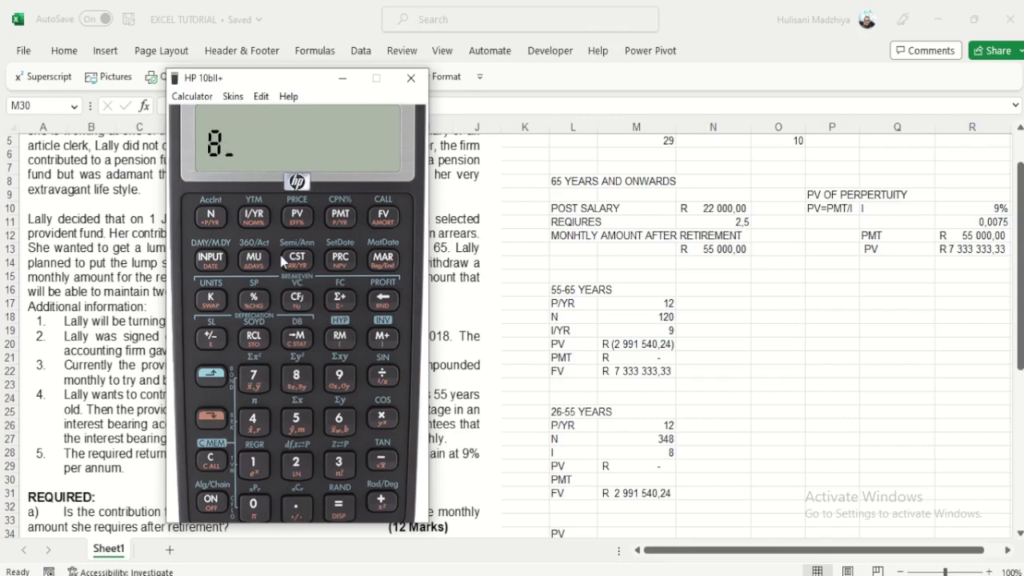
click(253, 218)
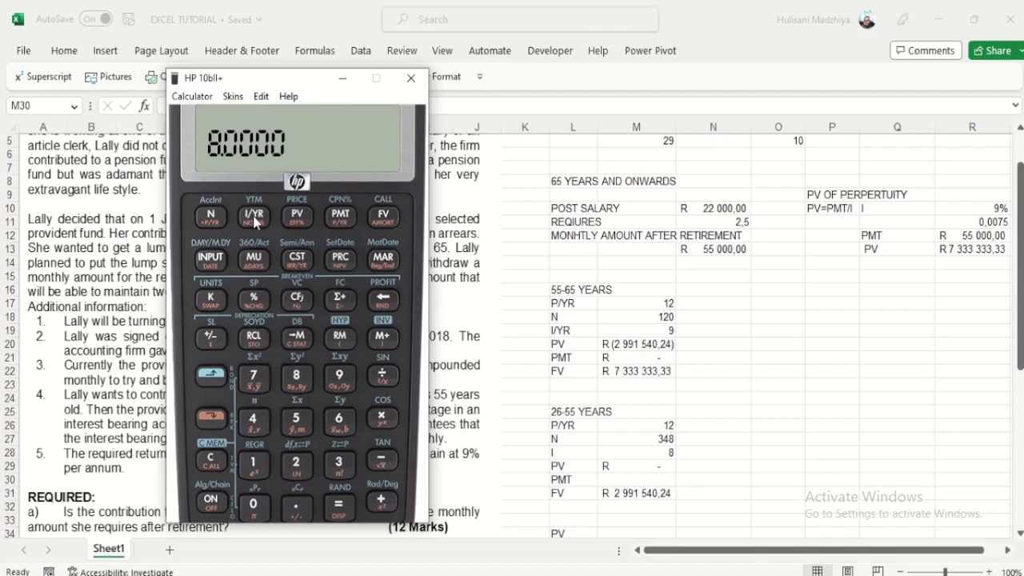
key(0)
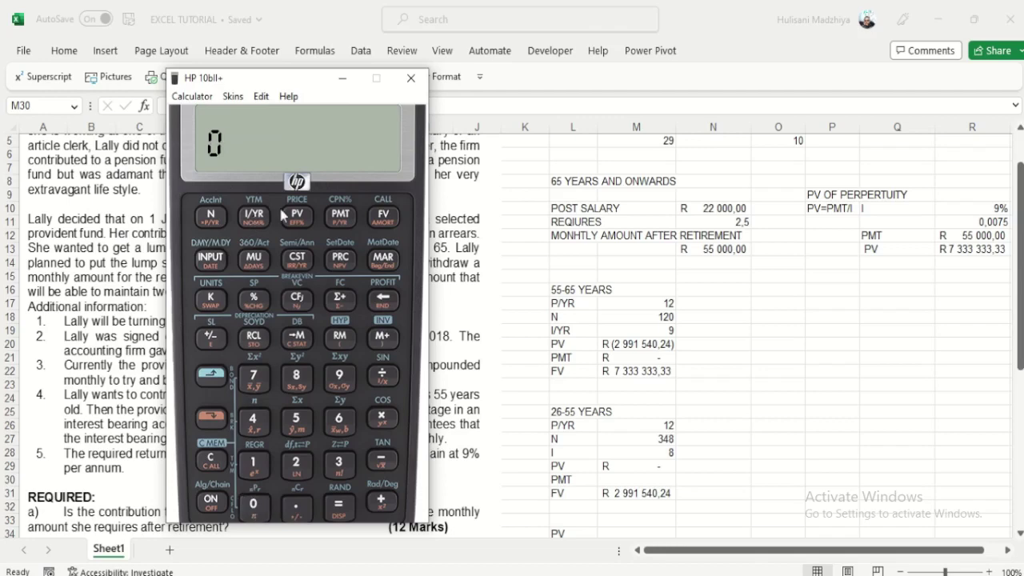
click(299, 226)
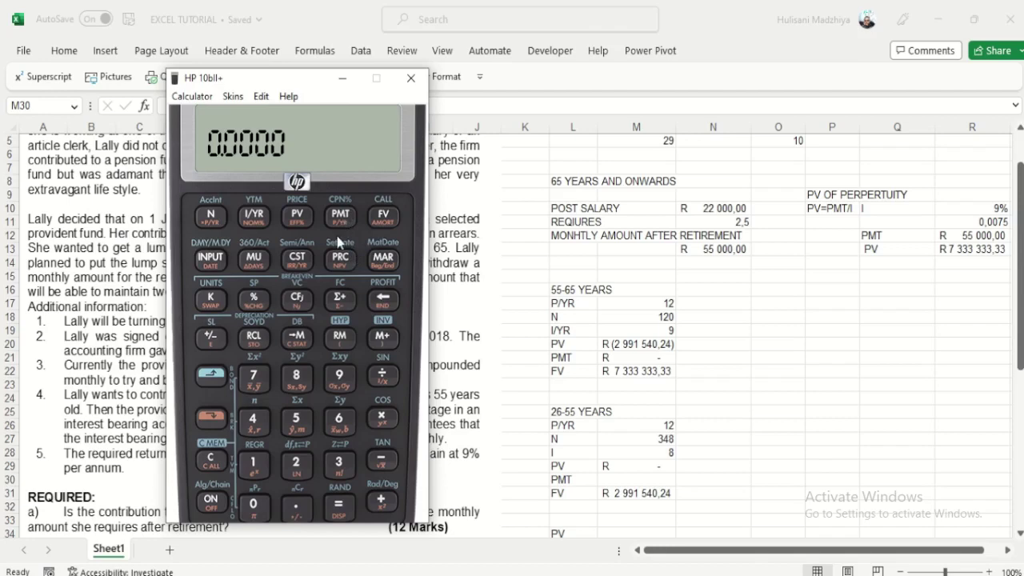
text(2)
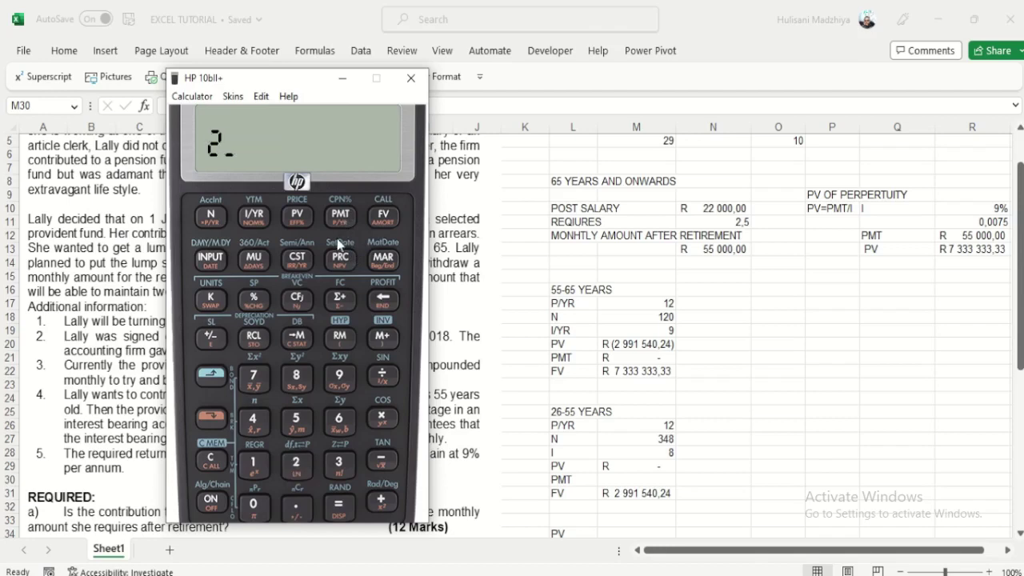
text(,991)
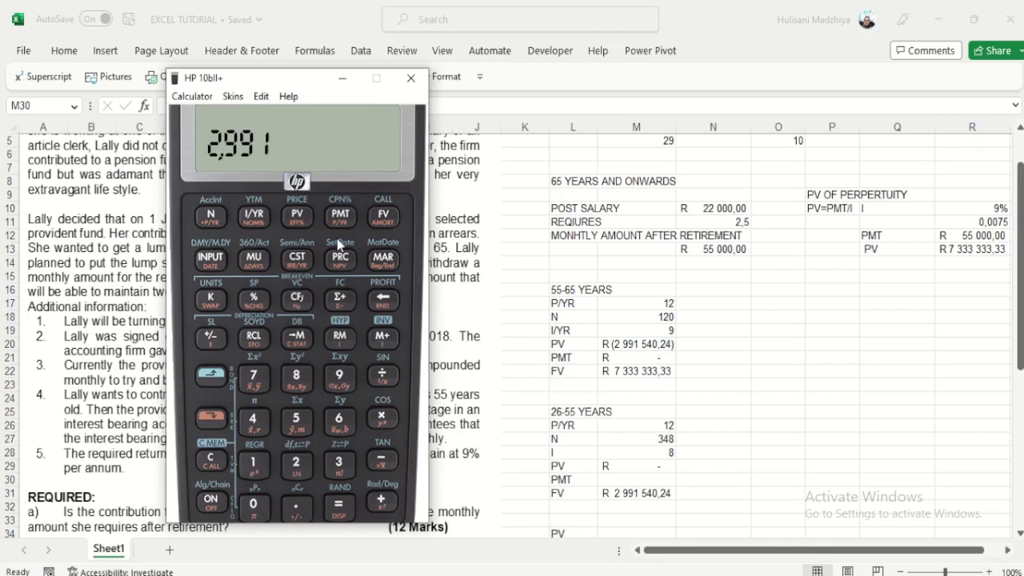
text(,540.)
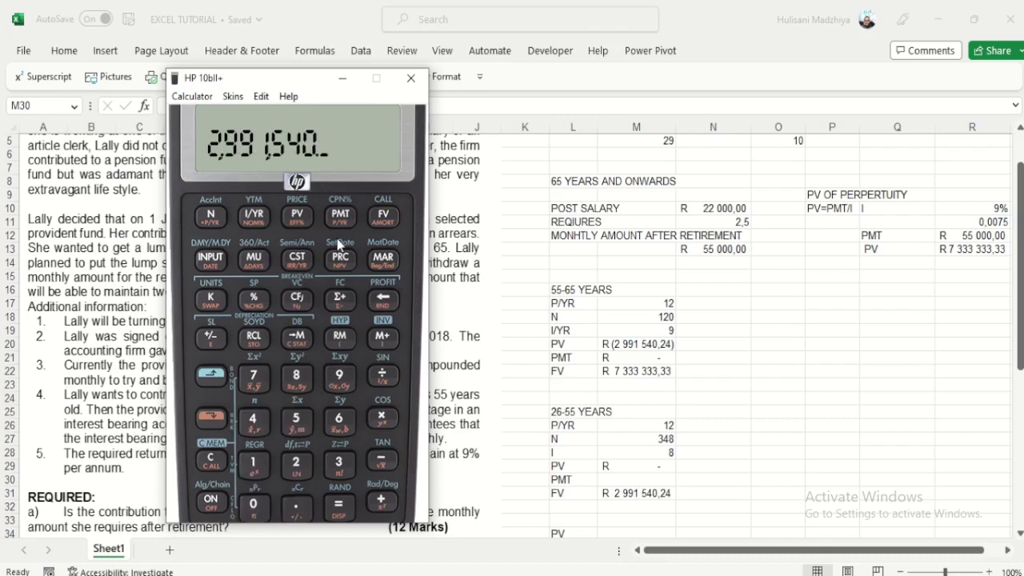
text(2400)
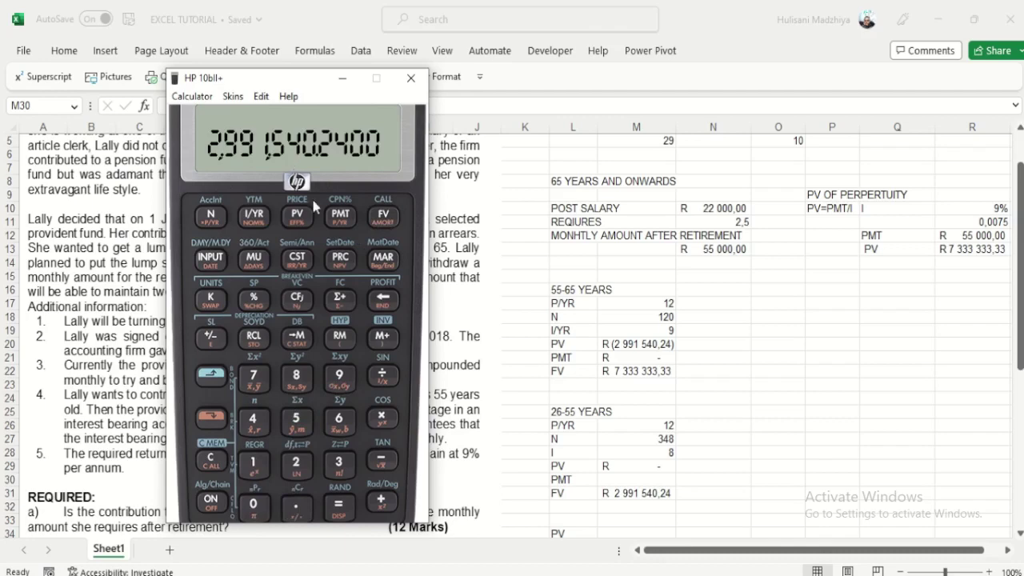
click(338, 216)
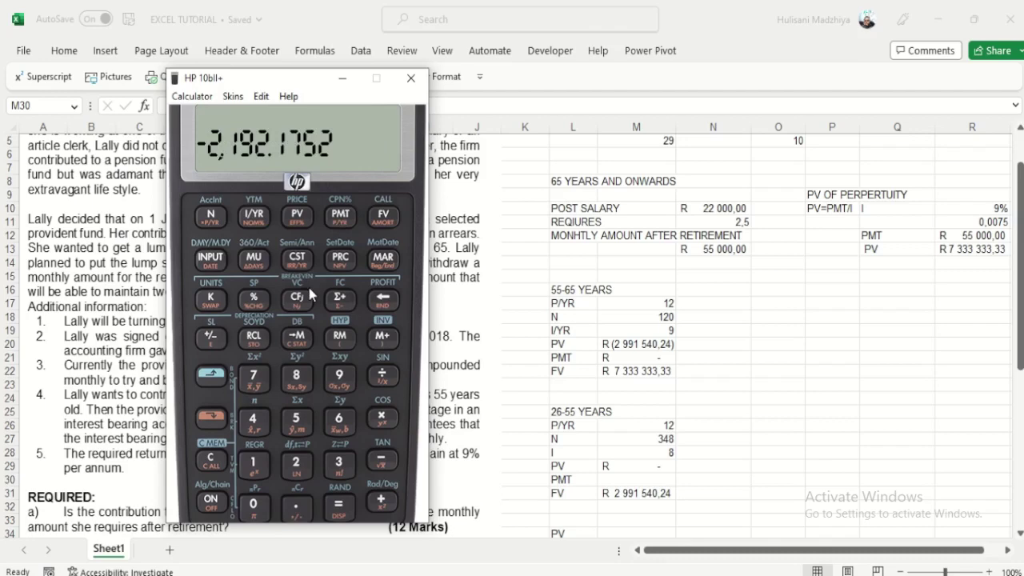
key(alt+Tab)
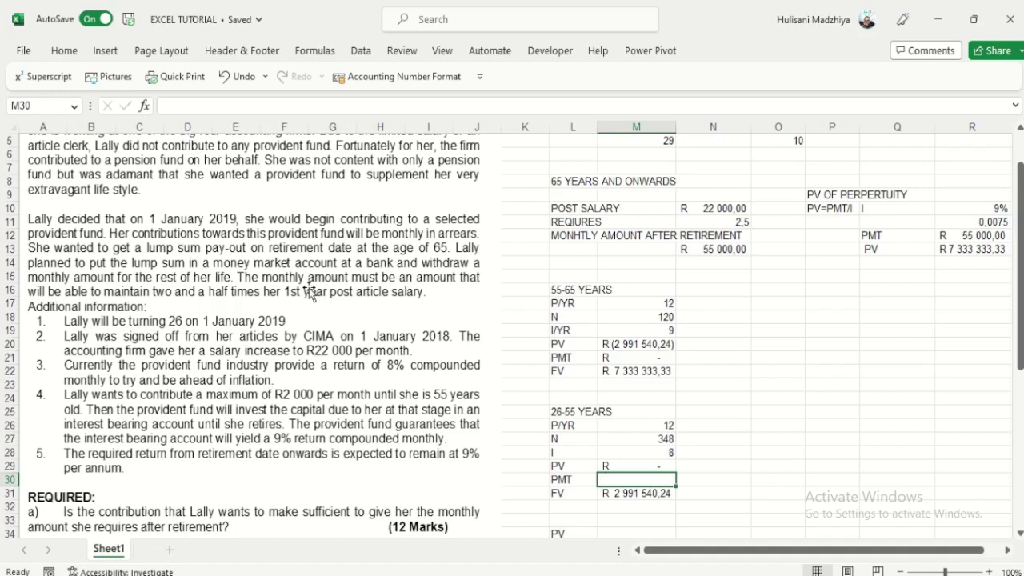
Step: Enter 2192,18 in M30 and give it Accounting rand format
text(2192,)
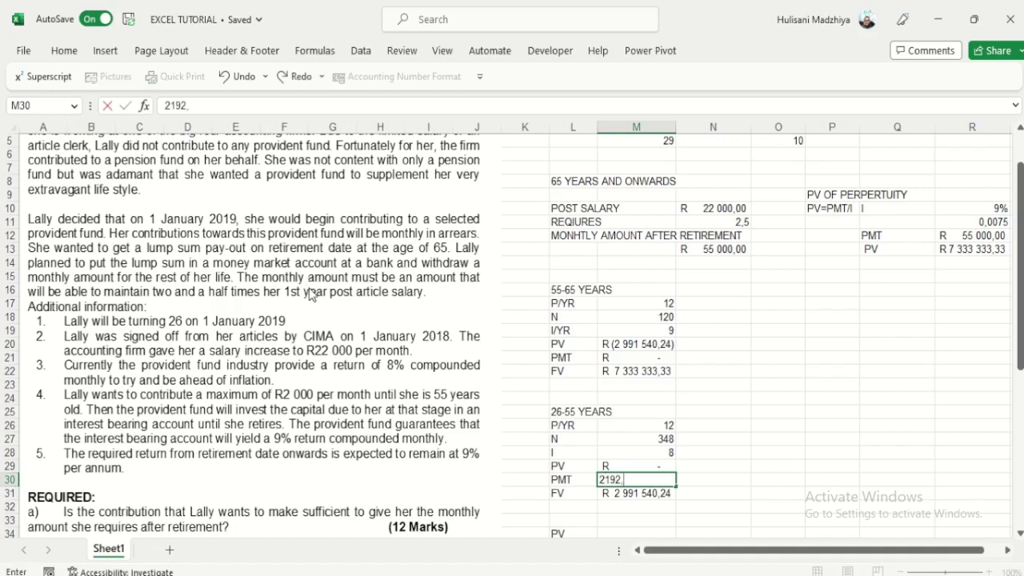
key(alt+Tab)
key(alt+Tab)
text(18)
click(832, 372)
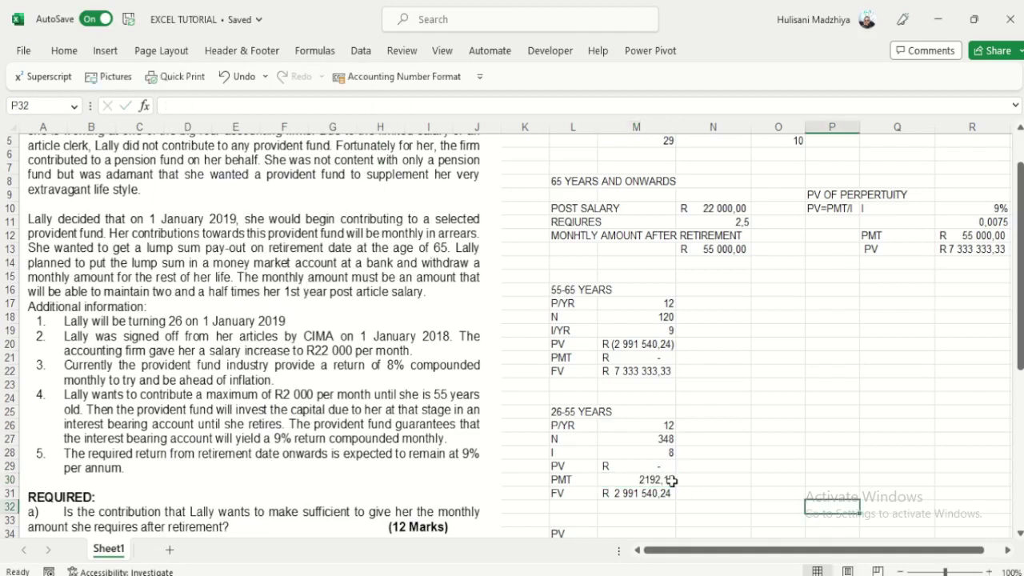
click(636, 479)
click(376, 78)
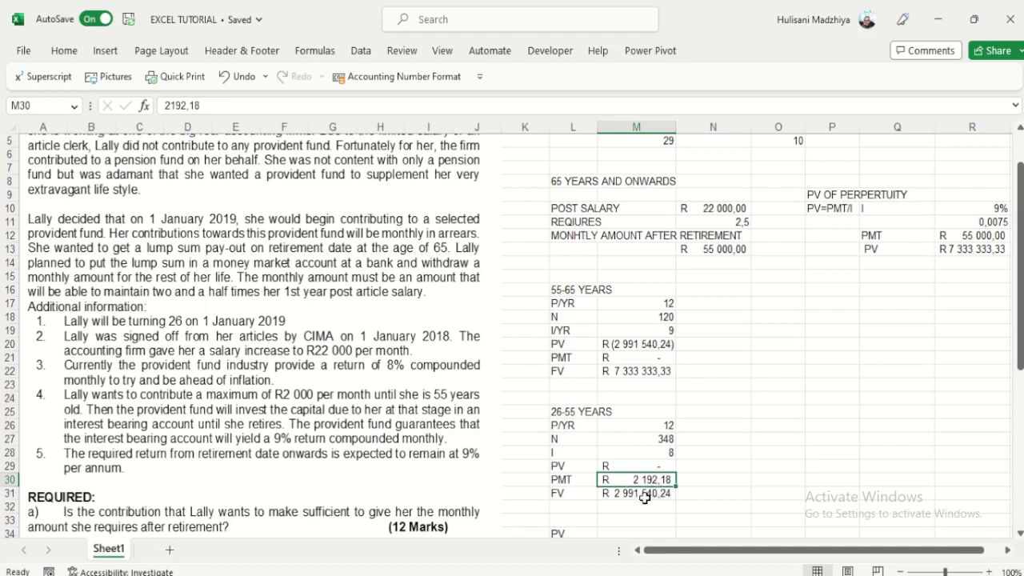
Step: Check the FV formulas in M31 and M22, plus R13 and N13
click(644, 496)
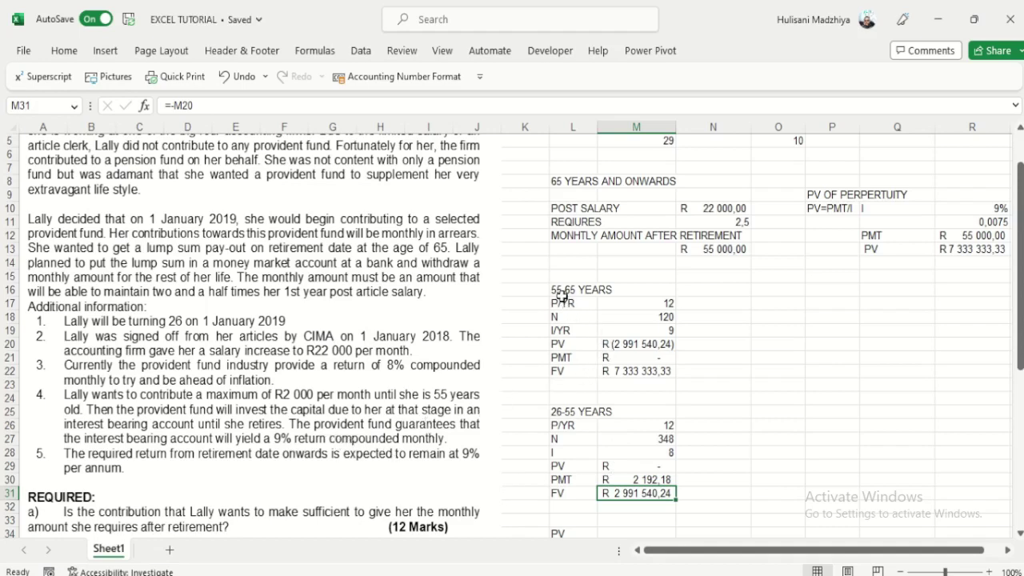
click(625, 371)
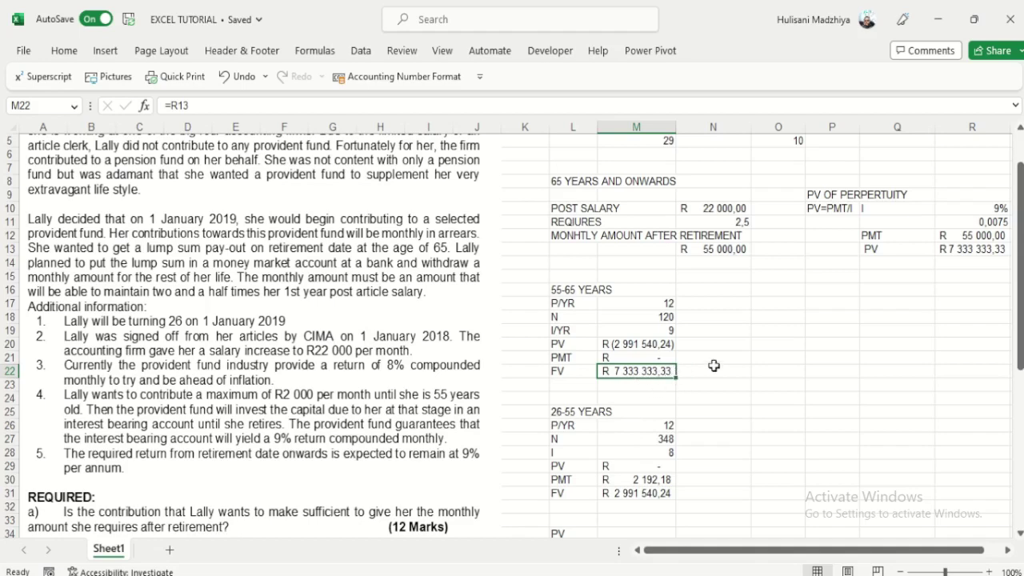
click(976, 251)
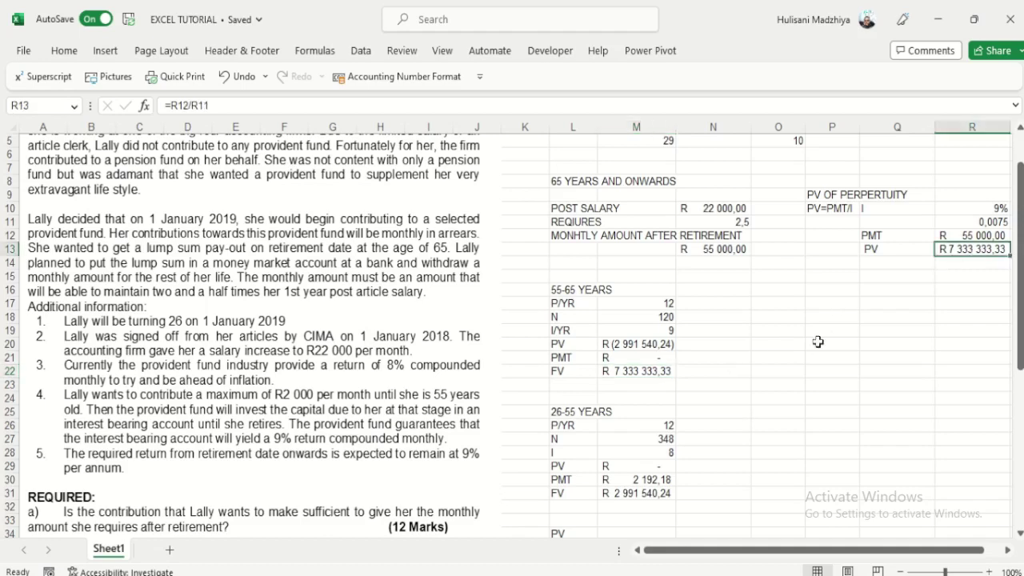
click(728, 251)
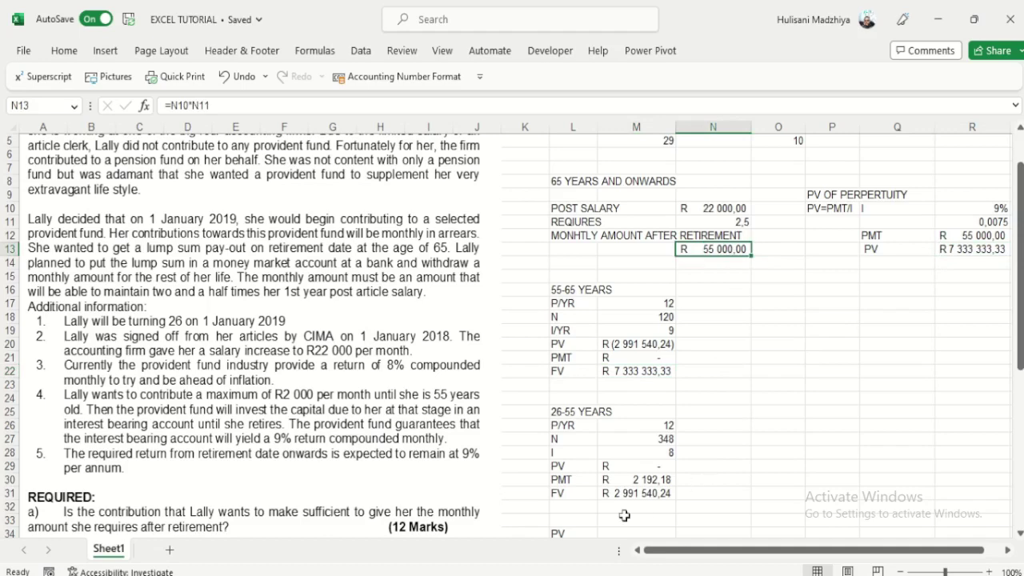
scroll(432, 432, down, 1)
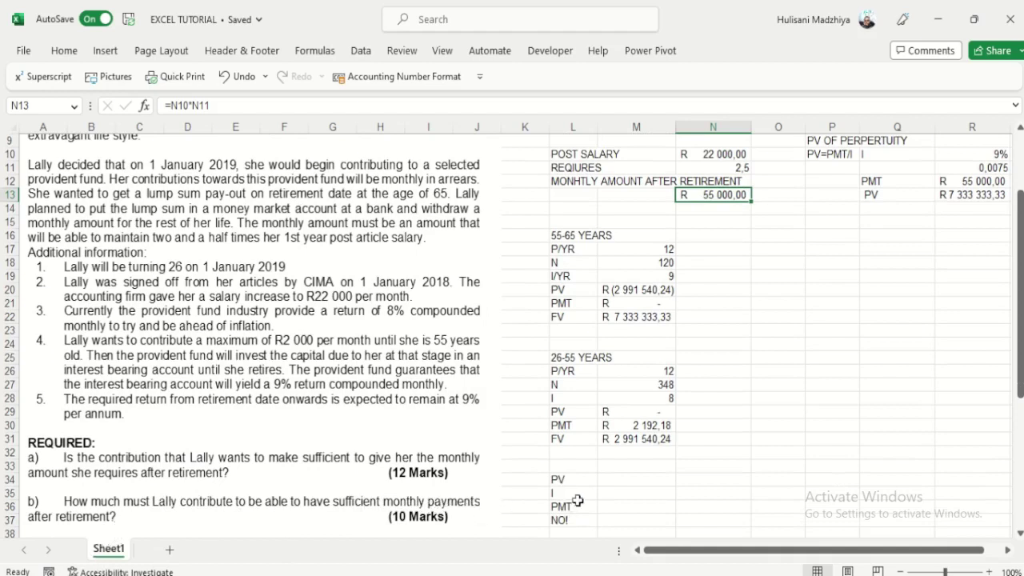
click(589, 466)
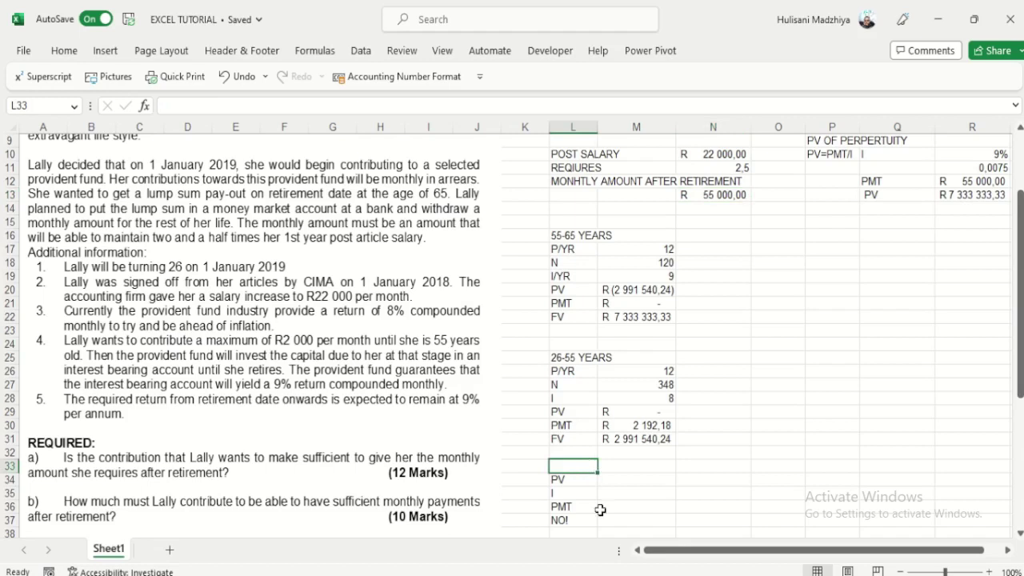
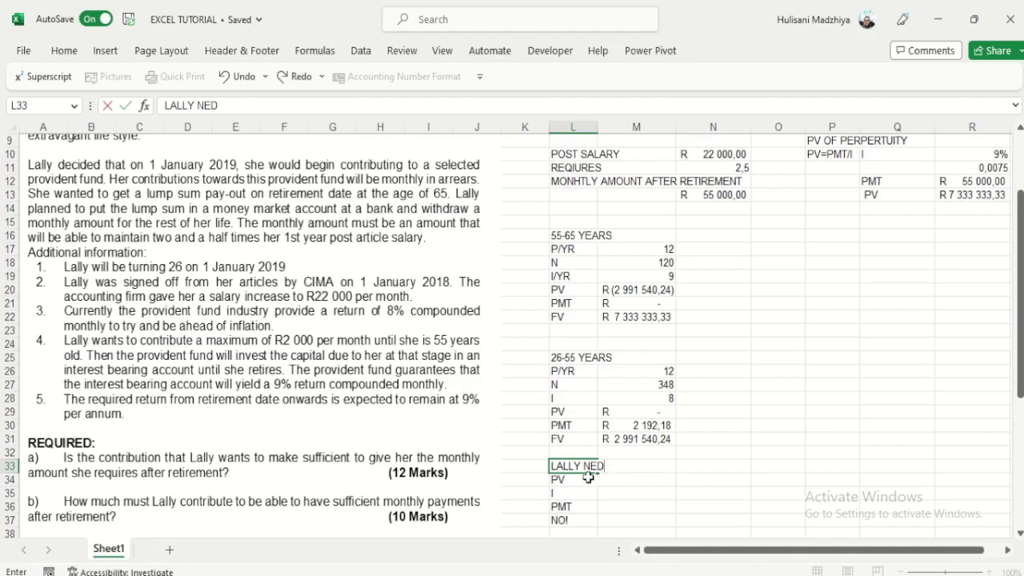
click(626, 495)
drag(573, 466, 619, 475)
click(601, 425)
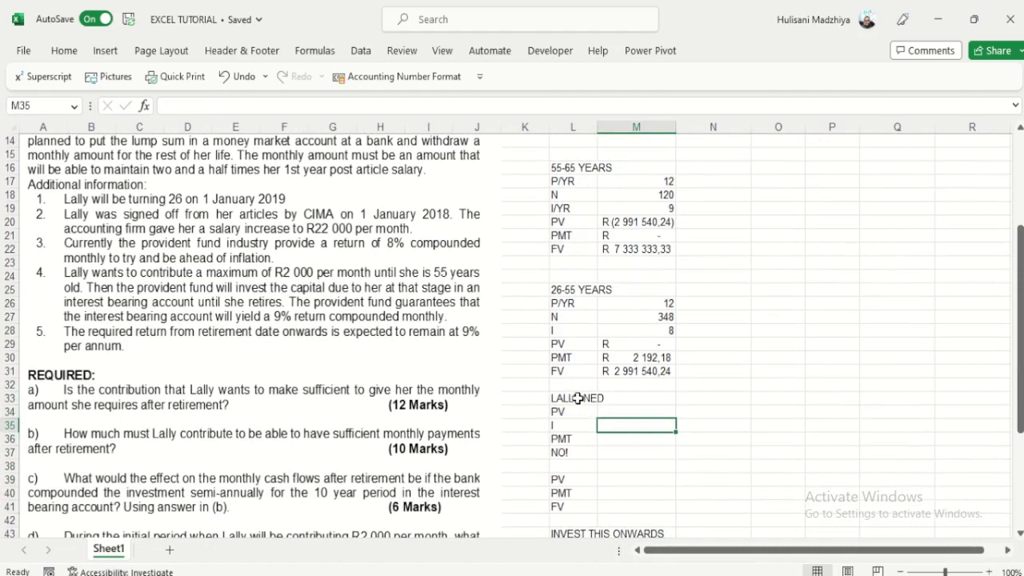
drag(577, 399, 621, 400)
key(Delete)
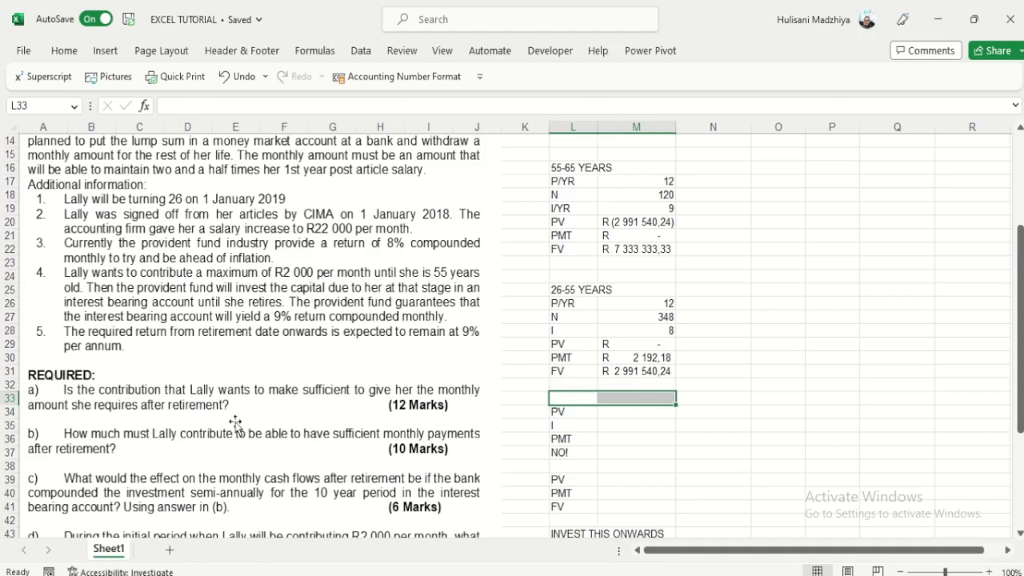
scroll(219, 424, down, 1)
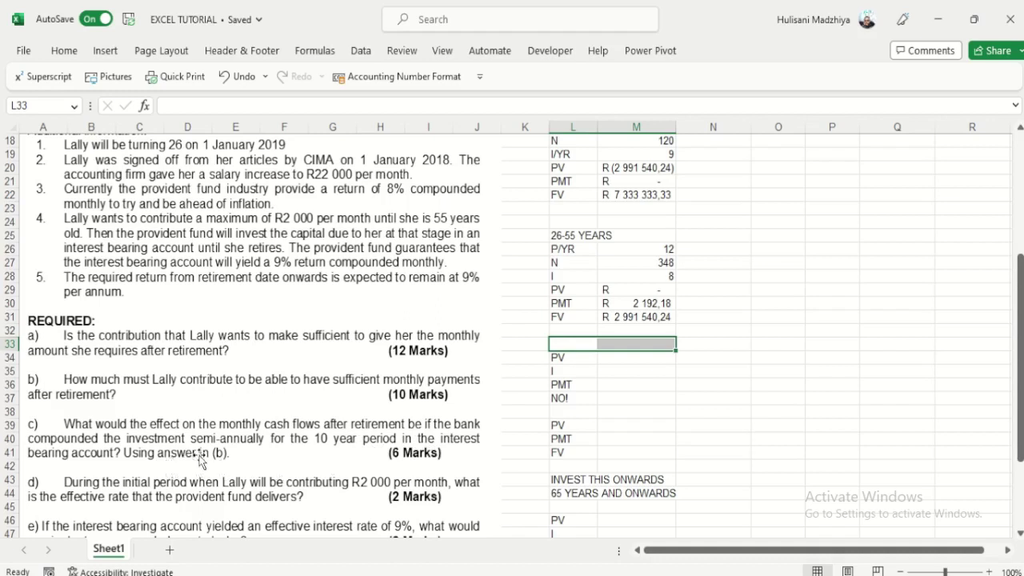
click(681, 410)
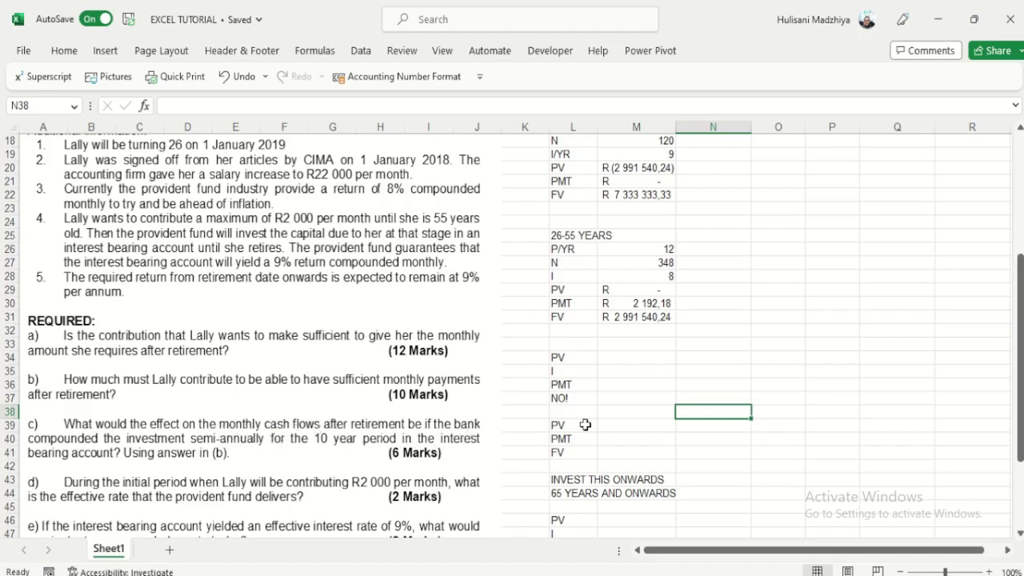
Step: Delete the leftover answer labels in L34:M45
drag(565, 358, 667, 505)
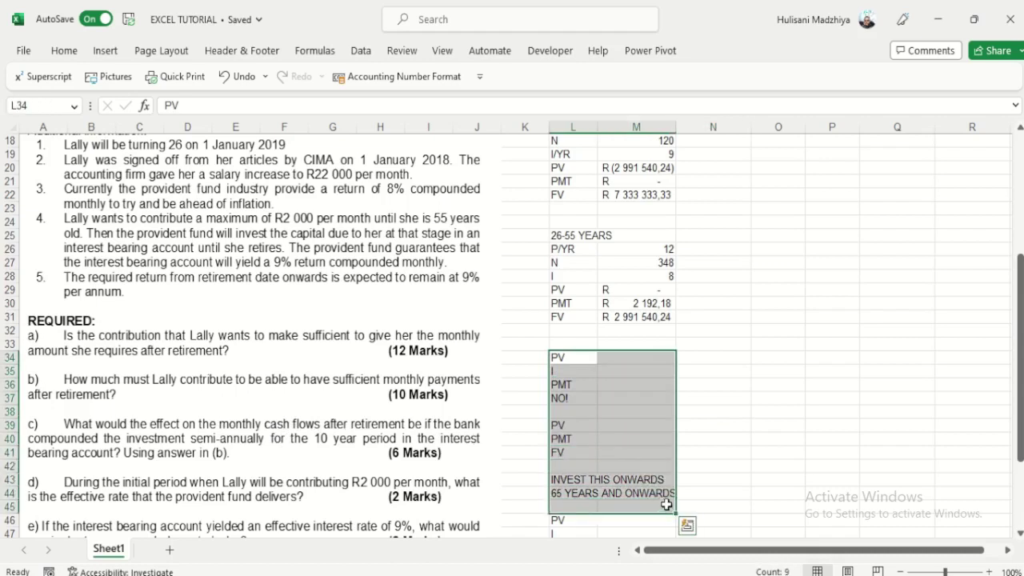
key(BackSpace)
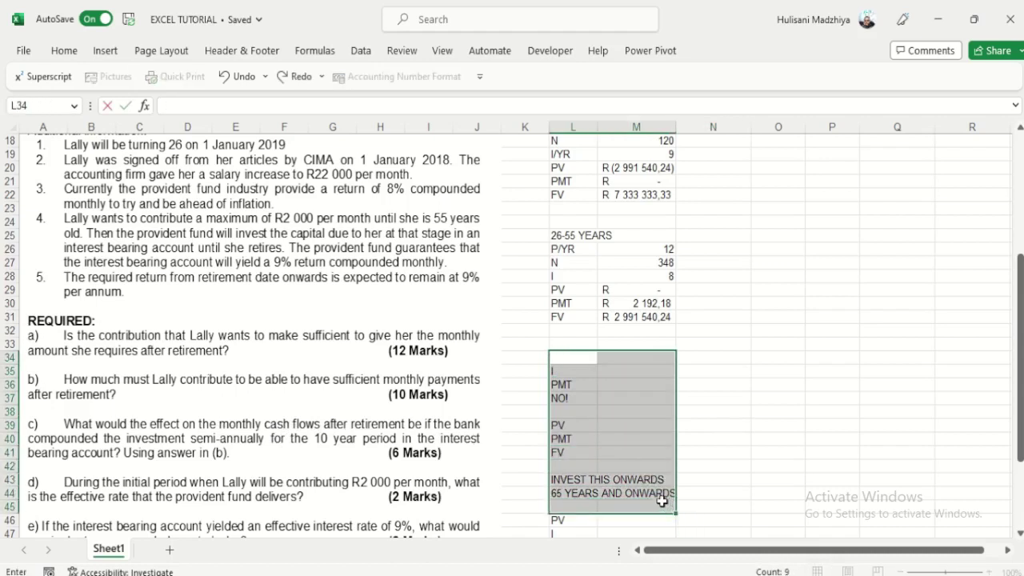
click(609, 412)
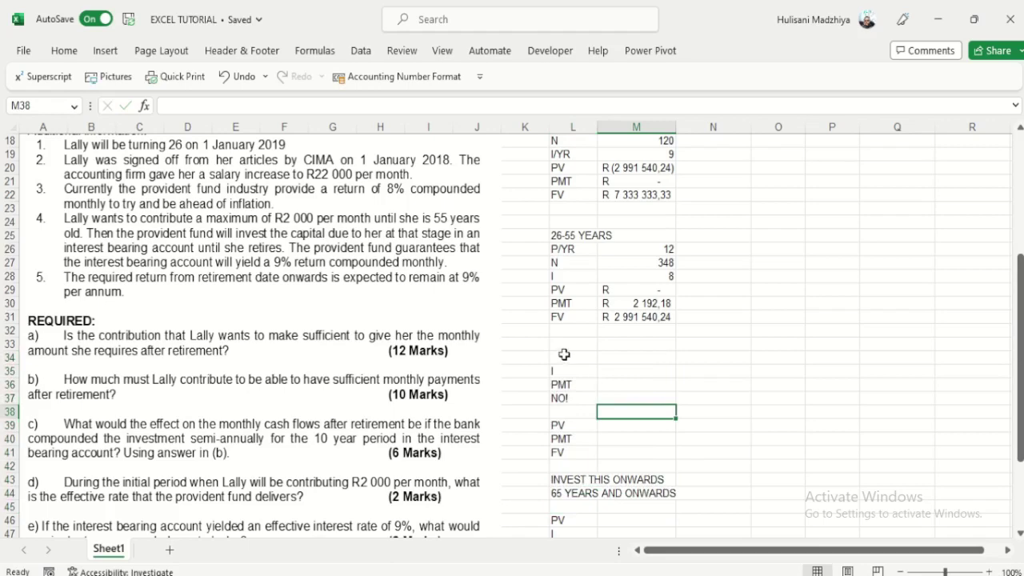
drag(564, 355, 547, 519)
Step: Type the 'C)' heading into L35
click(575, 331)
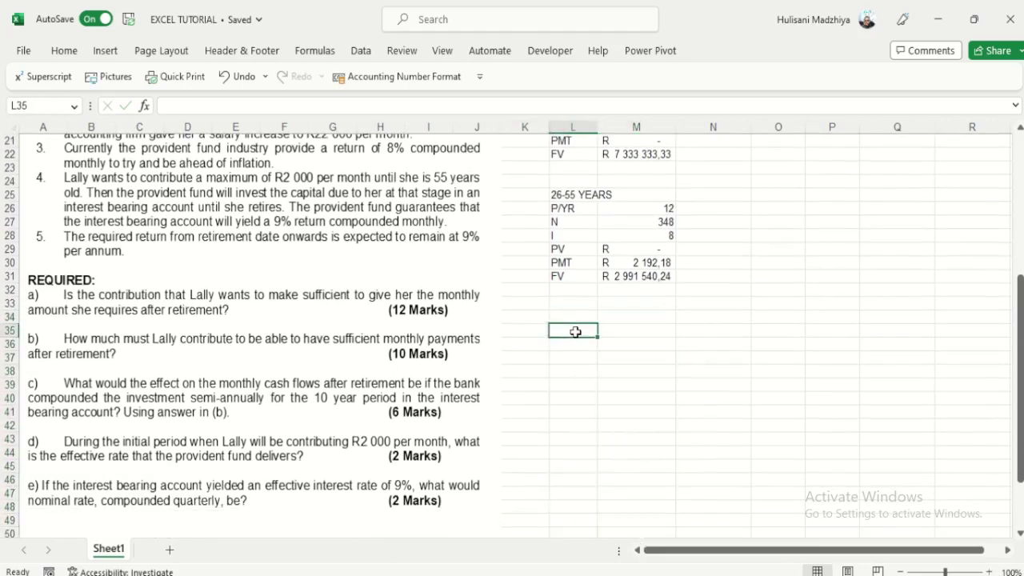
text(C)
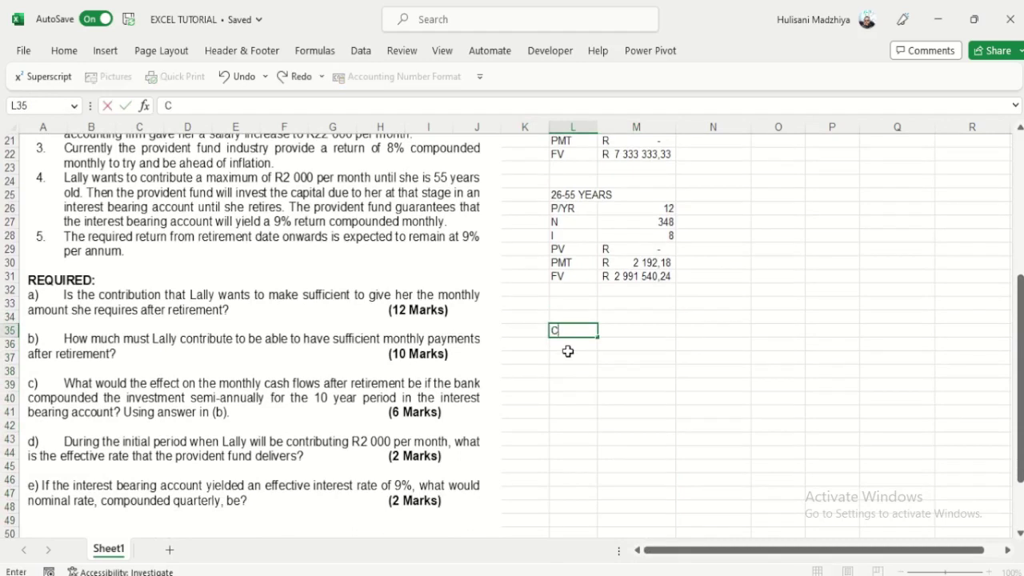
click(568, 353)
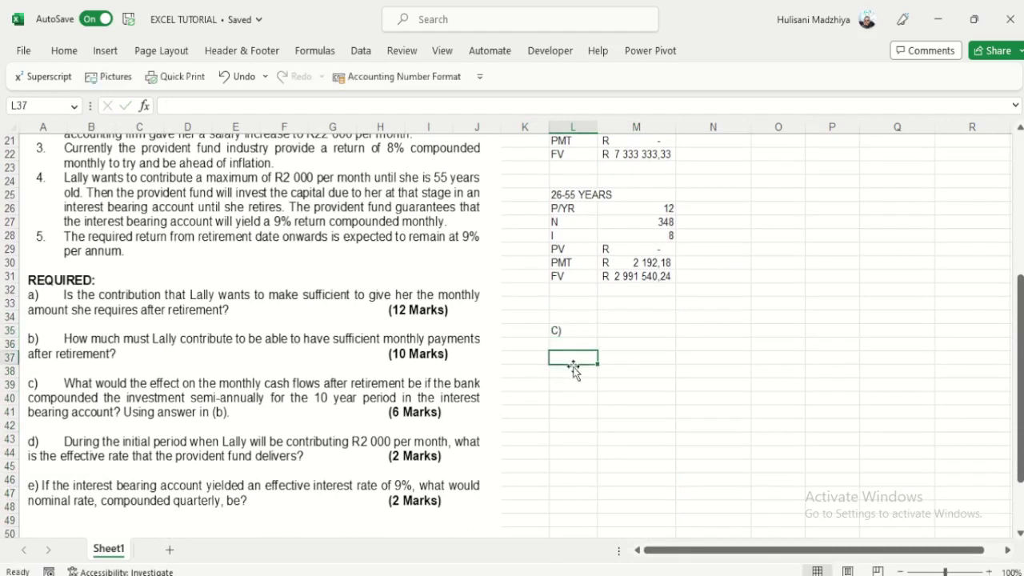
click(621, 331)
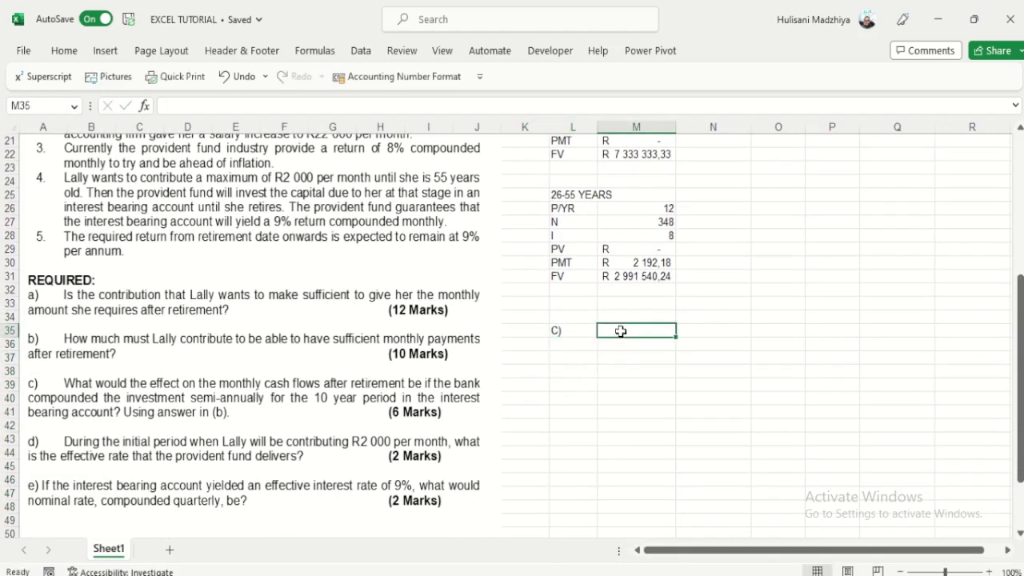
scroll(621, 331, up, 4)
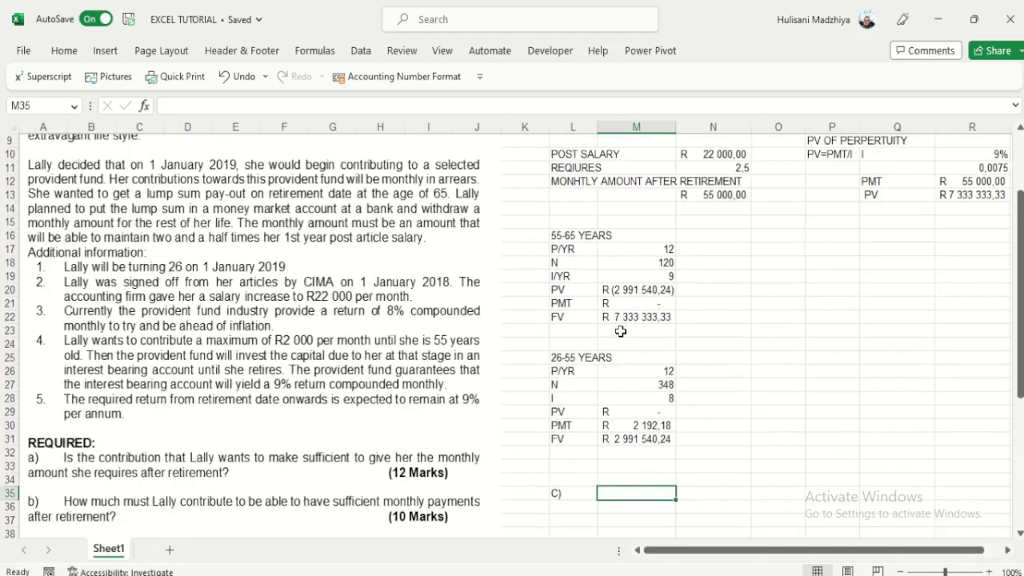
Step: Review the 55-65 years block values, the M30 payment and the M31 FV formula
click(620, 245)
drag(620, 242, 641, 315)
drag(573, 241, 615, 317)
scroll(617, 384, down, 1)
scroll(621, 397, down, 2)
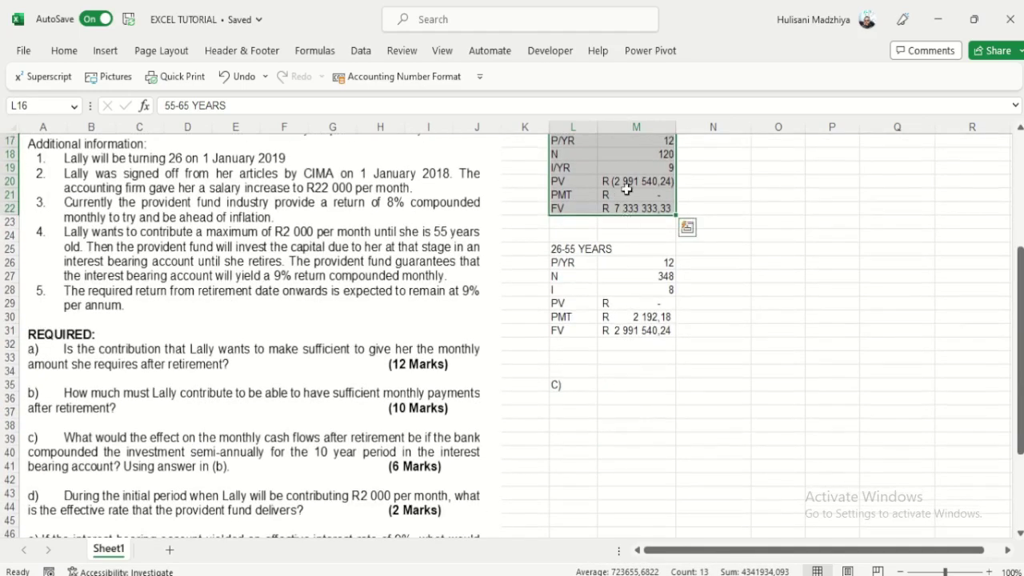
click(647, 333)
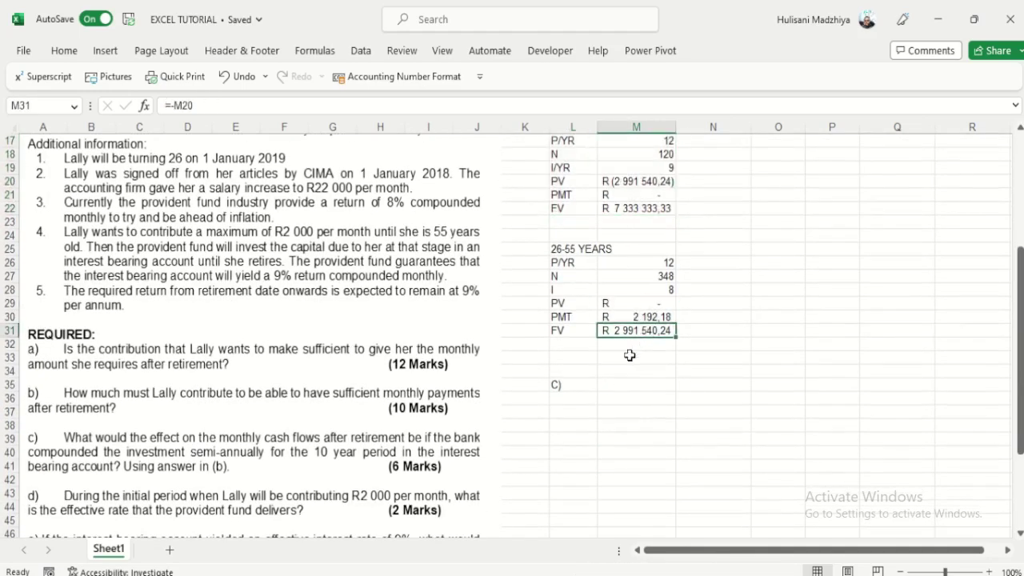
click(641, 316)
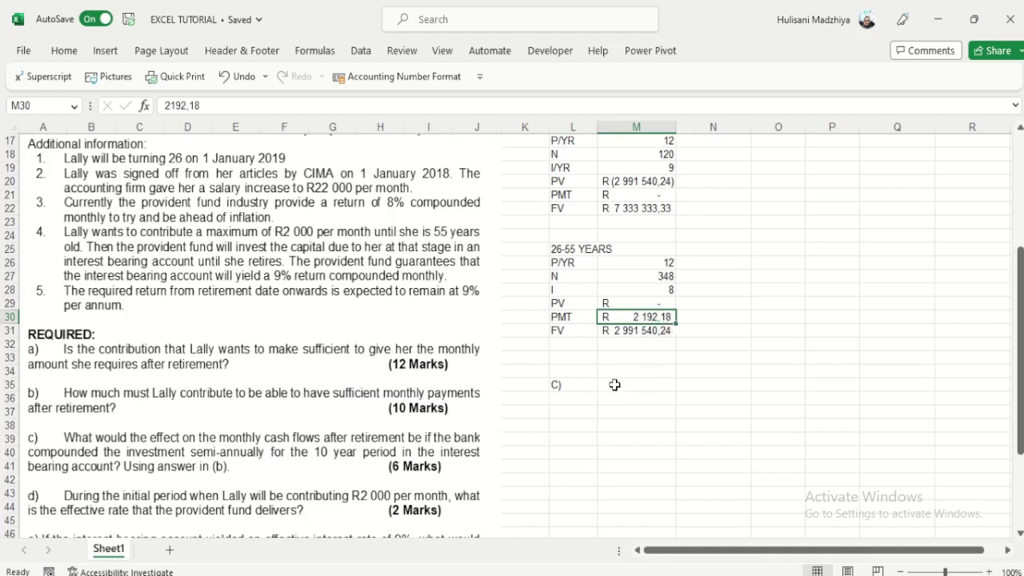
scroll(615, 385, up, 2)
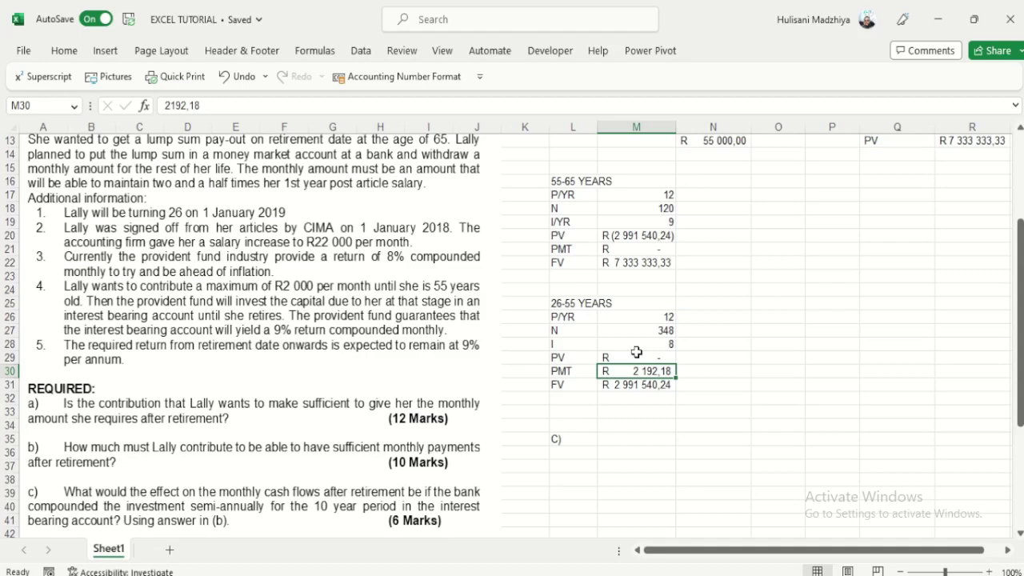
scroll(637, 352, down, 1)
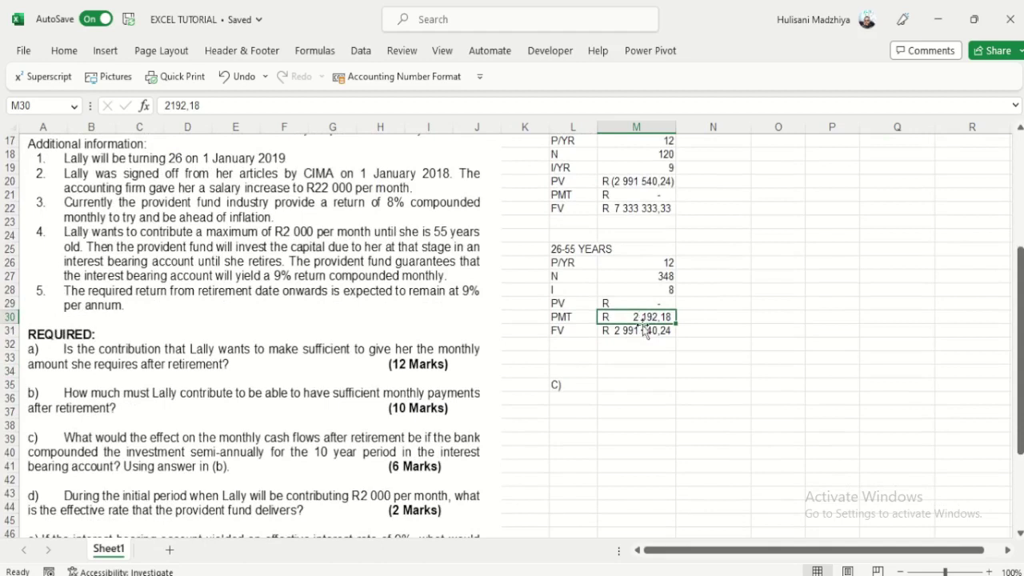
click(641, 330)
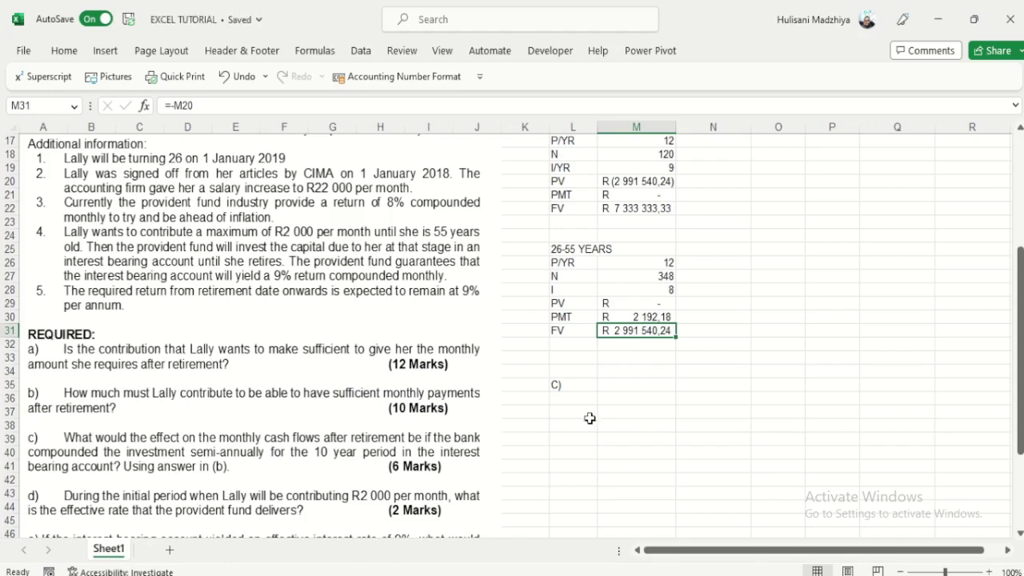
scroll(629, 240, up, 2)
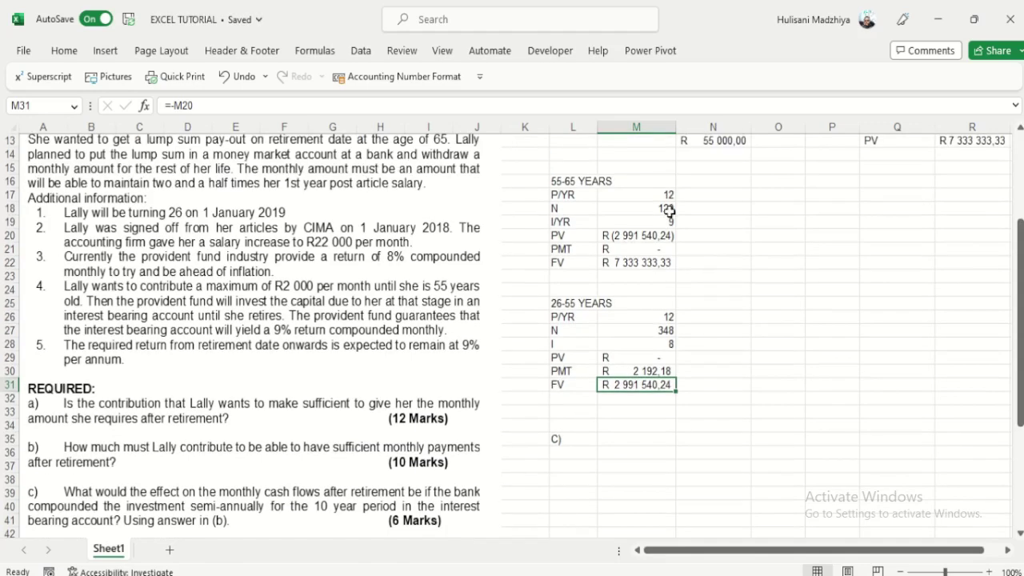
click(667, 197)
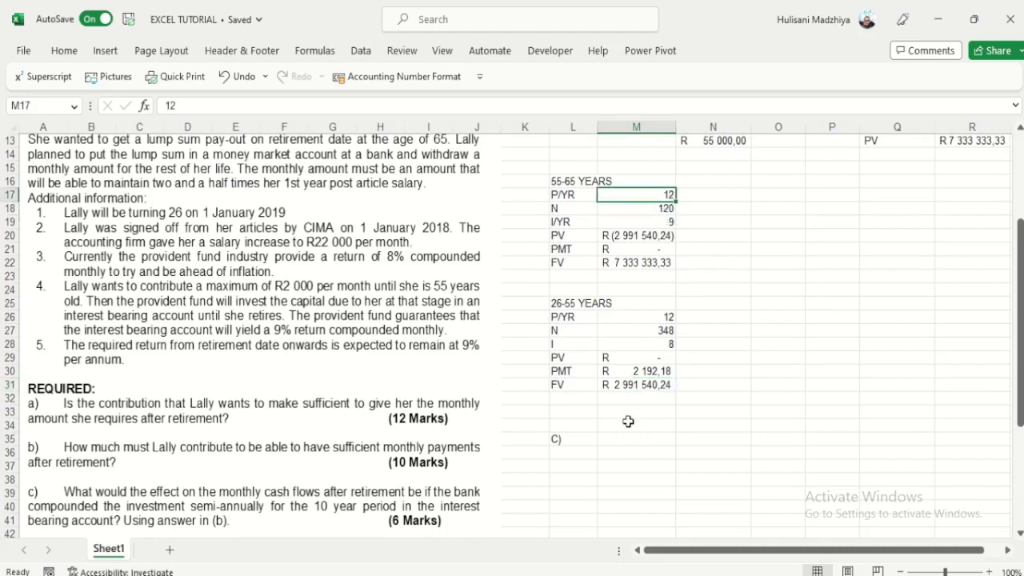
Step: Add a P/YR label with value 2 under the C) heading
click(582, 451)
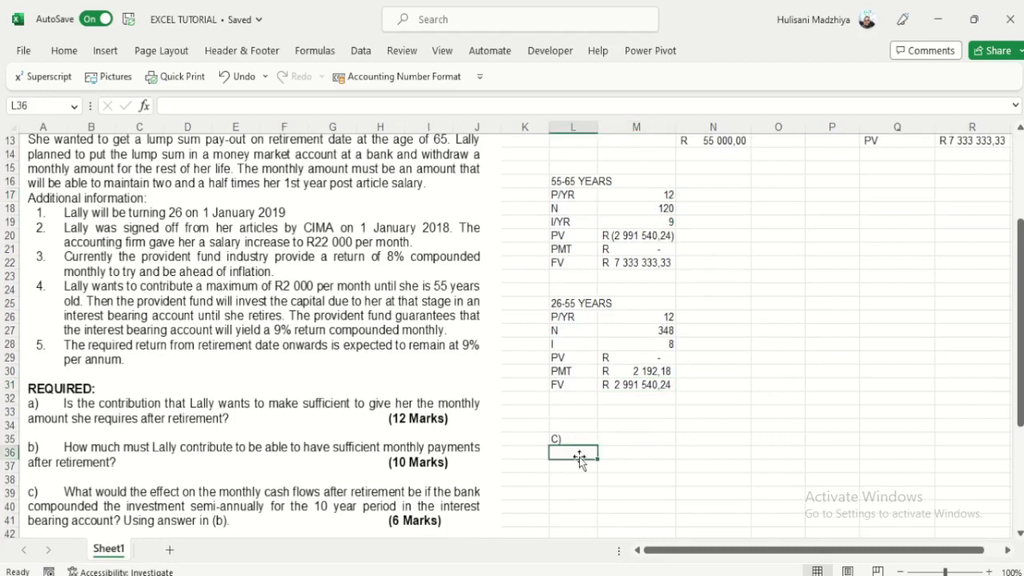
text(p)
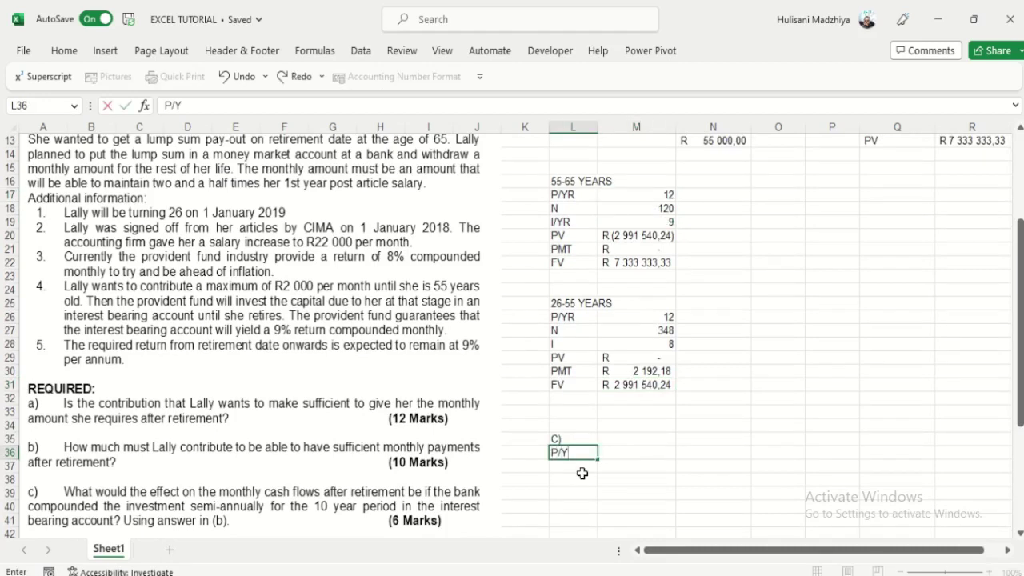
key(Tab)
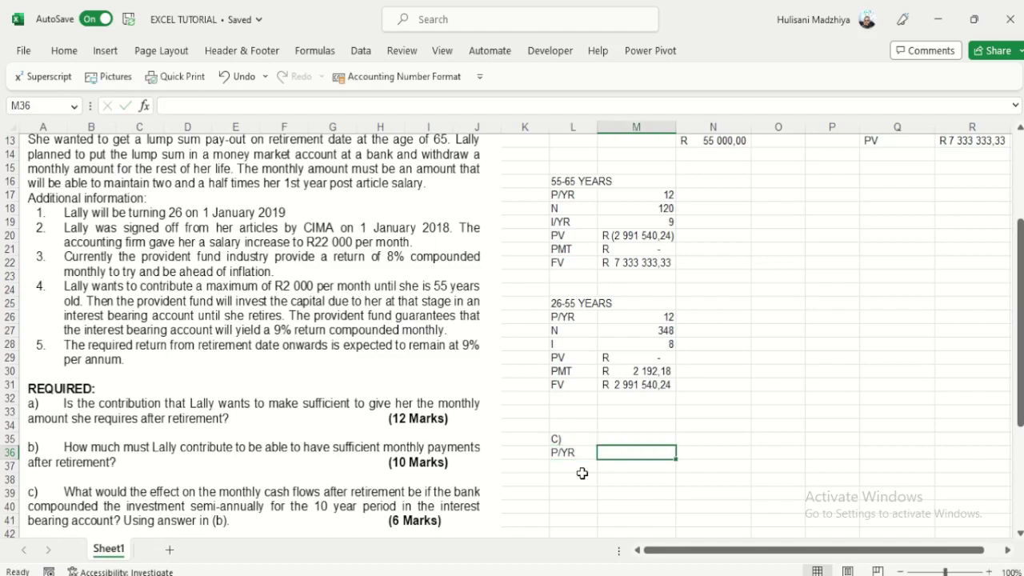
text(2)
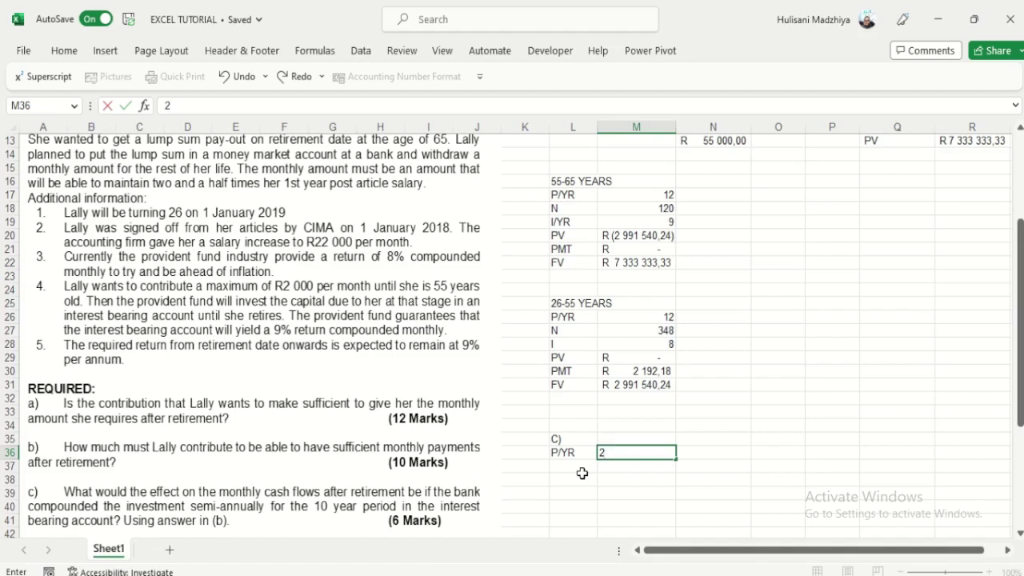
click(582, 473)
Step: Add an N row with formula =O5*M36, giving 20
text(N)
key(Tab)
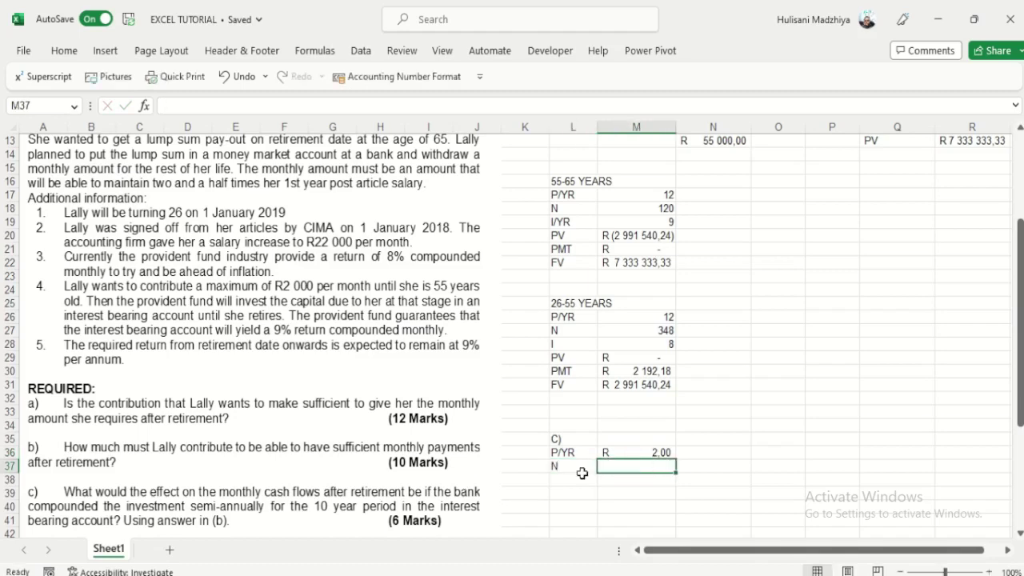
text(=)
scroll(779, 220, up, 4)
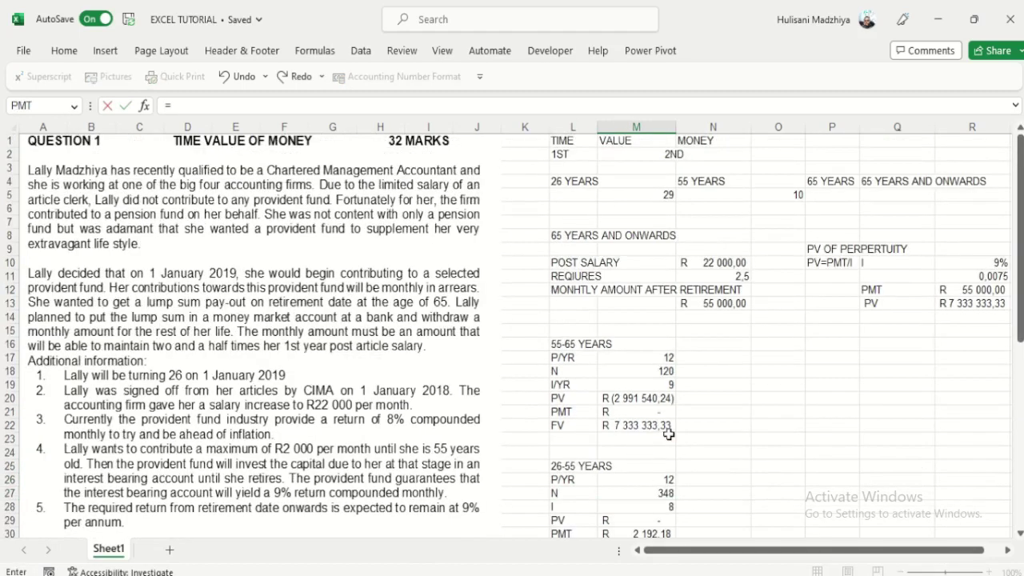
click(789, 200)
text(*)
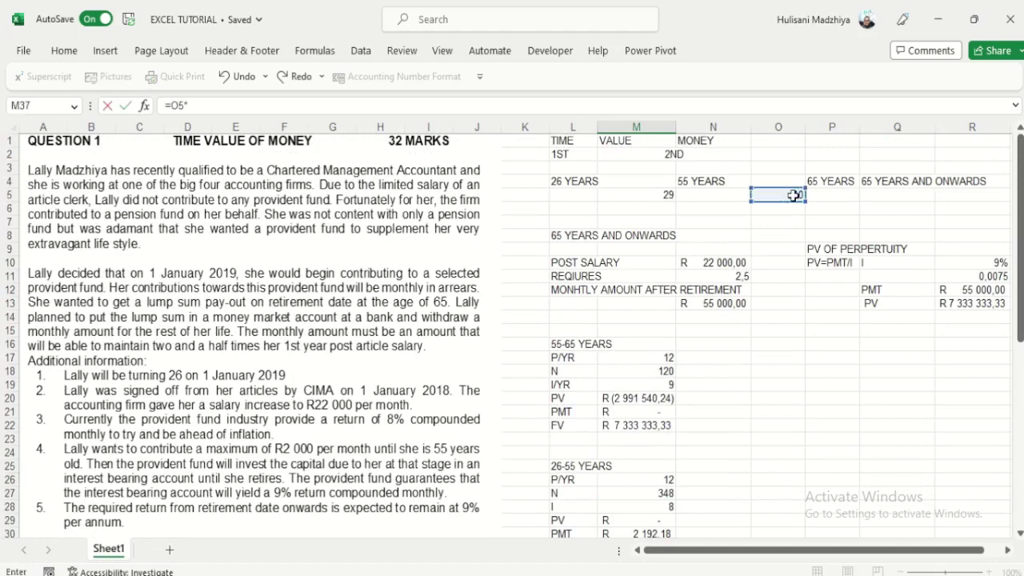
scroll(685, 412, down, 4)
click(661, 452)
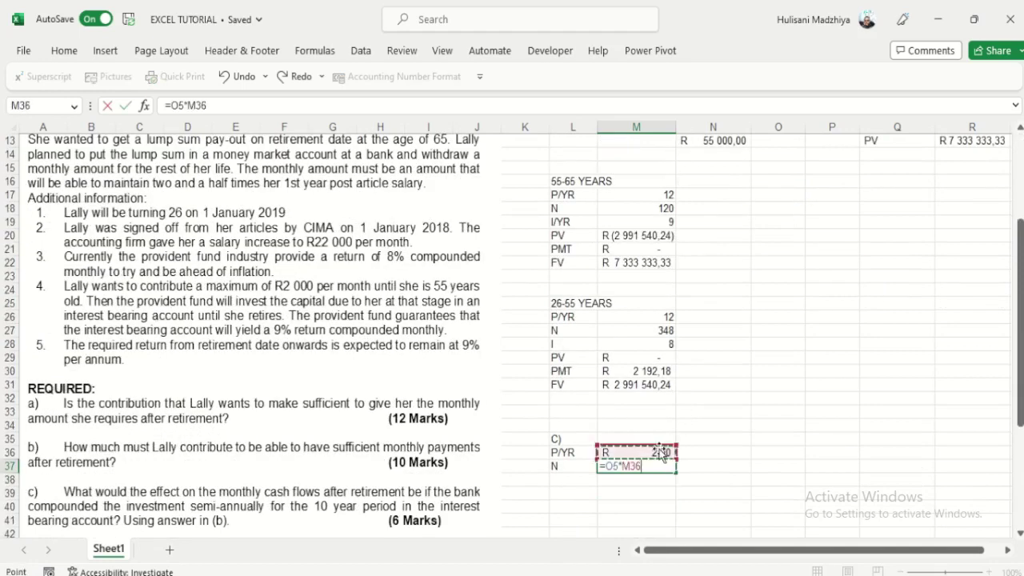
key(Return)
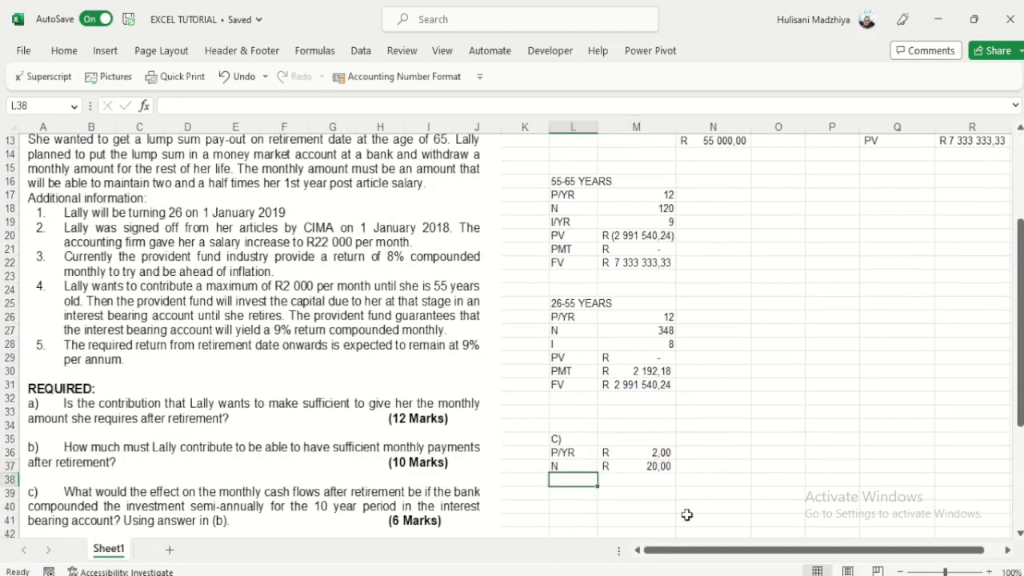
Step: Remove the rand currency symbol from the P/YR and N values
drag(616, 466, 616, 453)
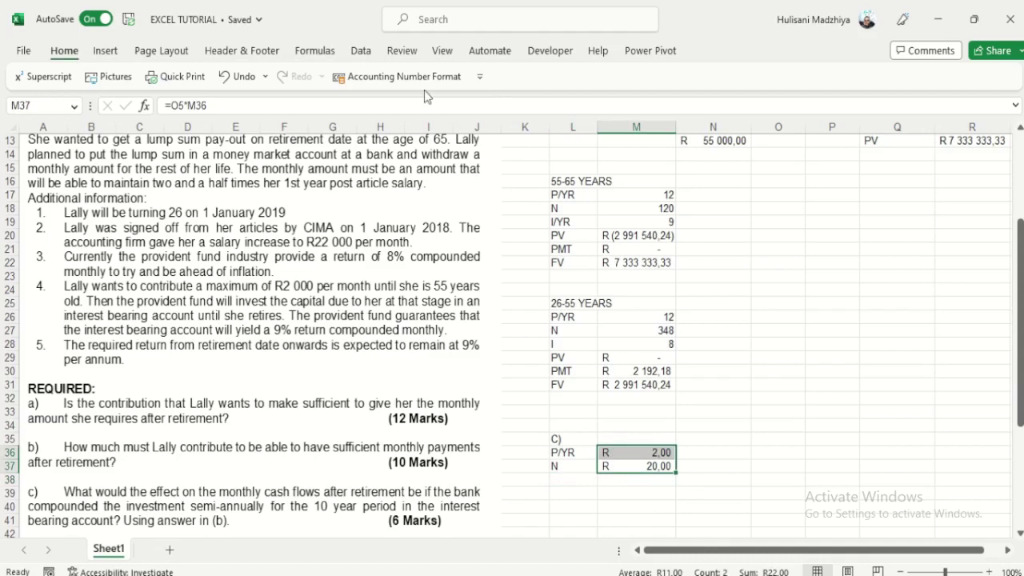
click(64, 50)
click(519, 107)
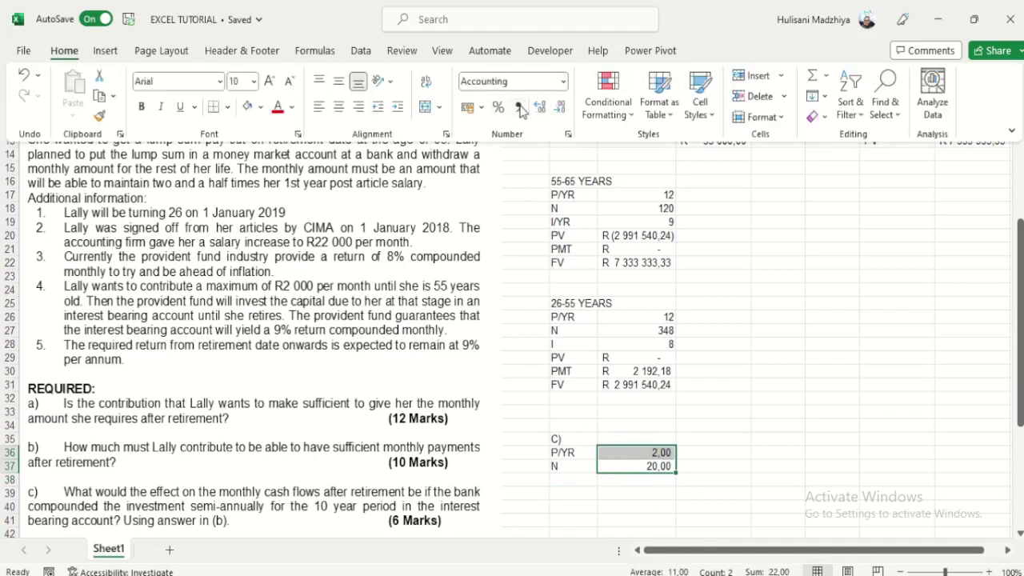
click(647, 491)
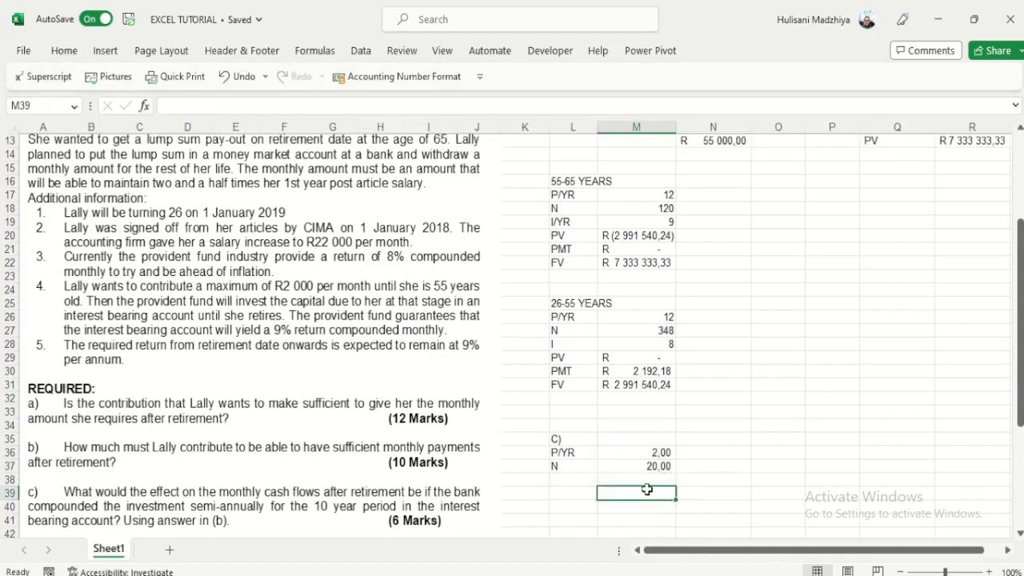
click(627, 465)
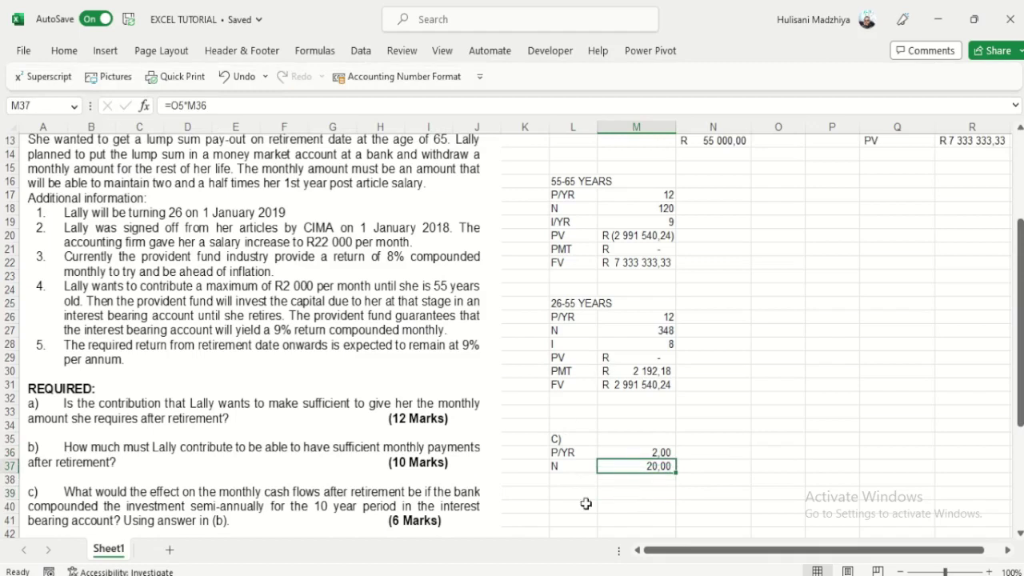
click(568, 480)
Step: Add an I/YR row with rate 9 and type a '55-65 YEARS' heading
text(I/YR)
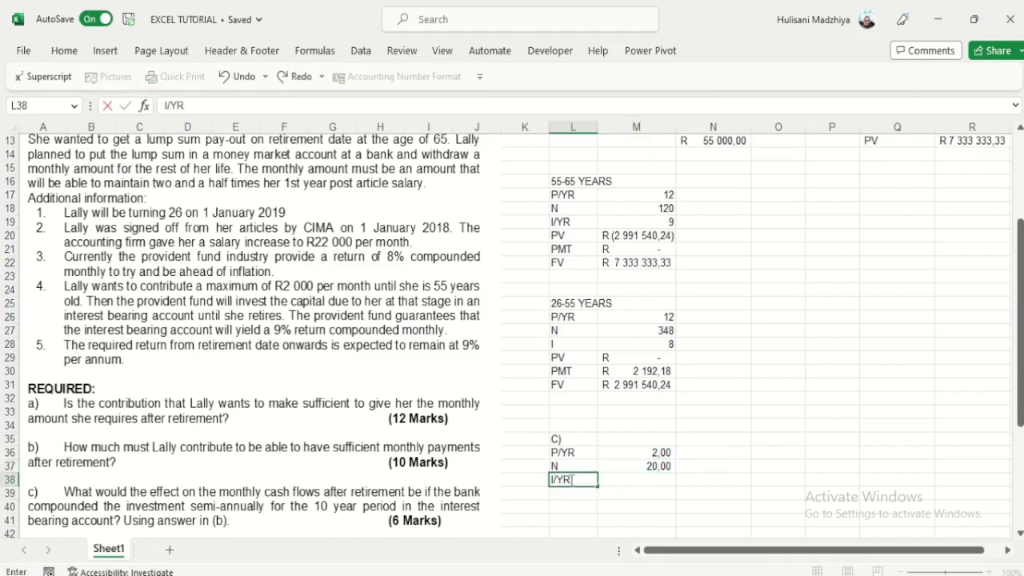
key(Tab)
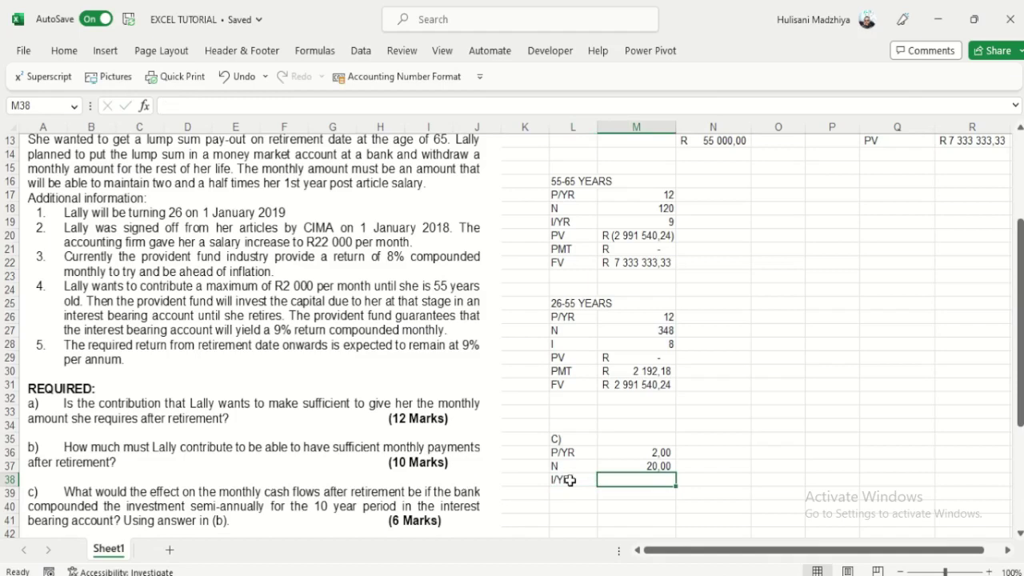
text(9)
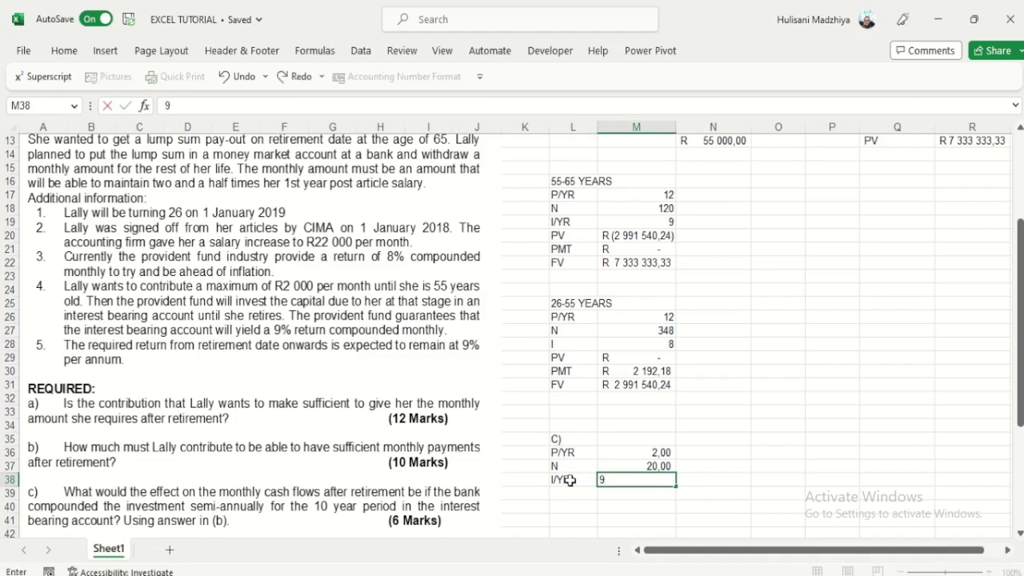
key(Return)
key(Up)
key(Up)
key(Up)
key(Up)
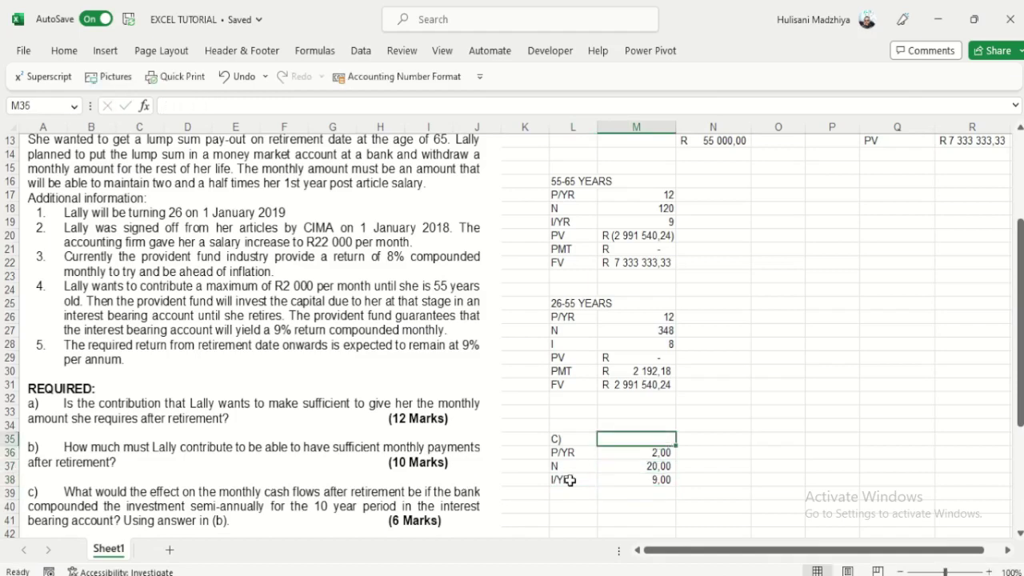
text(55-)
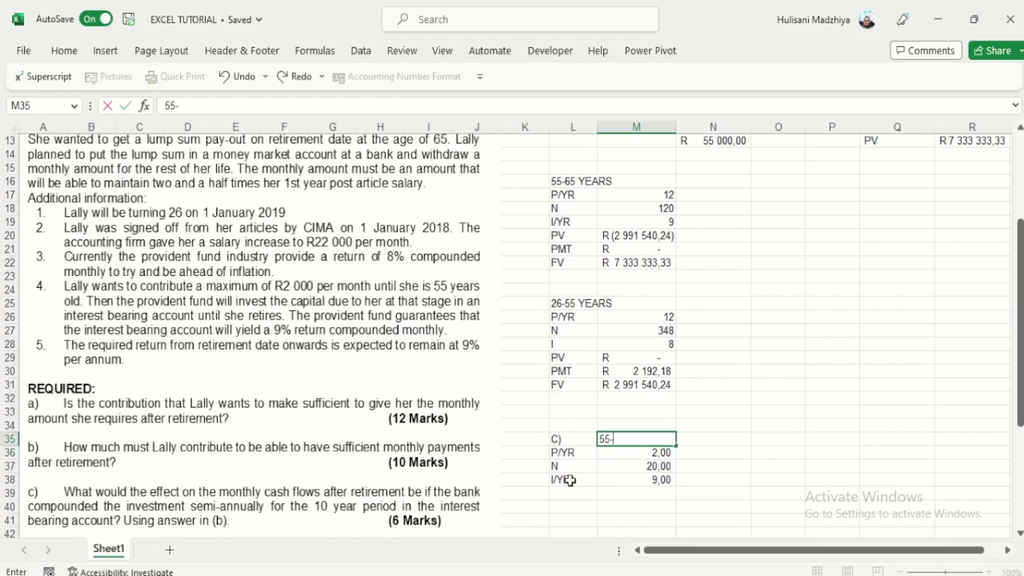
text(65 YEAR)
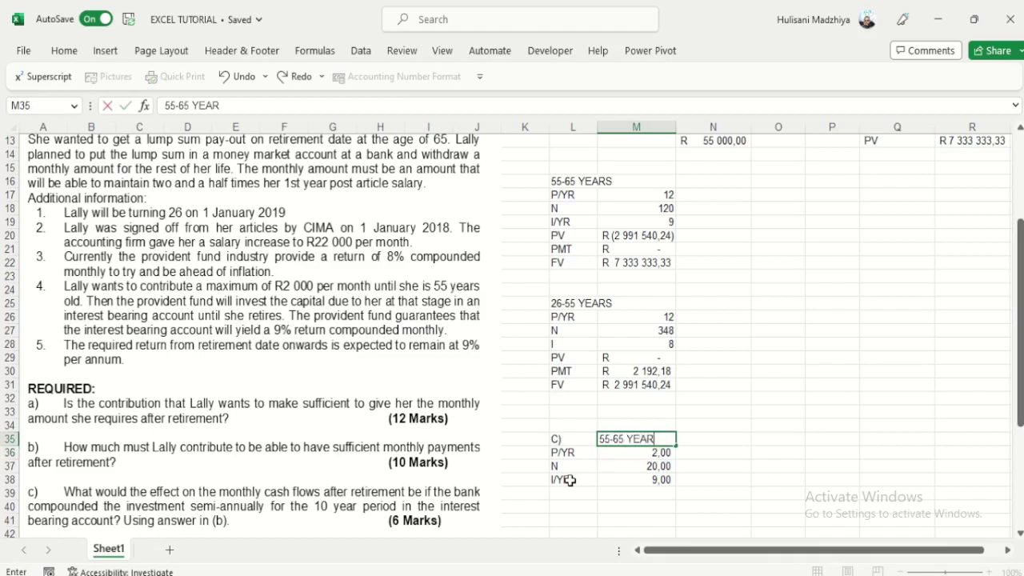
text(S)
click(693, 493)
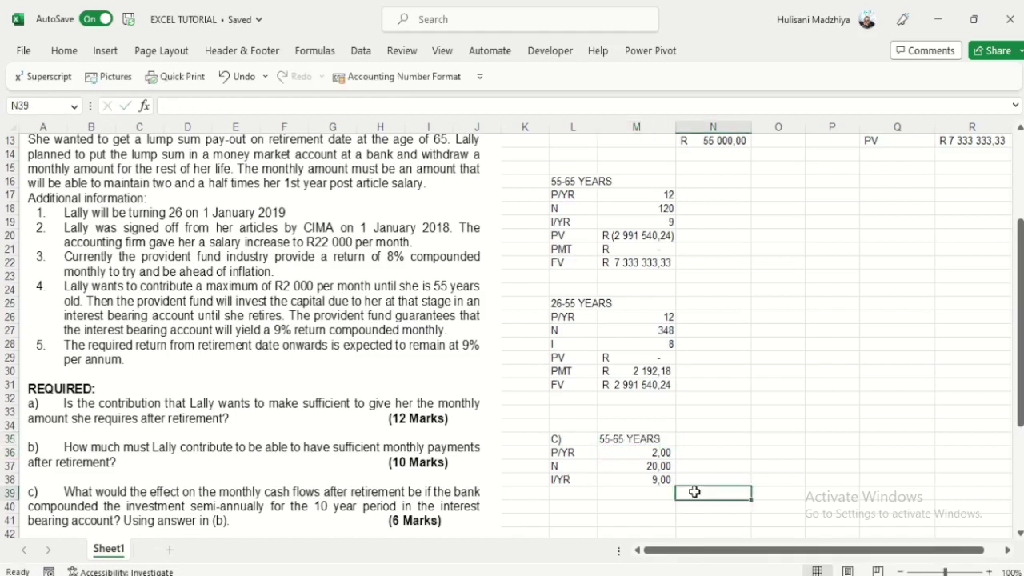
click(661, 453)
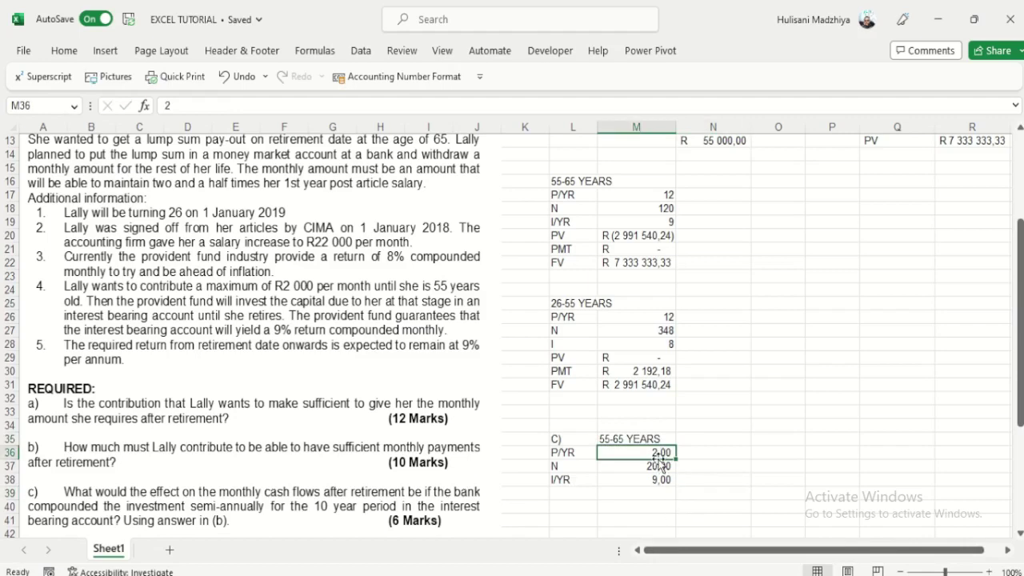
Step: Add a PV row linked to M20, showing R (2 991 540,24)
click(576, 489)
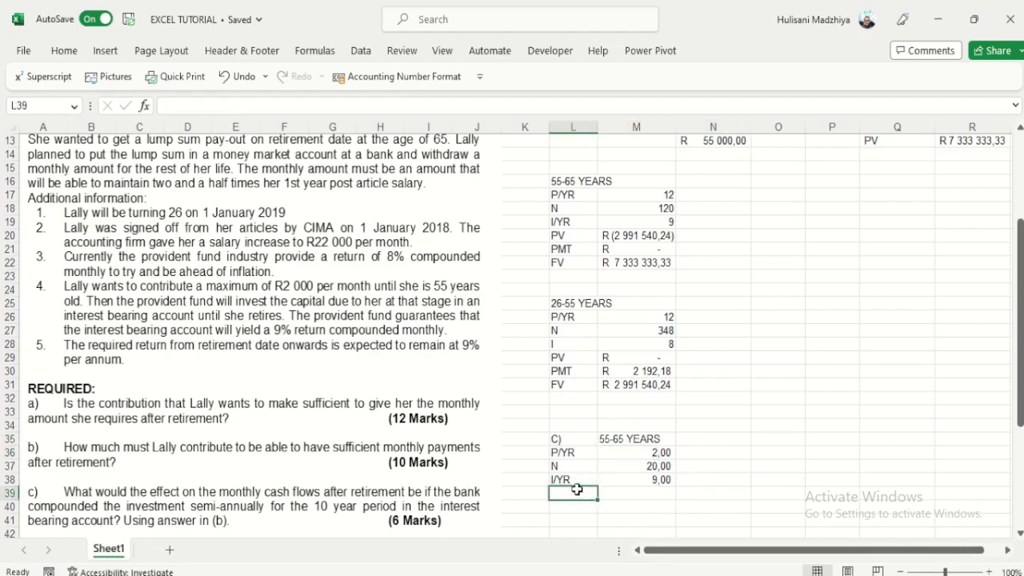
text(PV=)
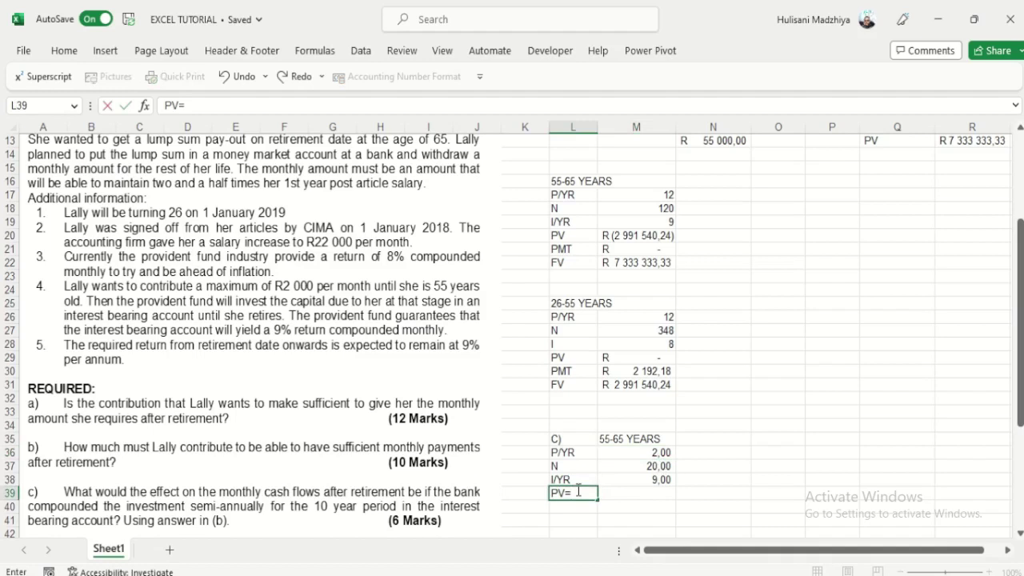
click(621, 236)
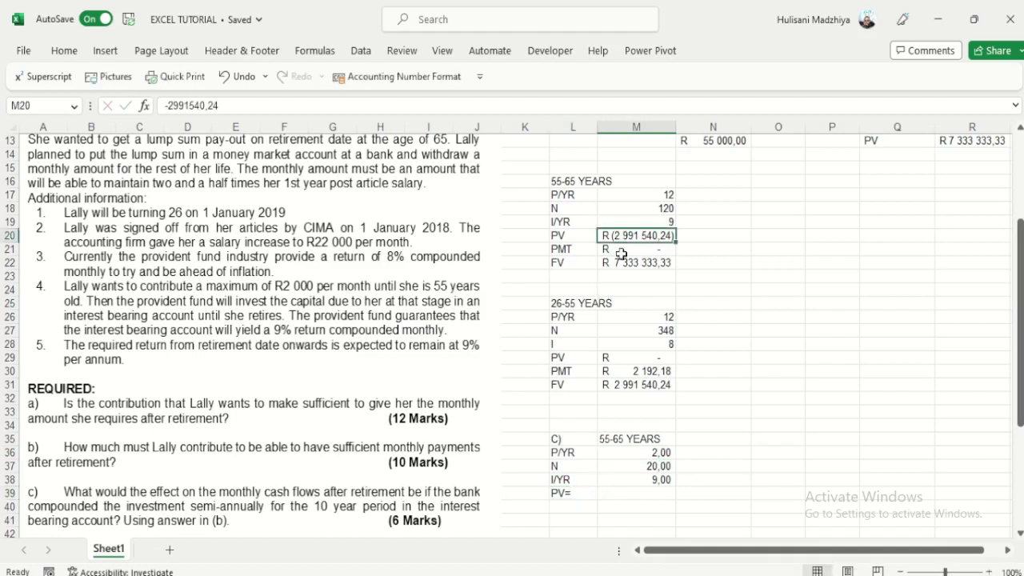
key(BackSpace)
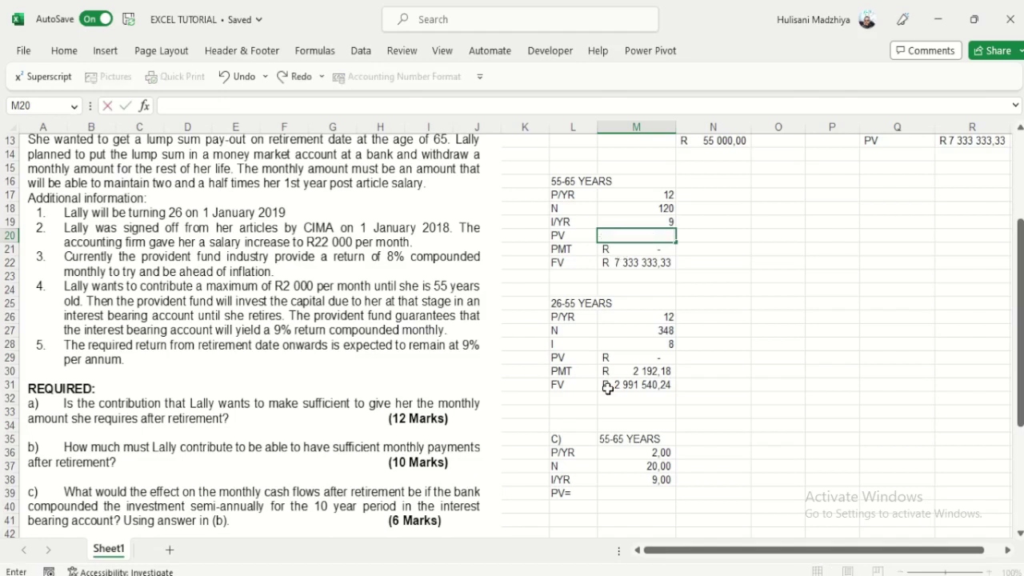
click(789, 371)
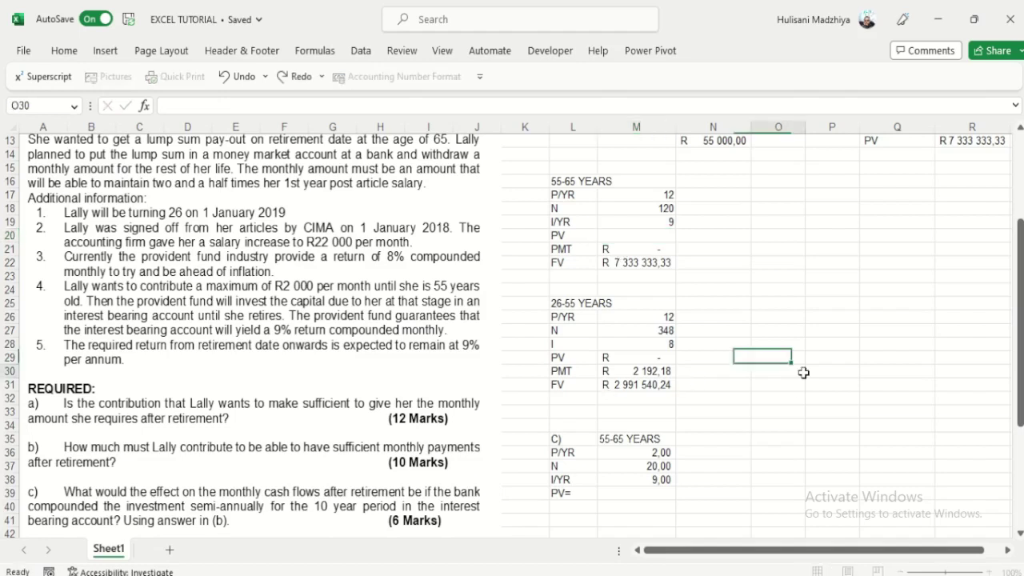
click(236, 78)
click(628, 493)
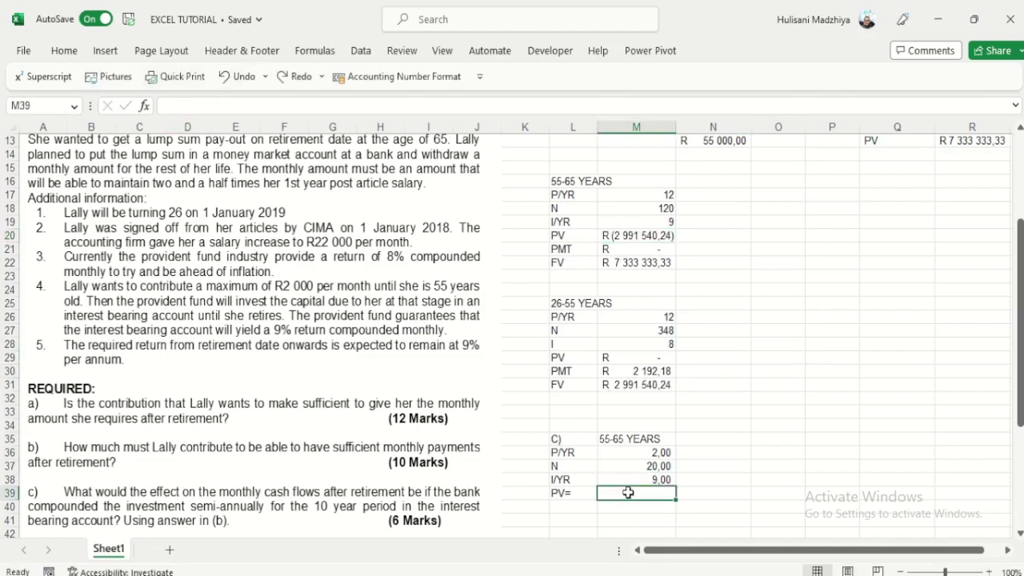
text(=)
click(638, 235)
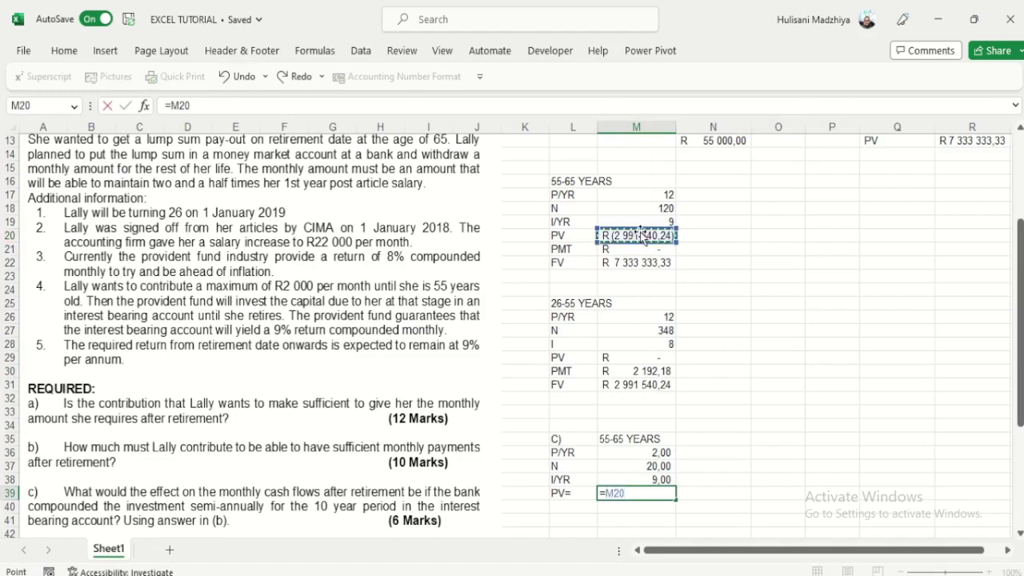
key(Return)
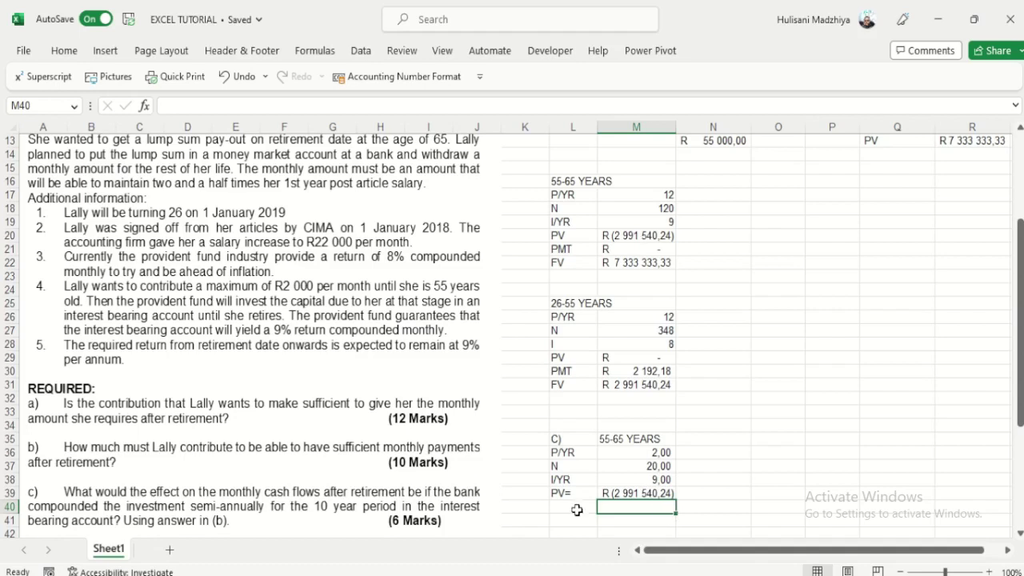
Step: Add a PMT row of 0 and an FV label in L41
click(575, 508)
text(PMT=)
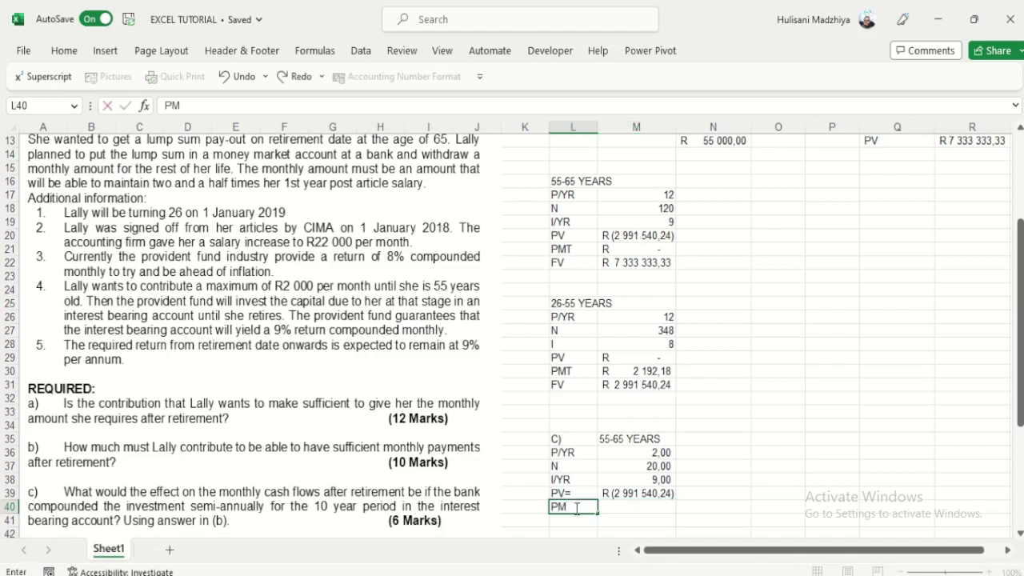
key(Tab)
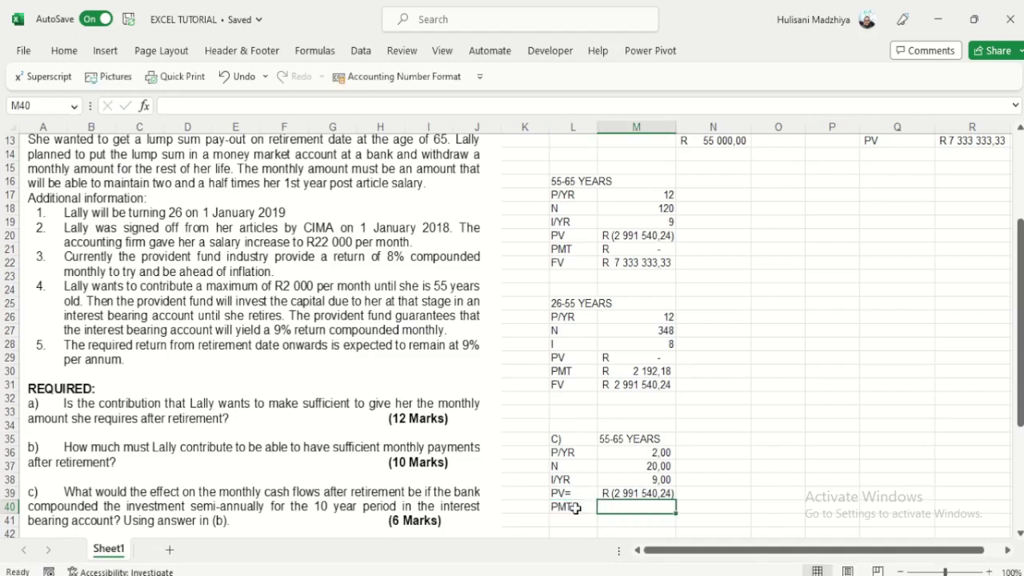
text(0)
click(713, 453)
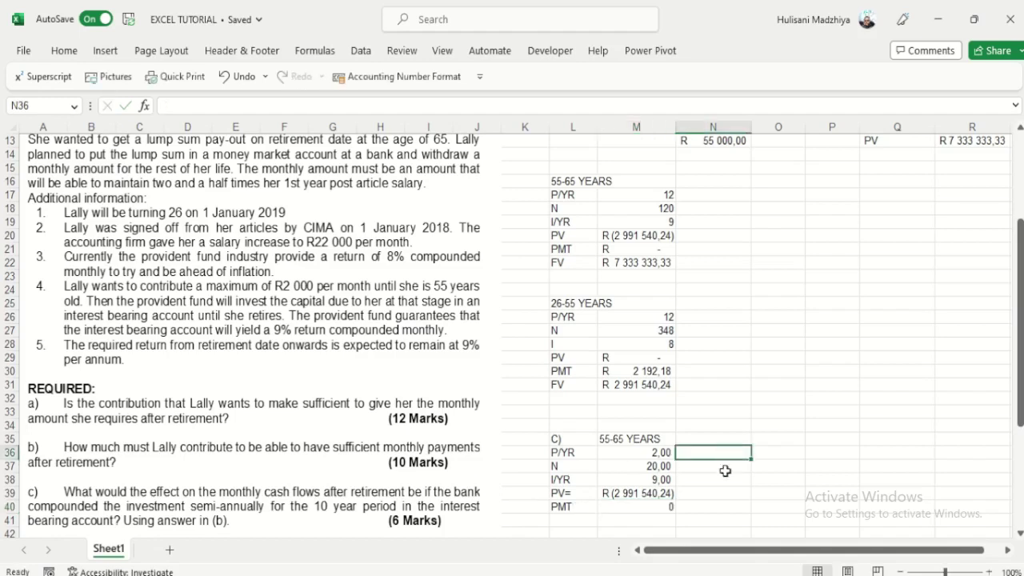
click(575, 521)
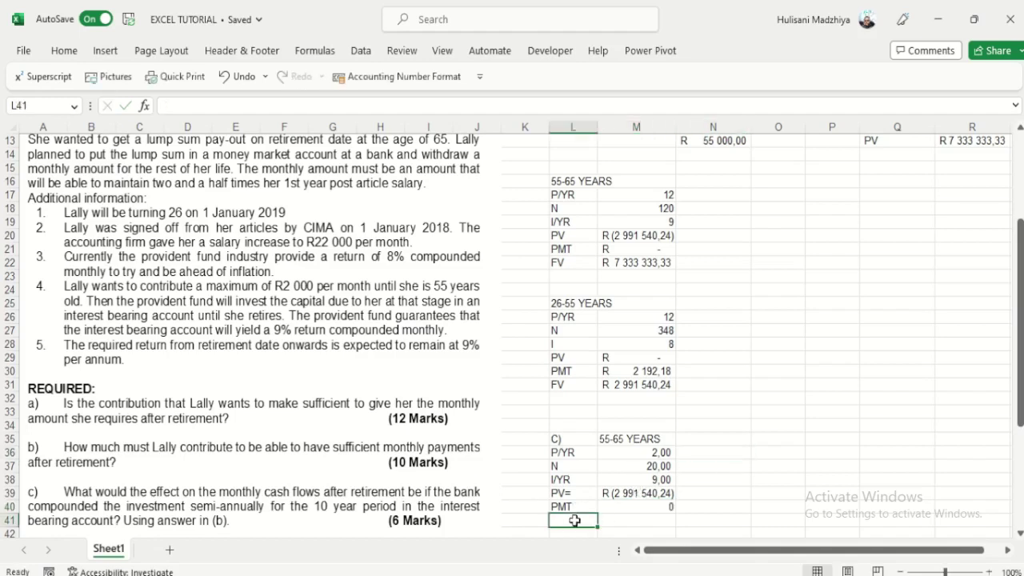
text(FV)
key(Tab)
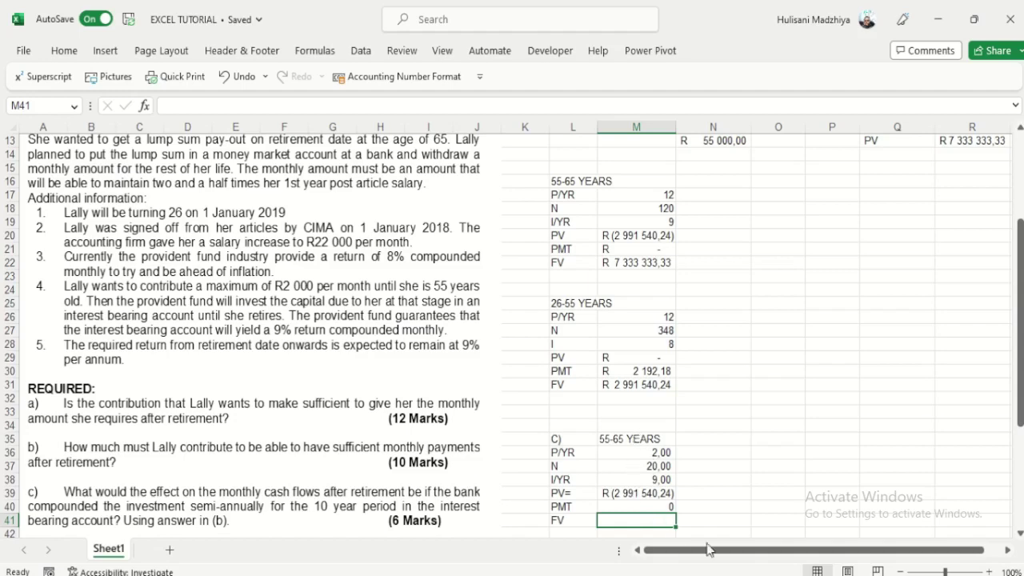
Step: Set the HP 10bII+ to 2 payments per year and clear its stored values
key(alt+Tab)
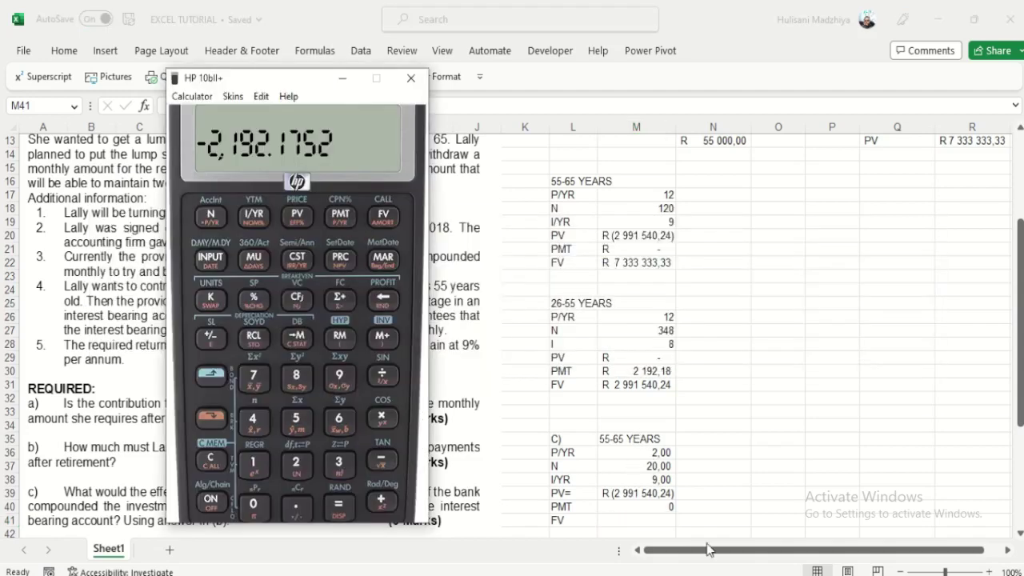
click(222, 463)
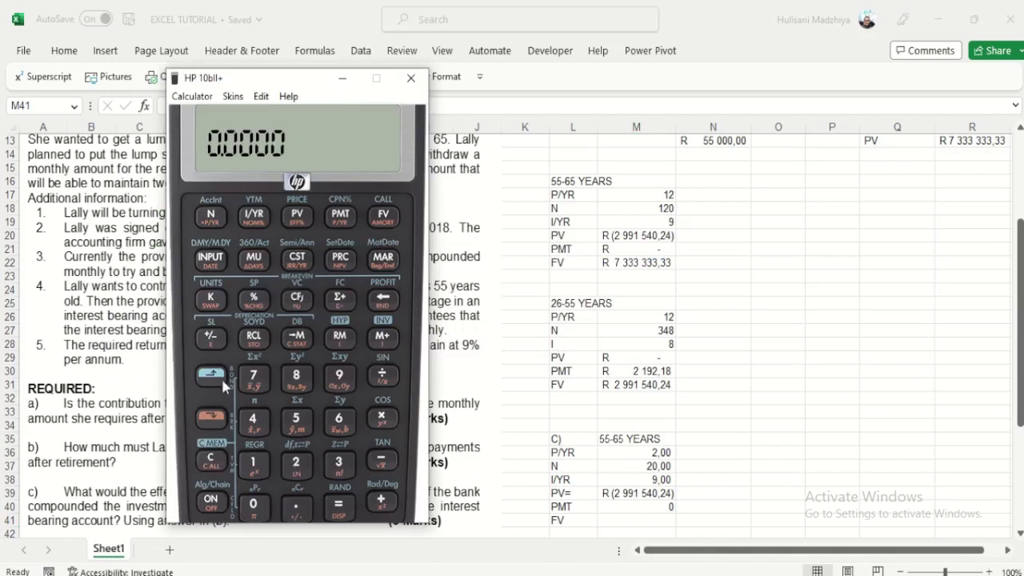
click(297, 464)
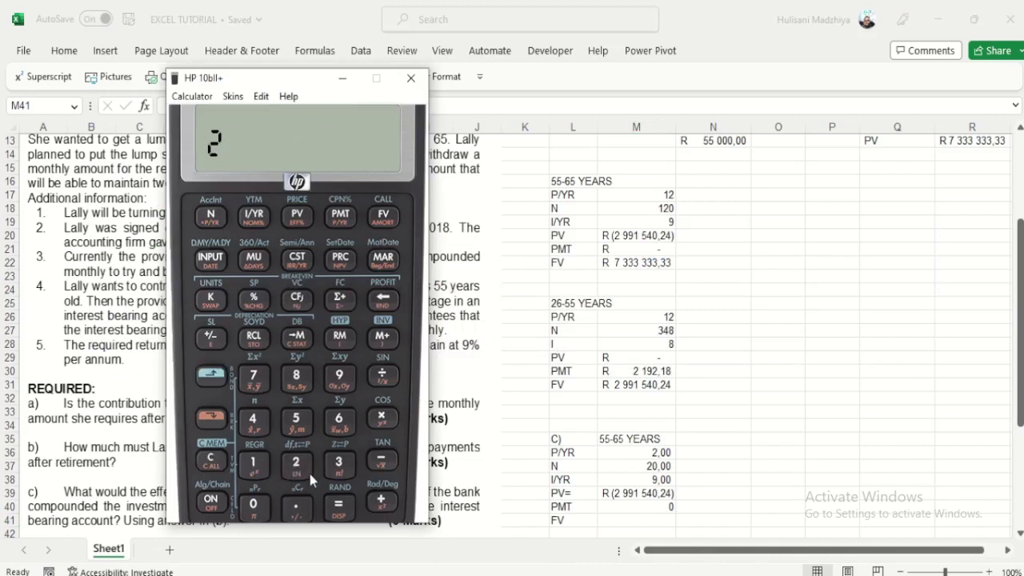
click(211, 374)
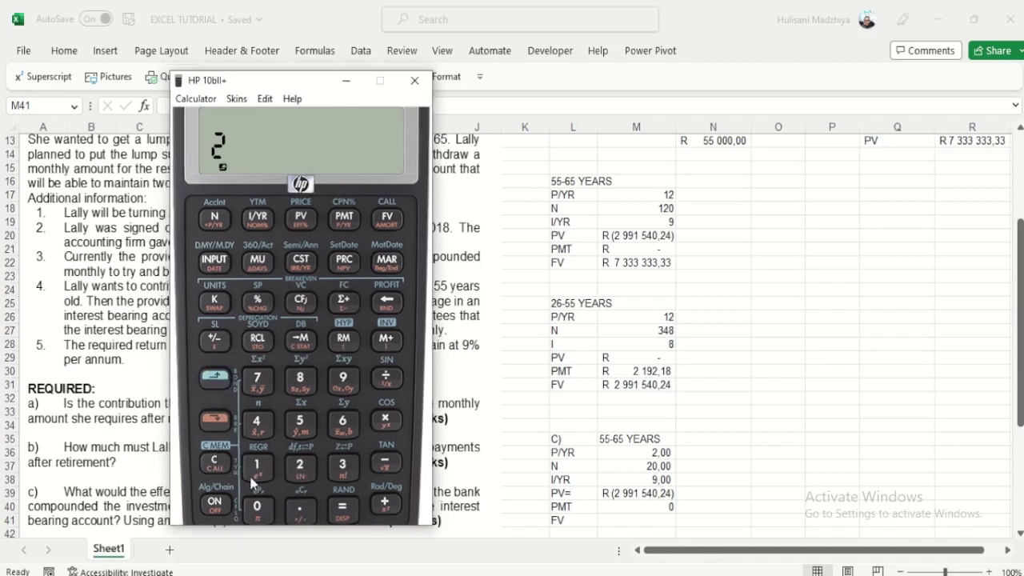
click(215, 462)
click(256, 464)
drag(292, 98, 289, 65)
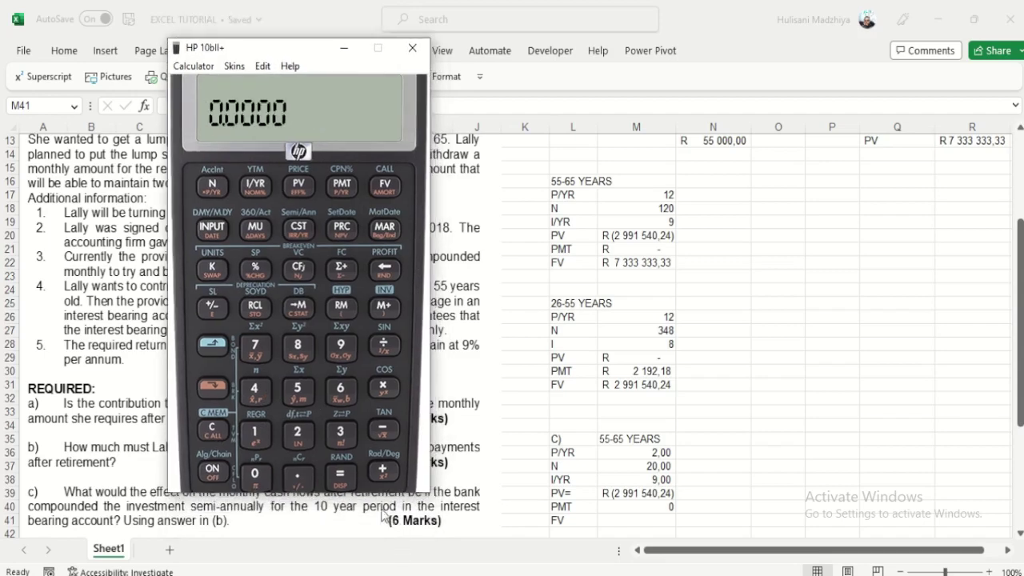
click(298, 434)
click(212, 386)
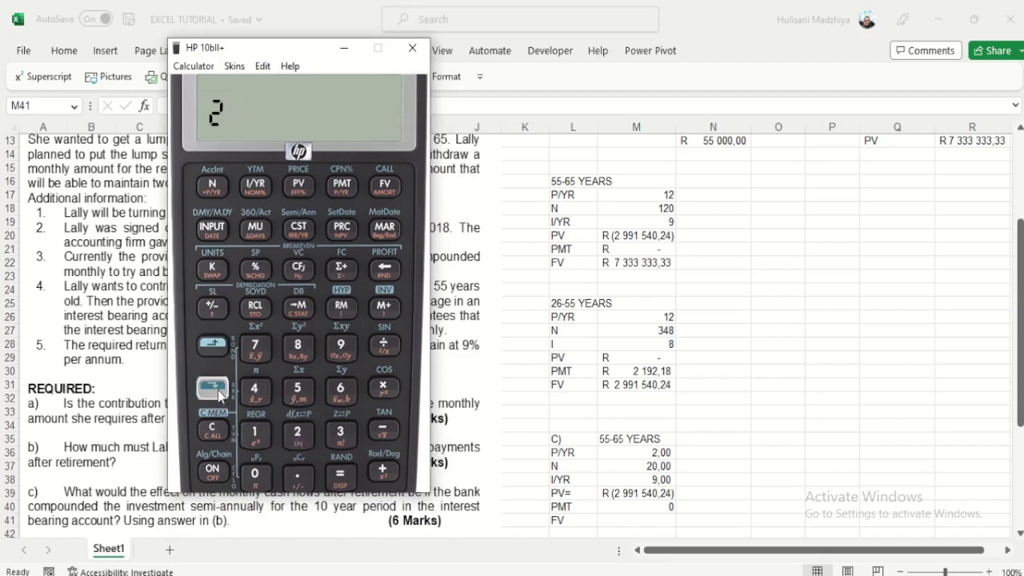
click(342, 184)
click(212, 344)
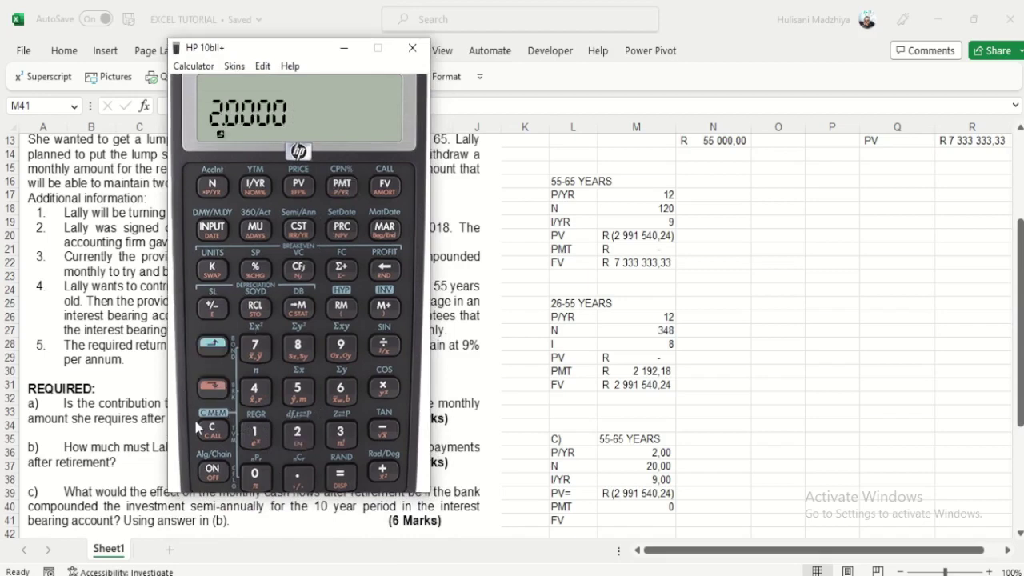
click(220, 430)
Step: Enter N 10×2, I/YR 9, PV -2,991,540.24, PMT 0 and solve FV as 7,214,739.55
text(10)
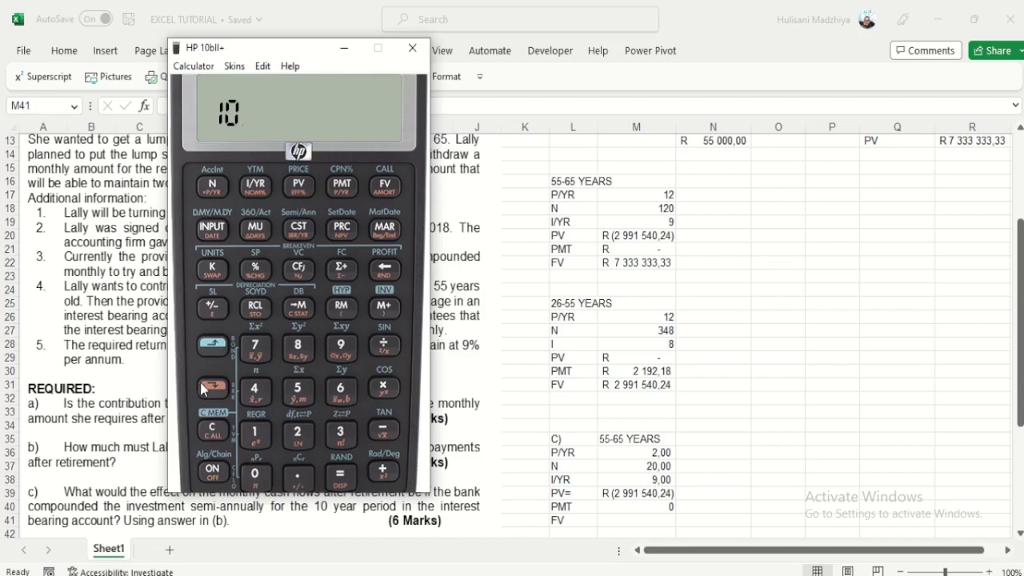
click(200, 384)
click(217, 185)
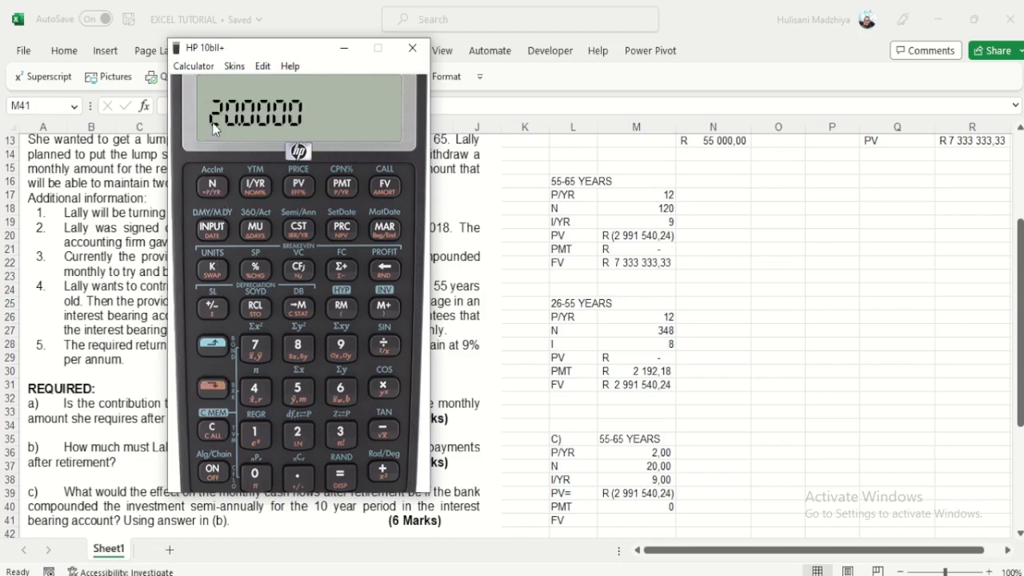
text(9)
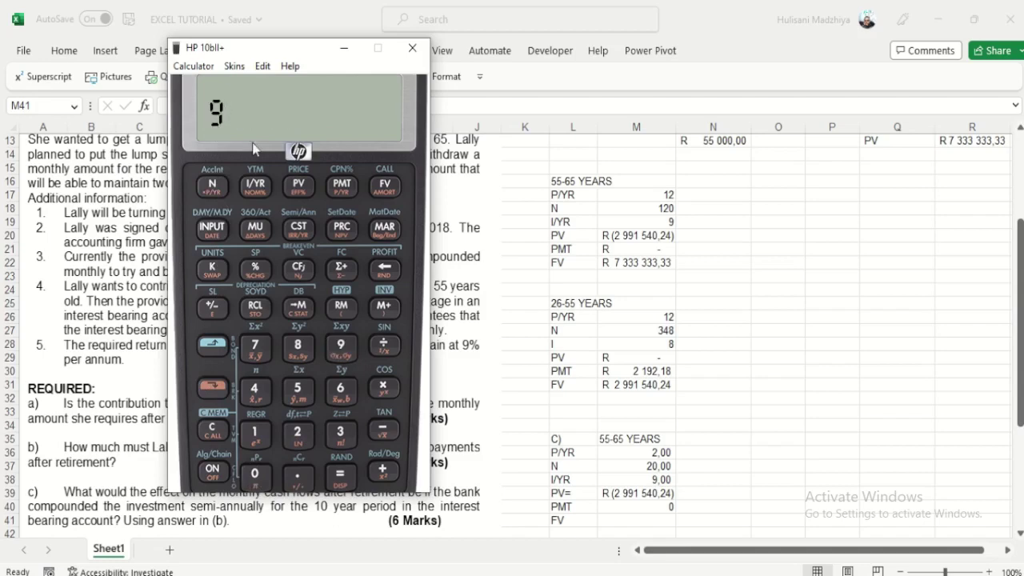
click(256, 186)
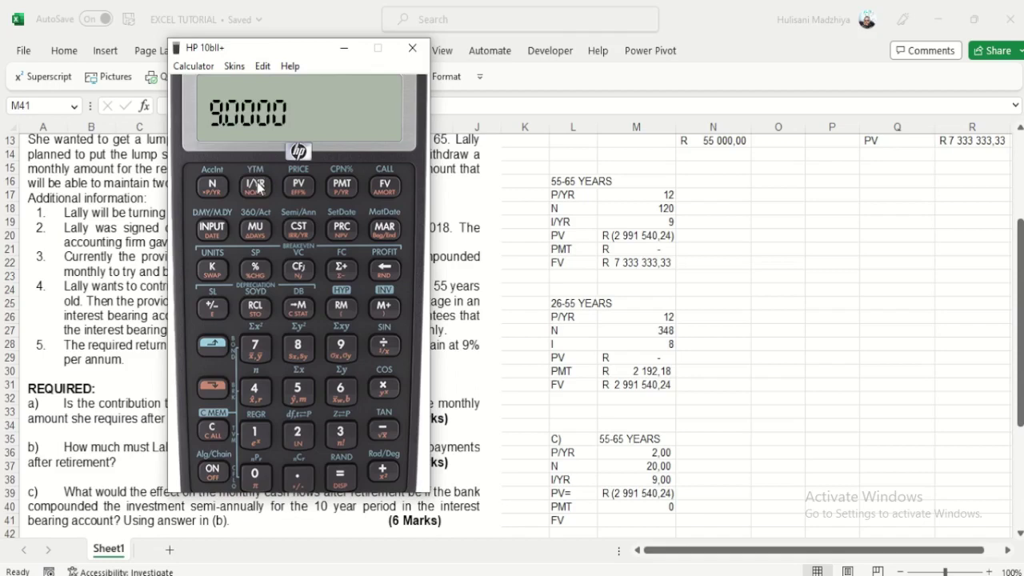
text(2,991,5)
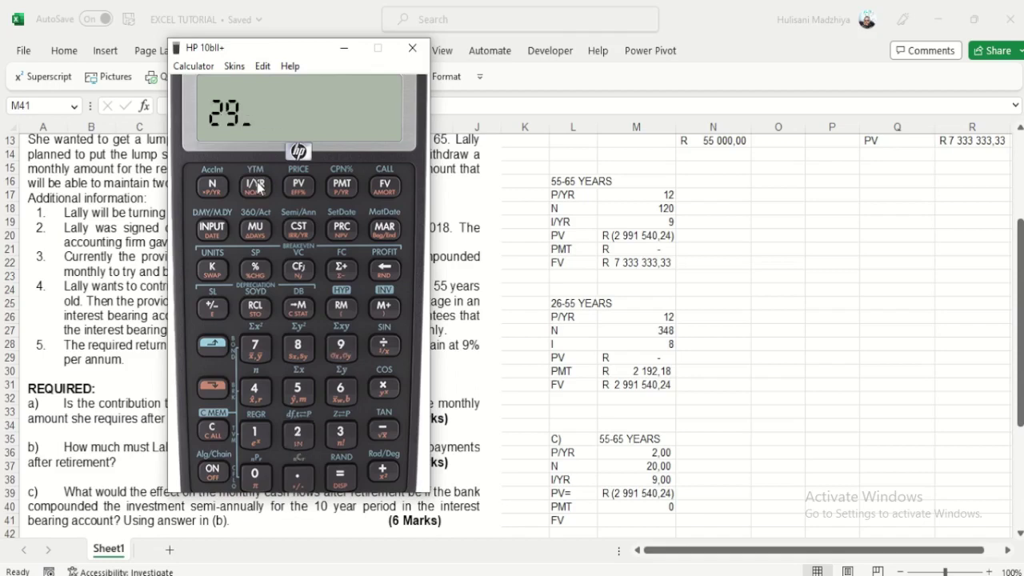
text(40.24)
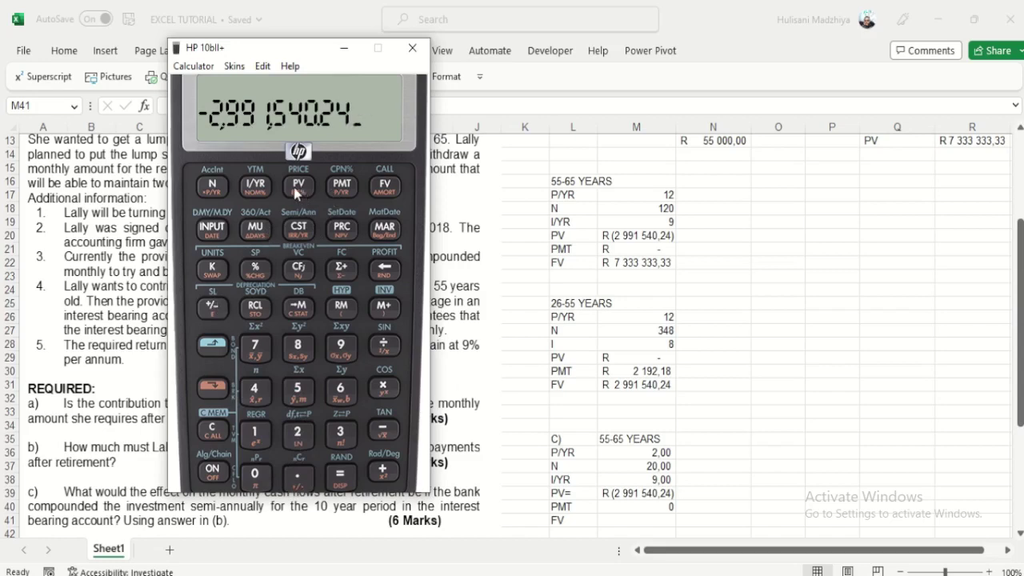
text(000)
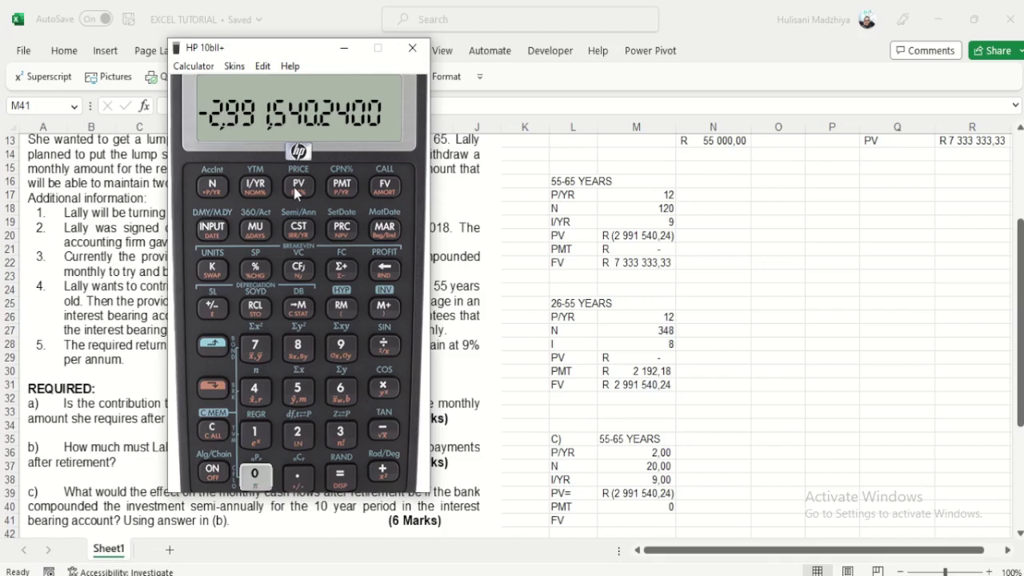
click(342, 187)
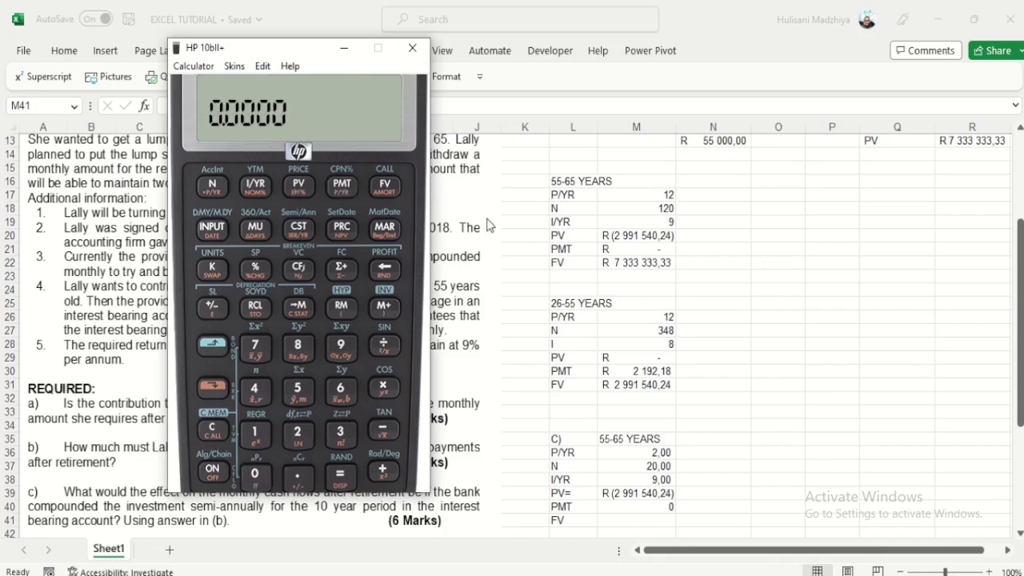
click(385, 186)
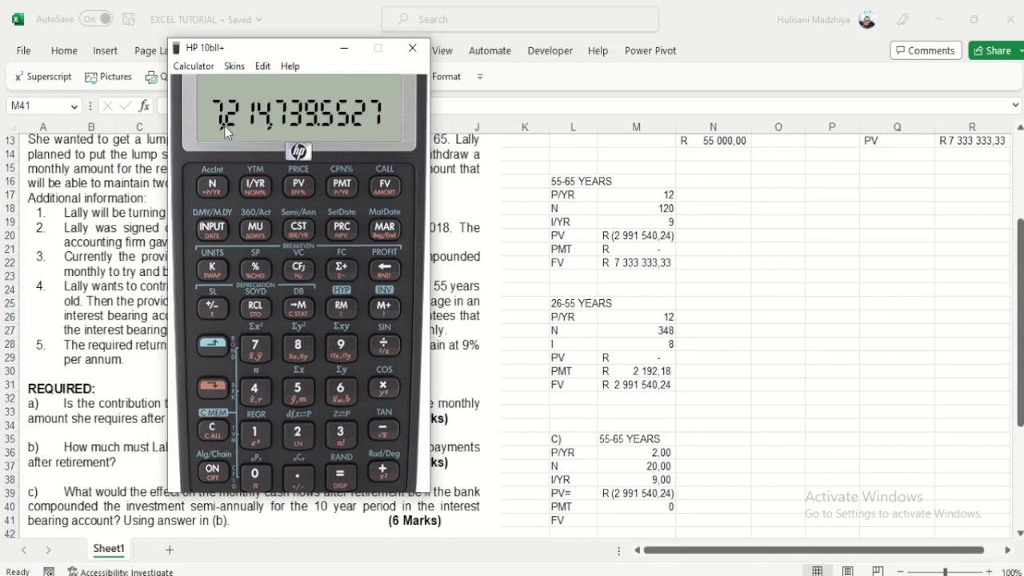
Step: Enter 7214739,55 as part (c)'s FV in M41
click(630, 516)
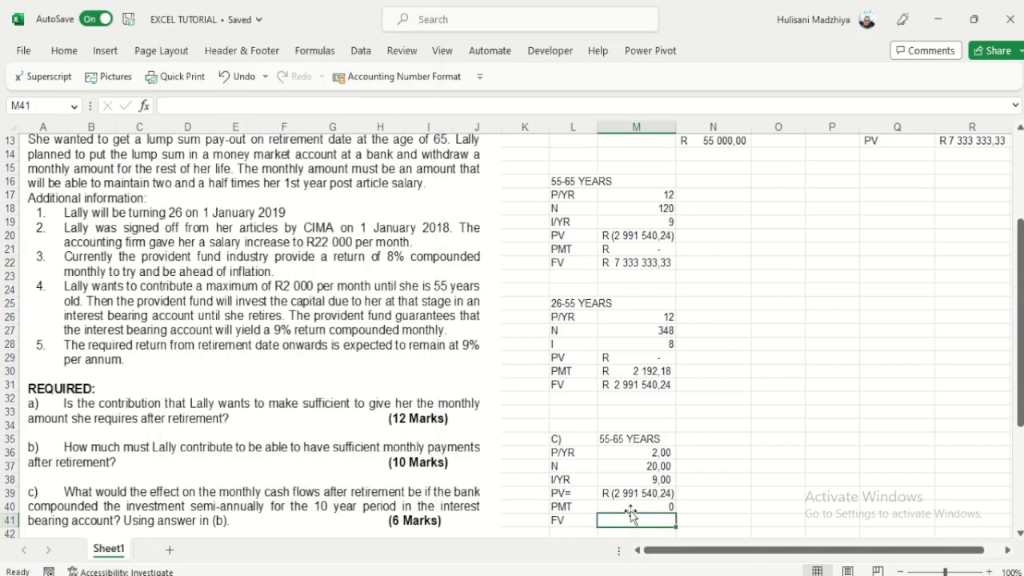
text(7214)
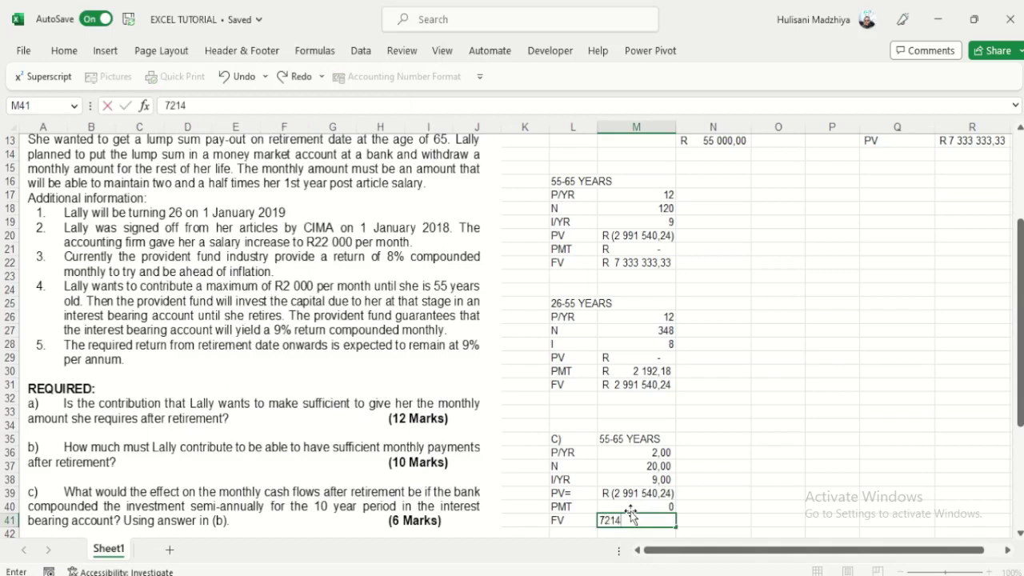
key(alt+Tab)
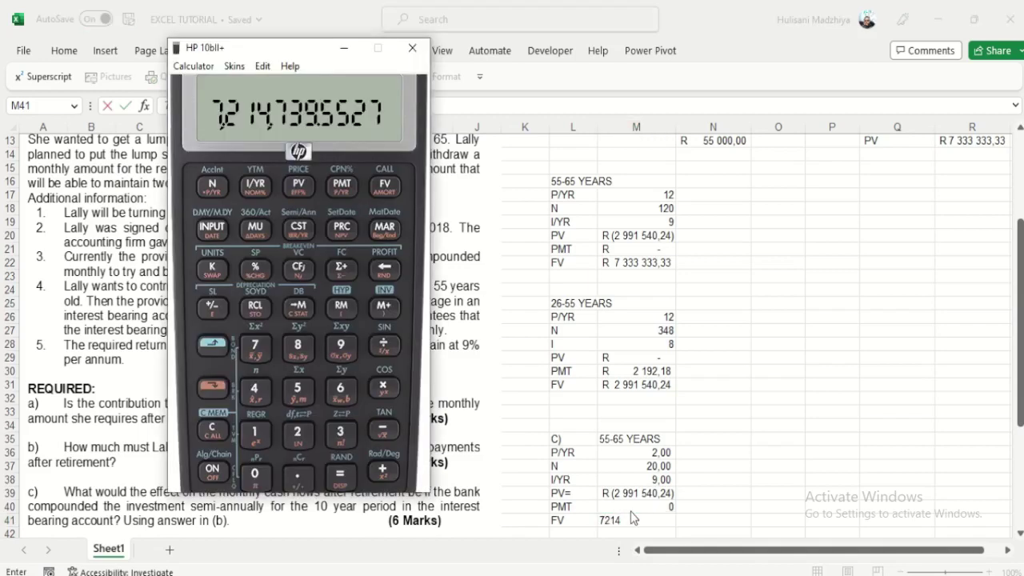
key(alt+Tab)
text(739,)
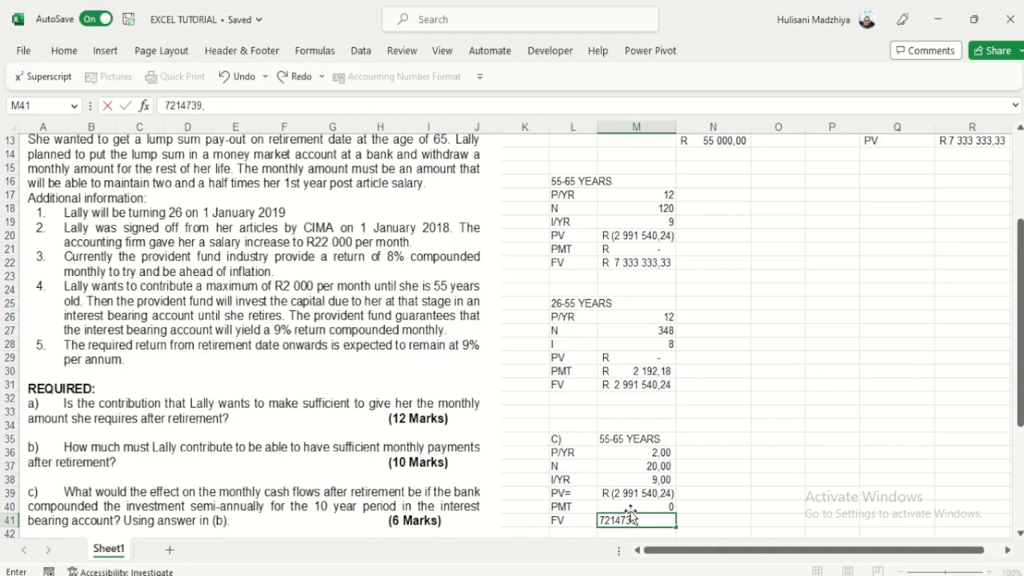
key(alt+Tab)
key(alt+Tab)
text(55)
click(708, 452)
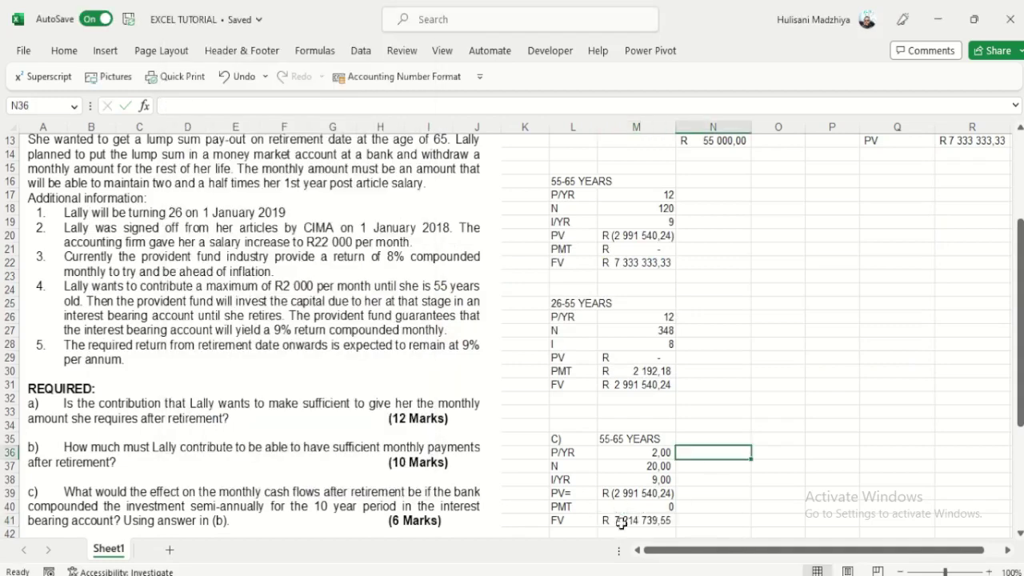
Step: Label cell L43 'PPT' and add the heading '65 YEARS ONWARDS' beside it
scroll(766, 447, down, 1)
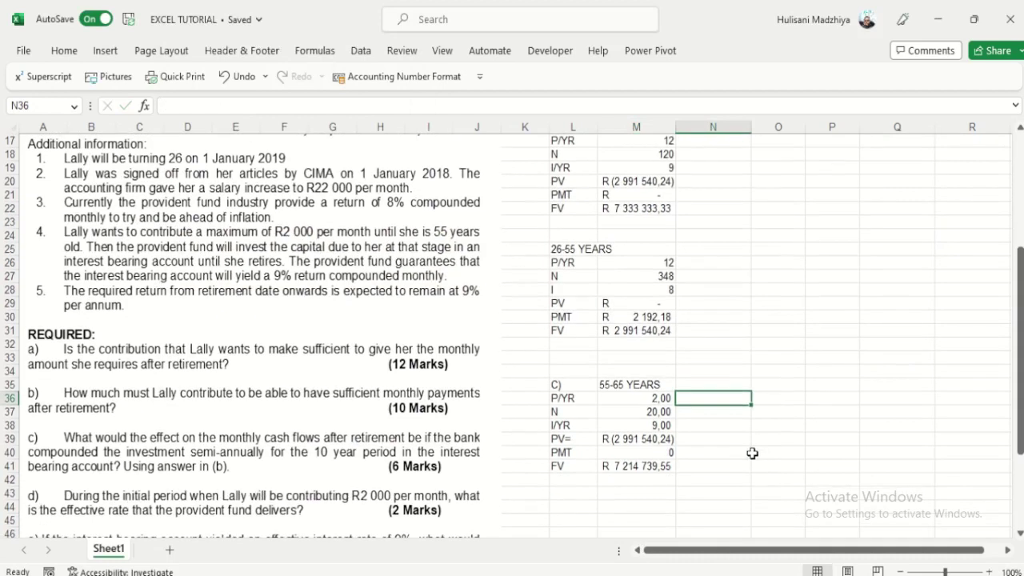
click(592, 493)
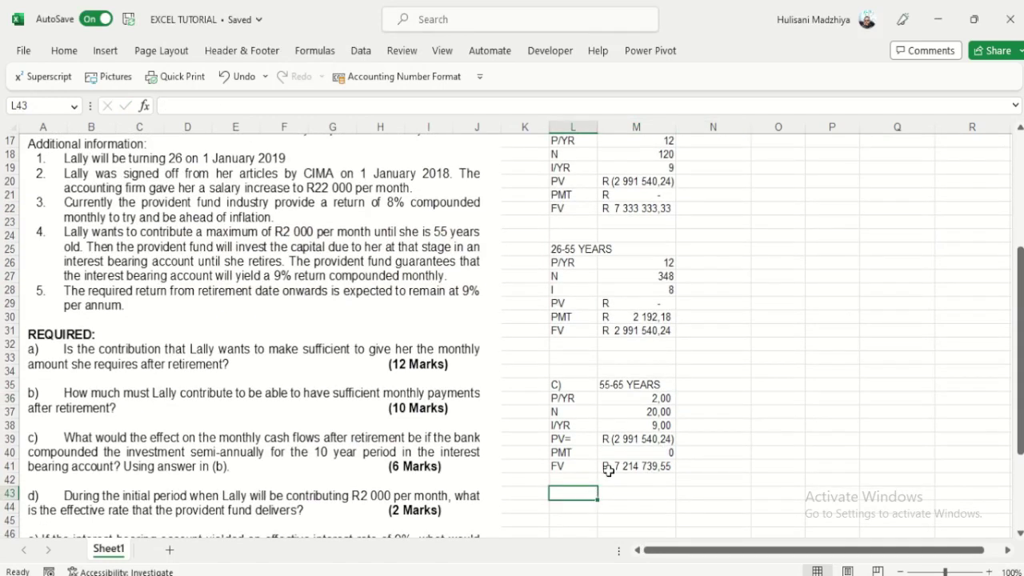
click(619, 466)
click(588, 493)
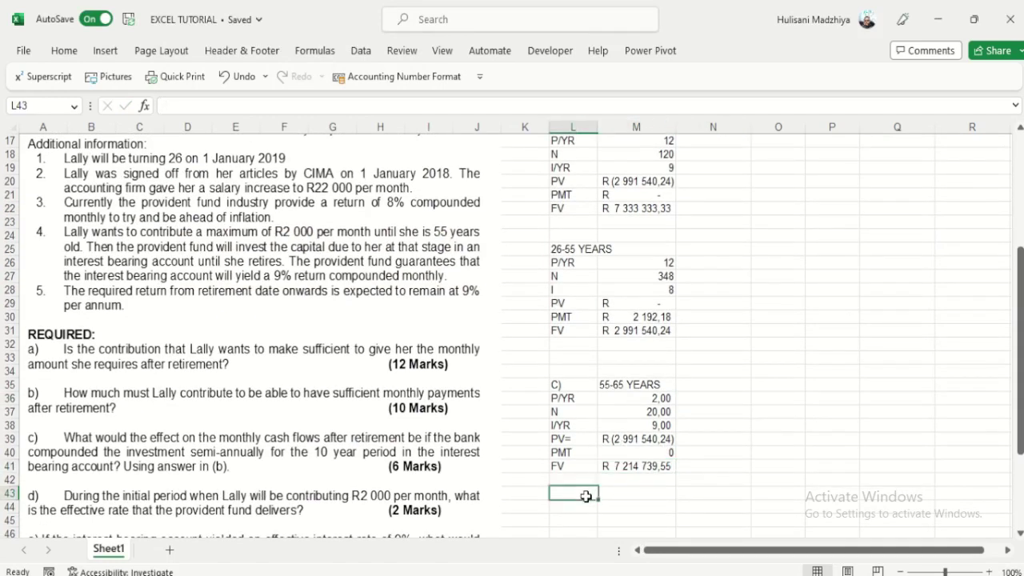
click(579, 506)
click(578, 492)
text(PEPR)
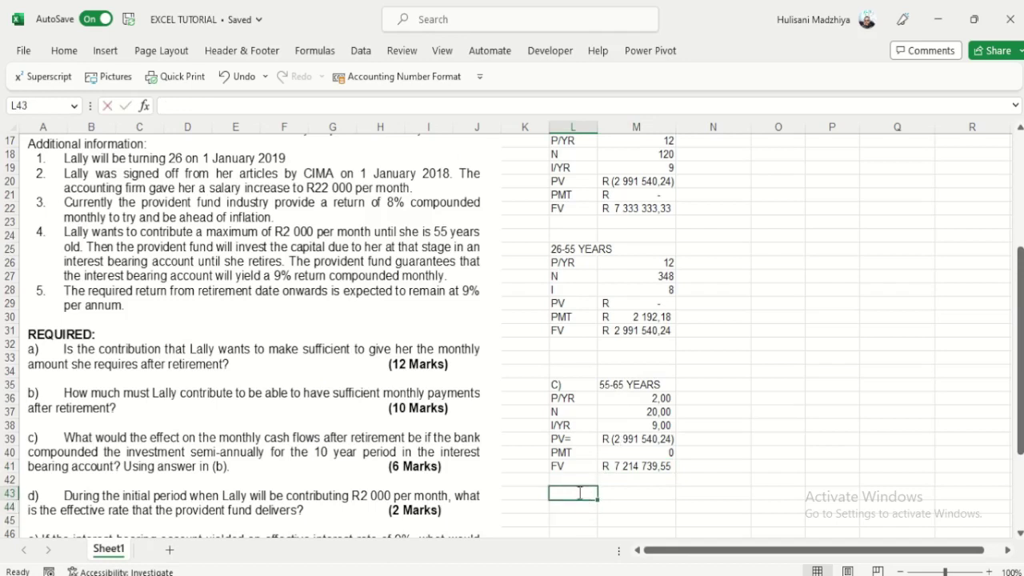
key(BackSpace)
key(BackSpace)
key(BackSpace)
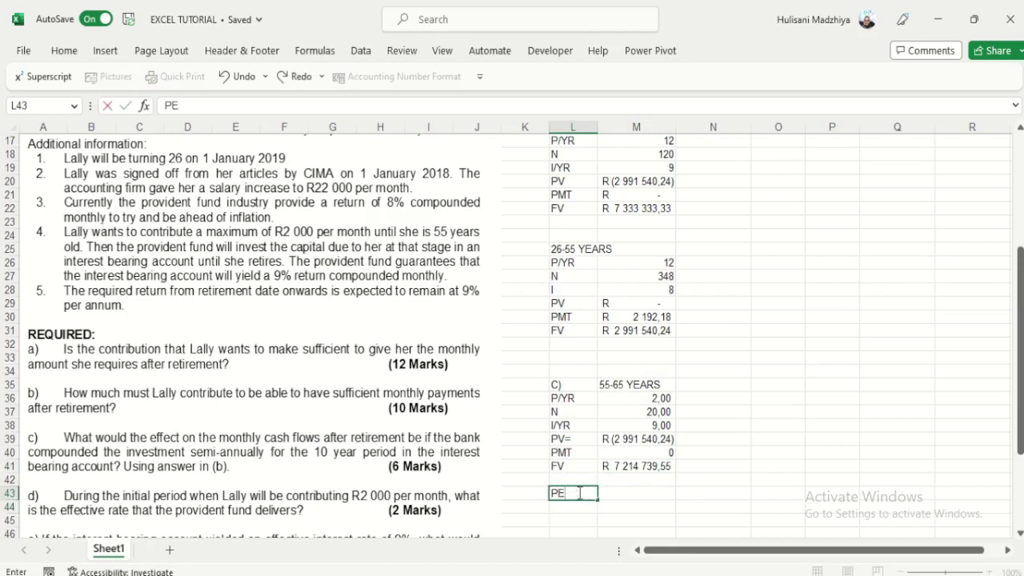
text(PT)
key(Tab)
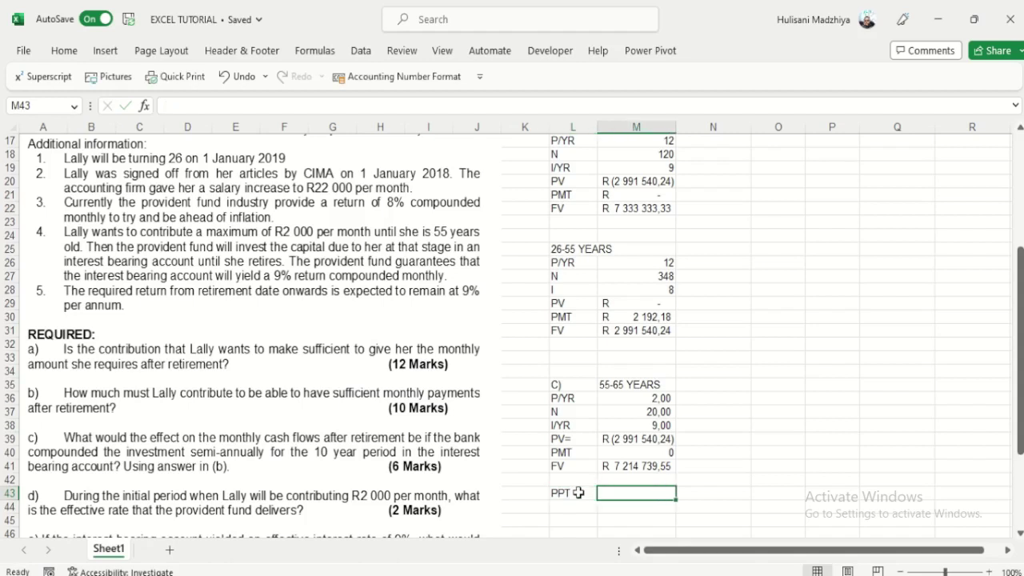
text(65 Y)
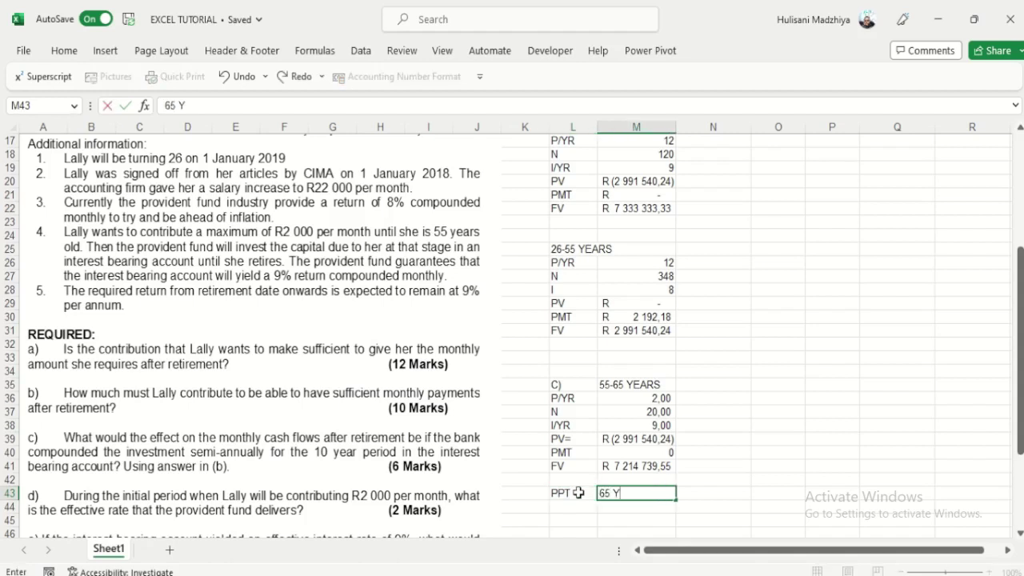
text(EARS ONWARDS)
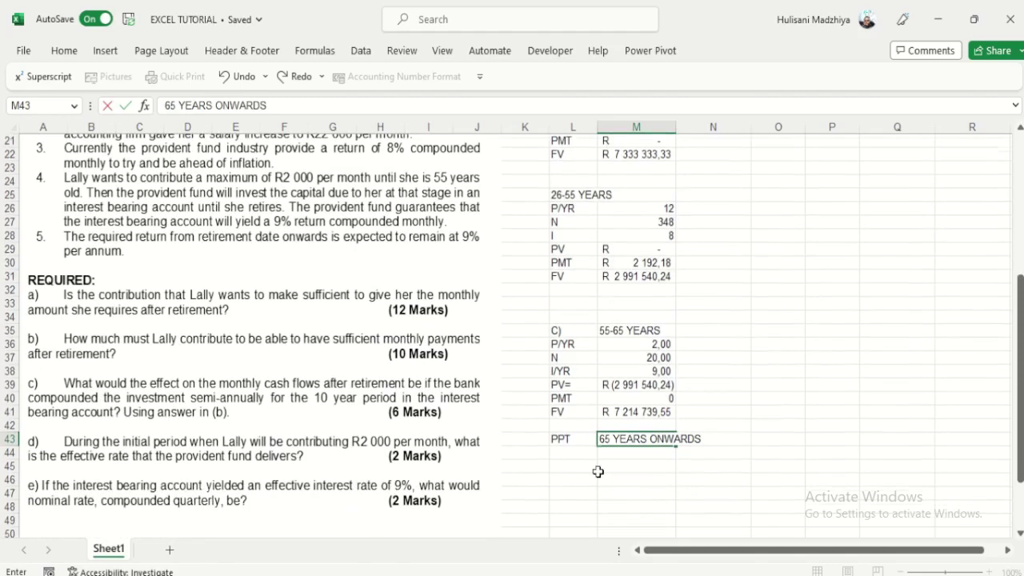
scroll(592, 480, down, 2)
click(558, 455)
Step: Add a PV row with value =-M41, the negated part (c) FV, R (7 214 739,55)
click(561, 465)
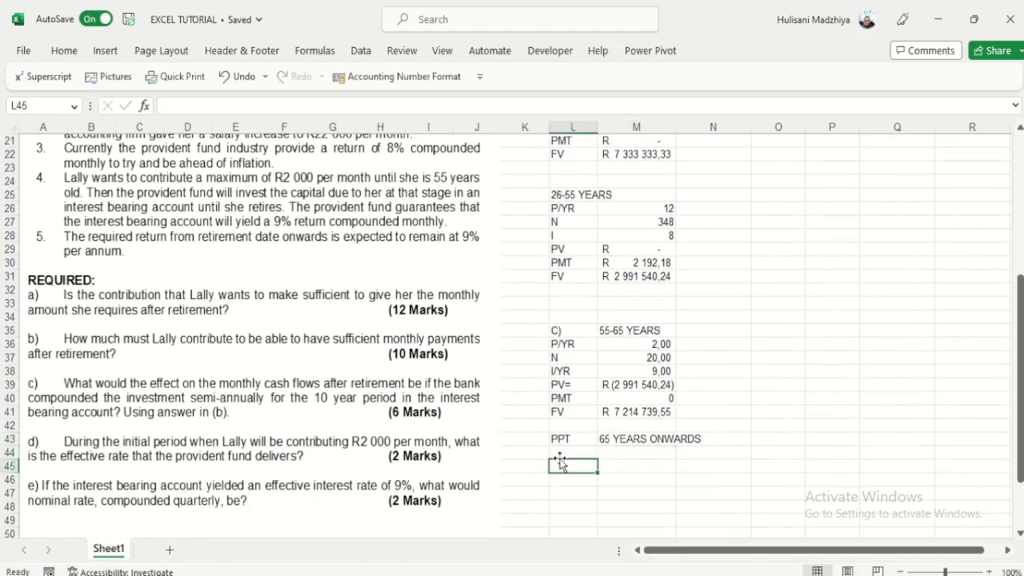
text(PV)
key(Tab)
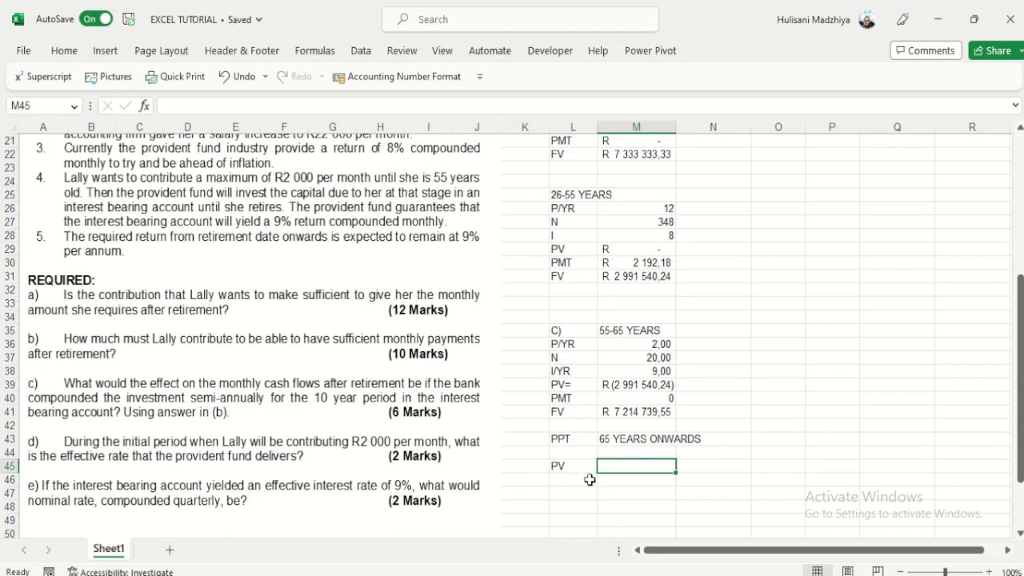
text(=)
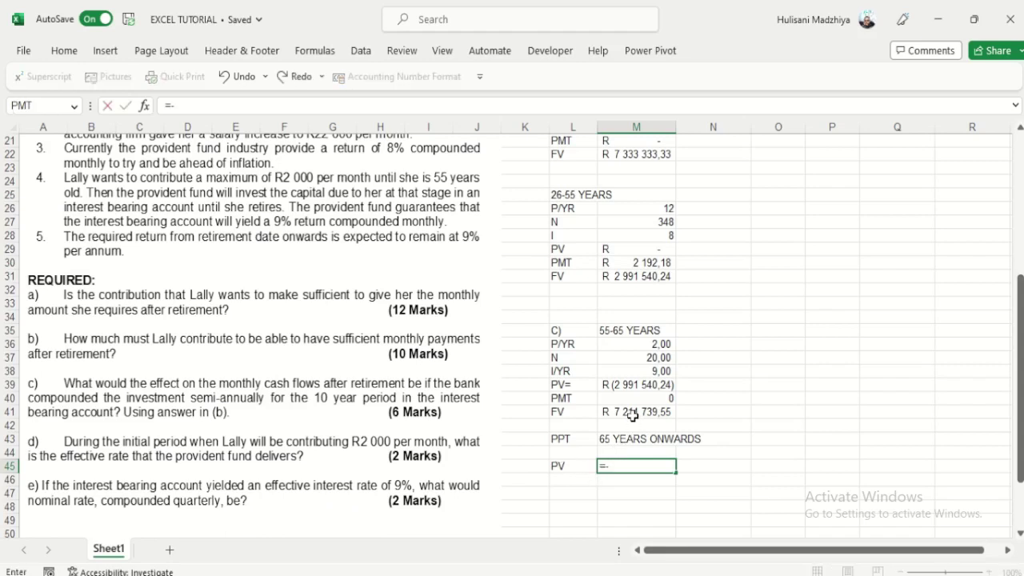
text(-)
click(632, 412)
key(Return)
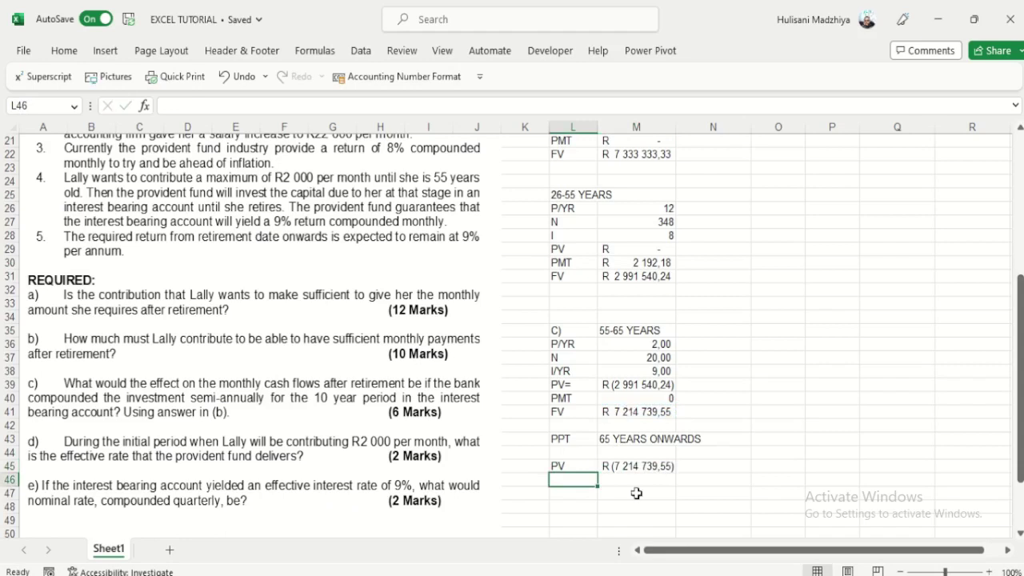
click(649, 466)
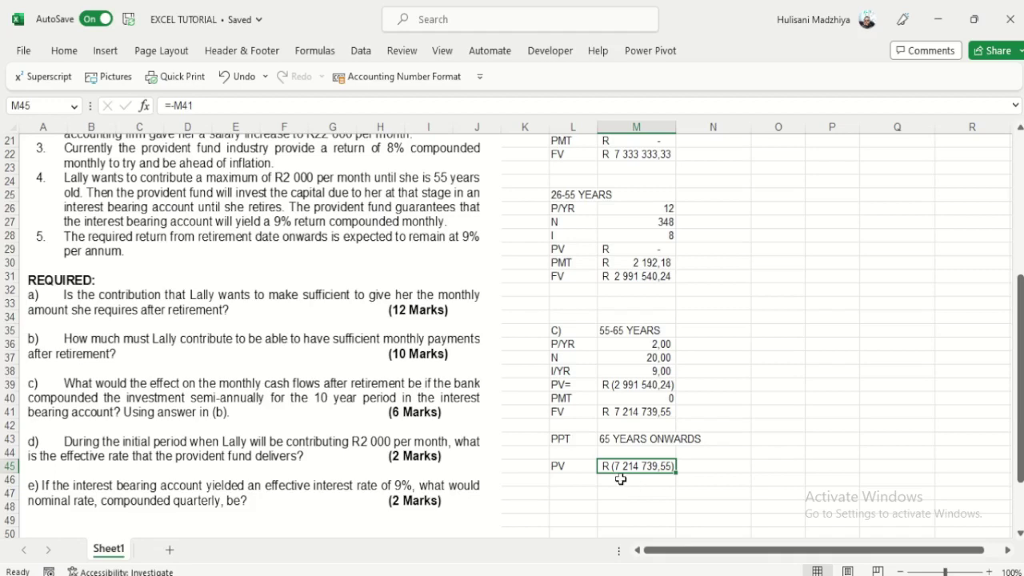
click(578, 478)
Step: Add an I row whose value links to the earlier 0,0075 perpetuity rate, replacing a mistyped 0,0007
text(I)
key(Tab)
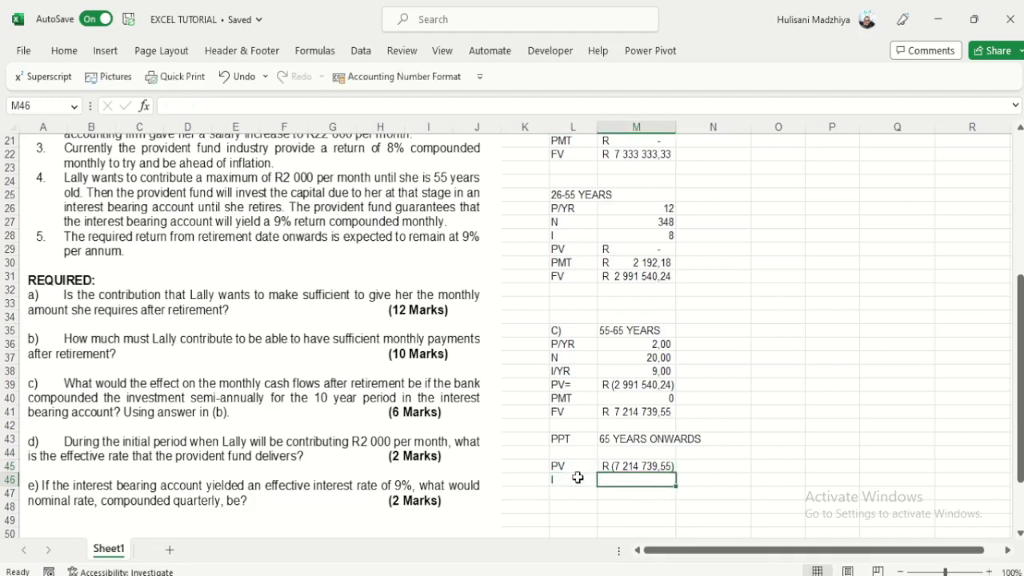
text(0,00075)
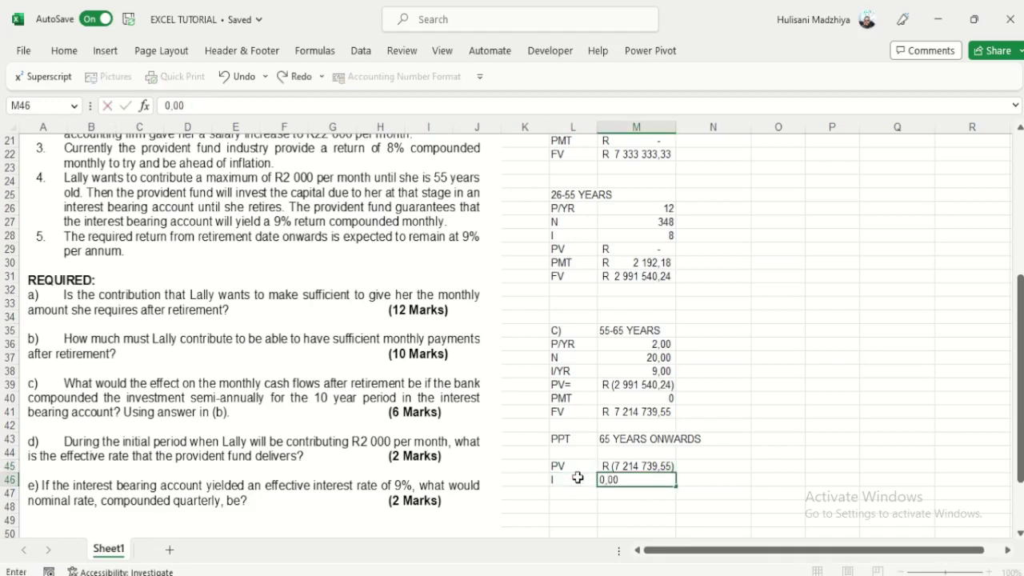
click(725, 481)
click(662, 479)
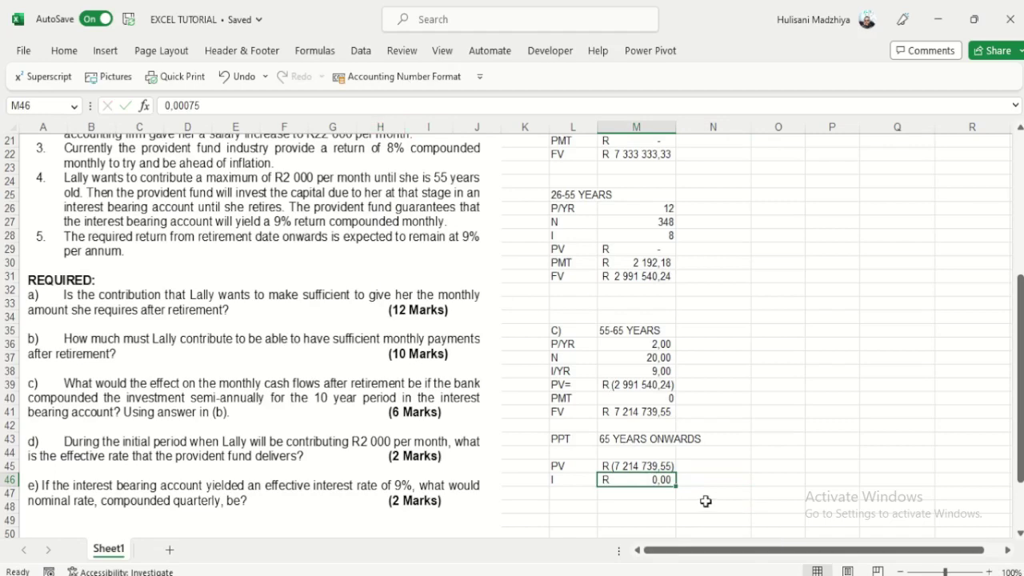
text(=)
scroll(706, 498, up, 5)
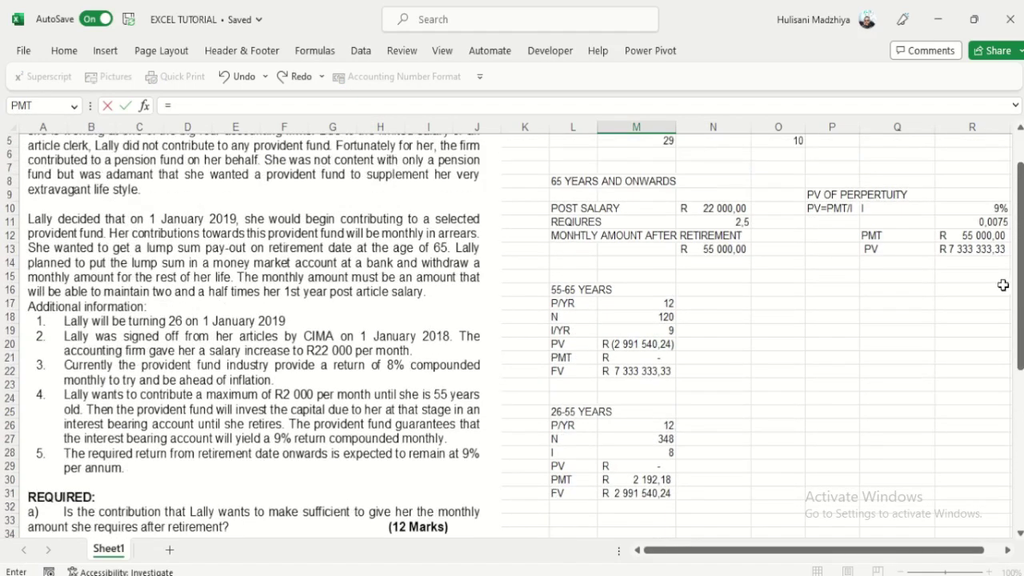
click(995, 223)
key(Return)
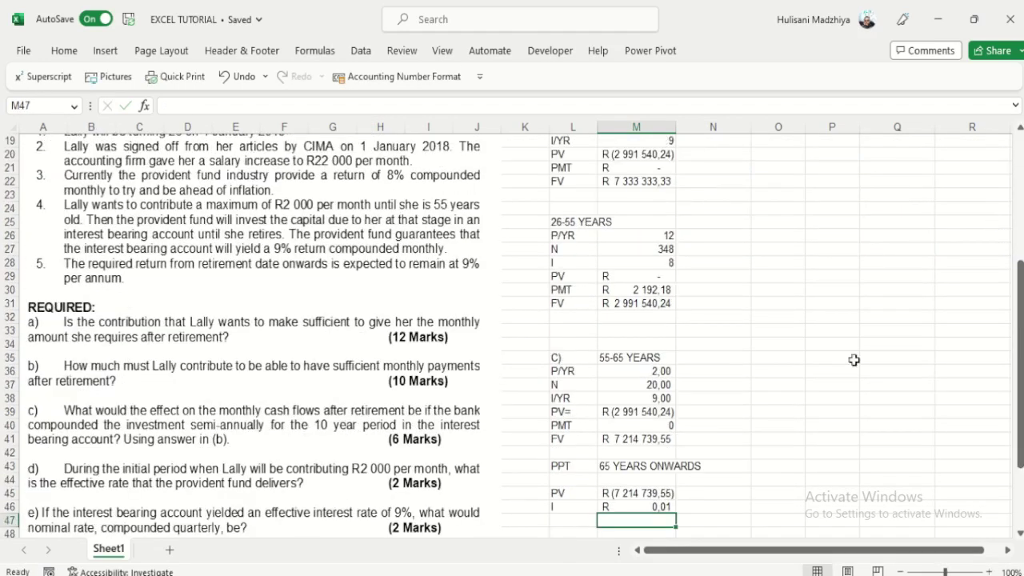
Step: Format the rate in comma style with extra decimals so it displays 0,0075
click(644, 506)
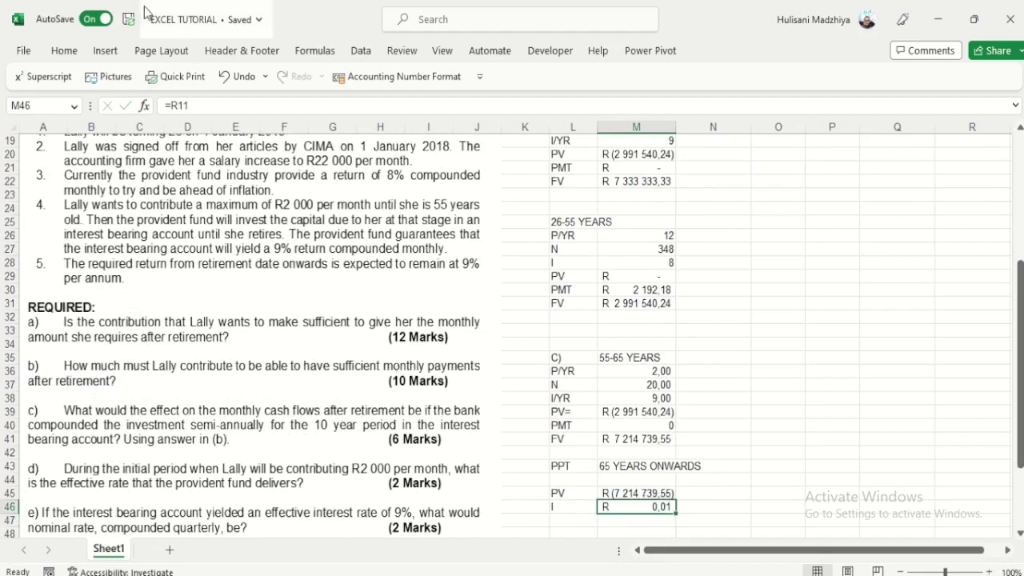
click(64, 50)
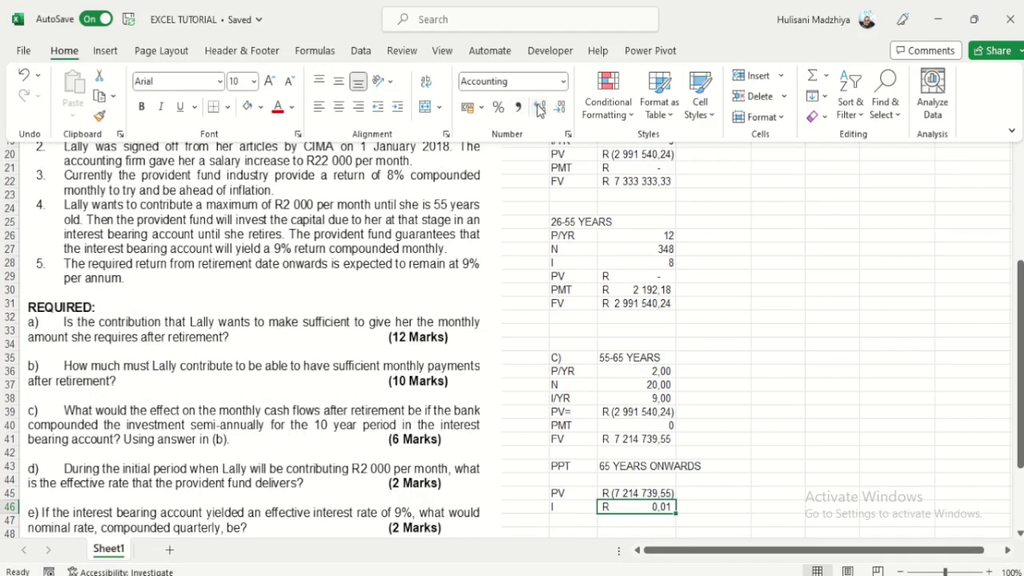
click(539, 106)
click(539, 107)
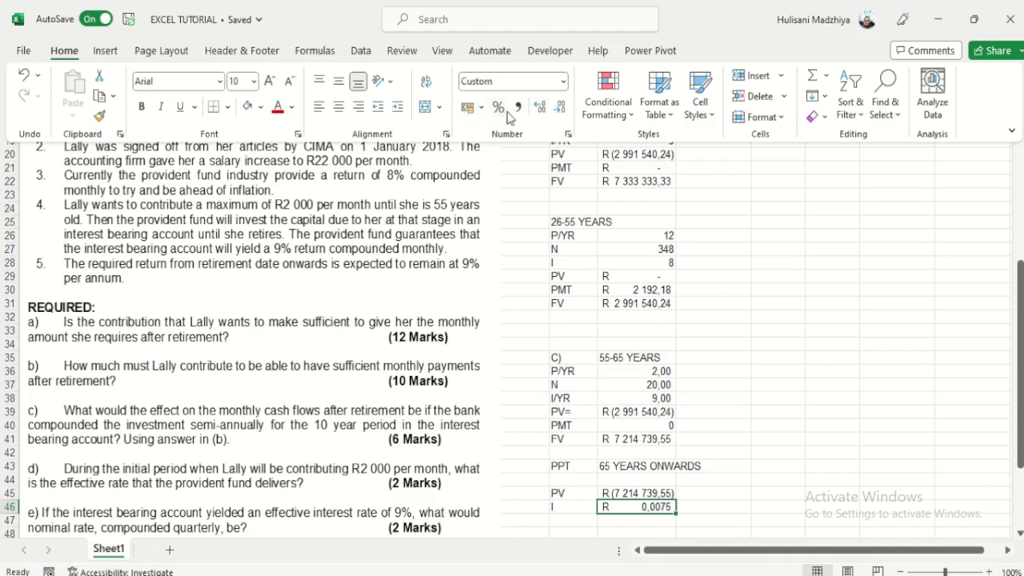
click(518, 107)
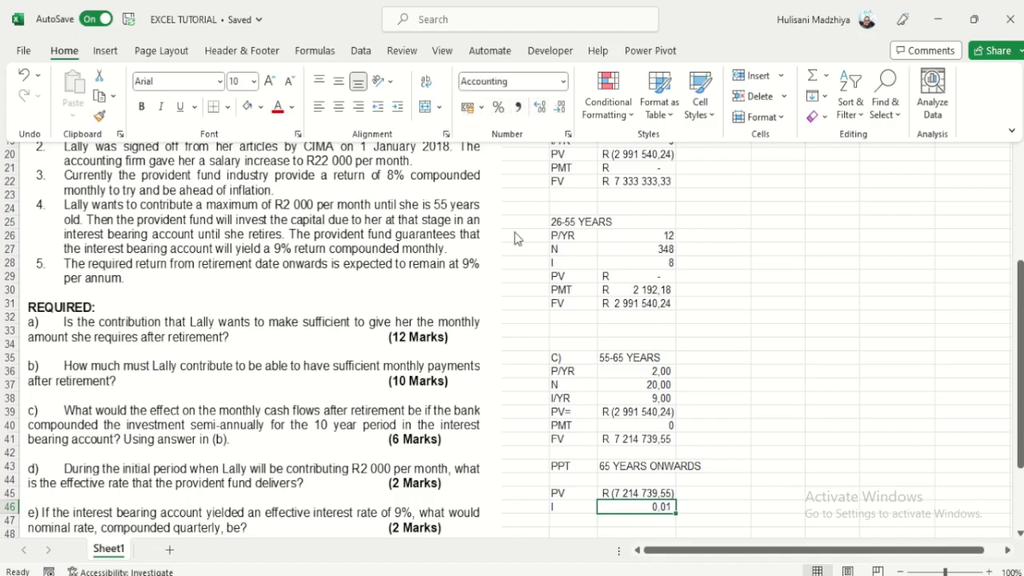
click(541, 112)
click(541, 112)
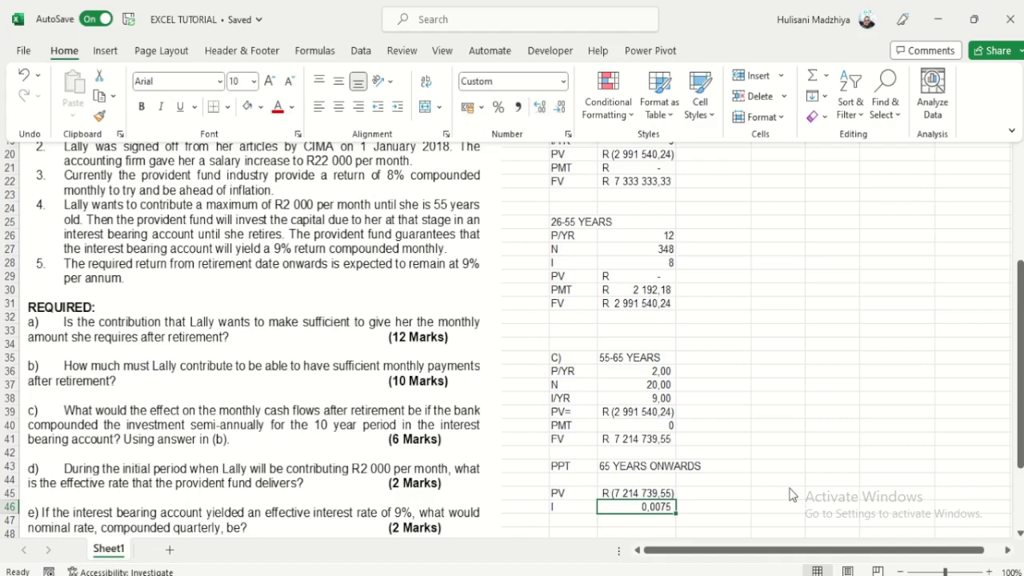
key(ctrl+F1)
click(715, 496)
scroll(714, 496, down, 2)
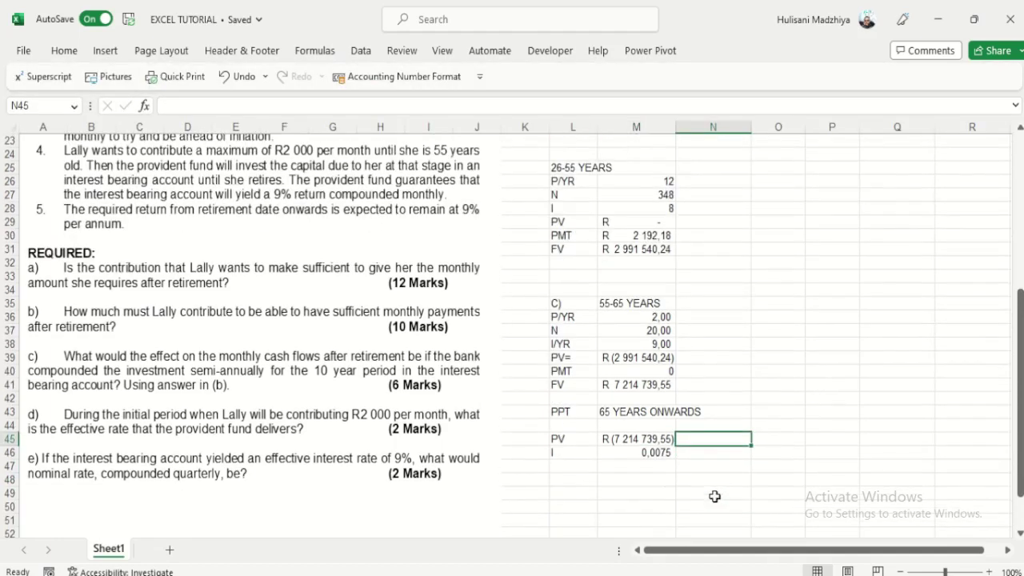
Step: Add a PMT row calculated as =-M45*M46, the negated PV times the monthly rate
click(573, 463)
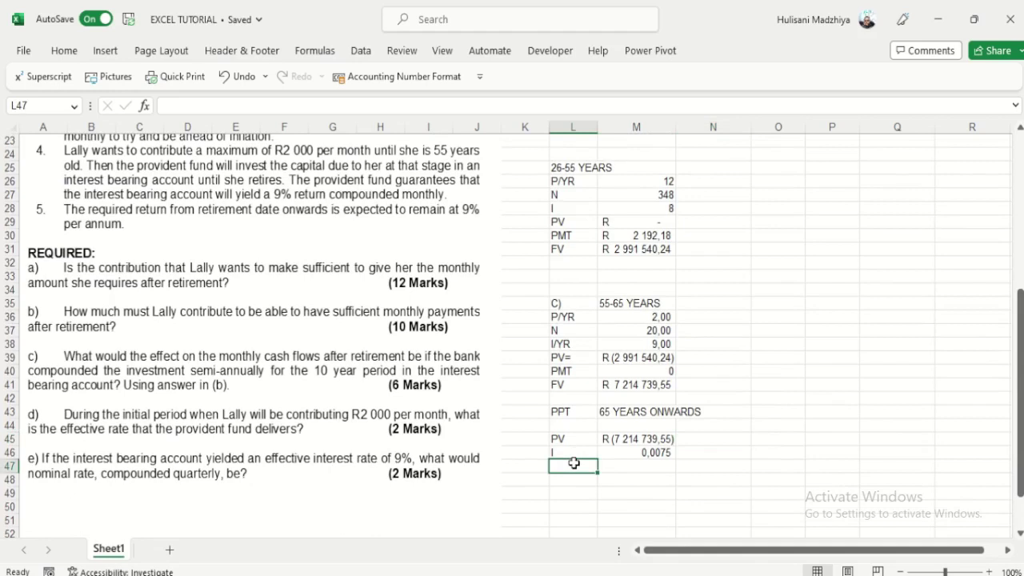
text(P)
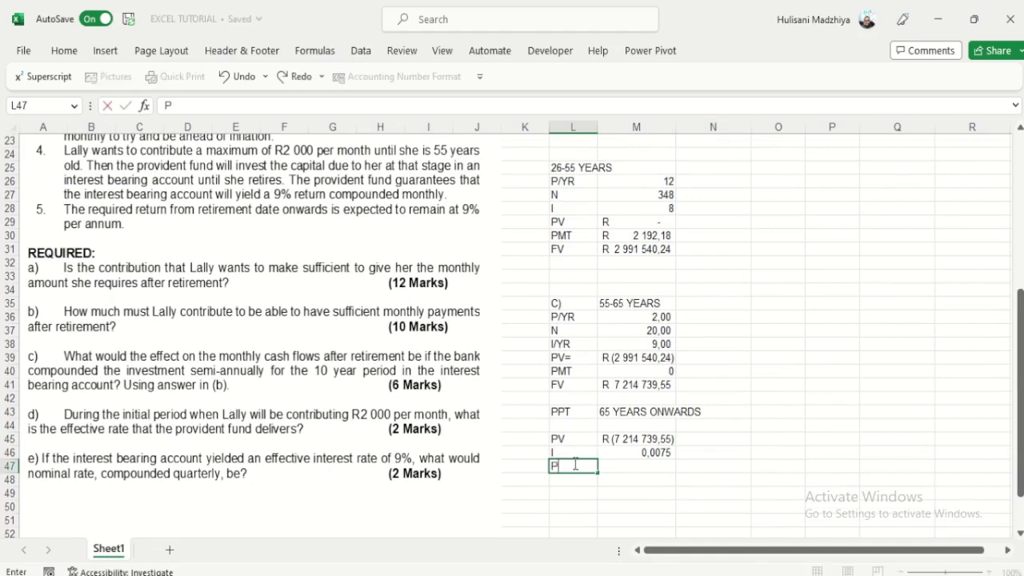
text(MT)
key(Tab)
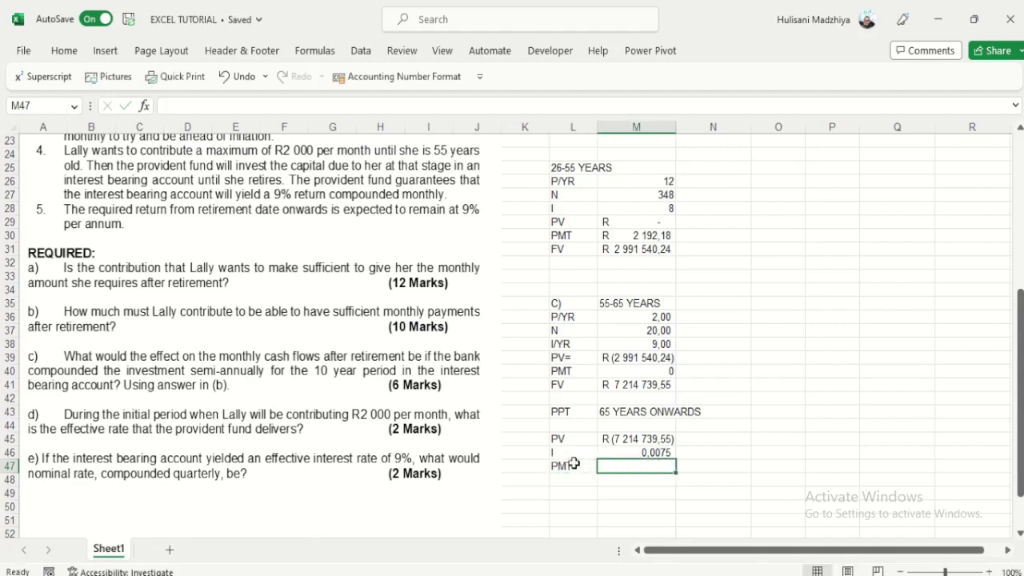
text(=)
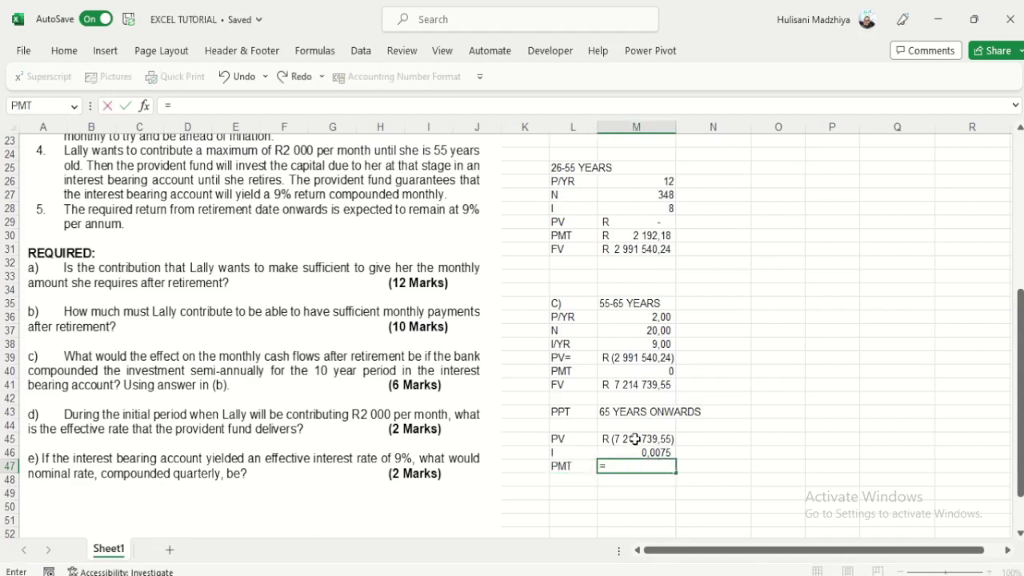
text(-)
click(635, 438)
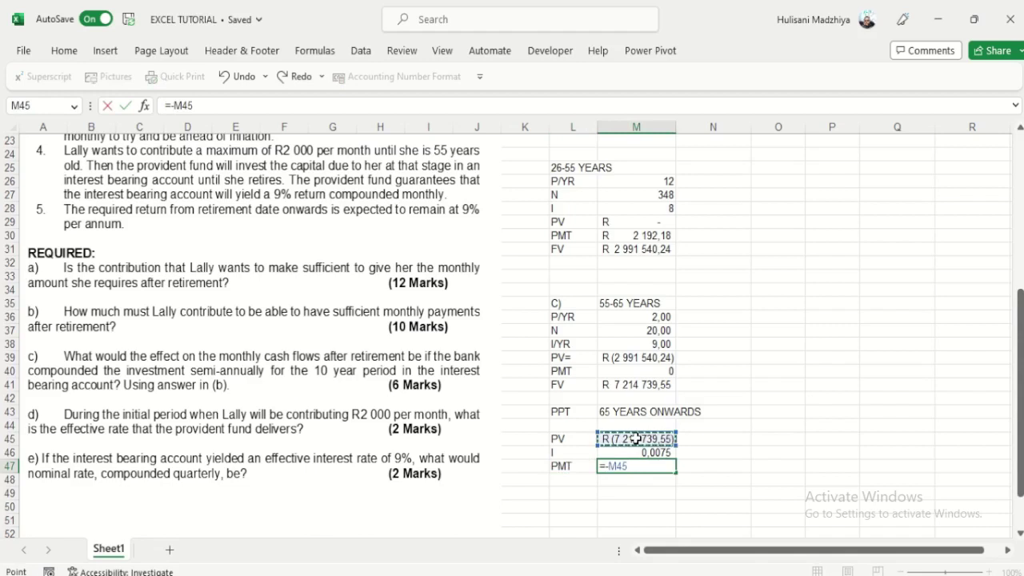
text(*)
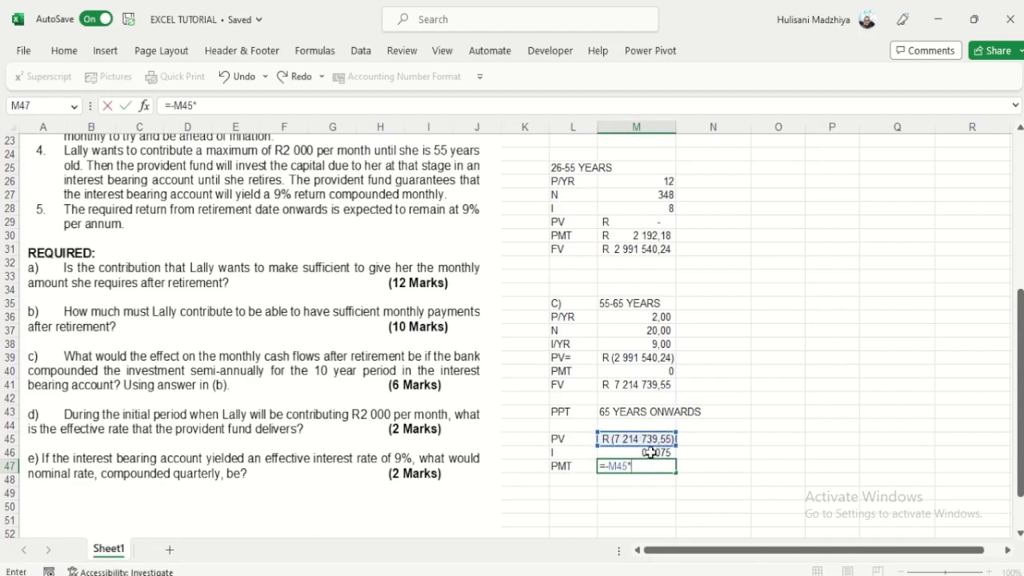
click(652, 453)
key(Return)
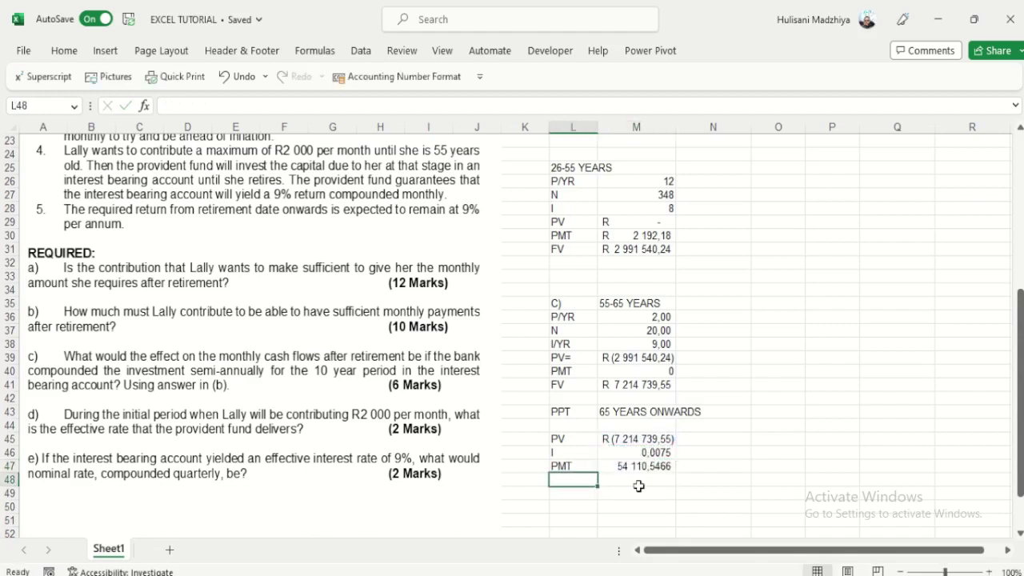
Step: Apply Accounting Number Format so the monthly payment shows R 54 110,55
click(624, 467)
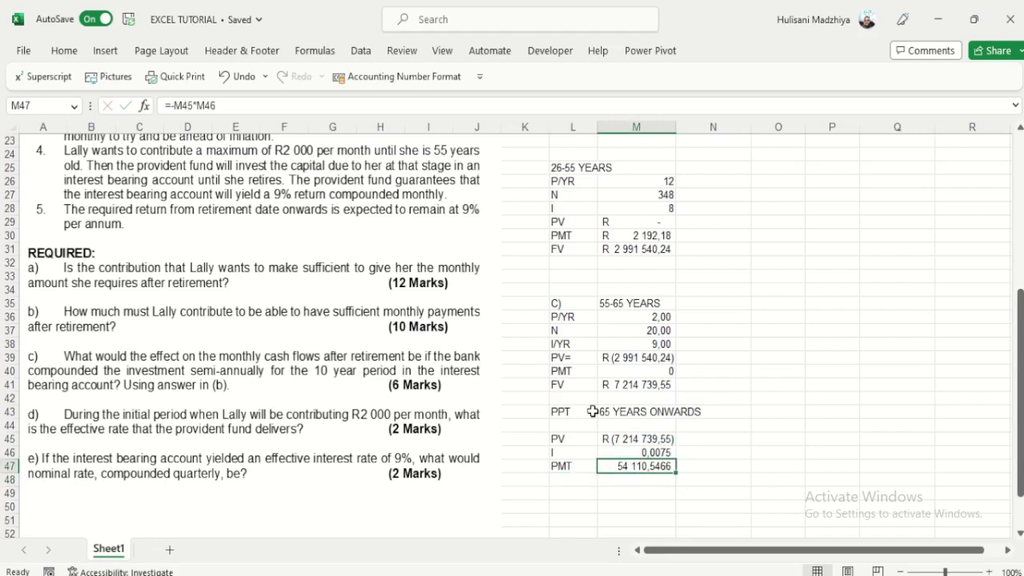
click(407, 77)
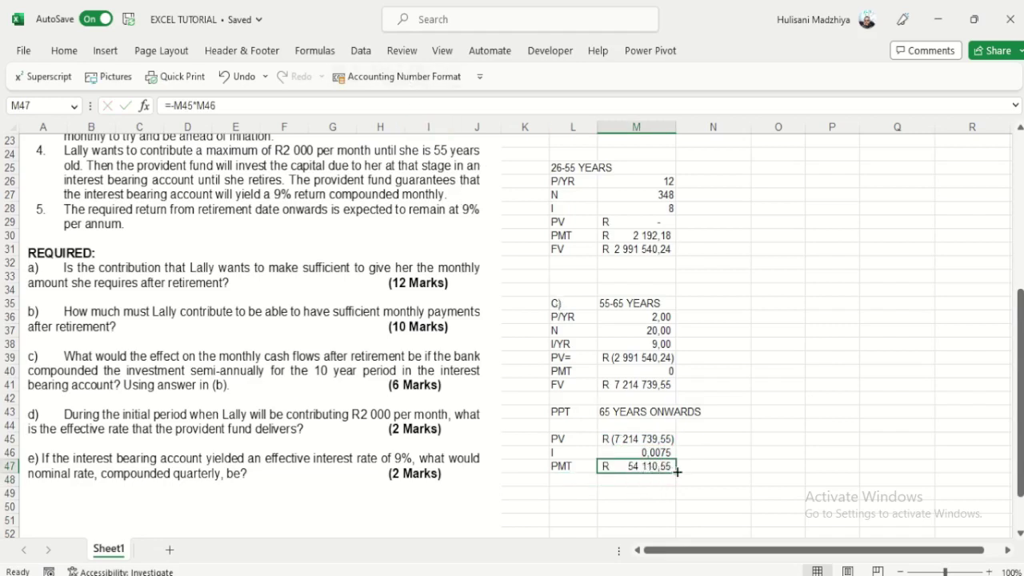
click(584, 480)
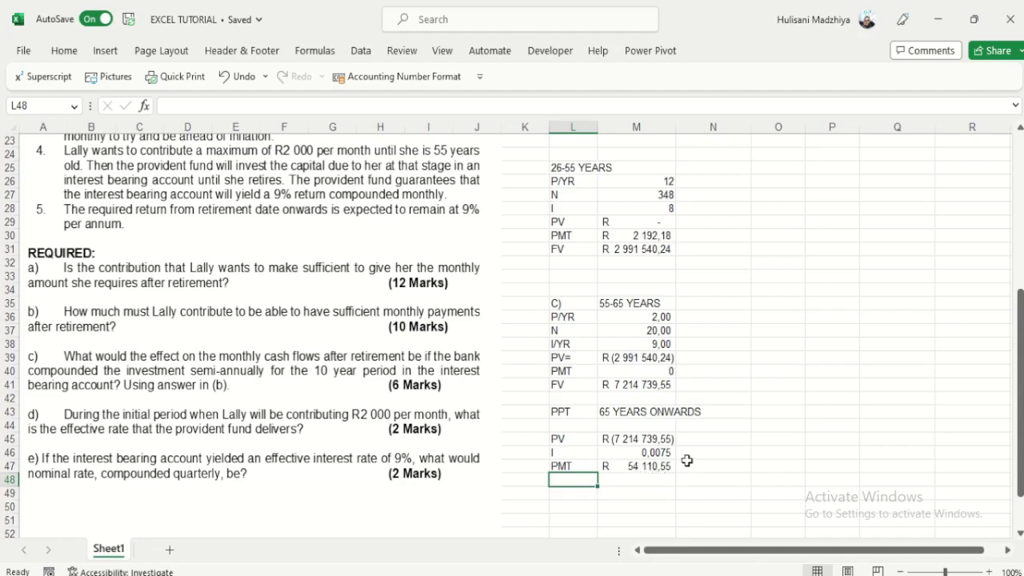
scroll(686, 459, up, 4)
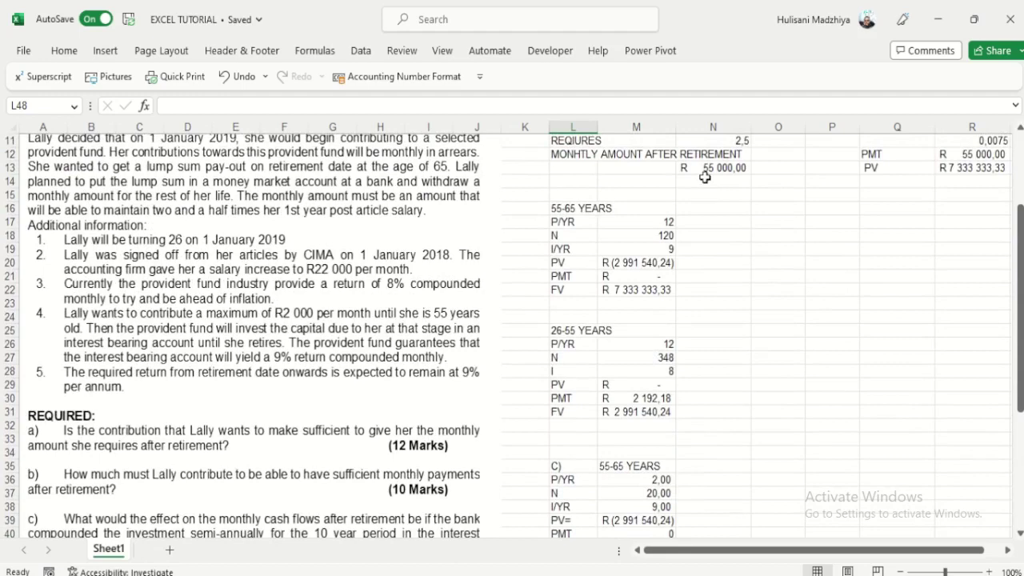
scroll(682, 377, down, 3)
scroll(656, 493, down, 2)
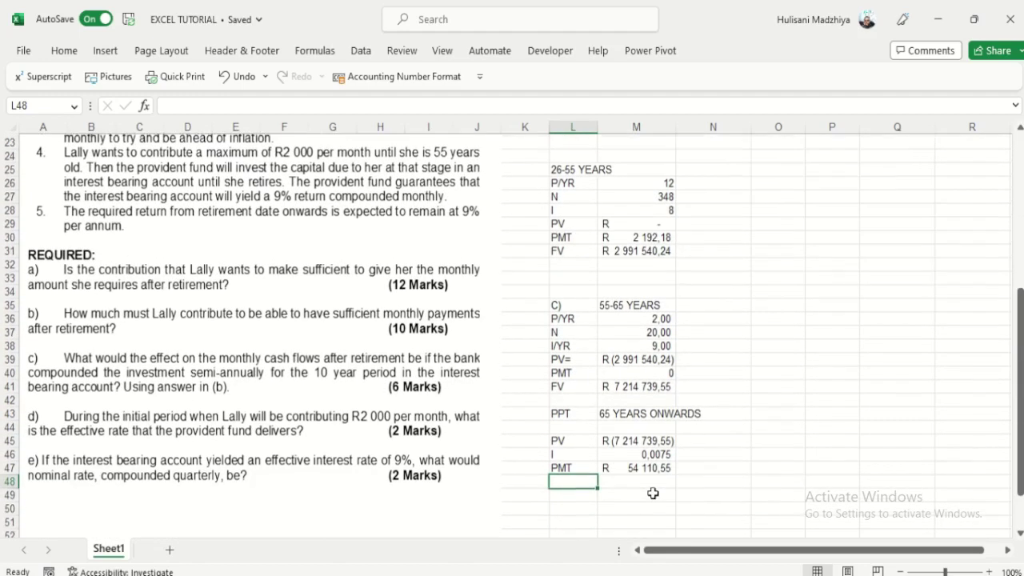
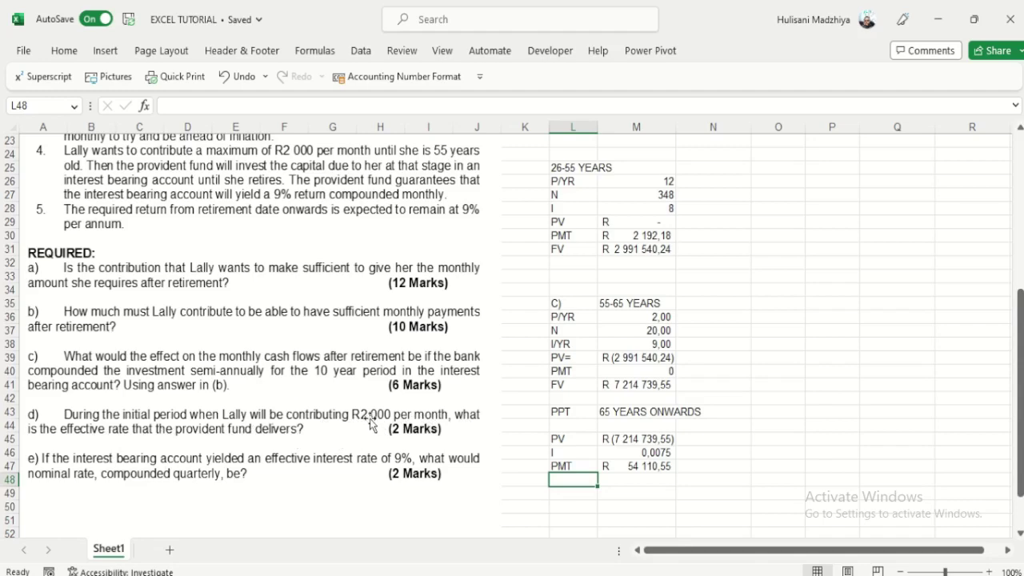
Step: Select an empty worksheet cell below the previous answers
scroll(385, 420, up, 2)
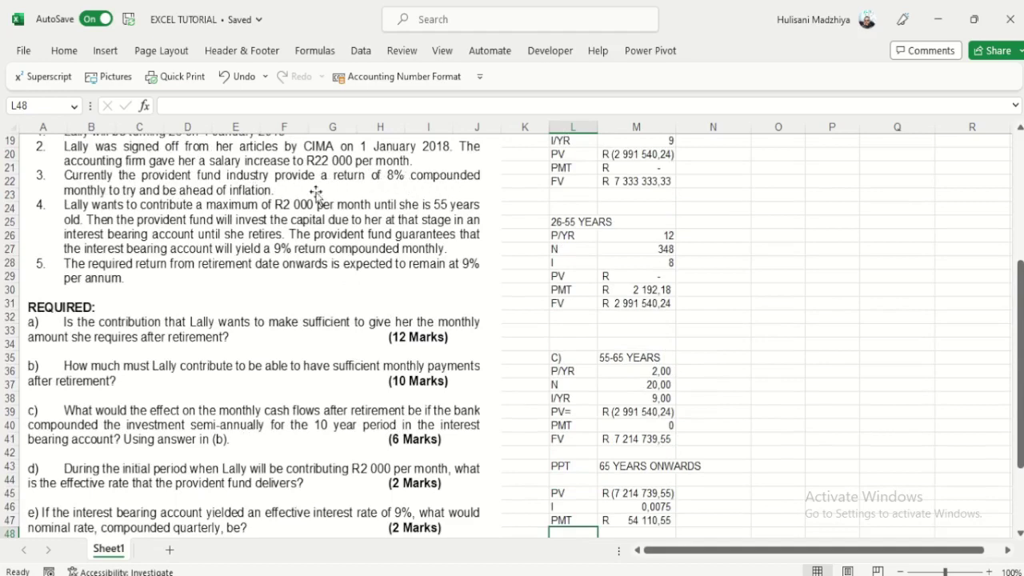
scroll(240, 220, down, 3)
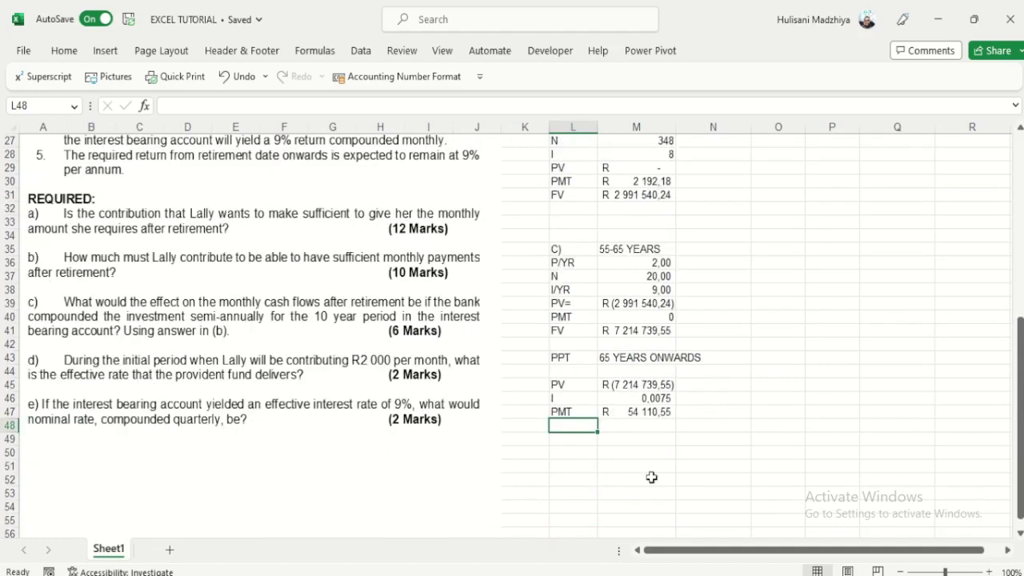
click(635, 440)
Step: On the HP 10bII+, clear all TVM registers, set 12 payments per year, and reset the display to 0
key(alt+Tab)
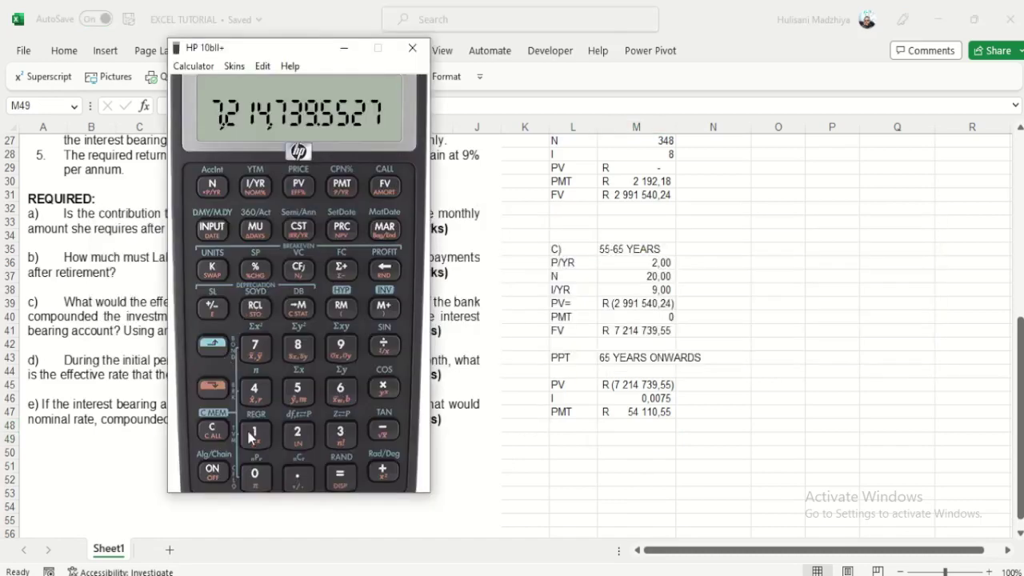
click(217, 346)
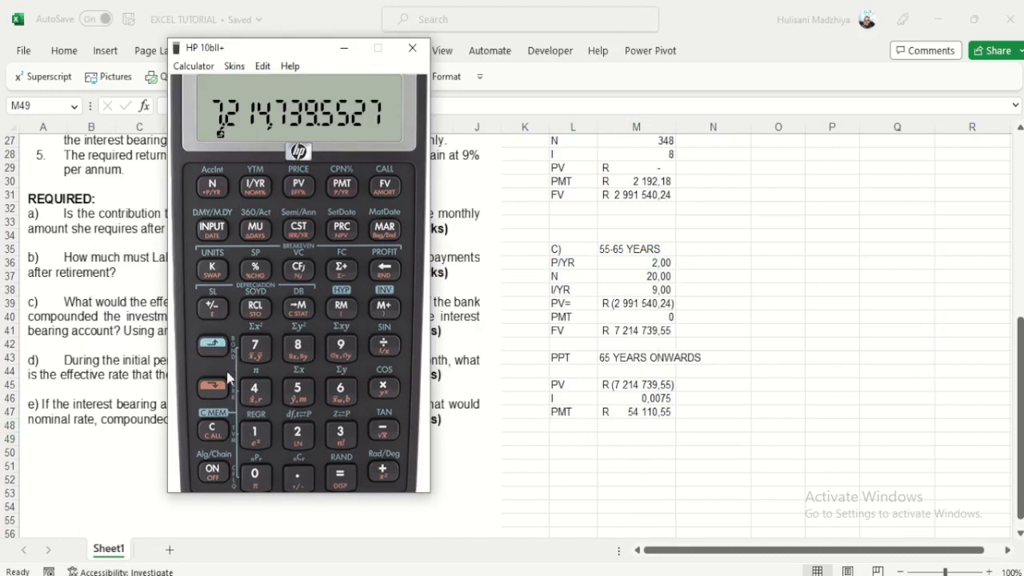
click(213, 429)
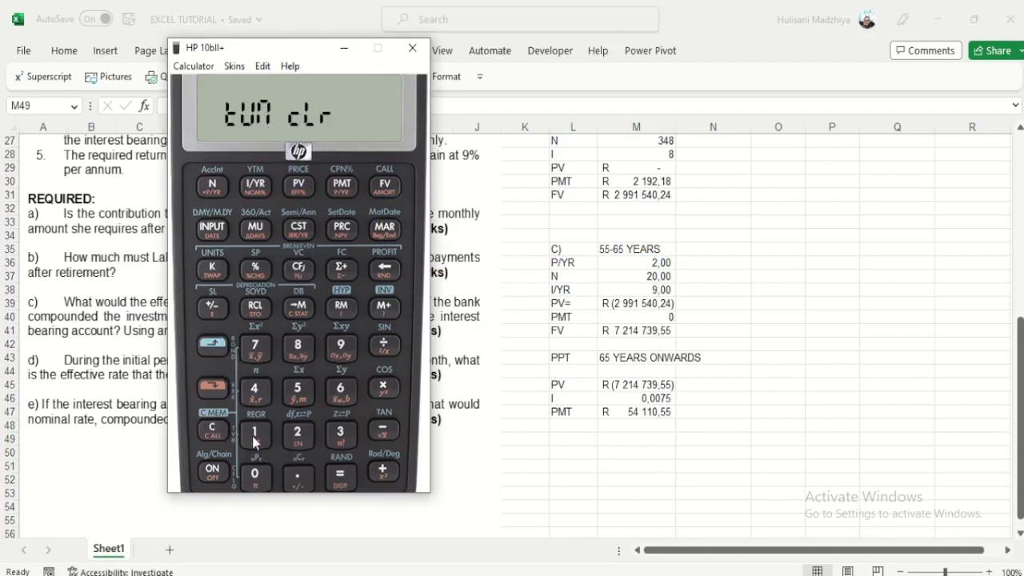
click(254, 437)
click(298, 433)
click(212, 387)
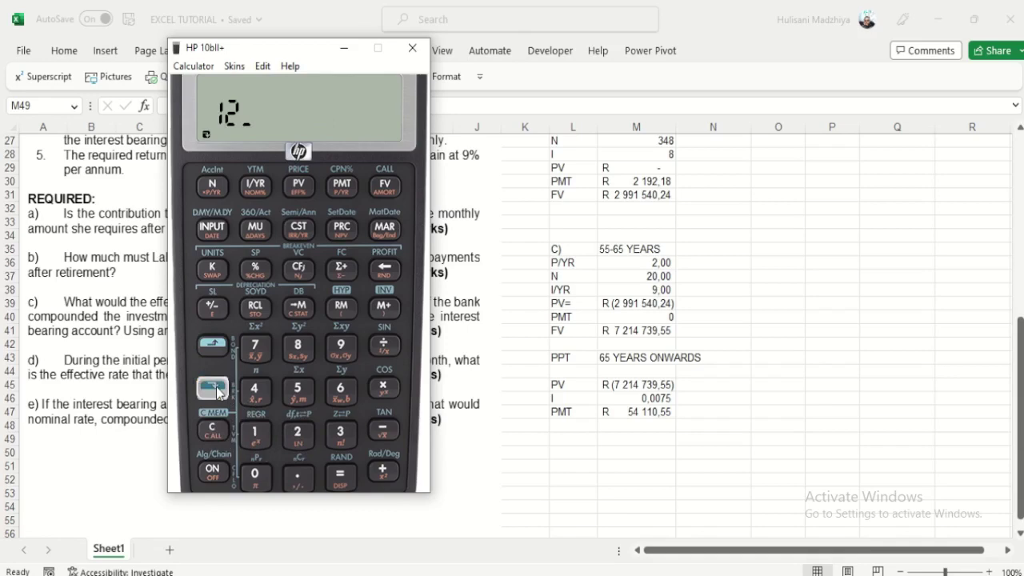
click(335, 191)
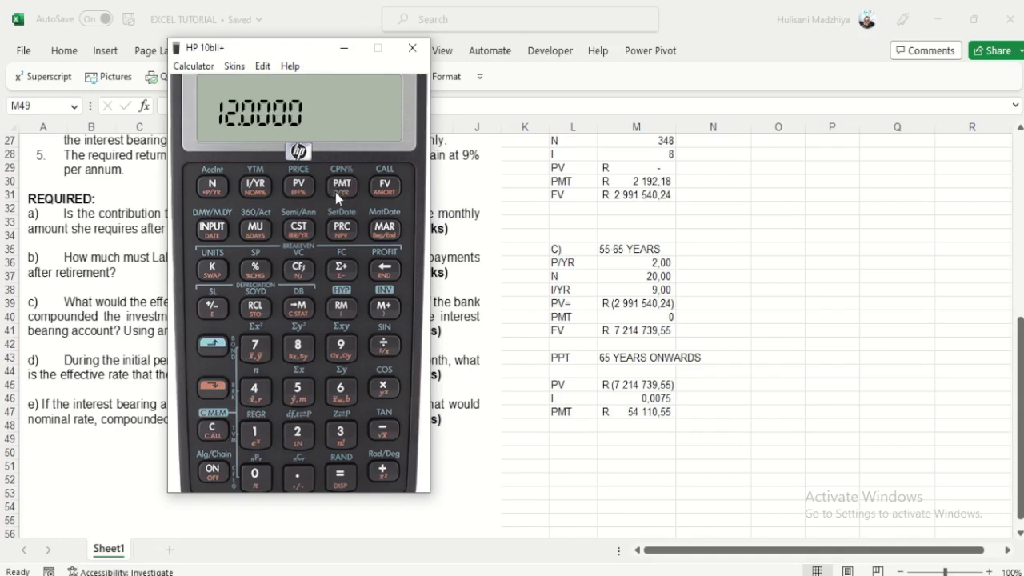
click(213, 432)
drag(267, 48, 628, 44)
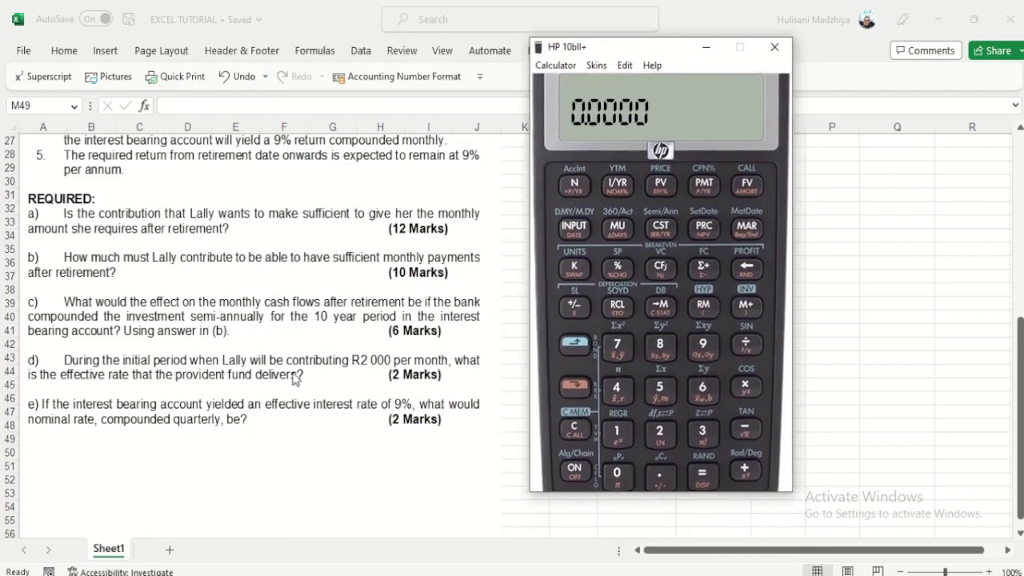
Step: Convert an 8% nominal rate compounded monthly to the 8.3000% effective rate, then clear the display
click(660, 346)
click(617, 186)
click(574, 387)
click(671, 192)
key(XF86AudioRaiseVolume)
click(569, 433)
Step: Clear all, set 4 payments per year, and convert 9% effective to the 8.7113% nominal rate
click(576, 351)
click(574, 430)
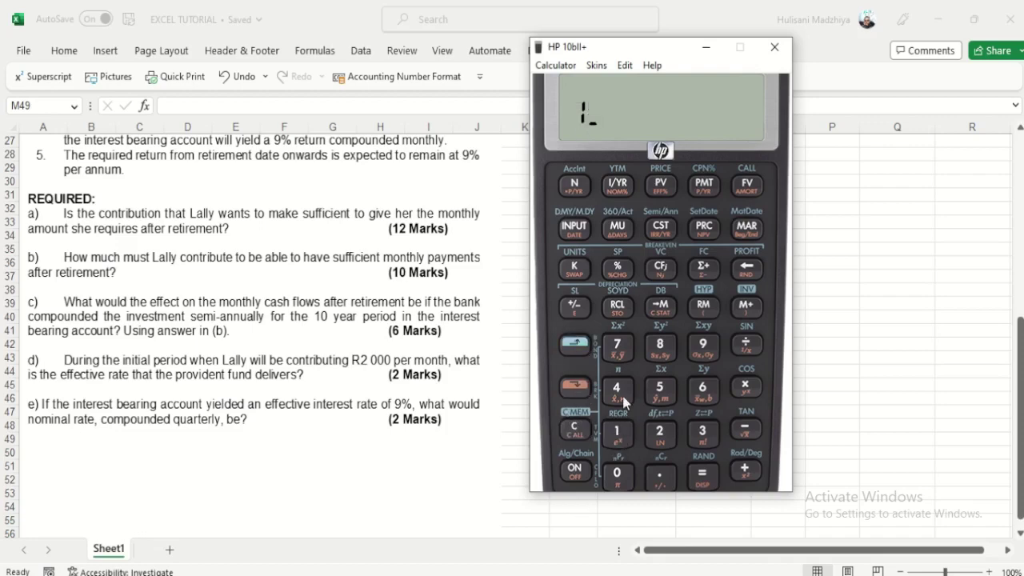
click(618, 432)
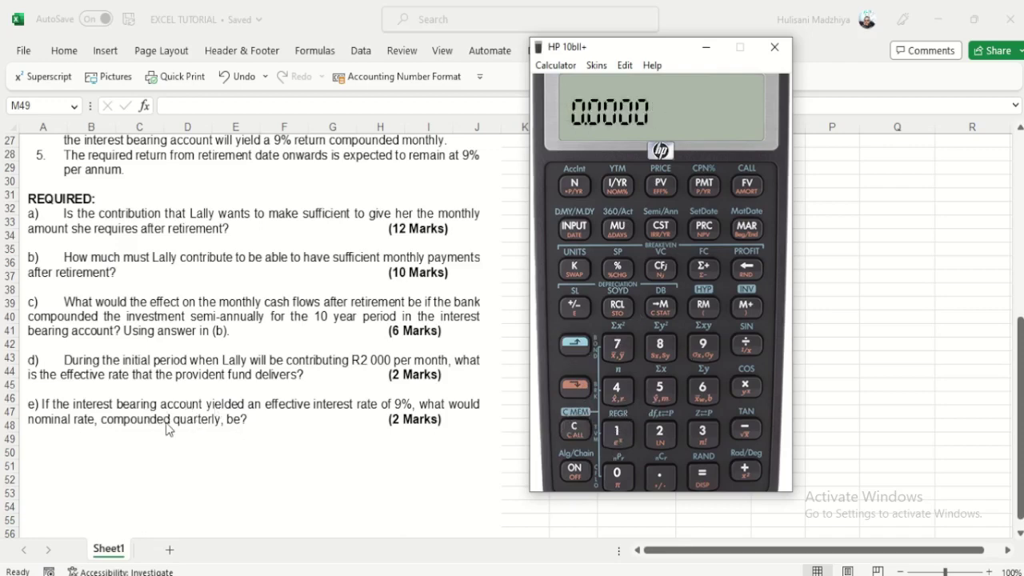
click(615, 388)
click(573, 386)
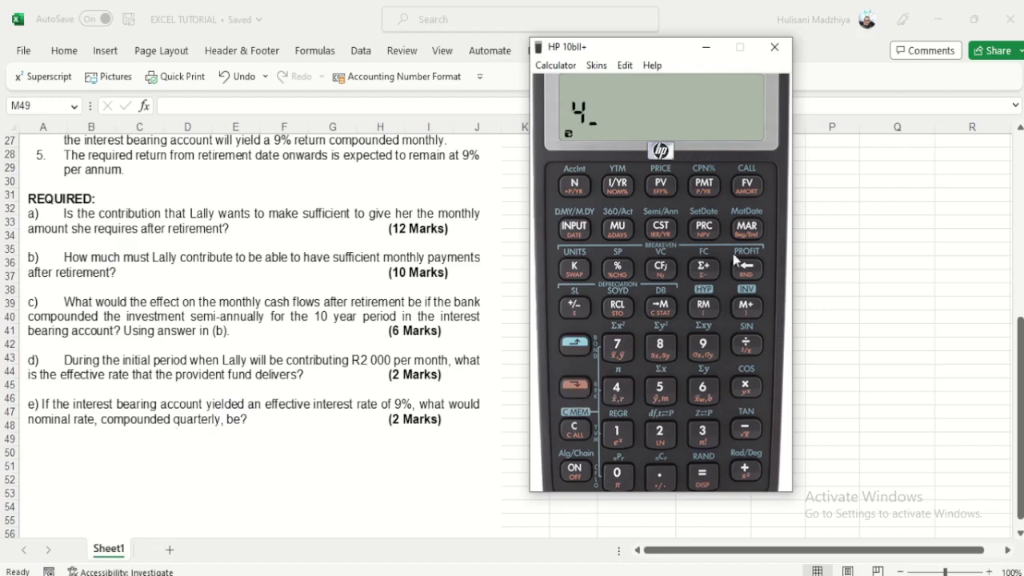
click(707, 186)
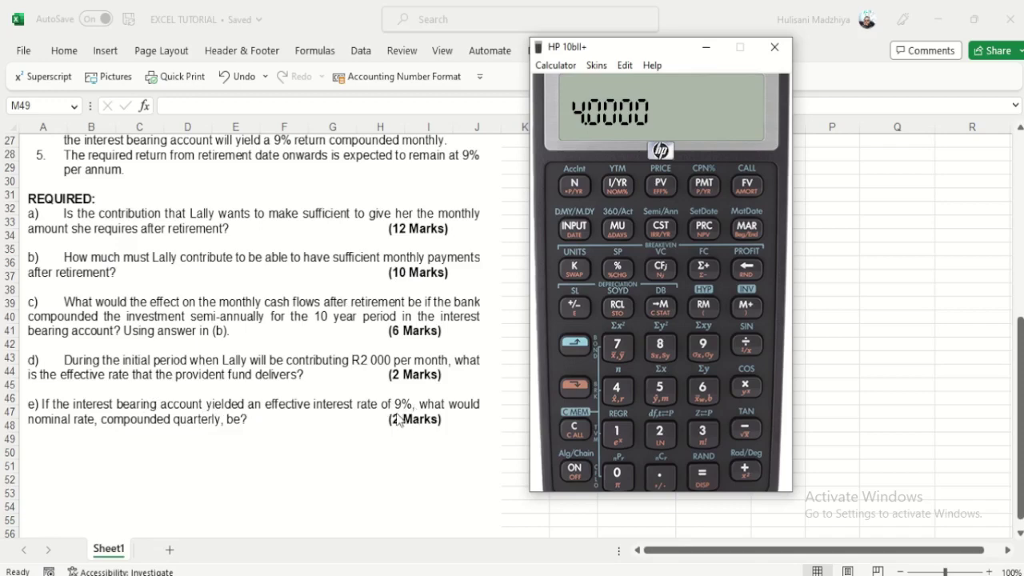
click(703, 350)
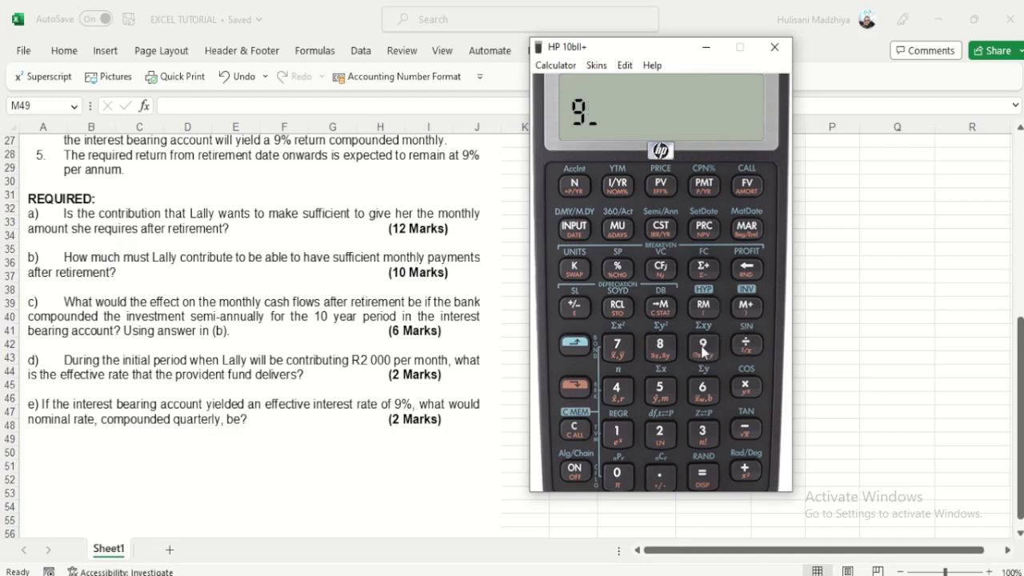
click(574, 386)
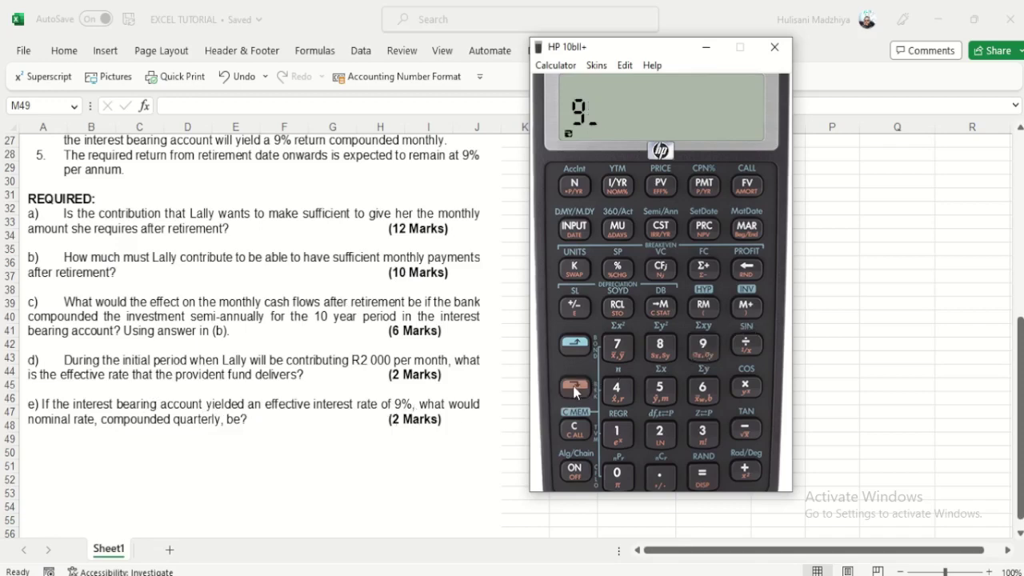
click(659, 187)
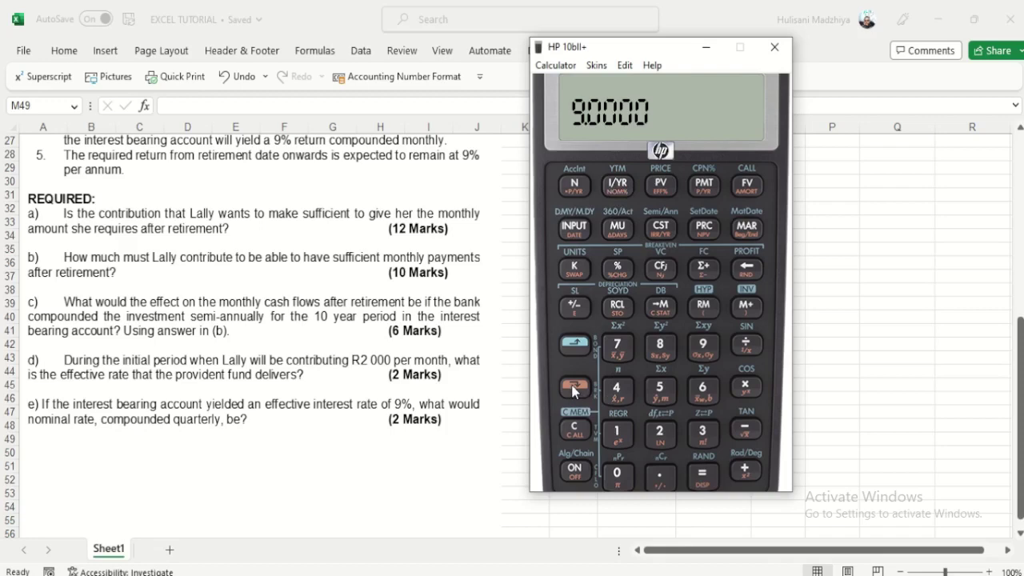
click(574, 390)
click(625, 189)
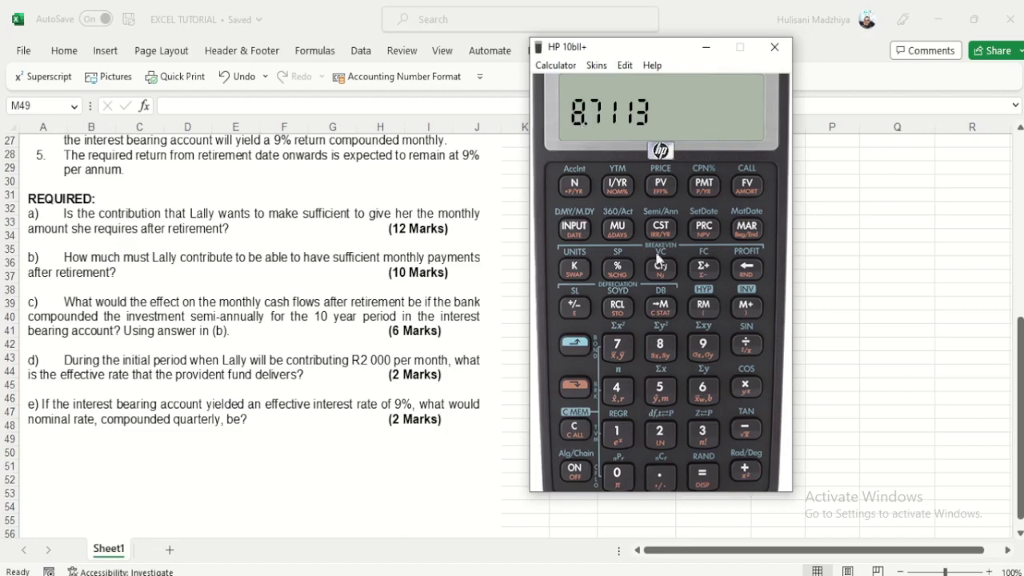
Step: Check the rounded 8.71% nominal rate, which gives an 8.9986% effective rate
text(8.)
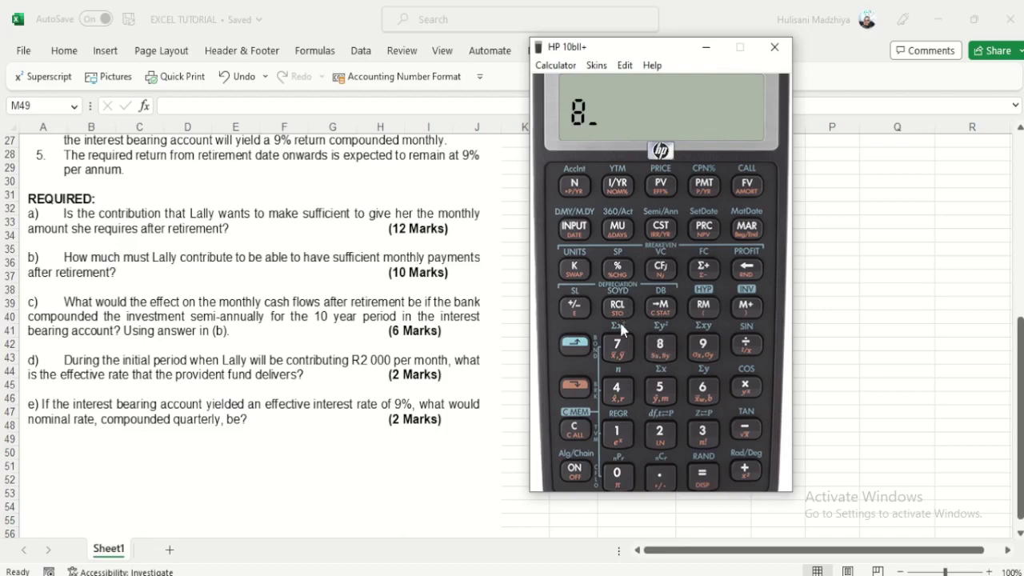
click(618, 344)
text(1)
click(617, 185)
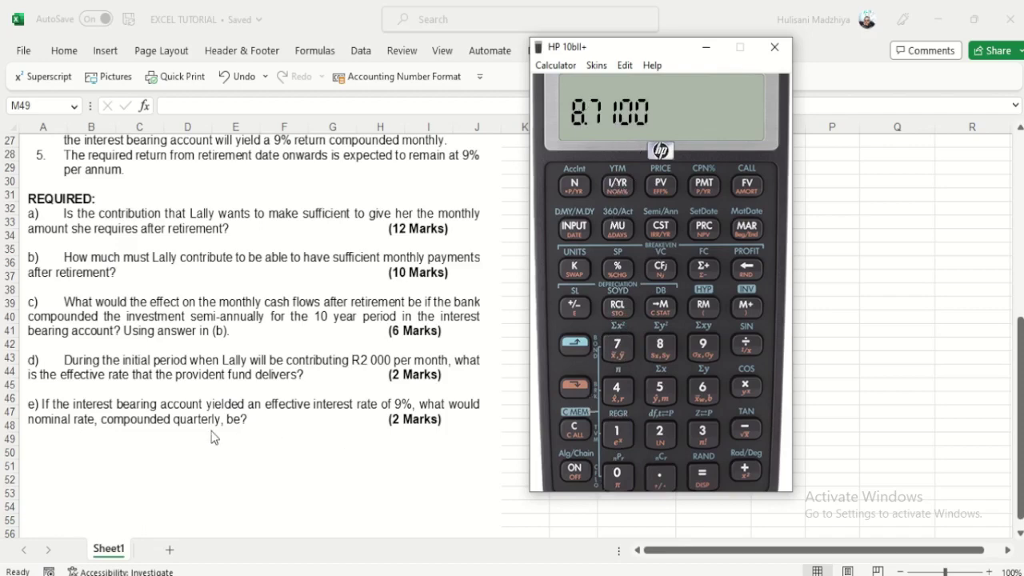
click(574, 388)
click(662, 186)
Step: Convert 9% effective at 12 periods per year to 8.6488% nominal, then close the calculator and return to Excel's top
click(608, 435)
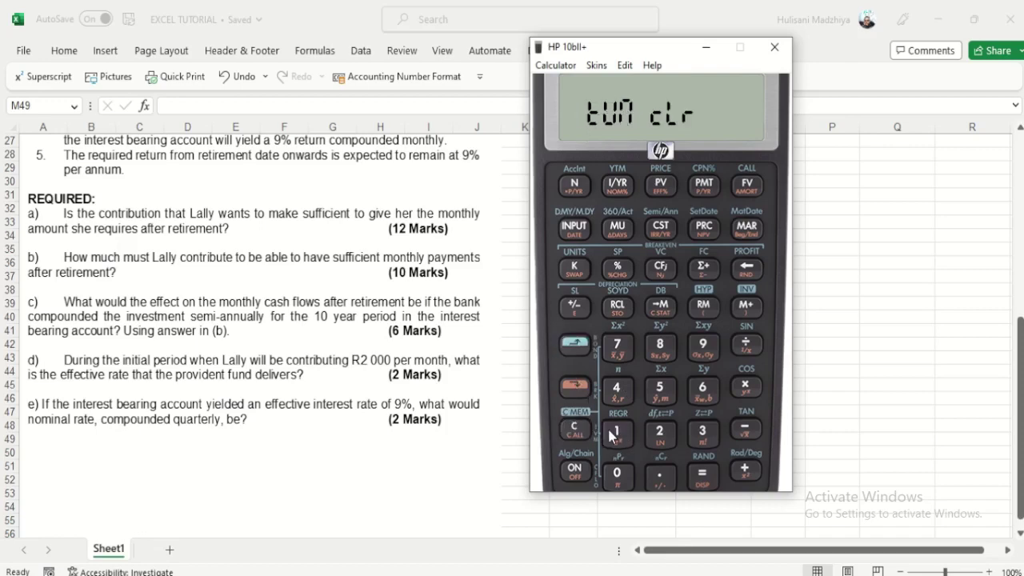
click(710, 354)
click(575, 386)
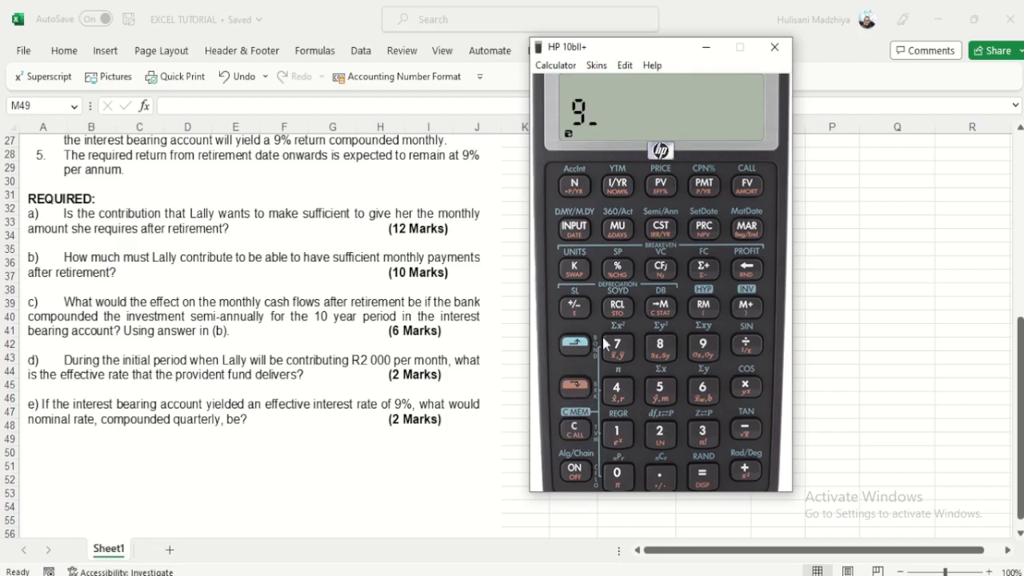
click(659, 188)
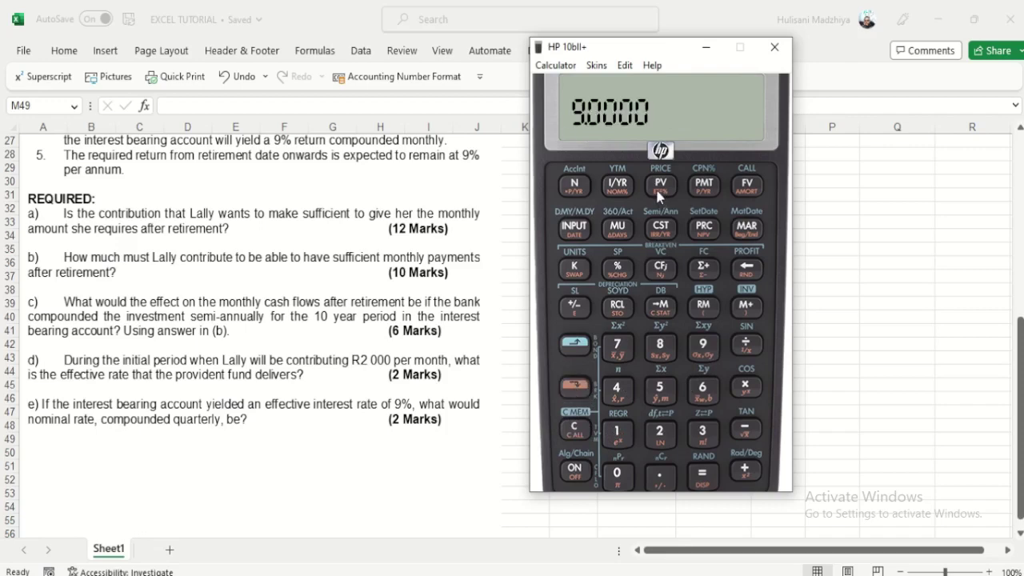
click(619, 434)
click(663, 436)
click(575, 389)
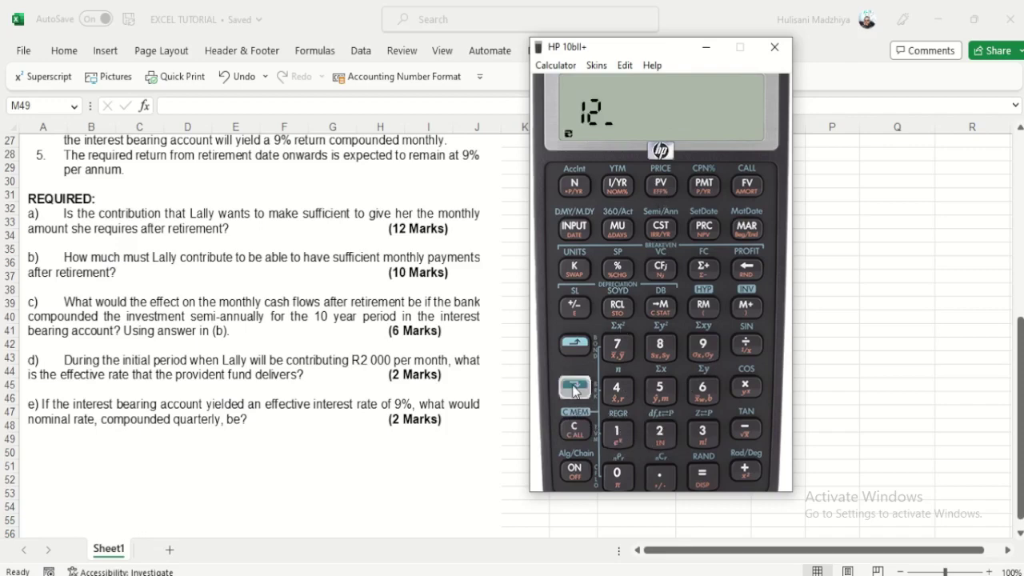
click(704, 184)
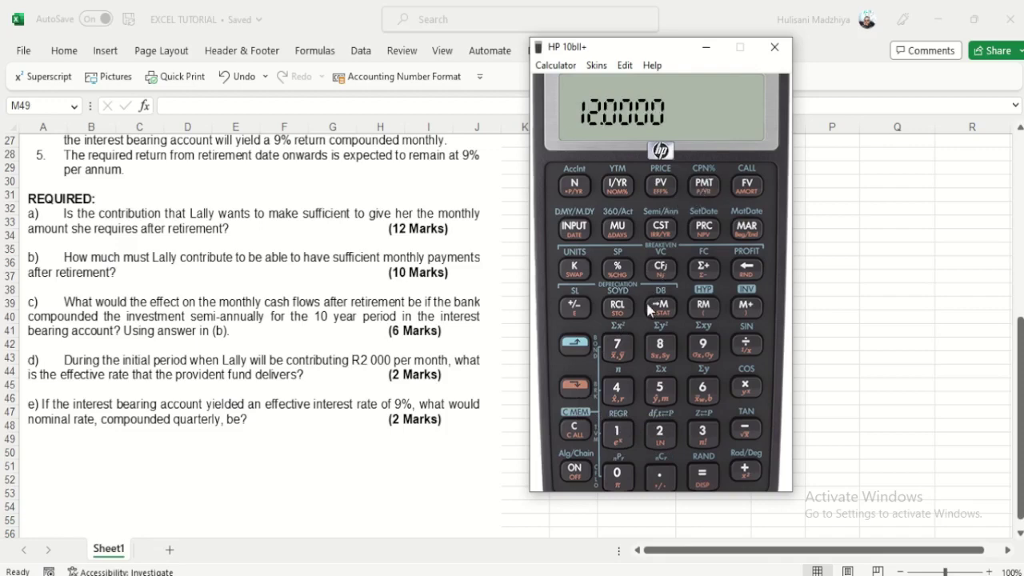
click(574, 387)
click(618, 185)
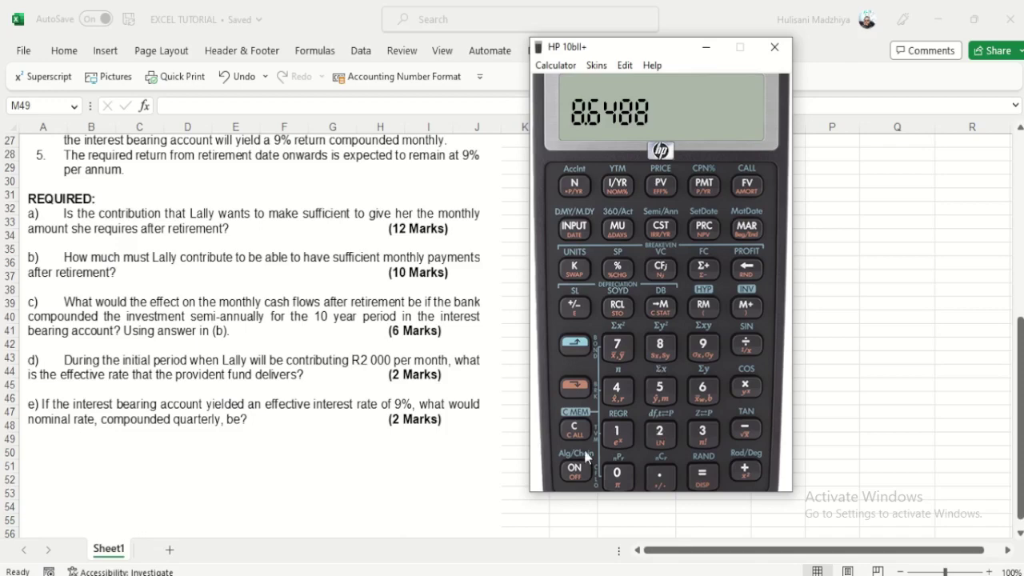
click(513, 457)
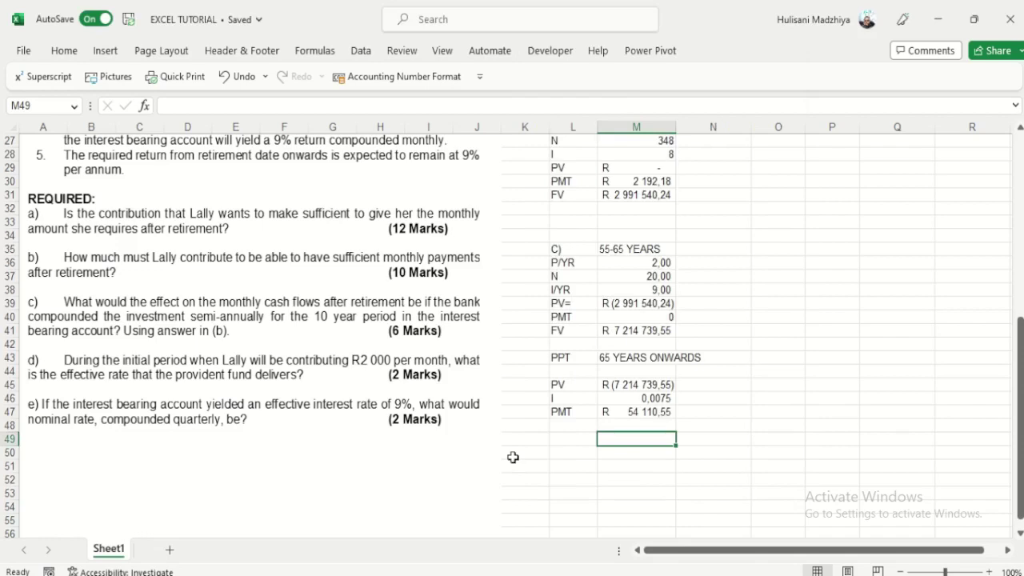
scroll(513, 457, up, 9)
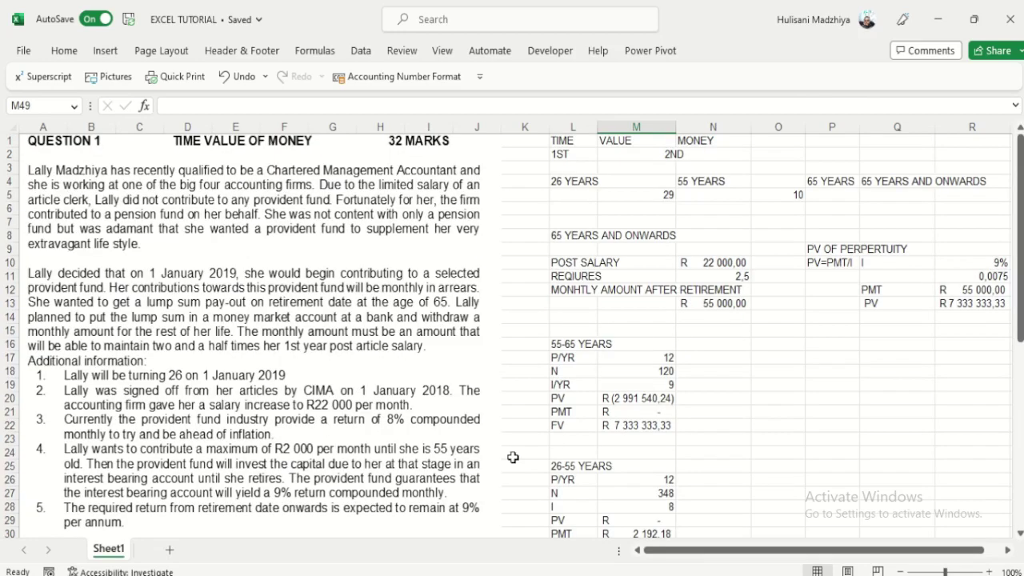